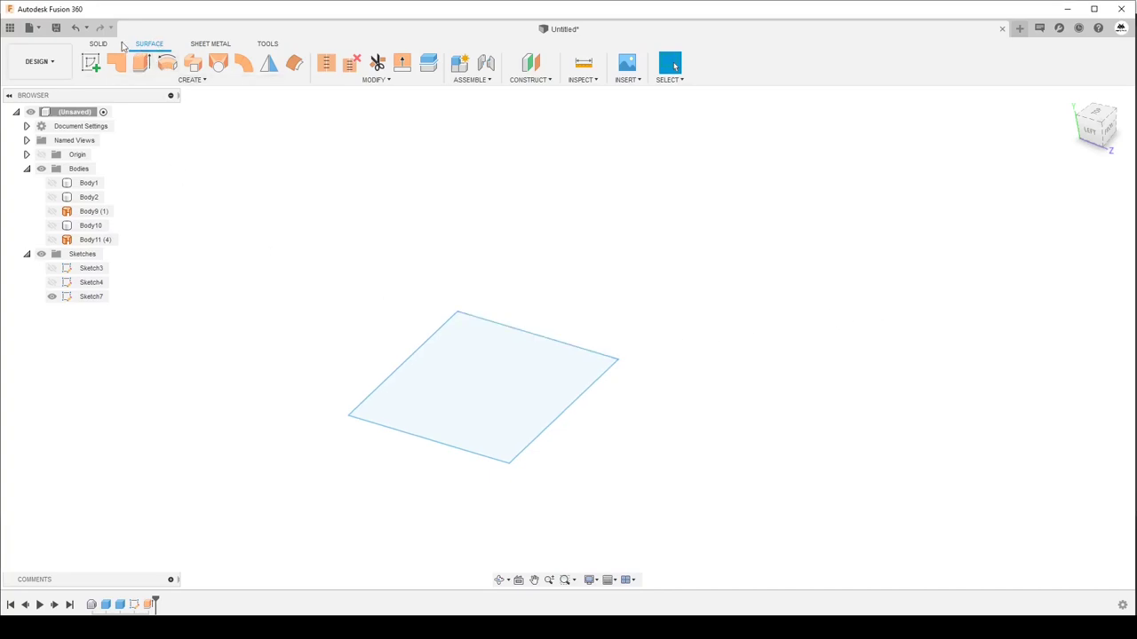
- Extrude the square 80 mm as a surface with a 50° outward taper
{"action": "left_click", "coordinate": [234, 79]}
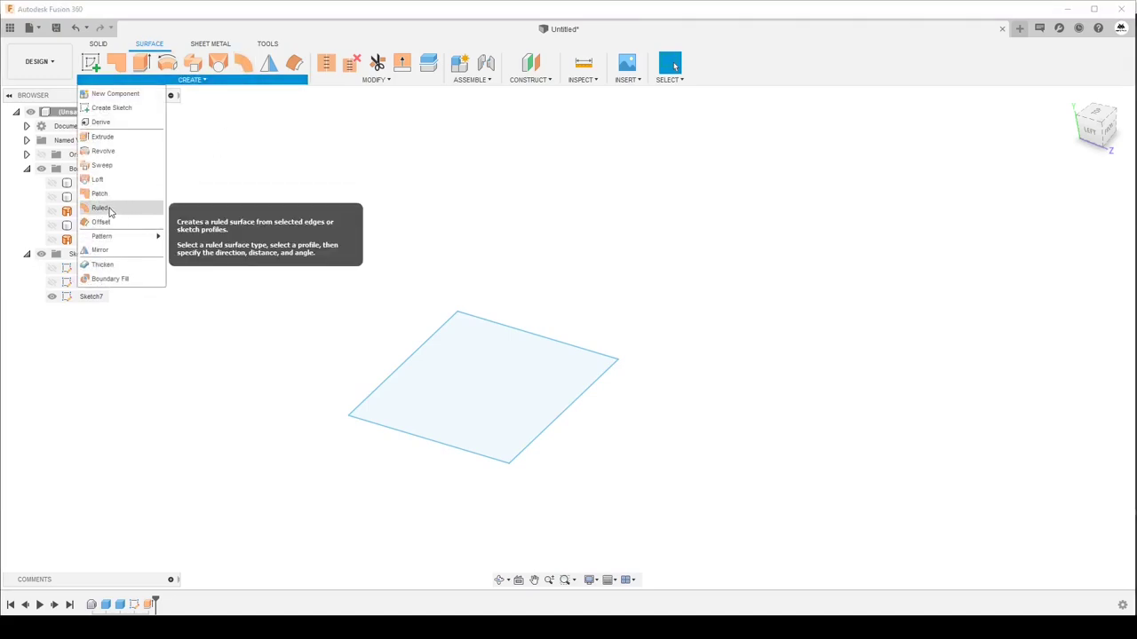
{"action": "left_click", "coordinate": [102, 137]}
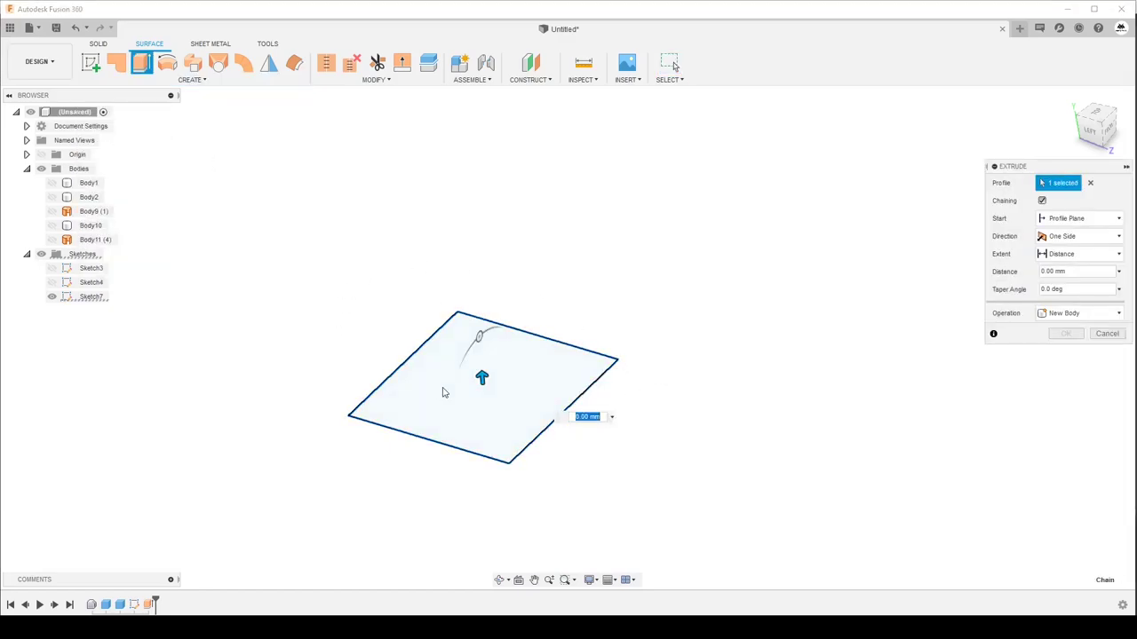
{"action": "left_click_drag", "start_coordinate": [481, 378], "coordinate": [474, 298]}
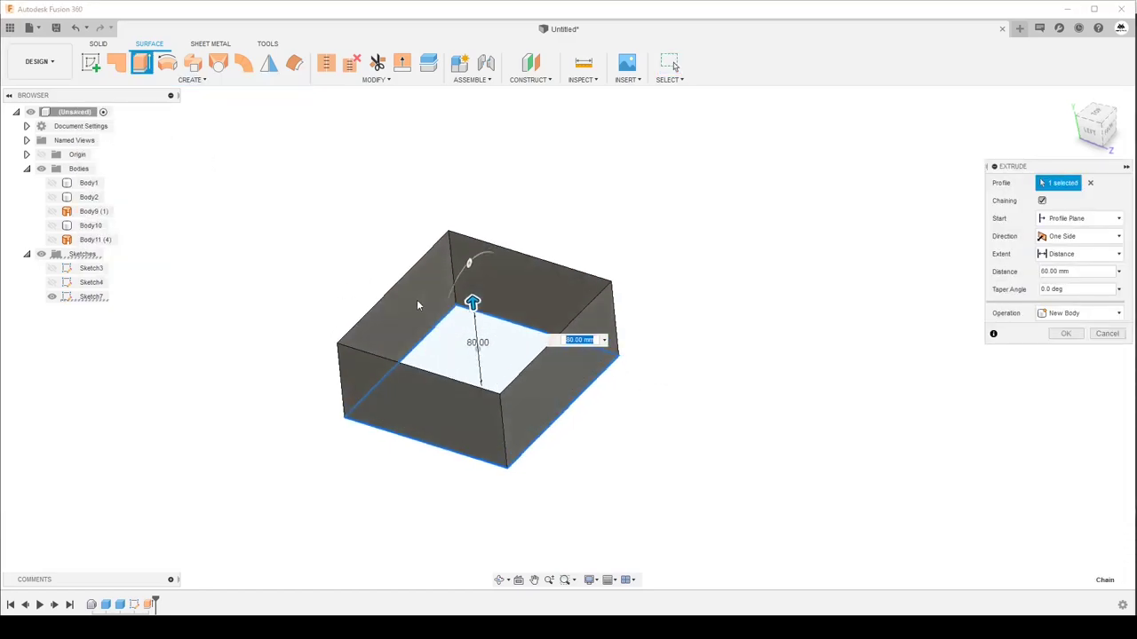
{"action": "middle_click_drag", "start_coordinate": [471, 297], "coordinate": [469, 265], "text": "shift"}
{"action": "left_click_drag", "start_coordinate": [463, 258], "coordinate": [489, 253]}
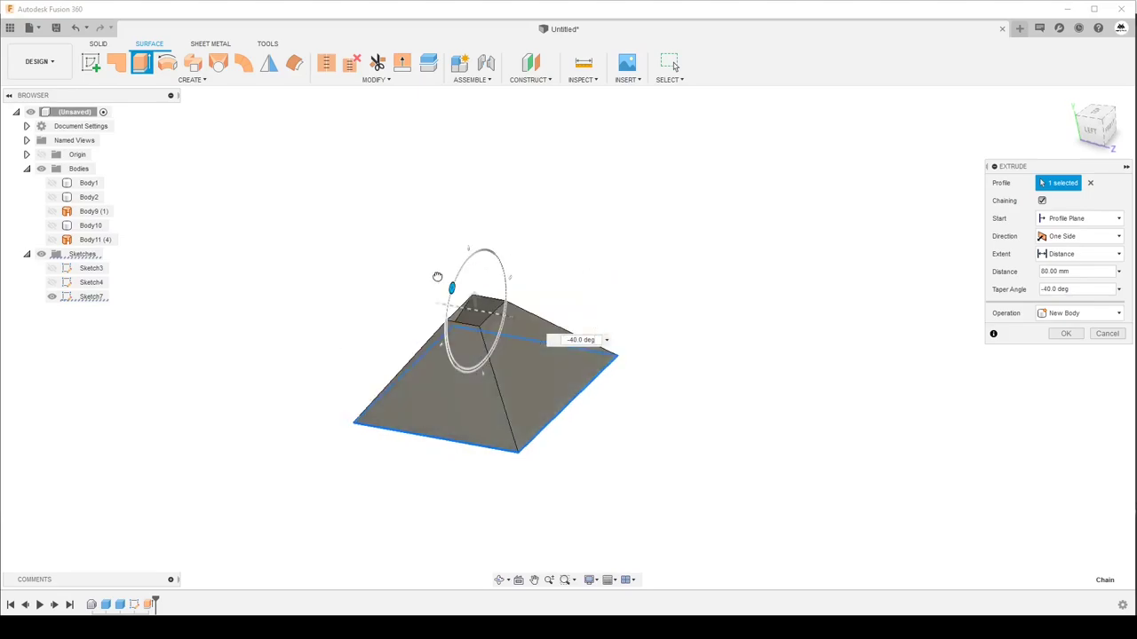
{"action": "mouse_move", "coordinate": [487, 252]}
{"action": "middle_mouse_down", "text": "shift"}
{"action": "mouse_move", "coordinate": [469, 266]}
{"action": "mouse_move", "coordinate": [504, 297]}
{"action": "middle_mouse_up", "text": "shift"}
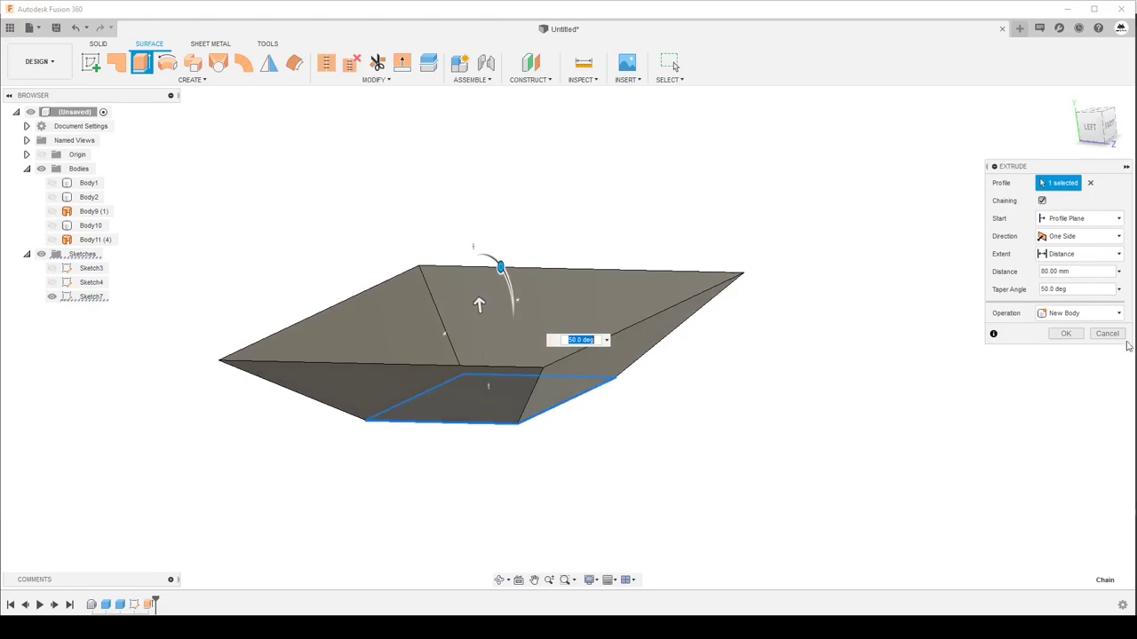
{"action": "left_click", "coordinate": [1069, 335]}
- Orbit around the tapered tray and select Body12 in the browser
{"action": "mouse_move", "coordinate": [1060, 330]}
{"action": "middle_mouse_down", "text": "shift"}
{"action": "mouse_move", "coordinate": [870, 376]}
{"action": "mouse_move", "coordinate": [769, 383]}
{"action": "middle_mouse_up", "text": "shift"}
{"action": "middle_click_drag", "start_coordinate": [248, 297], "coordinate": [172, 294], "text": "shift"}
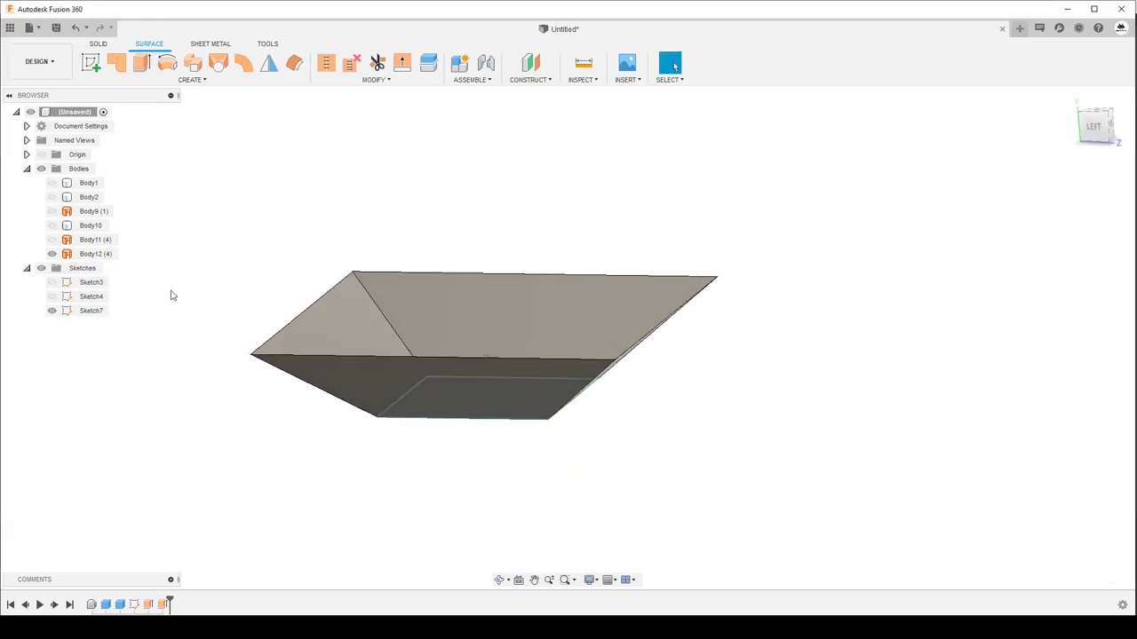
{"action": "middle_click_drag", "start_coordinate": [146, 156], "coordinate": [98, 213], "text": "shift"}
{"action": "left_click", "coordinate": [57, 258]}
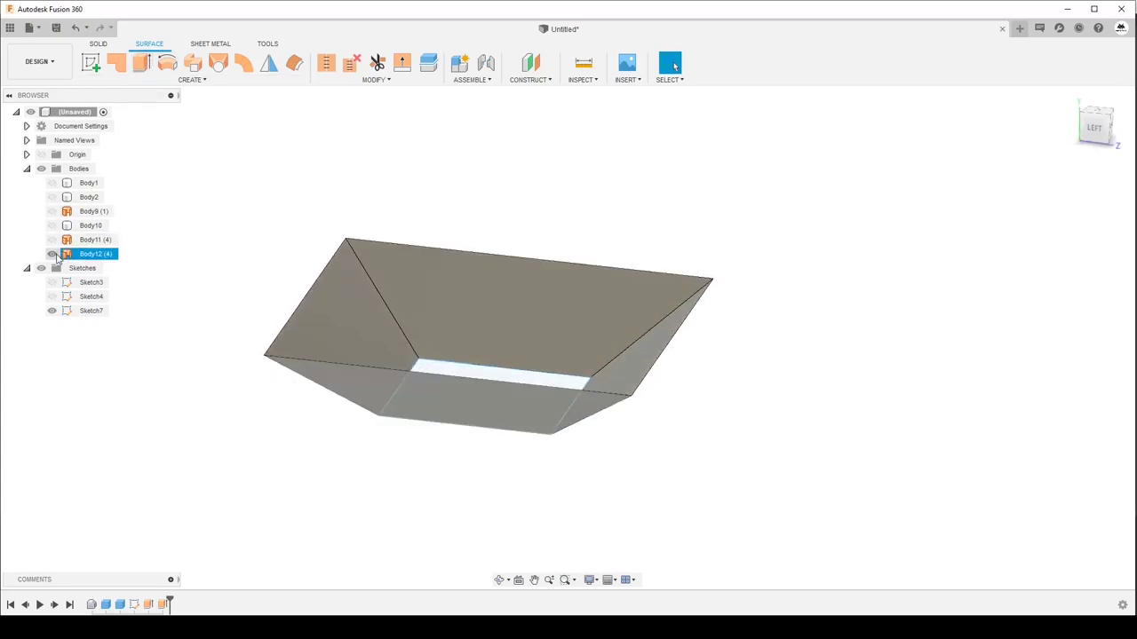
- Hide Body12 and start a Direction-type ruled surface on the square
{"action": "left_click", "coordinate": [51, 255]}
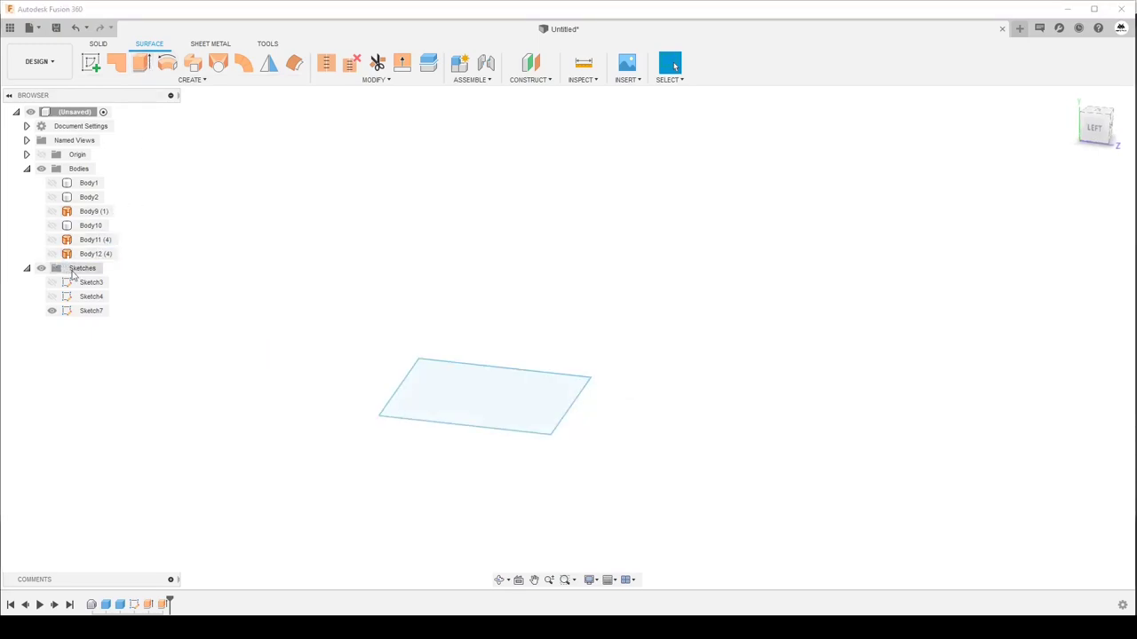
{"action": "left_click", "coordinate": [244, 62]}
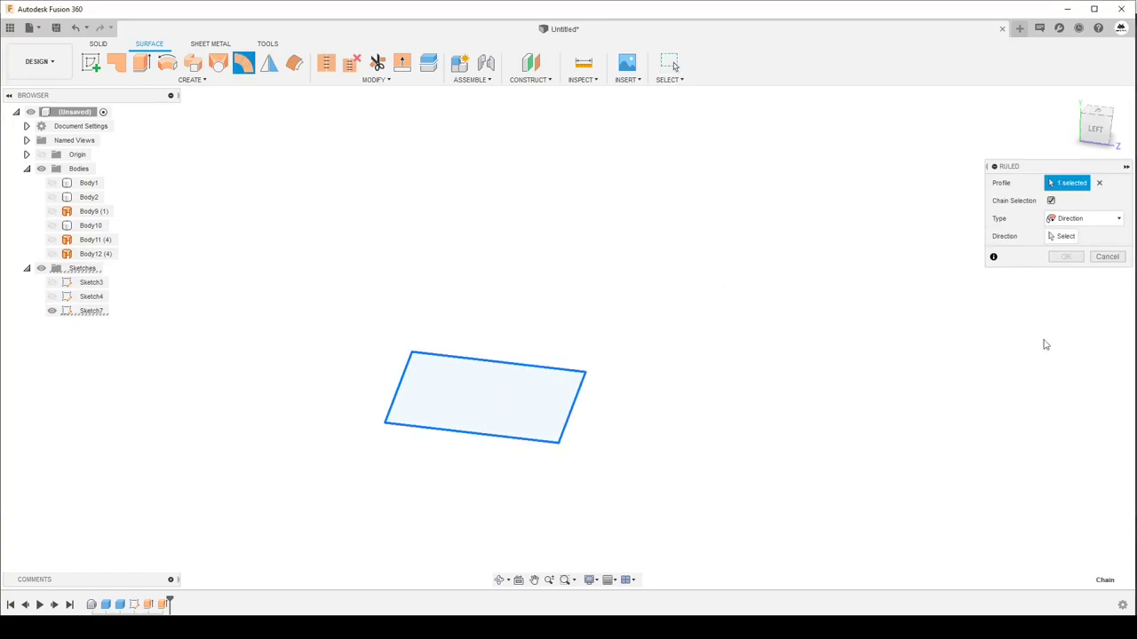
{"action": "left_click", "coordinate": [1085, 220]}
{"action": "left_click", "coordinate": [1085, 221]}
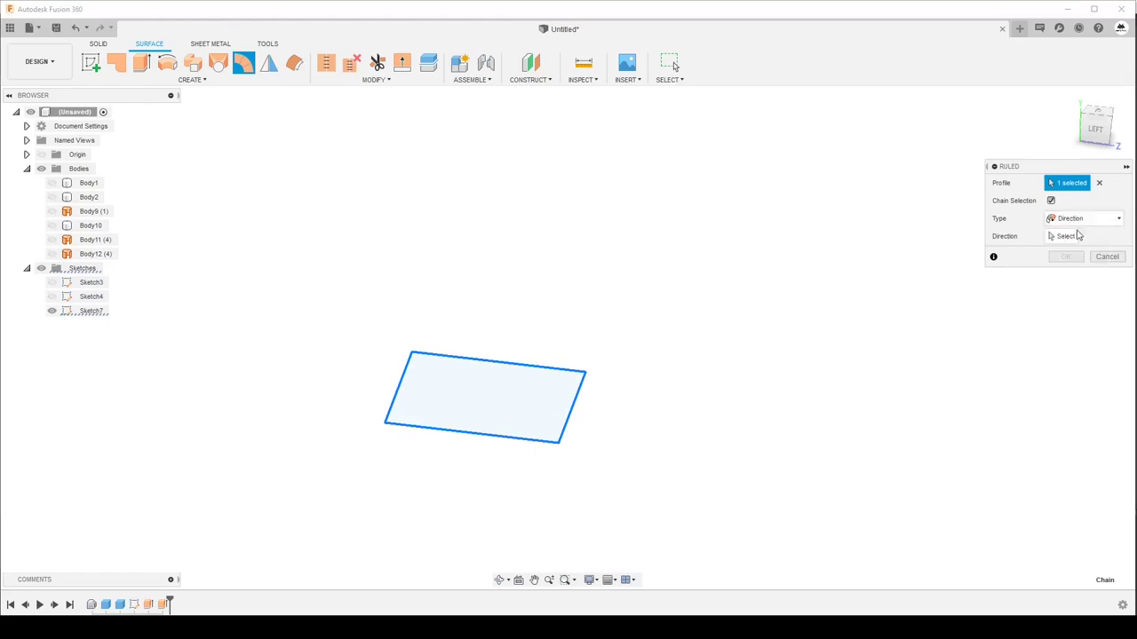
{"action": "left_click", "coordinate": [1059, 235]}
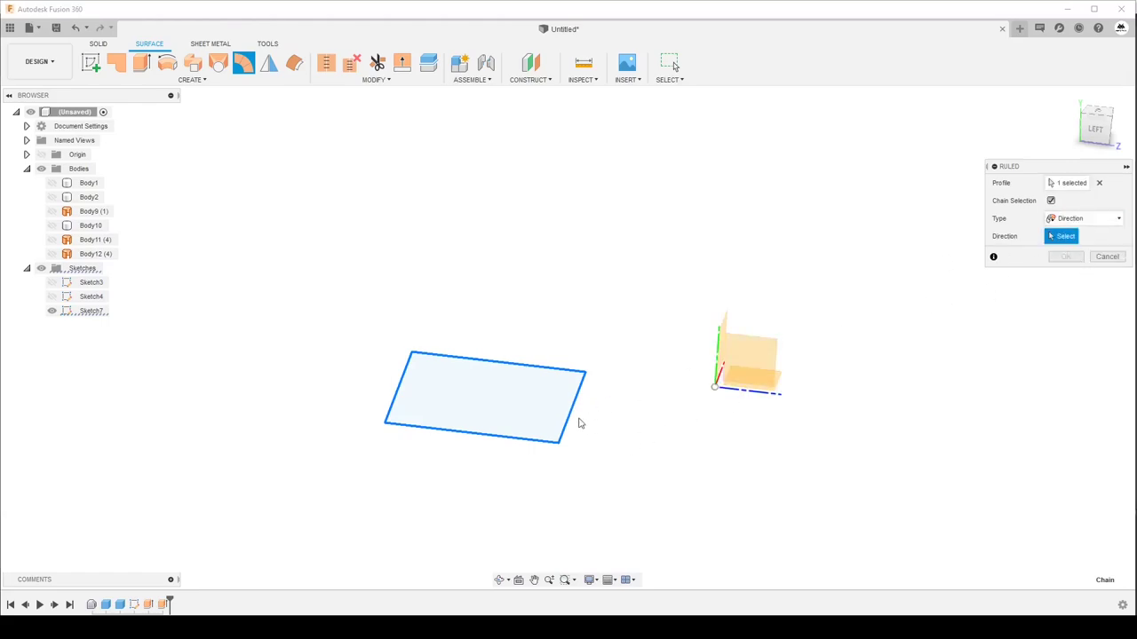
- Pick a ruling direction and drag the distance to 30 mm, then clear the direction and profile
{"action": "middle_click_drag", "start_coordinate": [737, 392], "coordinate": [769, 348], "text": "shift"}
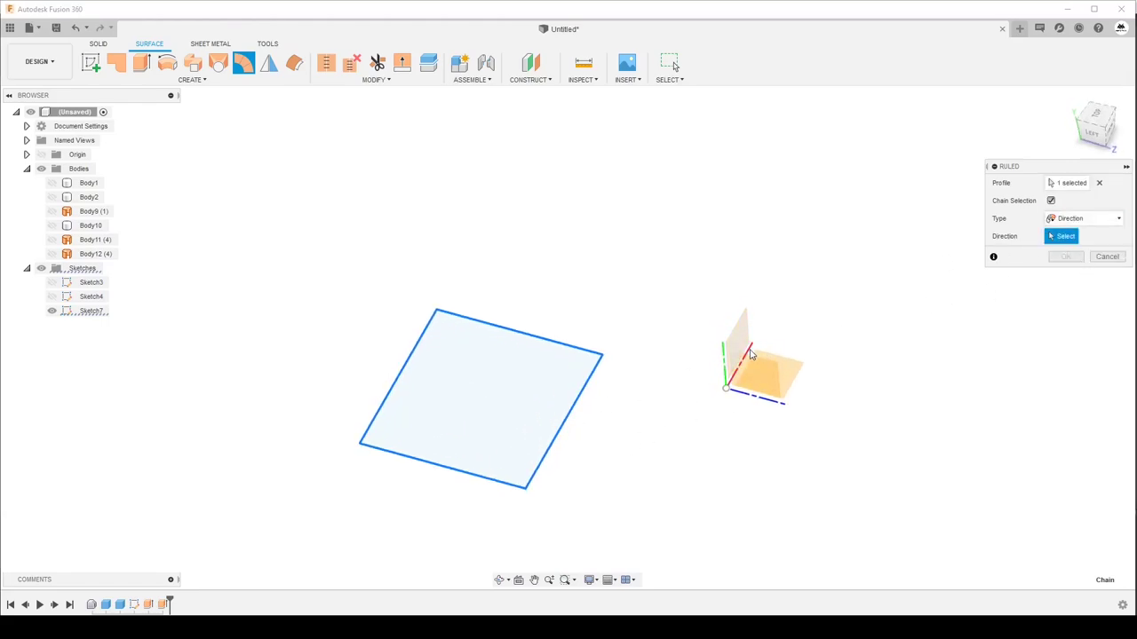
{"action": "left_click", "coordinate": [750, 354]}
{"action": "mouse_move", "coordinate": [602, 354]}
{"action": "left_mouse_down"}
{"action": "mouse_move", "coordinate": [636, 355]}
{"action": "mouse_move", "coordinate": [653, 340]}
{"action": "left_mouse_up"}
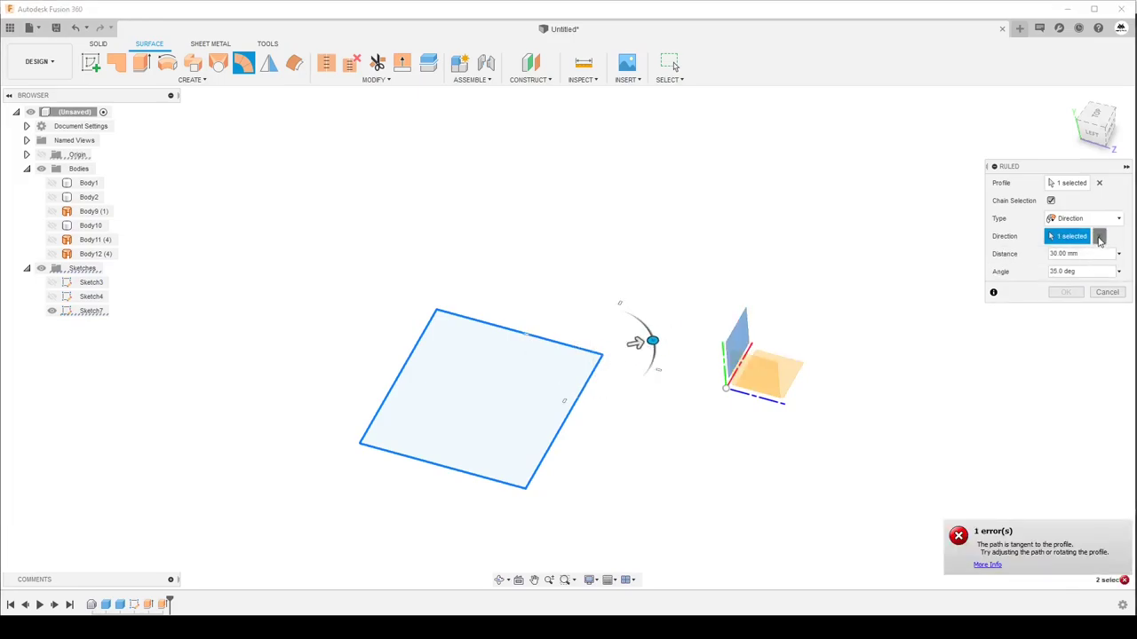
{"action": "left_click", "coordinate": [1099, 236]}
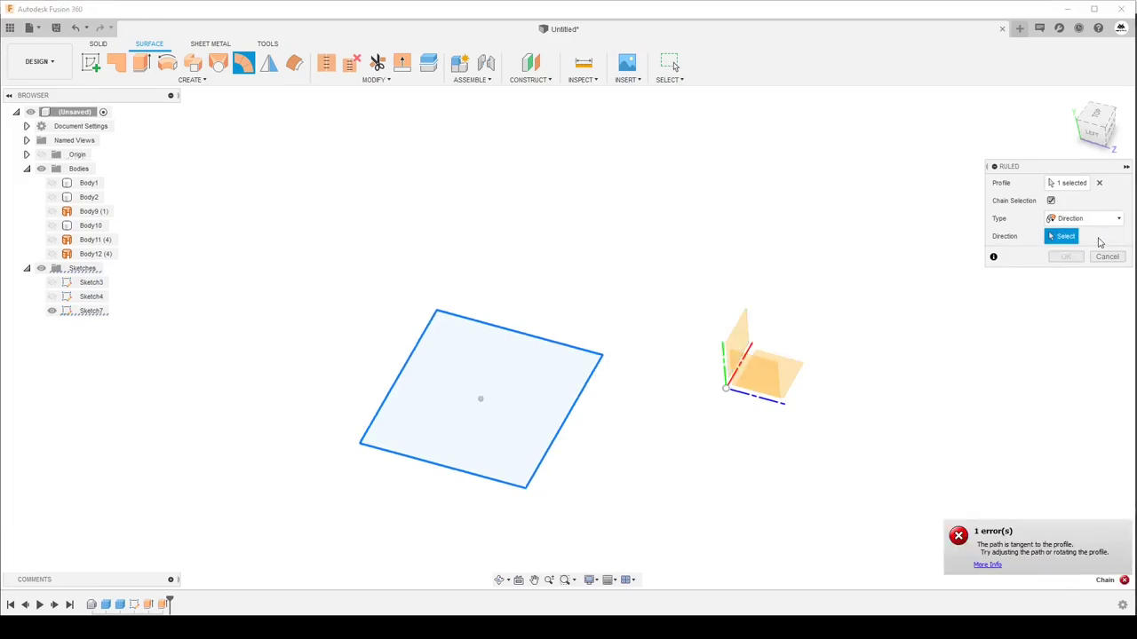
{"action": "left_click", "coordinate": [1099, 183]}
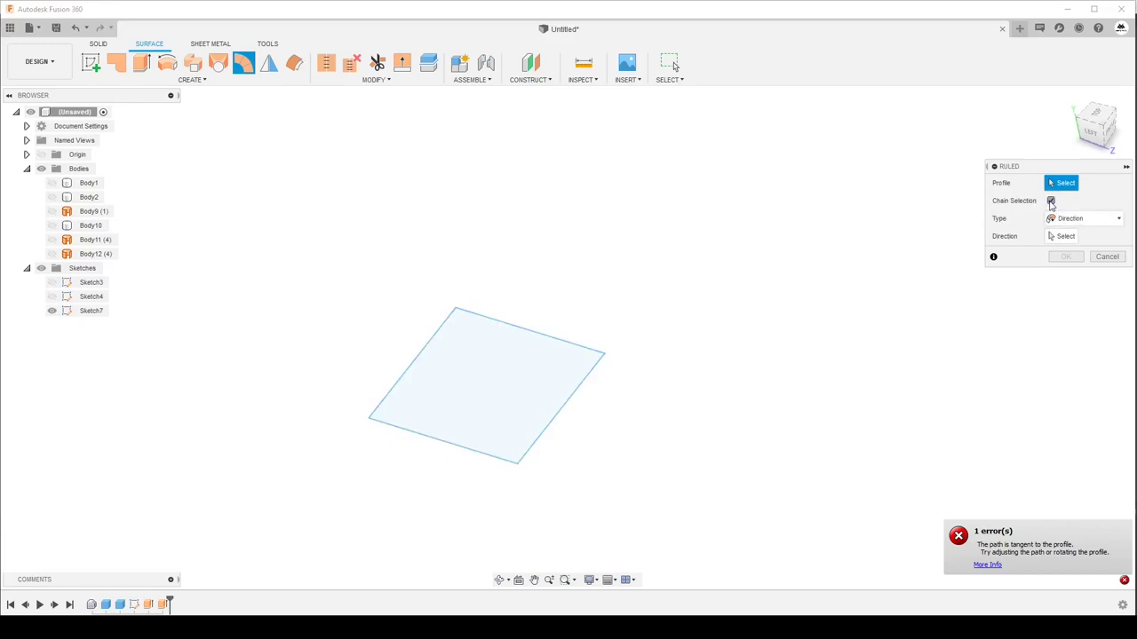
- Try a ruled flange off the square's top edge, swinging it to 170° and lengthening it to 55 mm
{"action": "left_click", "coordinate": [551, 340]}
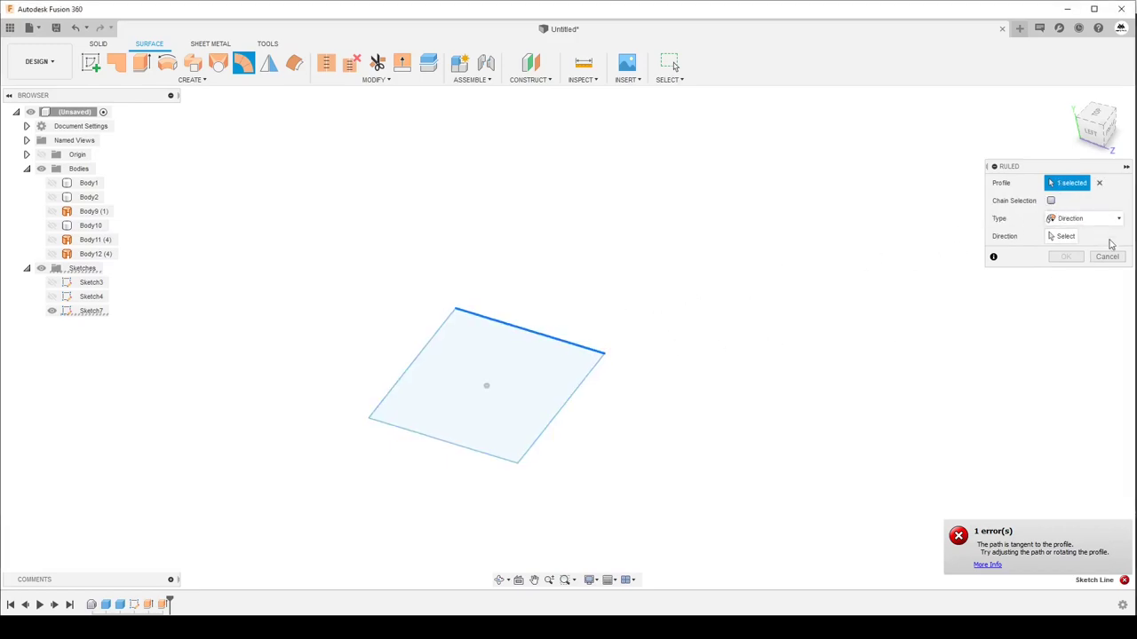
{"action": "left_click", "coordinate": [1064, 237]}
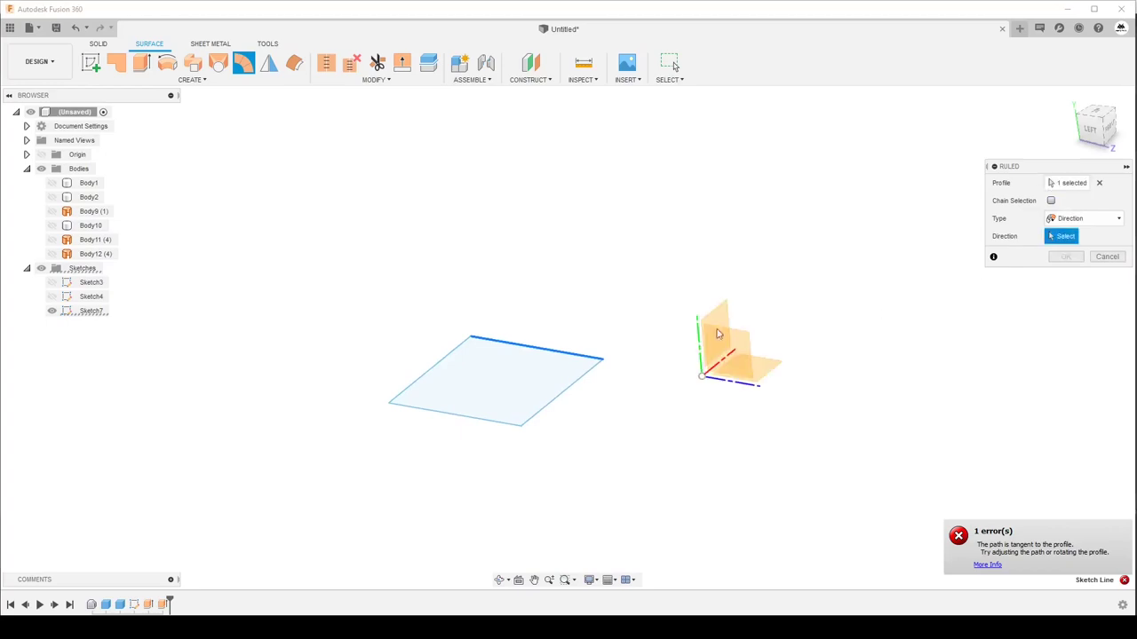
{"action": "left_click", "coordinate": [579, 387]}
{"action": "mouse_move", "coordinate": [578, 388]}
{"action": "middle_mouse_down", "text": "shift"}
{"action": "mouse_move", "coordinate": [592, 378]}
{"action": "mouse_move", "coordinate": [575, 418]}
{"action": "middle_mouse_up", "text": "shift"}
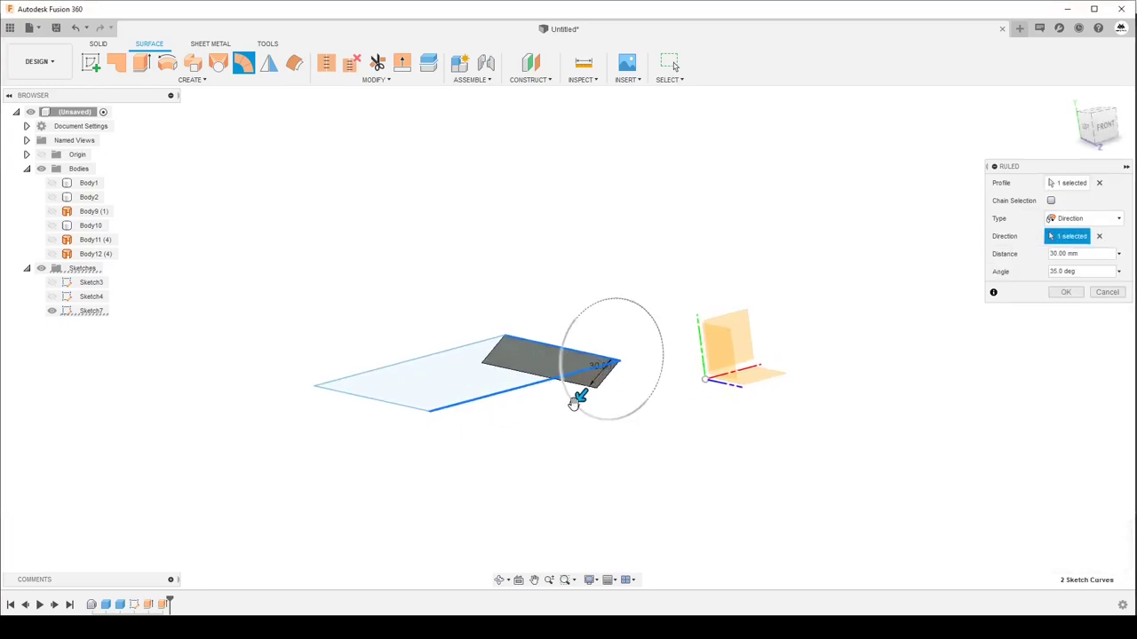
{"action": "left_click_drag", "start_coordinate": [576, 401], "coordinate": [769, 261]}
{"action": "middle_click_drag", "start_coordinate": [634, 345], "coordinate": [614, 359], "text": "shift"}
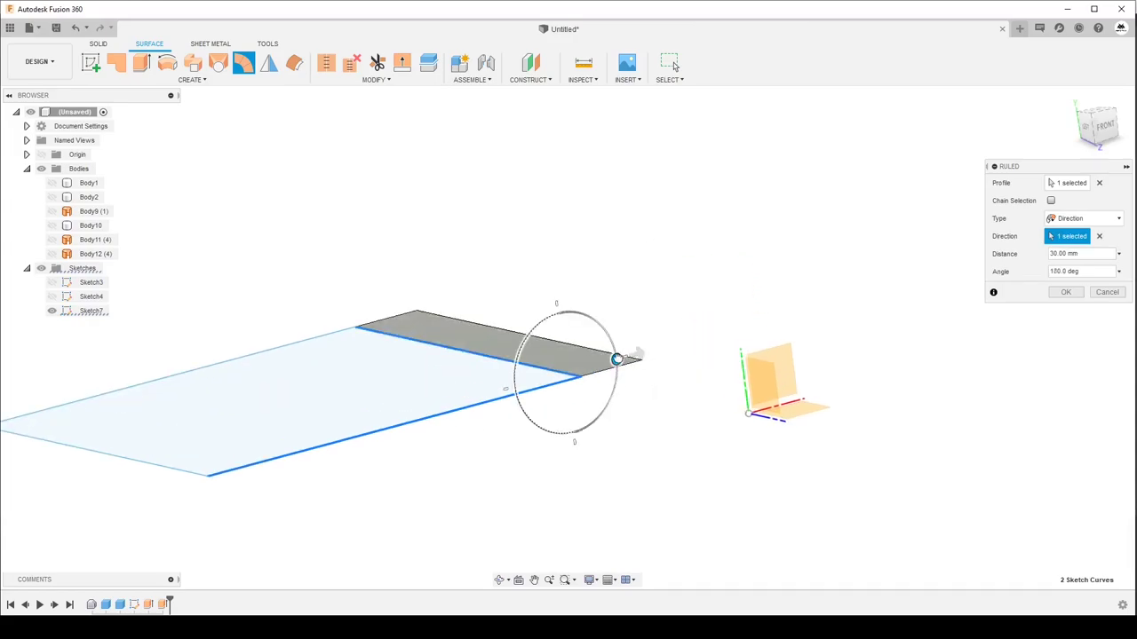
{"action": "left_click_drag", "start_coordinate": [662, 344], "coordinate": [688, 341]}
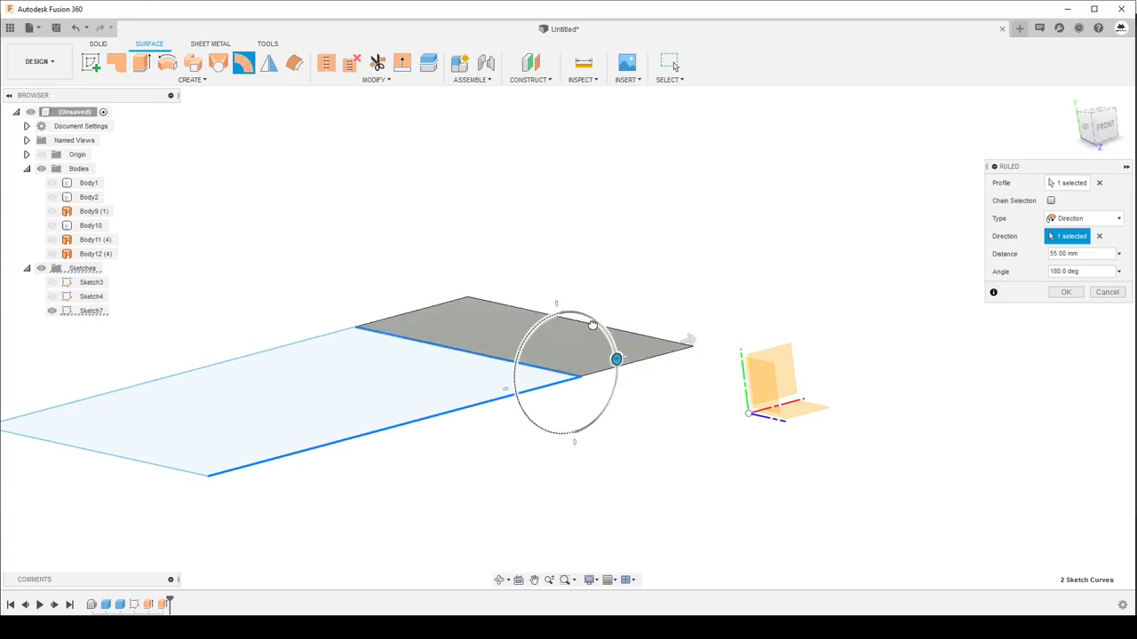
{"action": "mouse_move", "coordinate": [592, 324]}
{"action": "left_mouse_down"}
{"action": "mouse_move", "coordinate": [604, 418]}
{"action": "mouse_move", "coordinate": [522, 353]}
{"action": "left_mouse_up"}
- Cancel the ruled flange, fit the view, and show the helical spring Body1
{"action": "left_click", "coordinate": [1106, 292]}
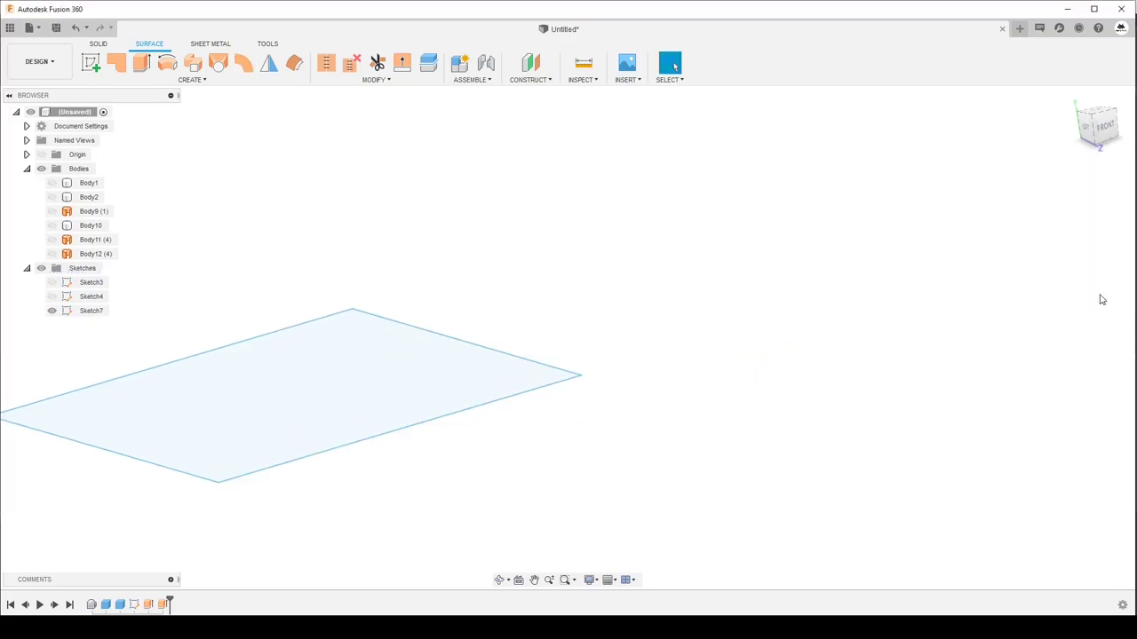
{"action": "key", "text": "F6"}
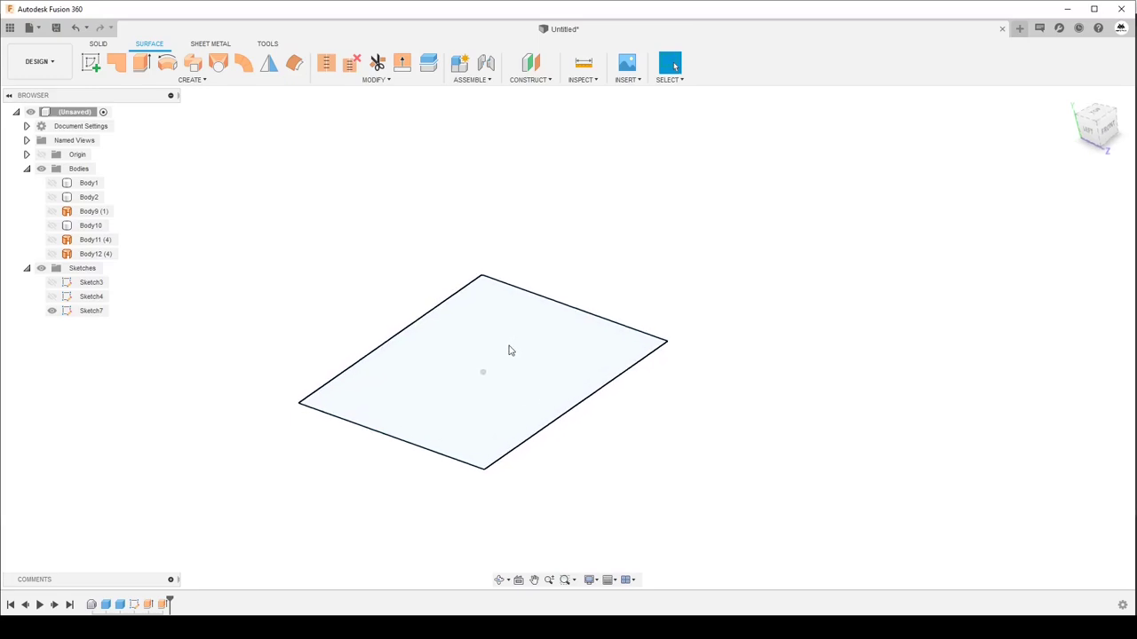
{"action": "left_click", "coordinate": [53, 183]}
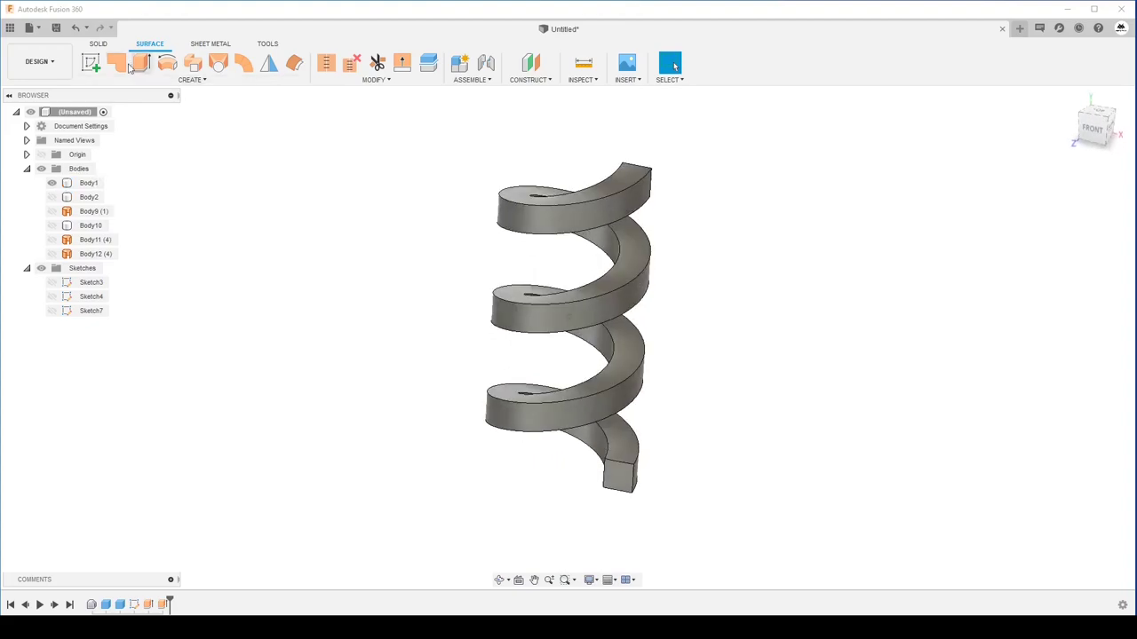
{"action": "left_click", "coordinate": [98, 44]}
{"action": "left_click", "coordinate": [217, 80]}
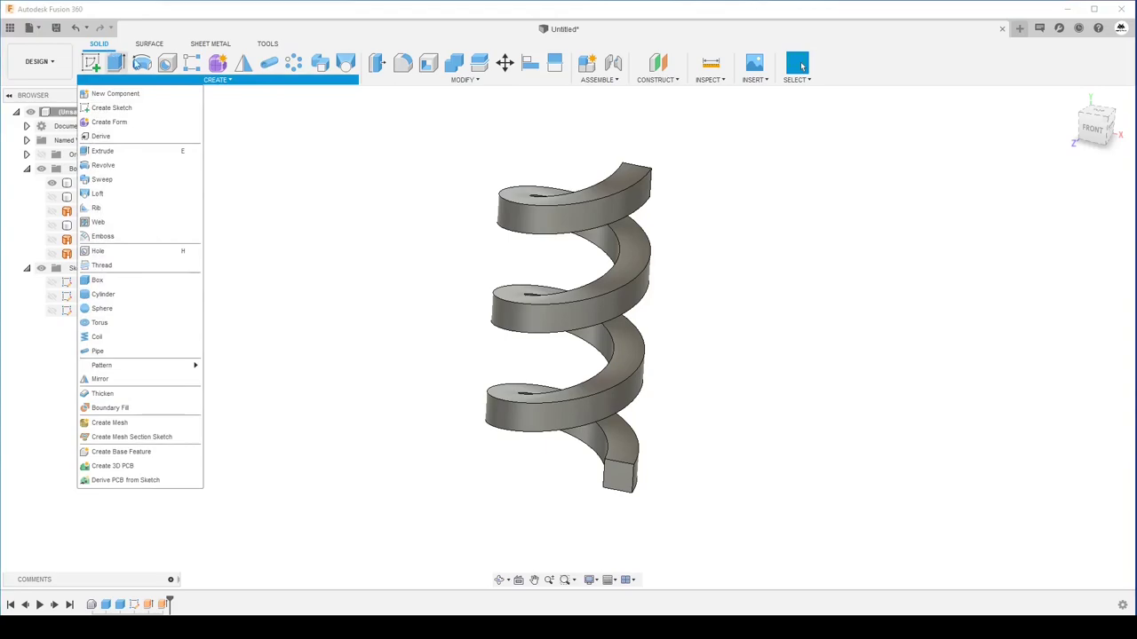
{"action": "left_click", "coordinate": [151, 45]}
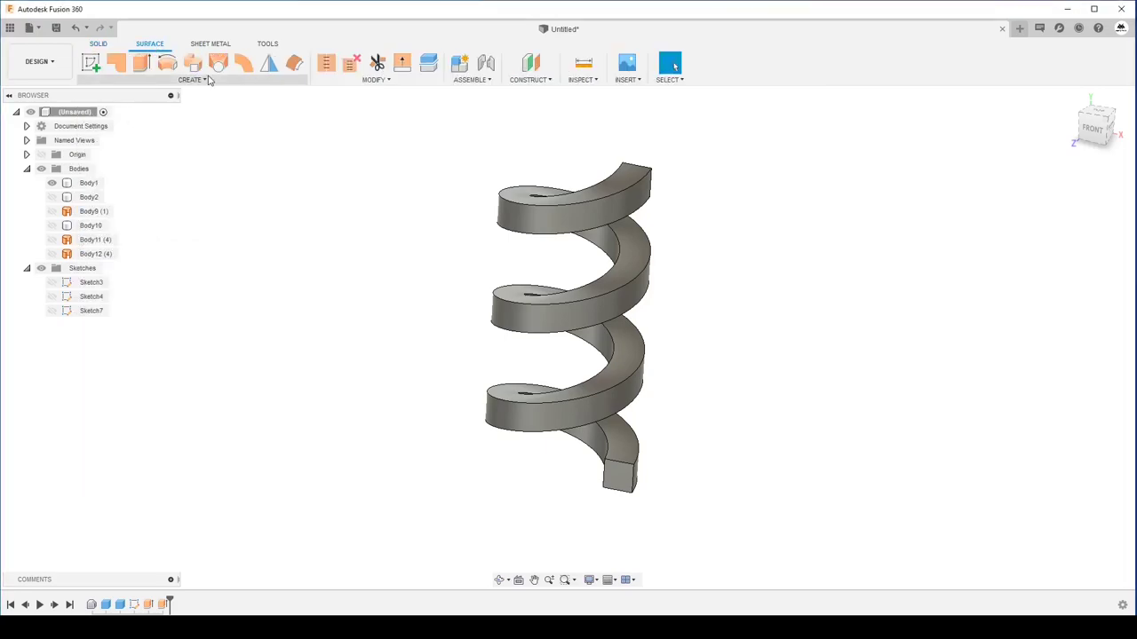
- Delete the helix's side faces and both end blocks, leaving a single helical ribbon
{"action": "left_click", "coordinate": [622, 206]}
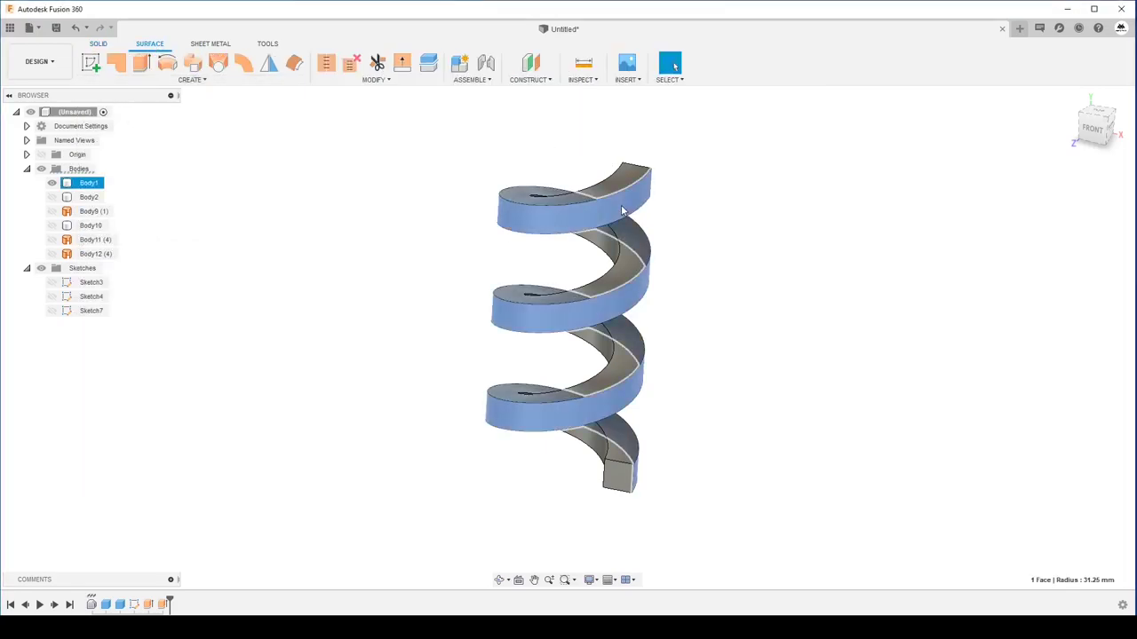
{"action": "key", "text": "Delete"}
{"action": "left_click", "coordinate": [627, 198]}
{"action": "key", "text": "Delete"}
{"action": "left_click", "coordinate": [630, 192]}
{"action": "key", "text": "Delete"}
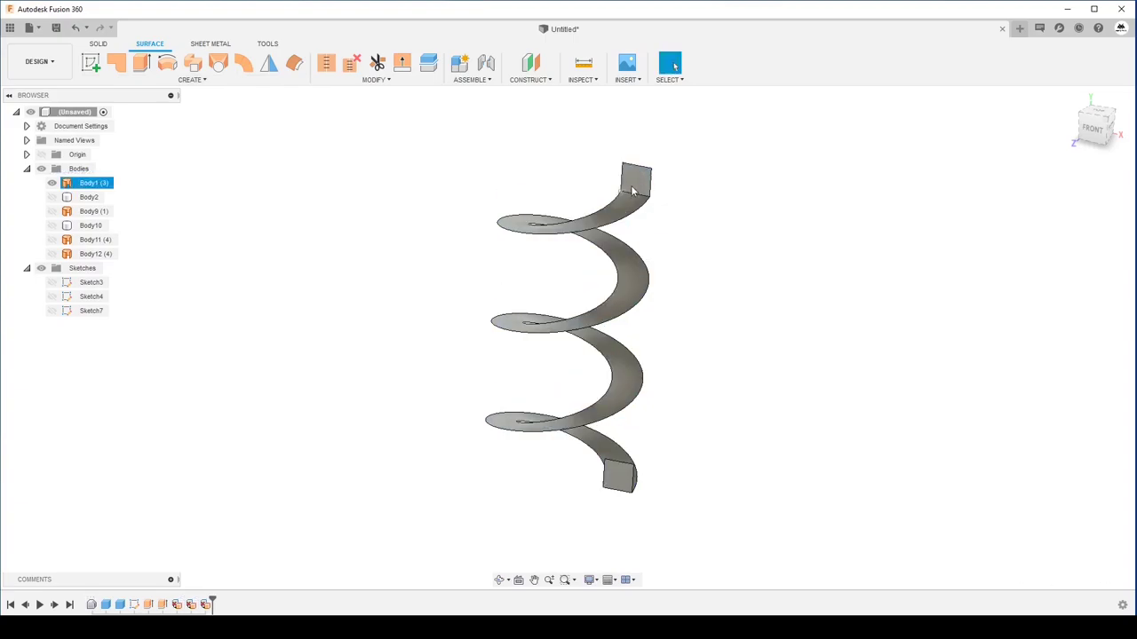
{"action": "key", "text": "Delete"}
{"action": "left_click", "coordinate": [612, 468]}
{"action": "key", "text": "Delete"}
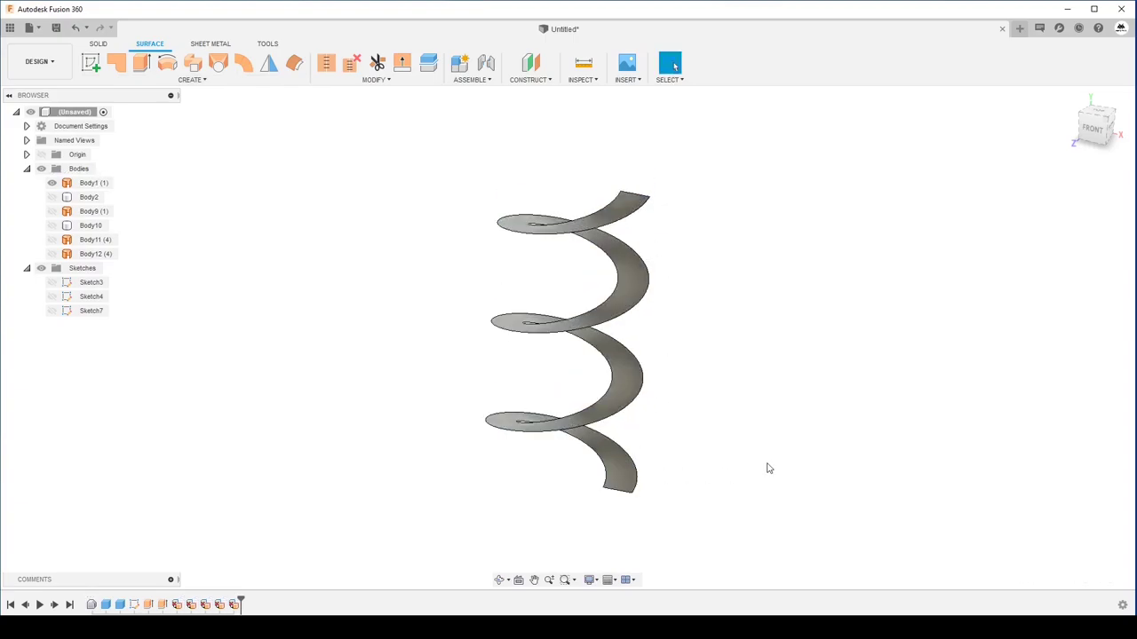
{"action": "middle_click_drag", "start_coordinate": [769, 468], "coordinate": [769, 468], "text": "shift"}
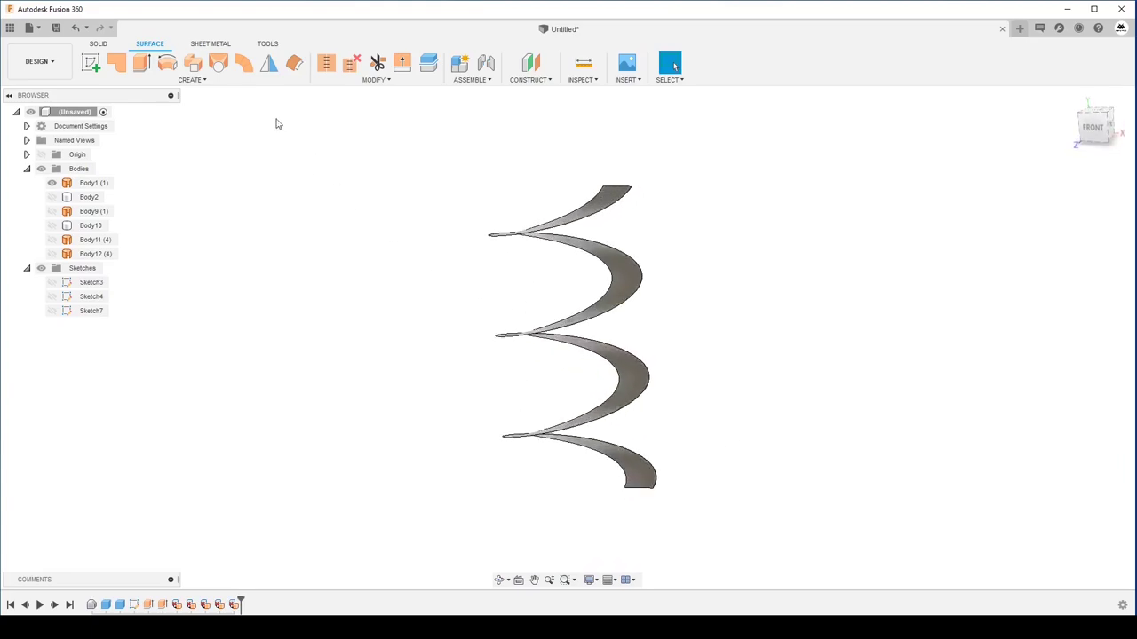
- Start a ruled surface on the helical ribbon's edge
{"action": "left_click", "coordinate": [244, 64]}
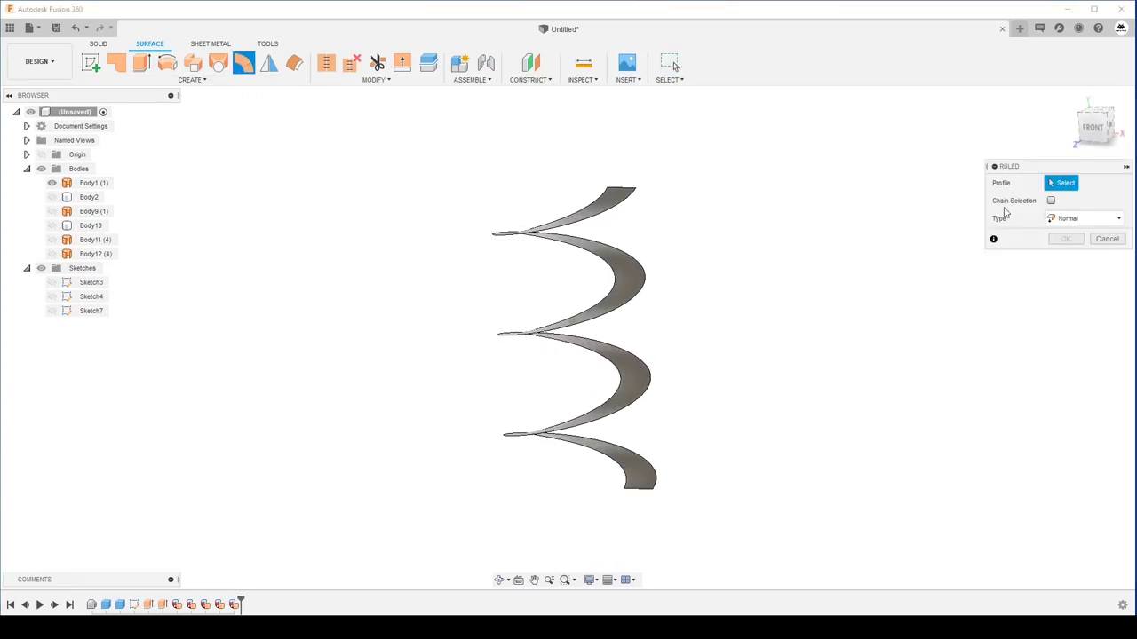
{"action": "left_click", "coordinate": [642, 297]}
{"action": "middle_click_drag", "start_coordinate": [612, 275], "coordinate": [624, 224], "text": "shift"}
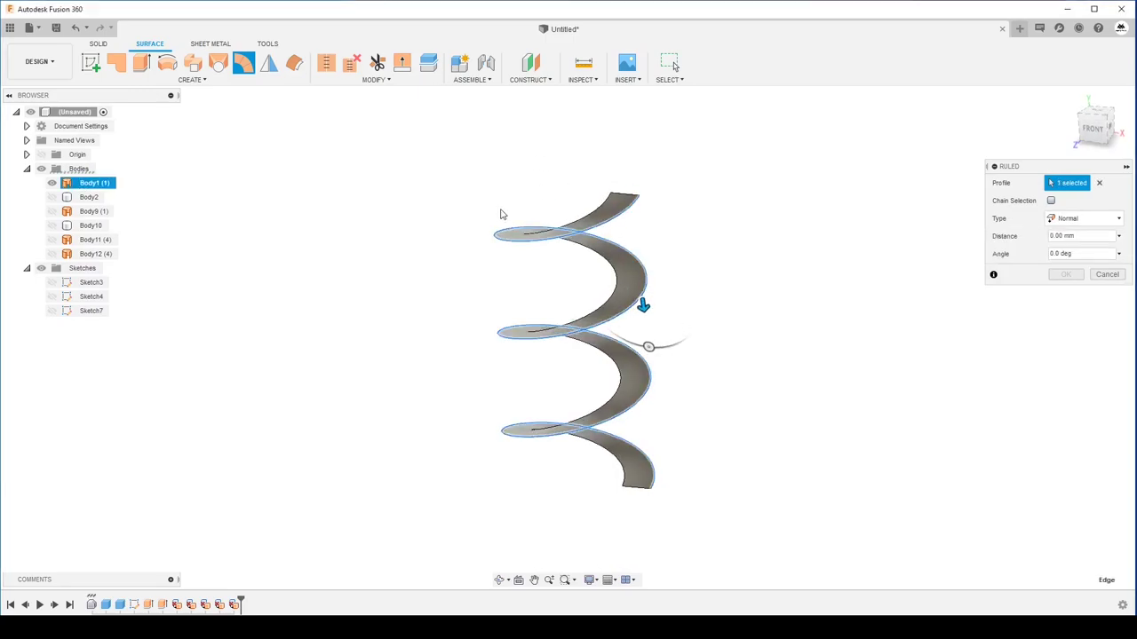
{"action": "middle_click_drag", "start_coordinate": [502, 215], "coordinate": [530, 221], "text": "shift"}
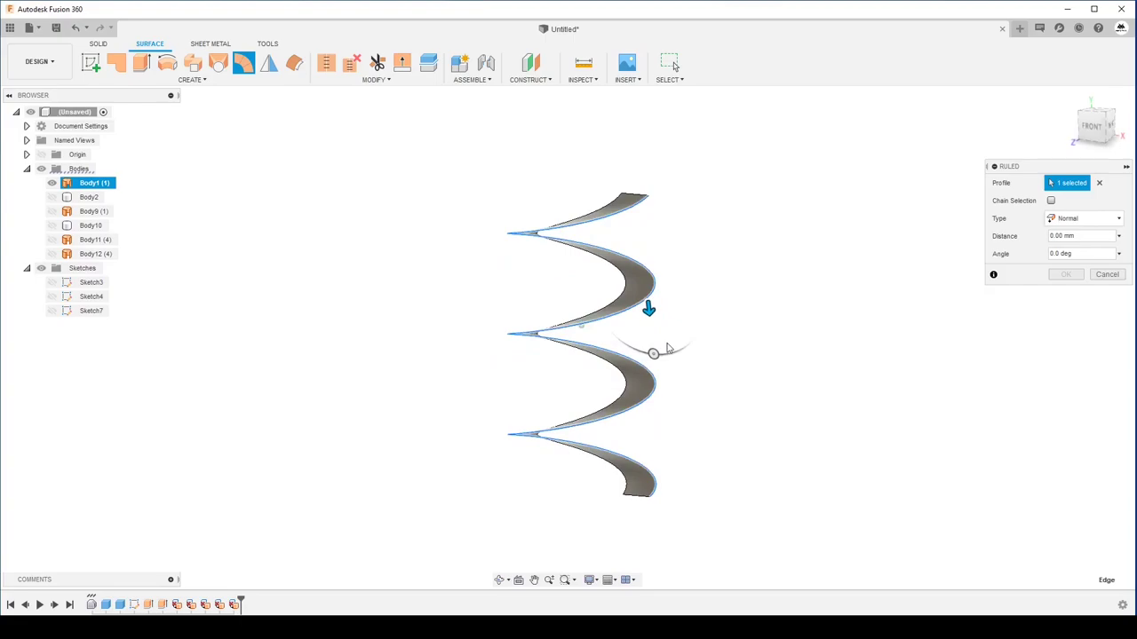
{"action": "scroll", "coordinate": [668, 348], "scroll_direction": "up", "scroll_amount": 3}
- Switch the ruled surface to Tangent type and set its width to 15 mm
{"action": "left_click", "coordinate": [1065, 222]}
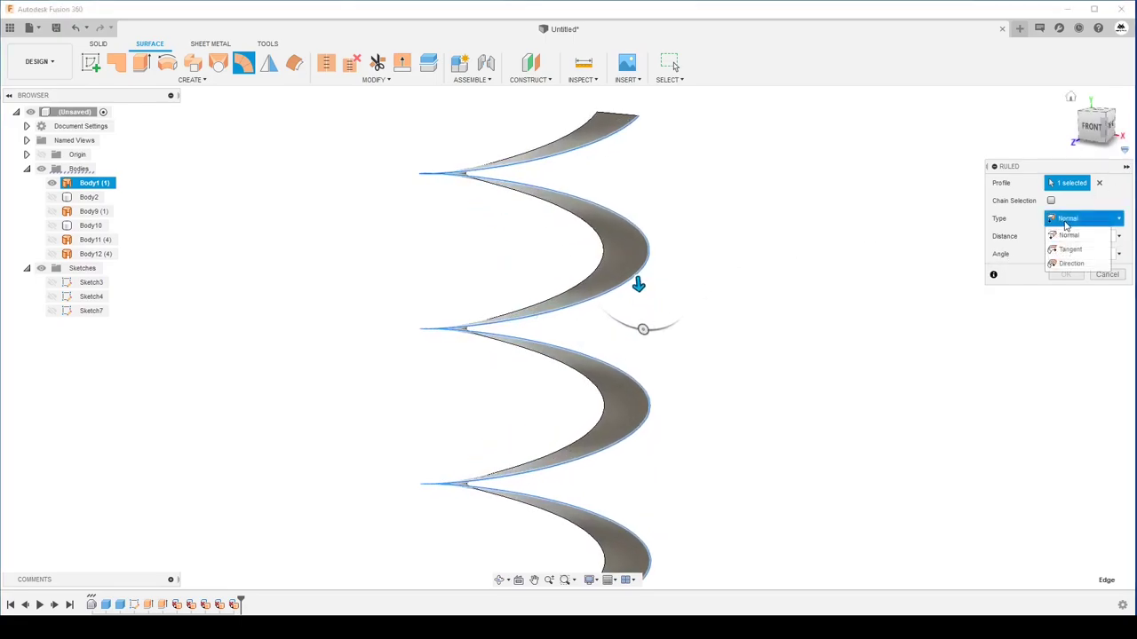
{"action": "left_click", "coordinate": [1070, 249]}
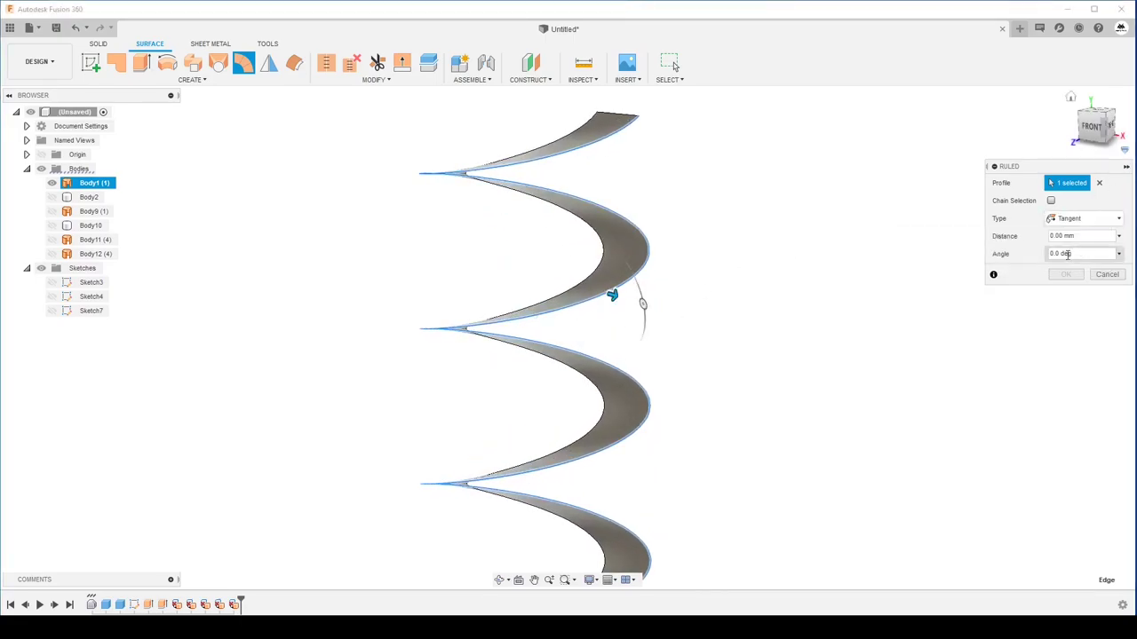
{"action": "middle_click_drag", "start_coordinate": [642, 299], "coordinate": [636, 305], "text": "shift"}
{"action": "left_click_drag", "start_coordinate": [636, 305], "coordinate": [673, 314]}
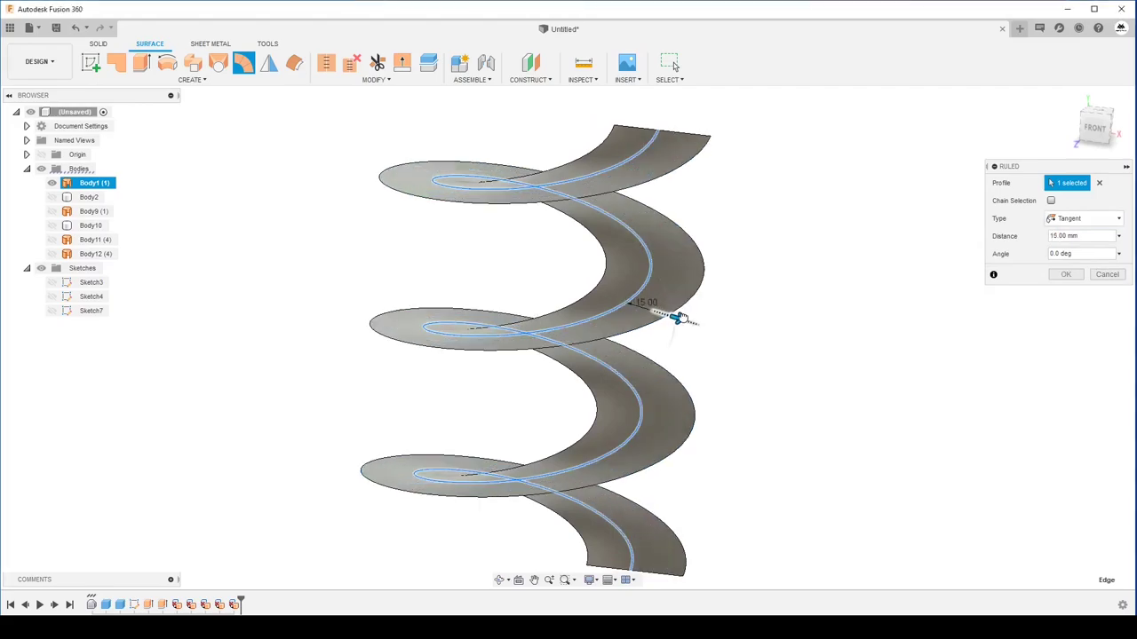
{"action": "middle_click_drag", "start_coordinate": [492, 185], "coordinate": [399, 89], "text": "shift"}
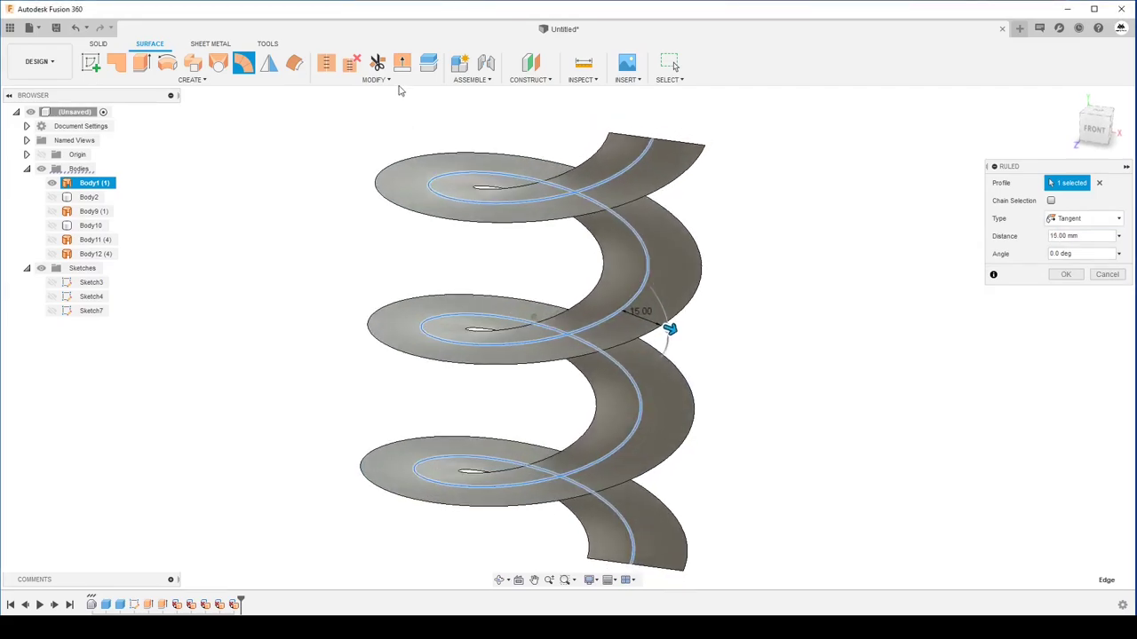
{"action": "mouse_move", "coordinate": [669, 330]}
{"action": "left_mouse_down"}
{"action": "mouse_move", "coordinate": [672, 382]}
{"action": "mouse_move", "coordinate": [655, 375]}
{"action": "left_mouse_up"}
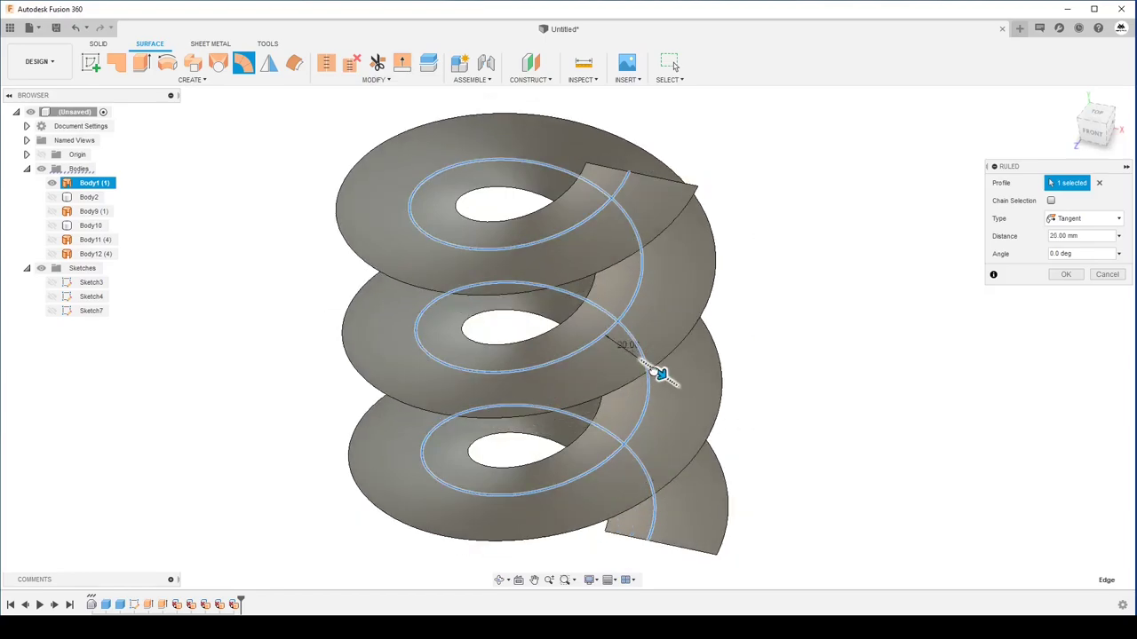
{"action": "middle_click_drag", "start_coordinate": [654, 376], "coordinate": [971, 246], "text": "shift"}
{"action": "left_click", "coordinate": [1094, 222]}
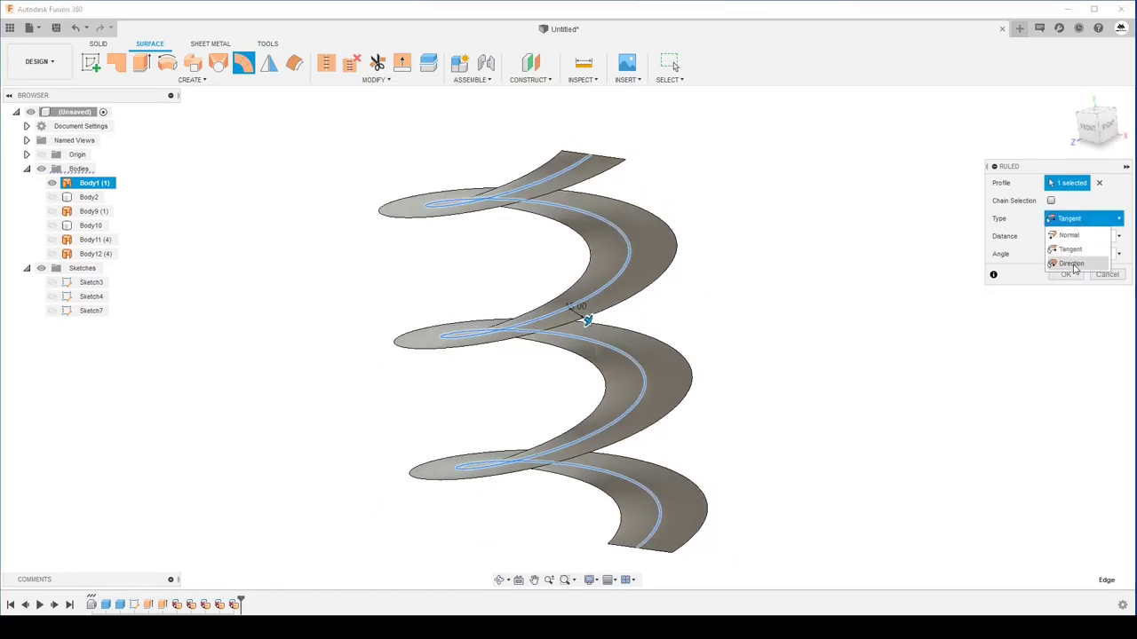
- Make the ruled surface Direction type along the vertical axis, 8 mm long, and commit it as Body13
{"action": "left_click", "coordinate": [1072, 264]}
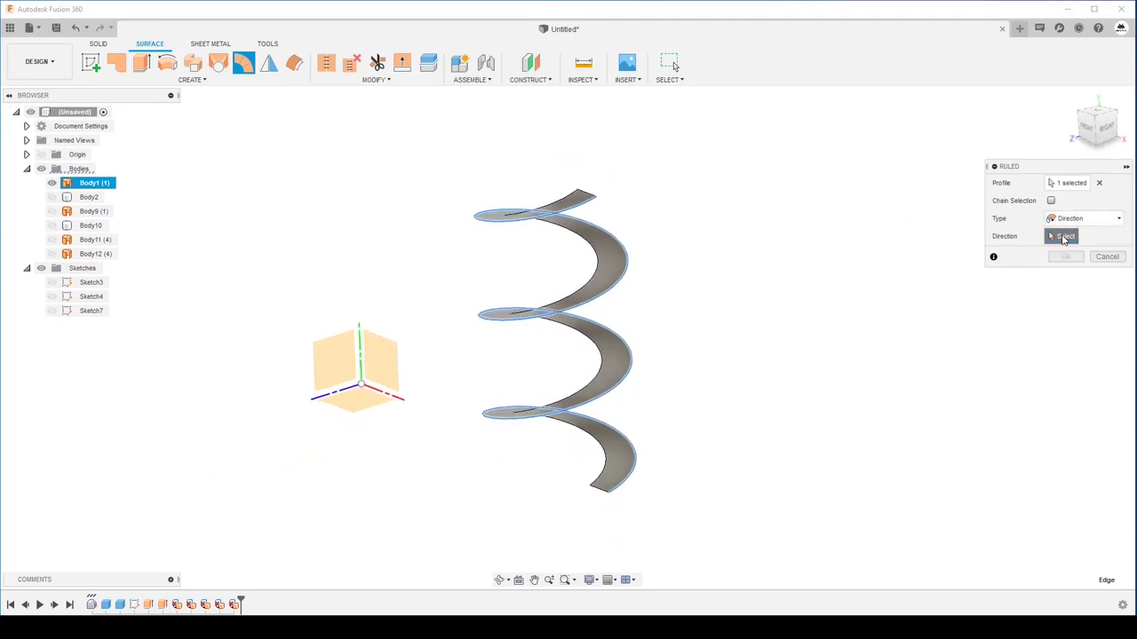
{"action": "left_click", "coordinate": [360, 335]}
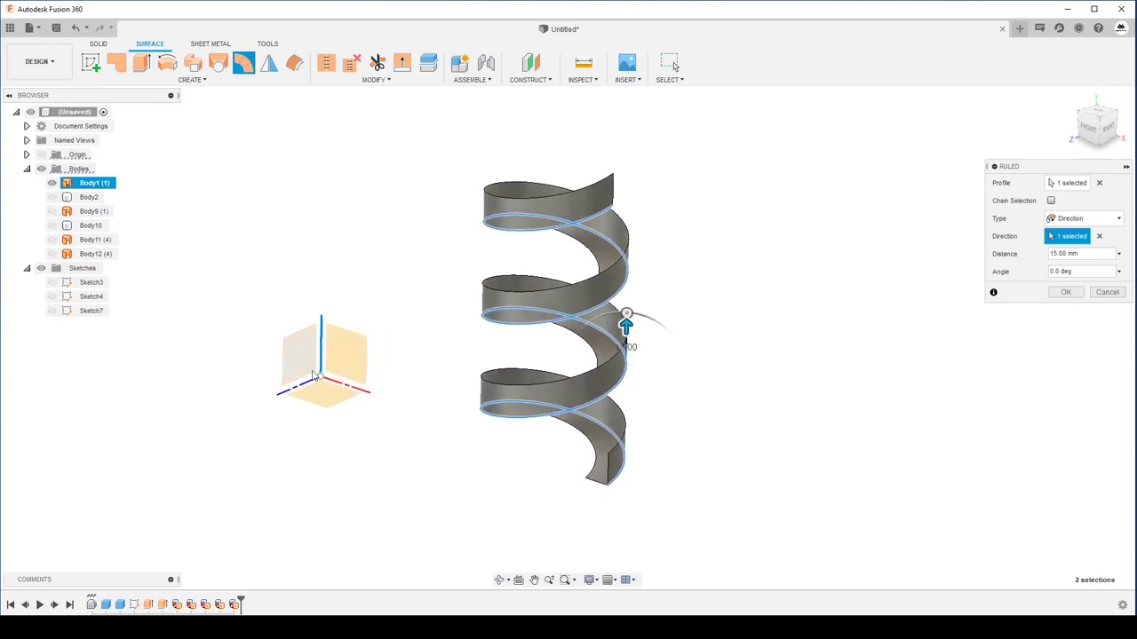
{"action": "scroll", "coordinate": [632, 322], "scroll_direction": "up", "scroll_amount": 3}
{"action": "mouse_move", "coordinate": [634, 319]}
{"action": "left_mouse_down"}
{"action": "mouse_move", "coordinate": [633, 353]}
{"action": "mouse_move", "coordinate": [620, 360]}
{"action": "left_mouse_up"}
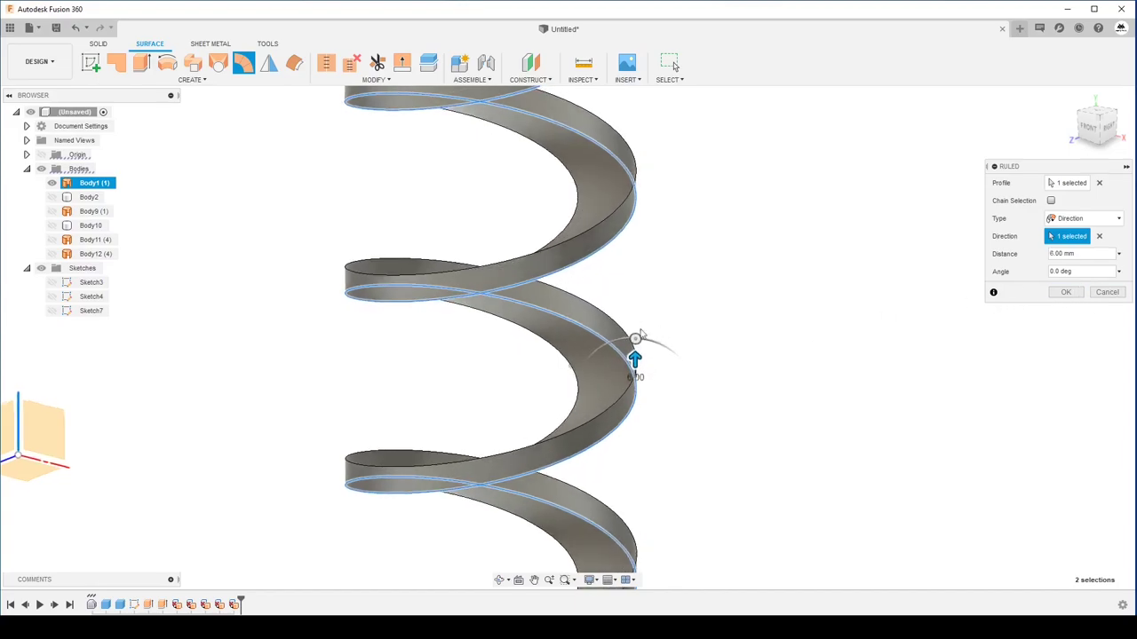
{"action": "left_click", "coordinate": [1066, 294]}
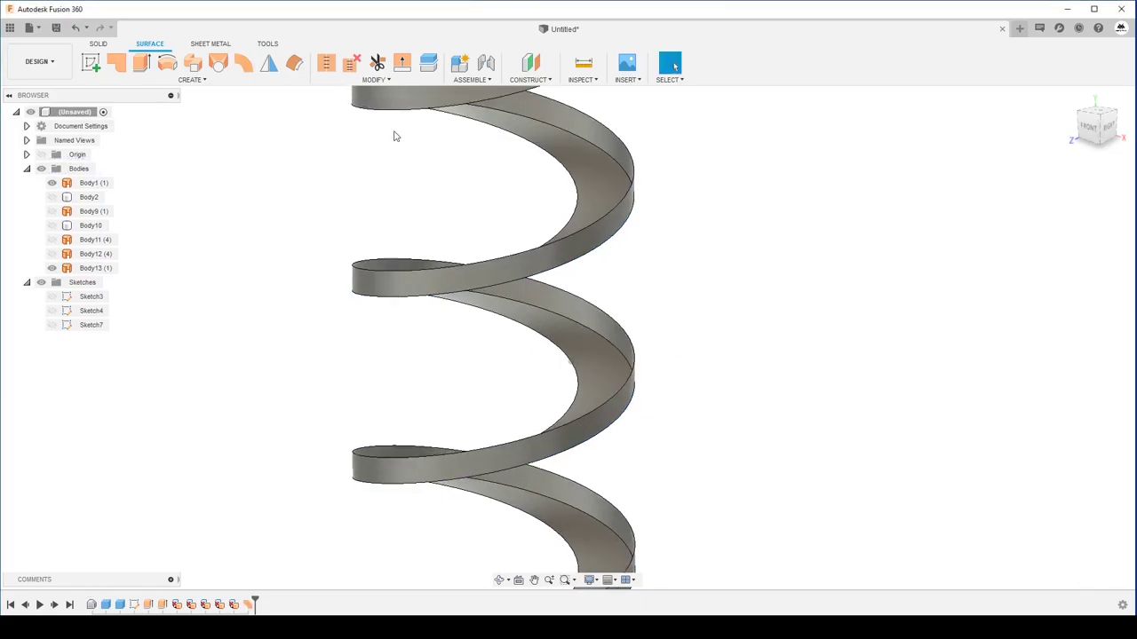
- Start a Direction-type ruled surface on the helix edge along the vertical axis, 10 mm long
{"action": "left_click", "coordinate": [242, 62]}
{"action": "left_click", "coordinate": [624, 350]}
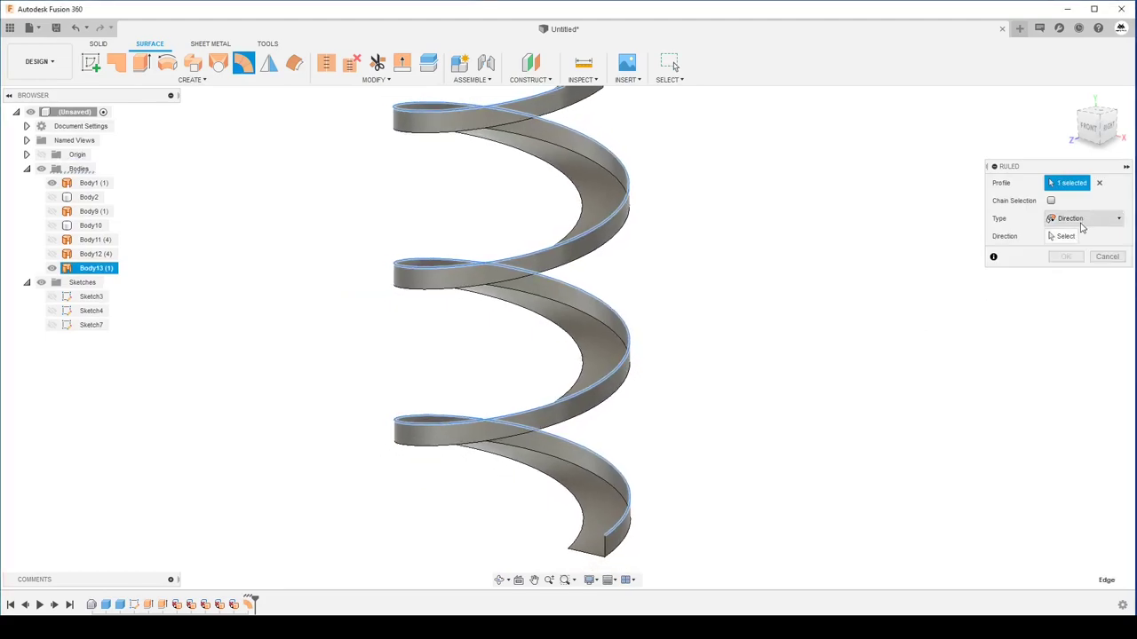
{"action": "left_click", "coordinate": [1062, 236]}
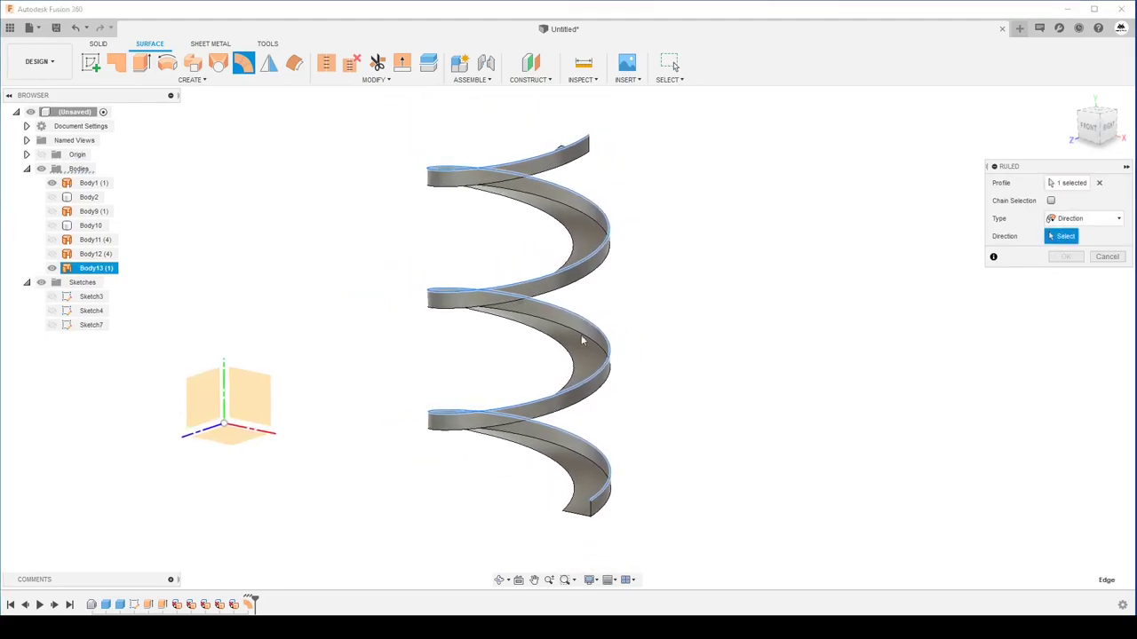
{"action": "left_click", "coordinate": [233, 383]}
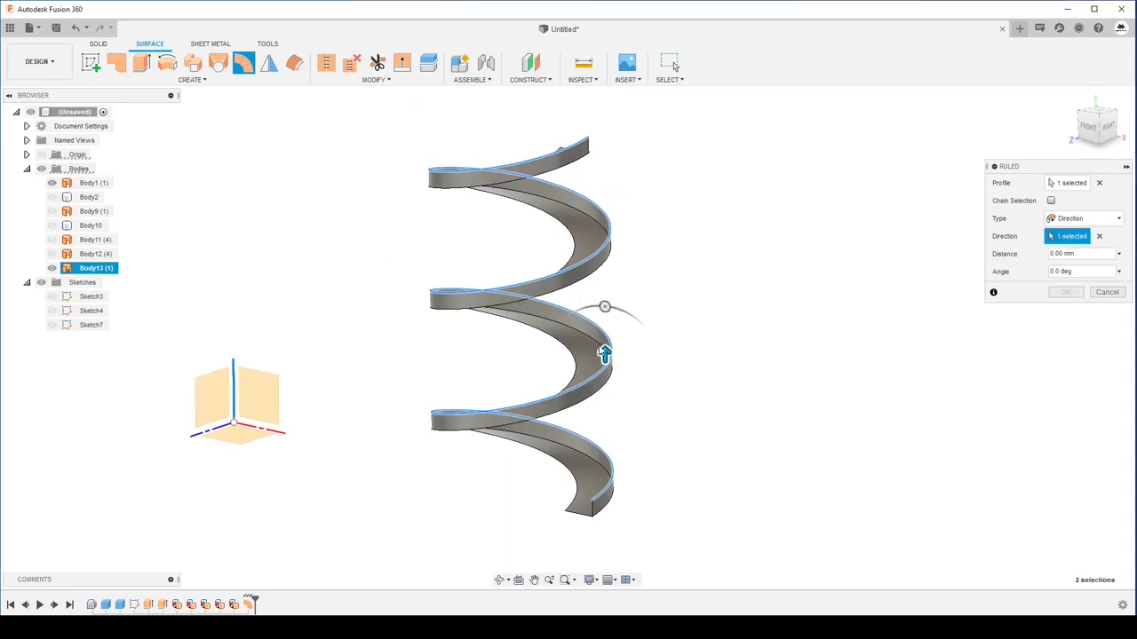
{"action": "left_click_drag", "start_coordinate": [603, 353], "coordinate": [603, 327]}
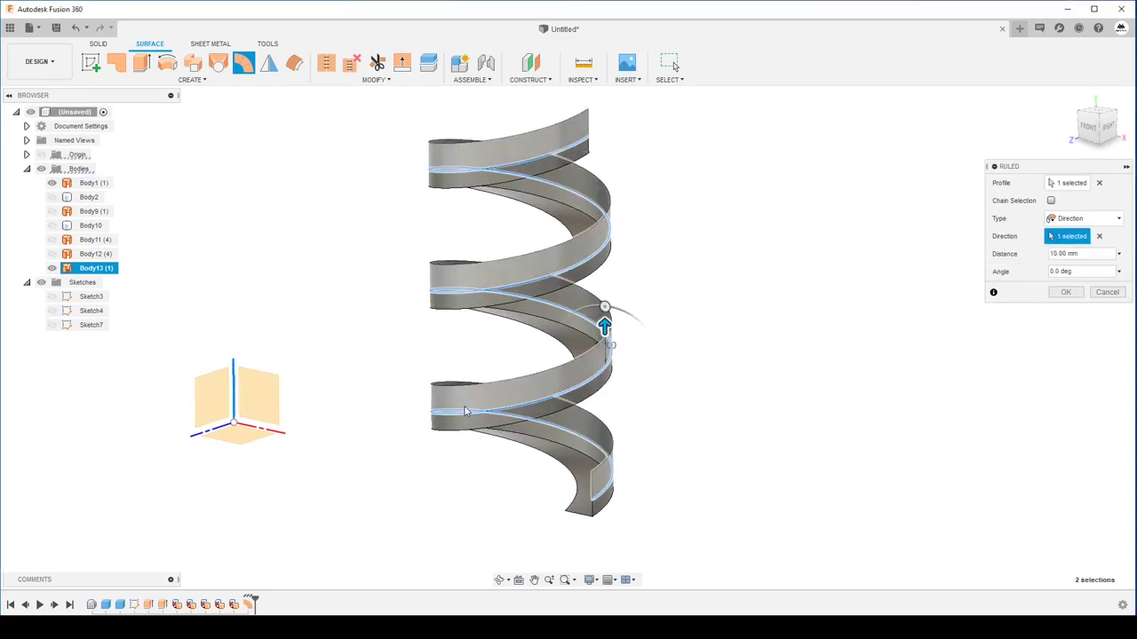
{"action": "middle_click_drag", "start_coordinate": [604, 322], "coordinate": [465, 410], "text": "shift"}
{"action": "scroll", "coordinate": [621, 378], "scroll_direction": "up", "scroll_amount": 5}
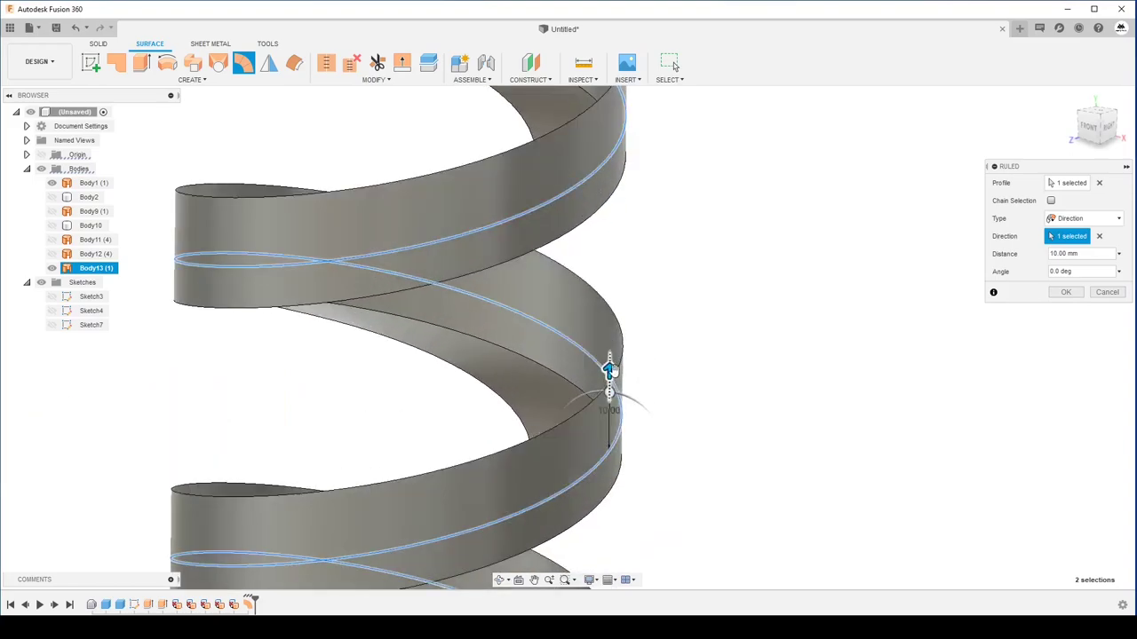
{"action": "scroll", "coordinate": [621, 378], "scroll_direction": "up", "scroll_amount": 5}
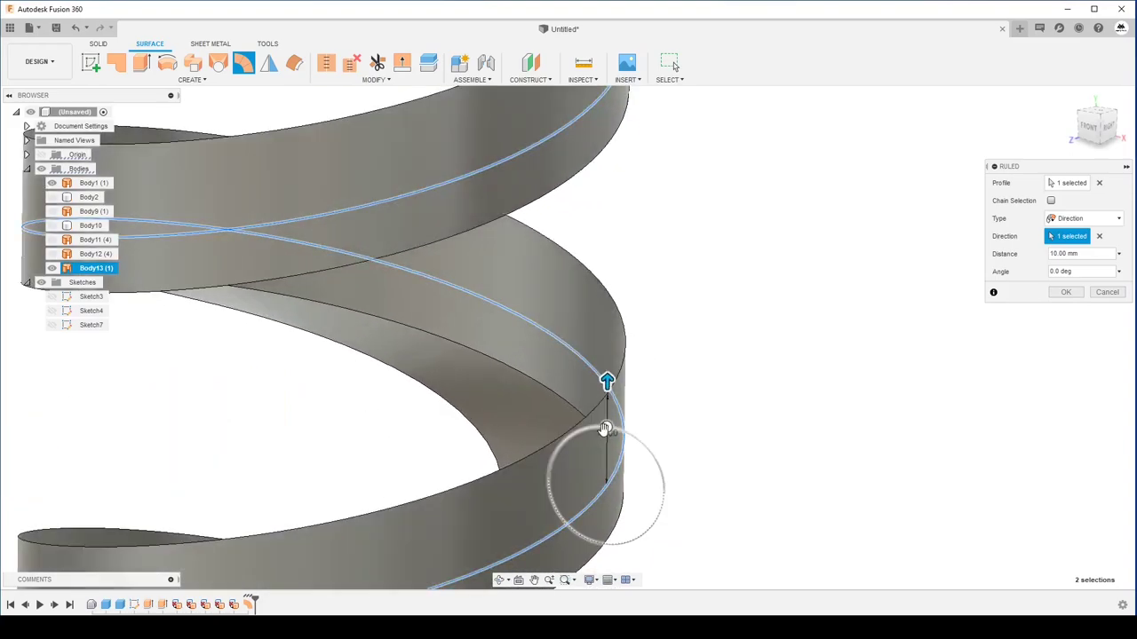
- Tilt the new ruled surface to -45° and finish it as Body14
{"action": "left_click_drag", "start_coordinate": [609, 433], "coordinate": [626, 433]}
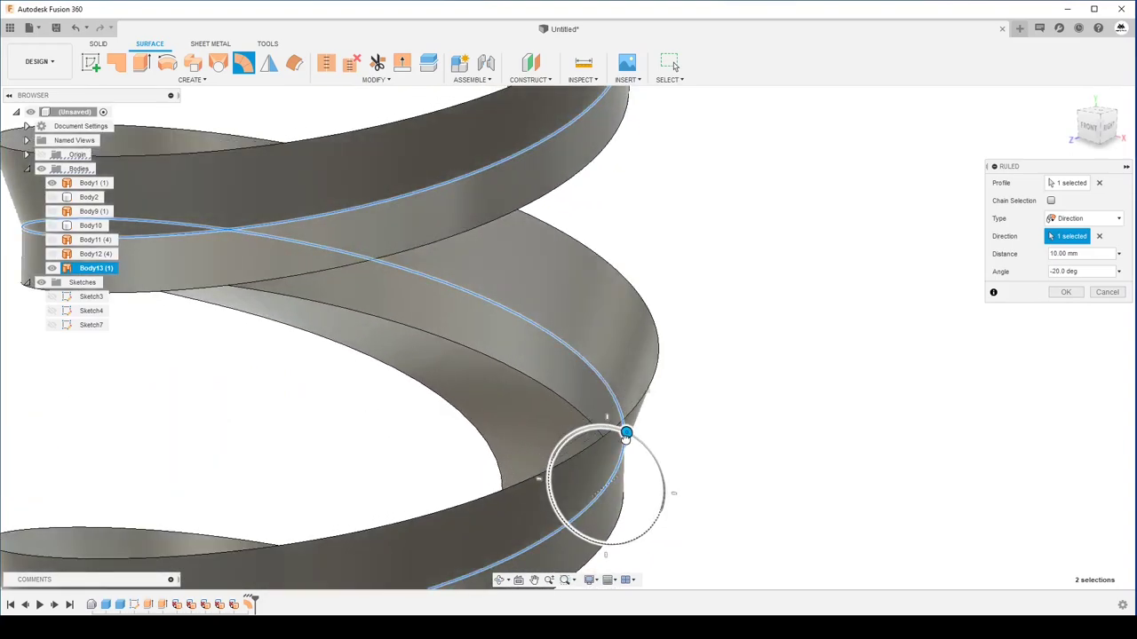
{"action": "scroll", "coordinate": [617, 382], "scroll_direction": "down", "scroll_amount": 3}
{"action": "scroll", "coordinate": [601, 266], "scroll_direction": "down", "scroll_amount": 3}
{"action": "scroll", "coordinate": [606, 269], "scroll_direction": "up", "scroll_amount": 3}
{"action": "scroll", "coordinate": [602, 285], "scroll_direction": "up", "scroll_amount": 3}
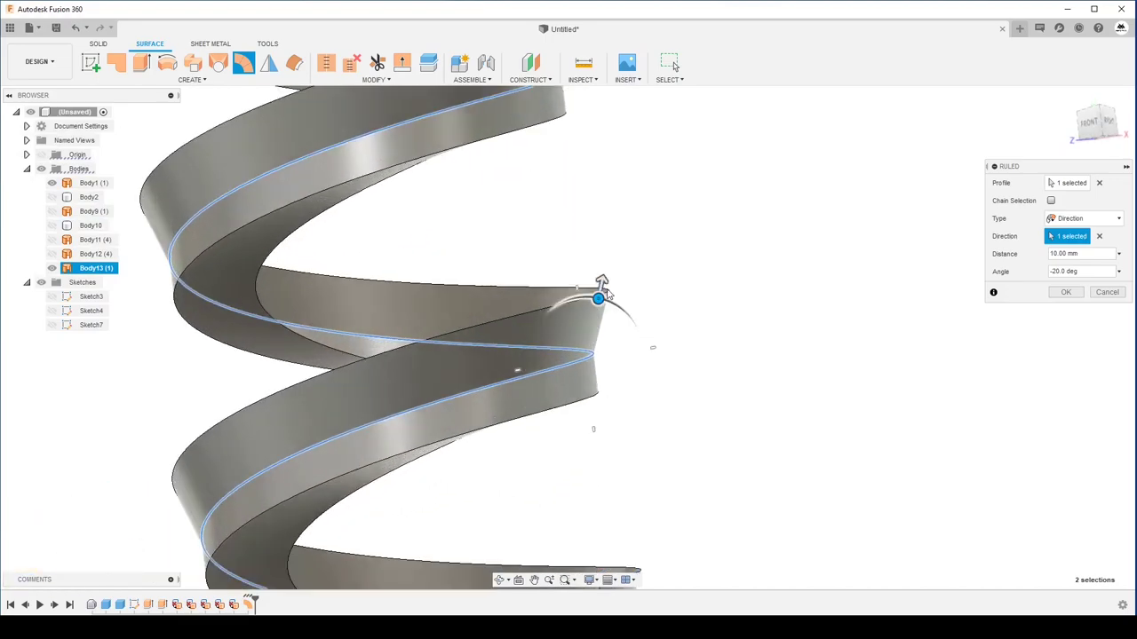
{"action": "scroll", "coordinate": [604, 294], "scroll_direction": "up", "scroll_amount": 2}
{"action": "left_click_drag", "start_coordinate": [593, 323], "coordinate": [806, 293]}
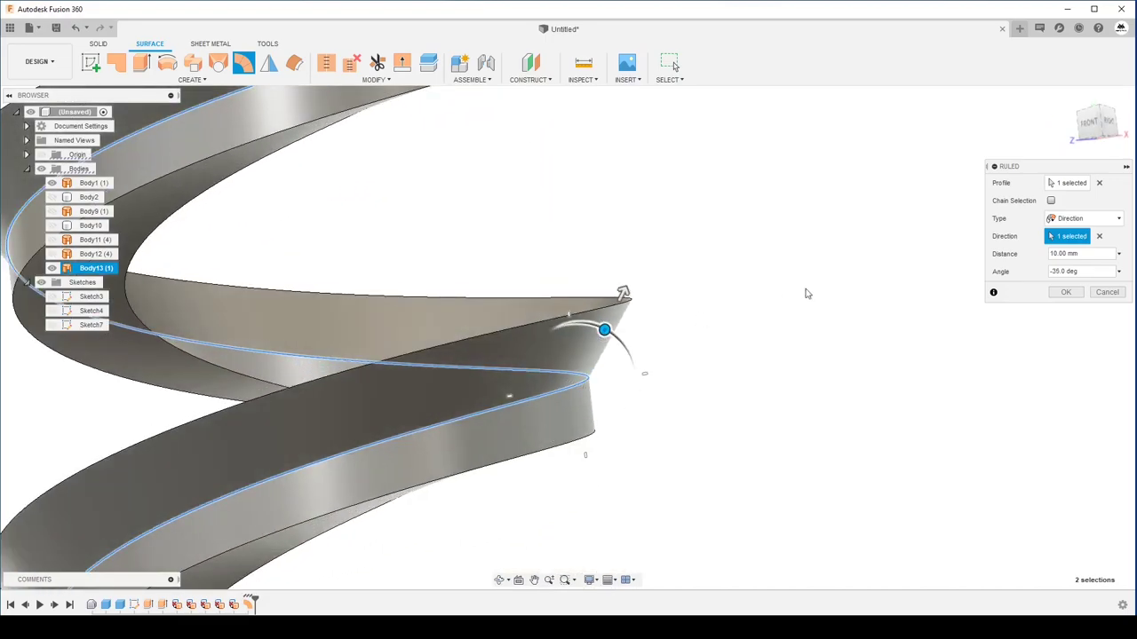
{"action": "left_click_drag", "start_coordinate": [1069, 273], "coordinate": [1009, 269]}
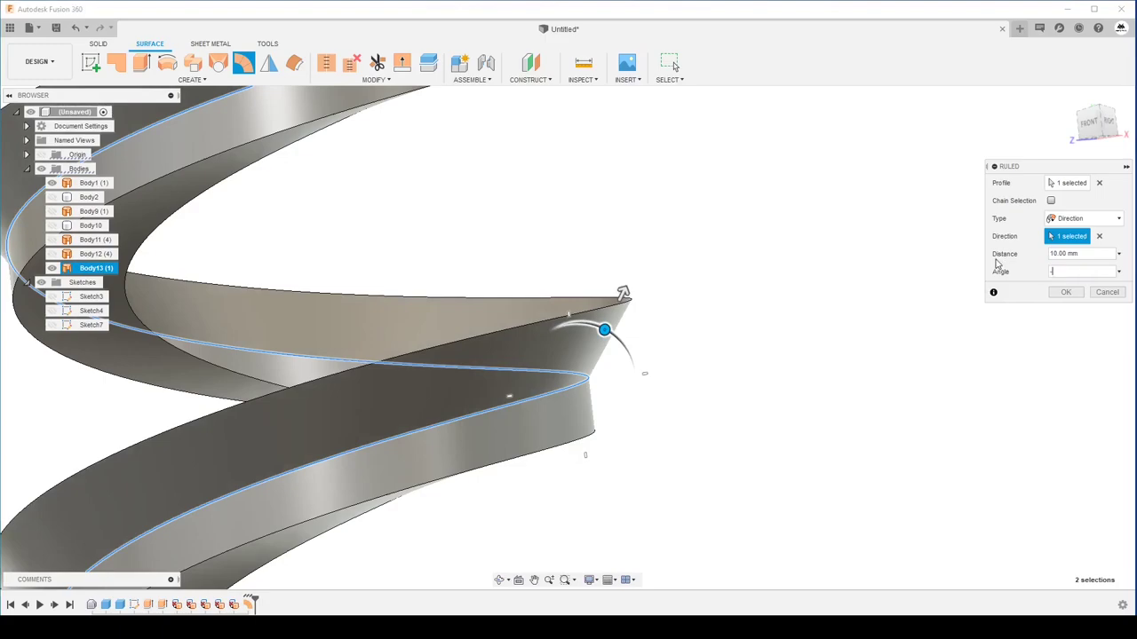
{"action": "type", "text": "45"}
{"action": "key", "text": "Return"}
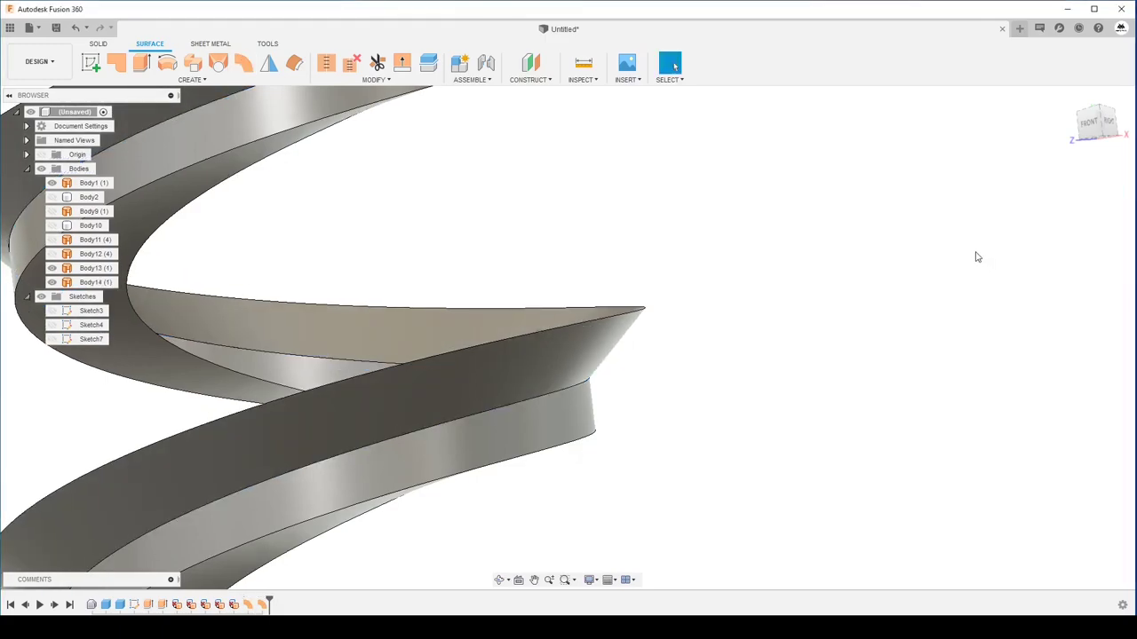
- Set up a ruled surface on Body14's flared edge along the vertical axis, 10 mm at 0°
{"action": "scroll", "coordinate": [203, 157], "scroll_direction": "down", "scroll_amount": 3}
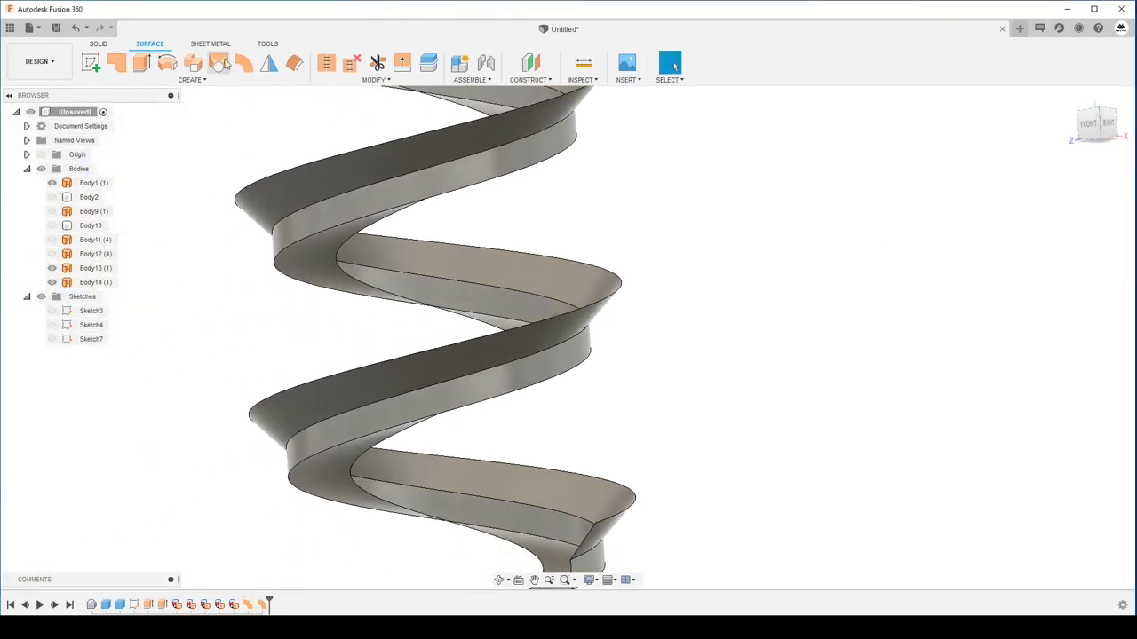
{"action": "left_click", "coordinate": [249, 69]}
{"action": "left_click", "coordinate": [621, 284]}
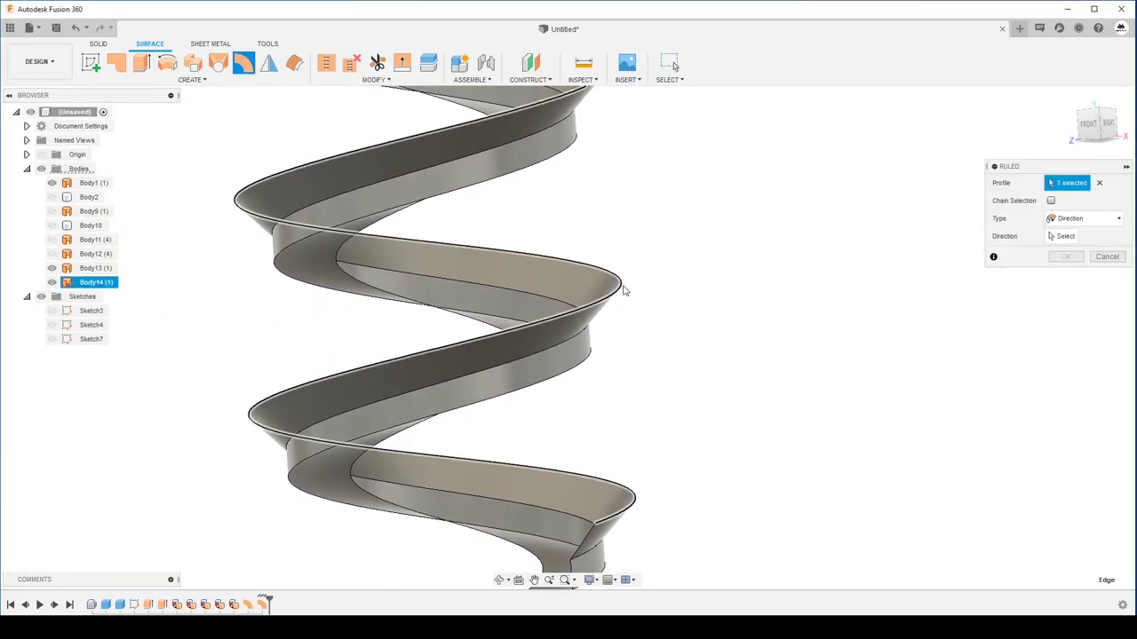
{"action": "left_click", "coordinate": [1061, 236]}
{"action": "middle_click_drag", "start_coordinate": [432, 337], "coordinate": [254, 398], "text": "shift"}
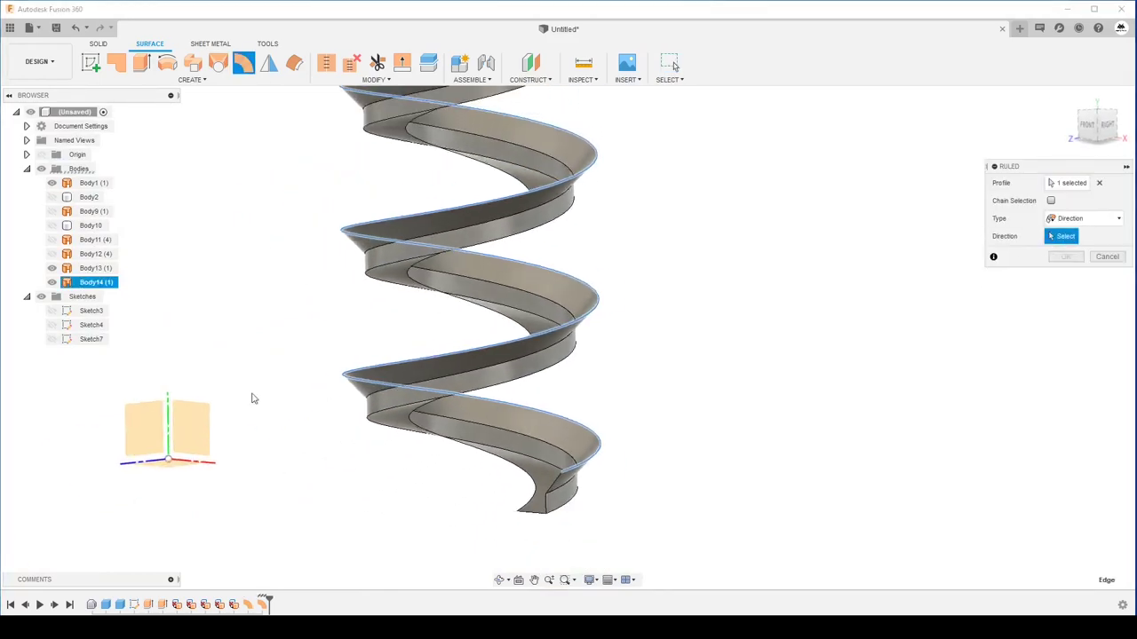
{"action": "left_click", "coordinate": [174, 435]}
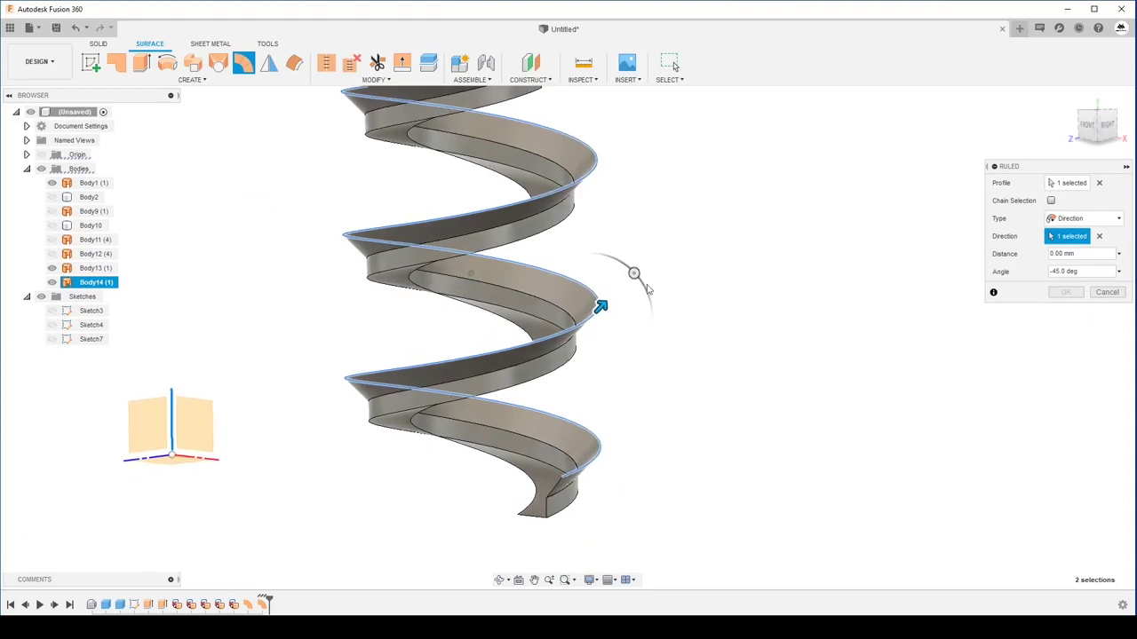
{"action": "left_click_drag", "start_coordinate": [633, 273], "coordinate": [619, 259]}
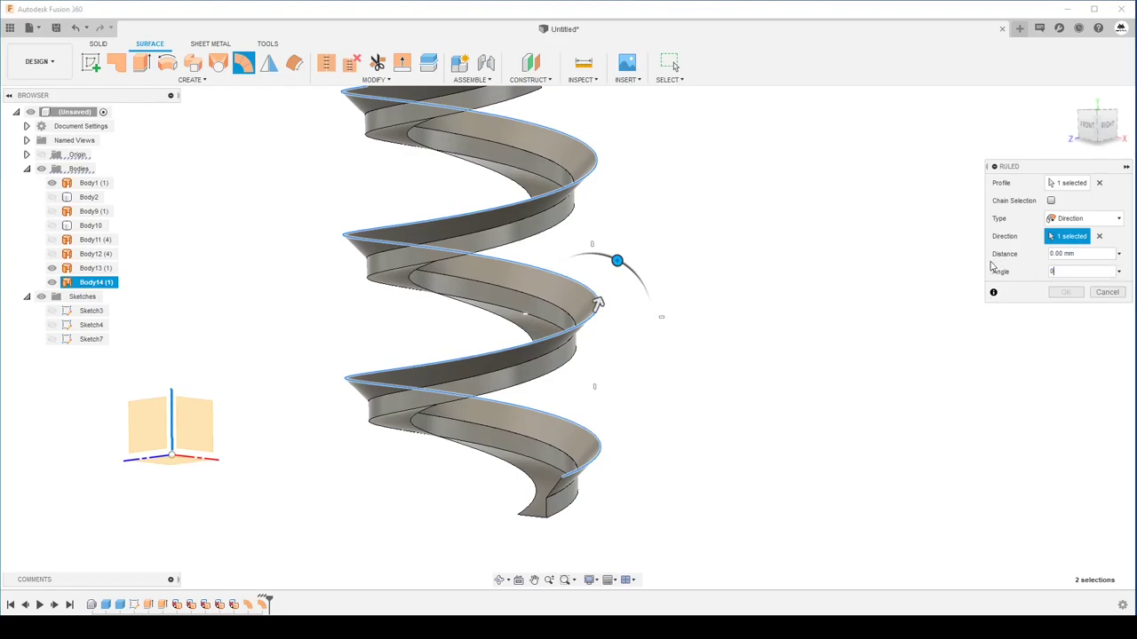
{"action": "left_click_drag", "start_coordinate": [593, 303], "coordinate": [593, 269]}
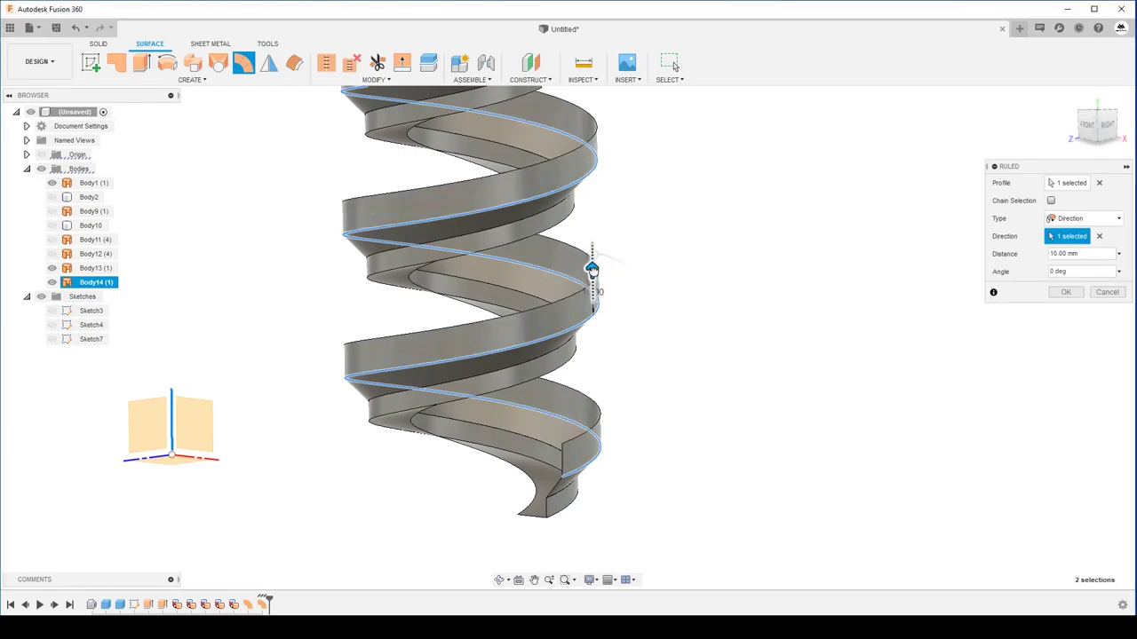
- Commit Body15, then start another ruled surface on the helix edge along the vertical axis
{"action": "left_click", "coordinate": [1059, 293]}
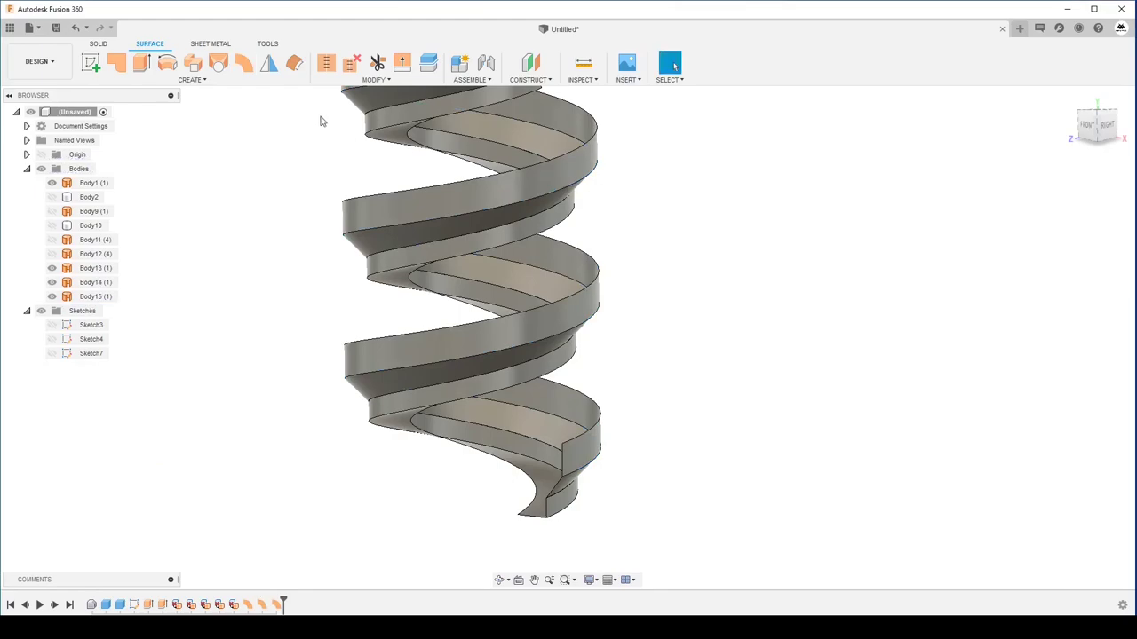
{"action": "key", "text": "Return"}
{"action": "left_click", "coordinate": [595, 280]}
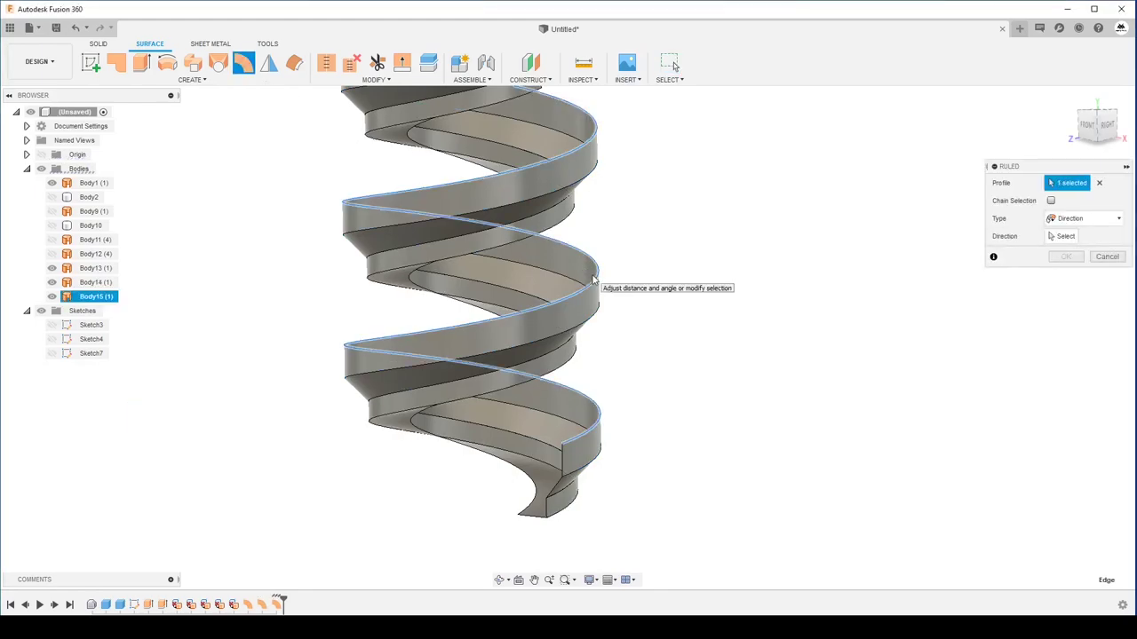
{"action": "left_click", "coordinate": [1061, 236]}
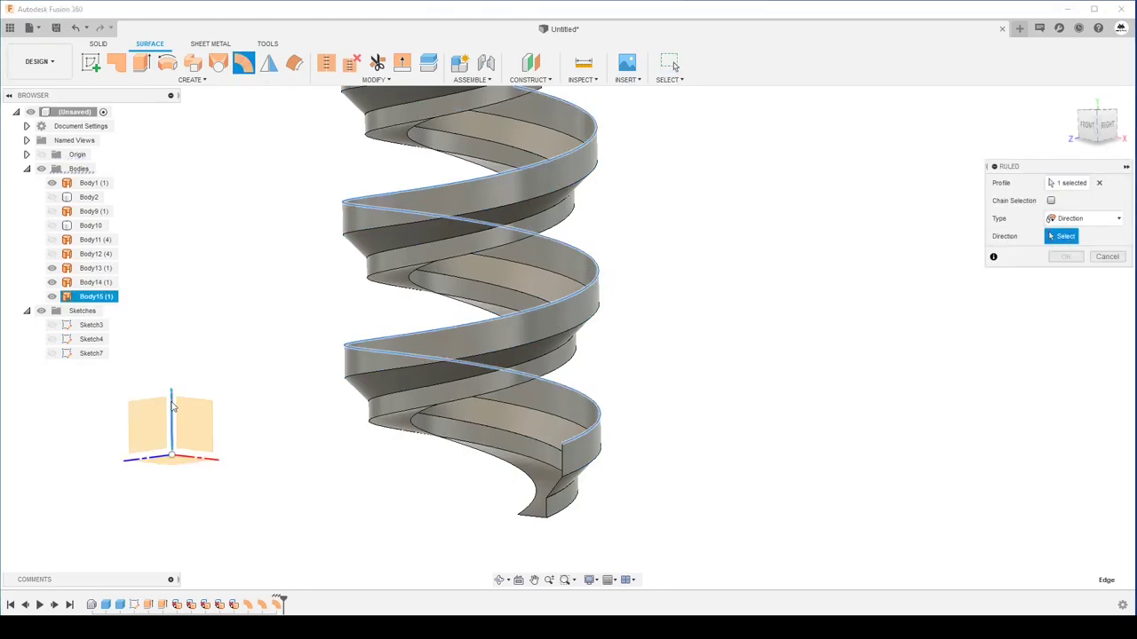
{"action": "left_click", "coordinate": [173, 405]}
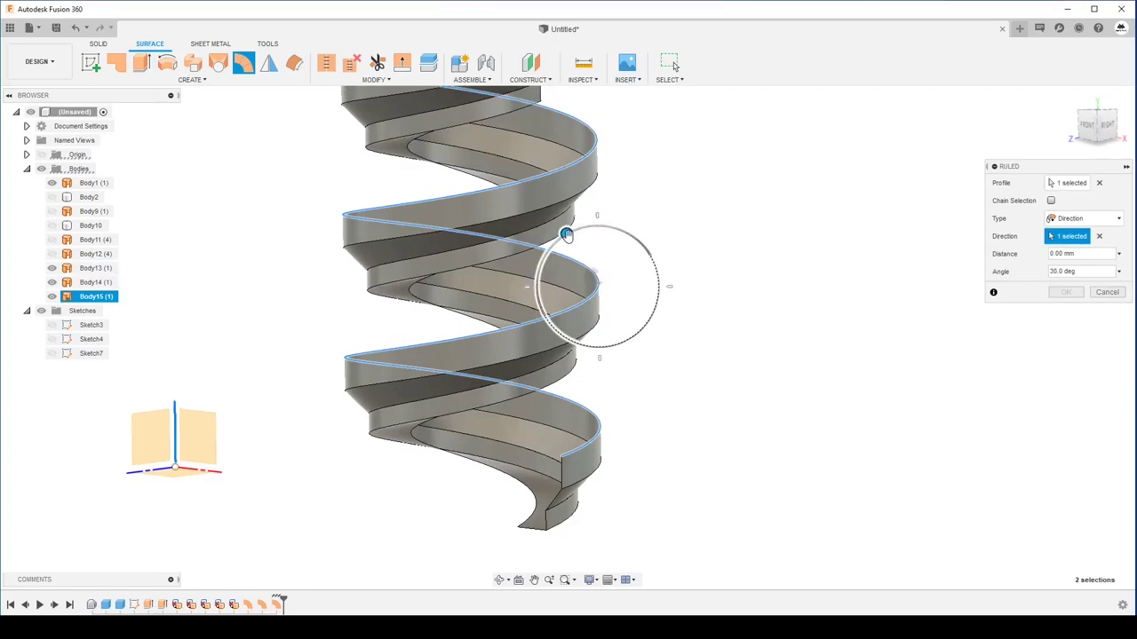
- Set the new ruled surface to 20 mm at 45° and commit it as Body16
{"action": "left_click_drag", "start_coordinate": [567, 234], "coordinate": [575, 252]}
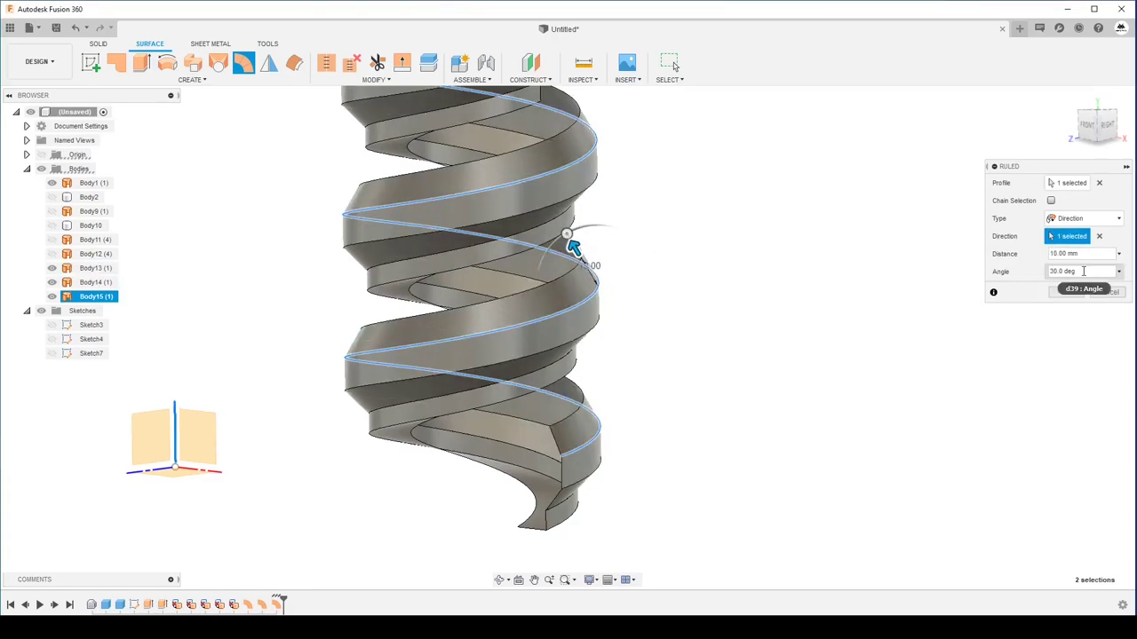
{"action": "left_click", "coordinate": [1083, 271]}
{"action": "type", "text": "45"}
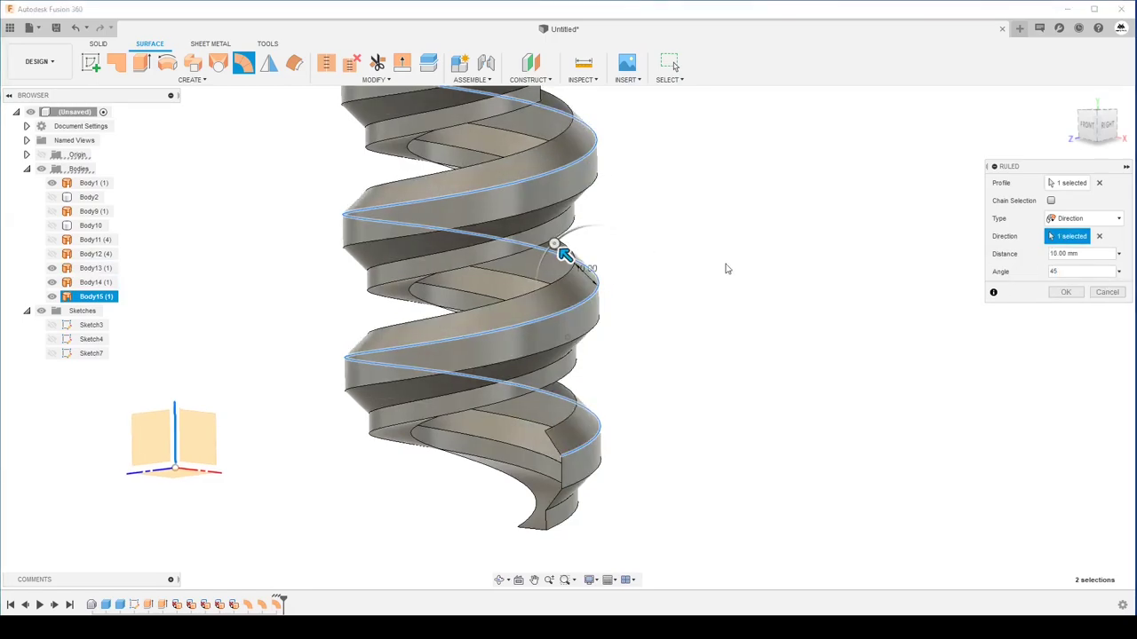
{"action": "scroll", "coordinate": [569, 248], "scroll_direction": "up", "scroll_amount": 2}
{"action": "left_click_drag", "start_coordinate": [563, 249], "coordinate": [604, 284]}
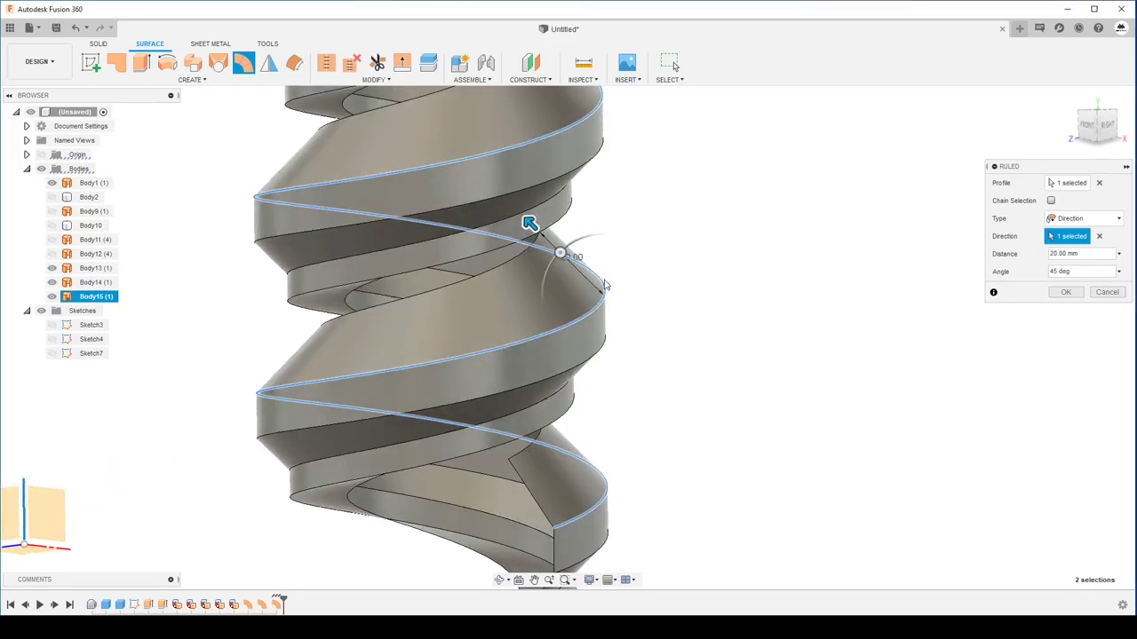
{"action": "middle_click_drag", "start_coordinate": [604, 284], "coordinate": [621, 293], "text": "shift"}
{"action": "left_click", "coordinate": [1066, 293]}
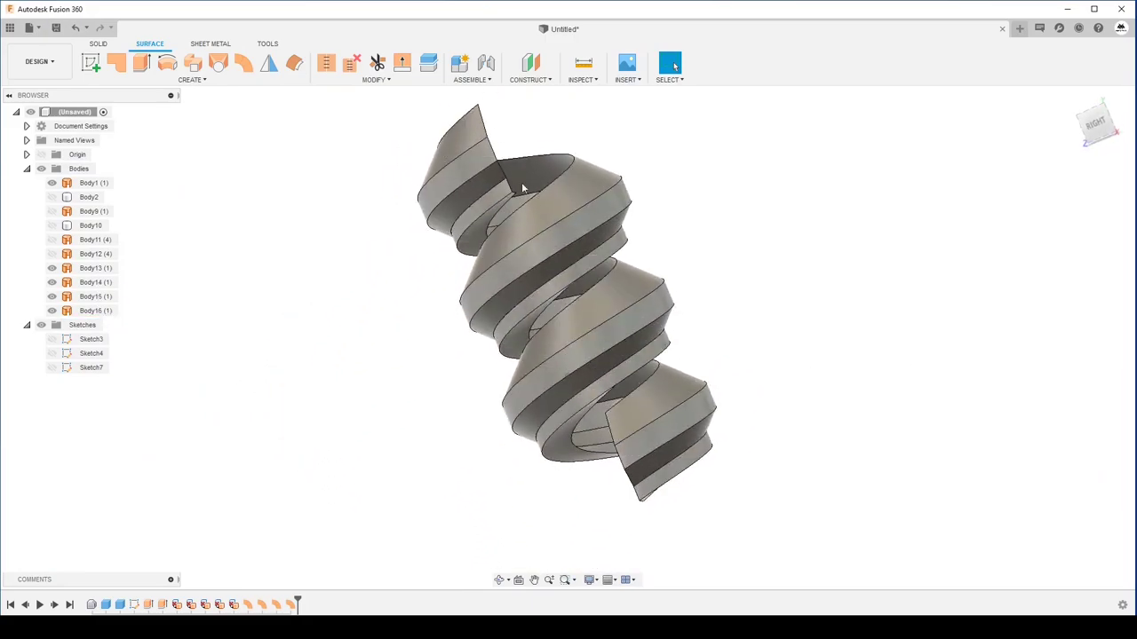
- Orbit the helix, selecting Body15, Body16 and Body13, and toggle Body16's visibility to review them
{"action": "left_click", "coordinate": [523, 268]}
{"action": "middle_click_drag", "start_coordinate": [523, 268], "coordinate": [526, 275], "text": "shift"}
{"action": "left_click", "coordinate": [523, 270]}
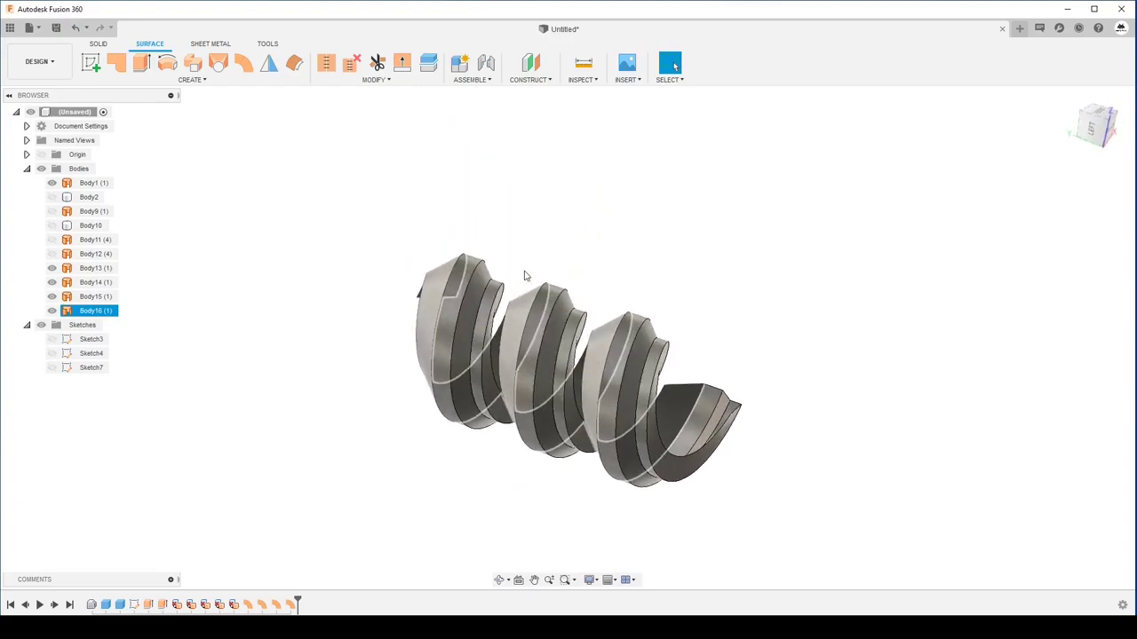
{"action": "left_click", "coordinate": [542, 317]}
{"action": "middle_click_drag", "start_coordinate": [542, 317], "coordinate": [587, 416], "text": "shift"}
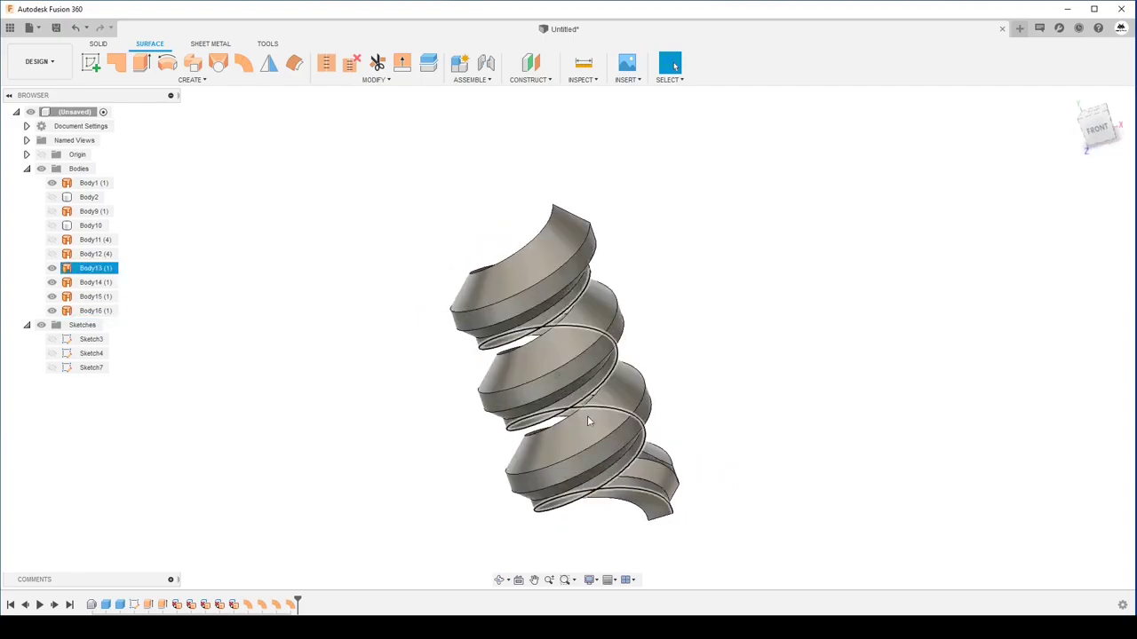
{"action": "left_click", "coordinate": [538, 366]}
{"action": "middle_click_drag", "start_coordinate": [538, 366], "coordinate": [3, 258], "text": "shift"}
{"action": "left_click", "coordinate": [52, 310]}
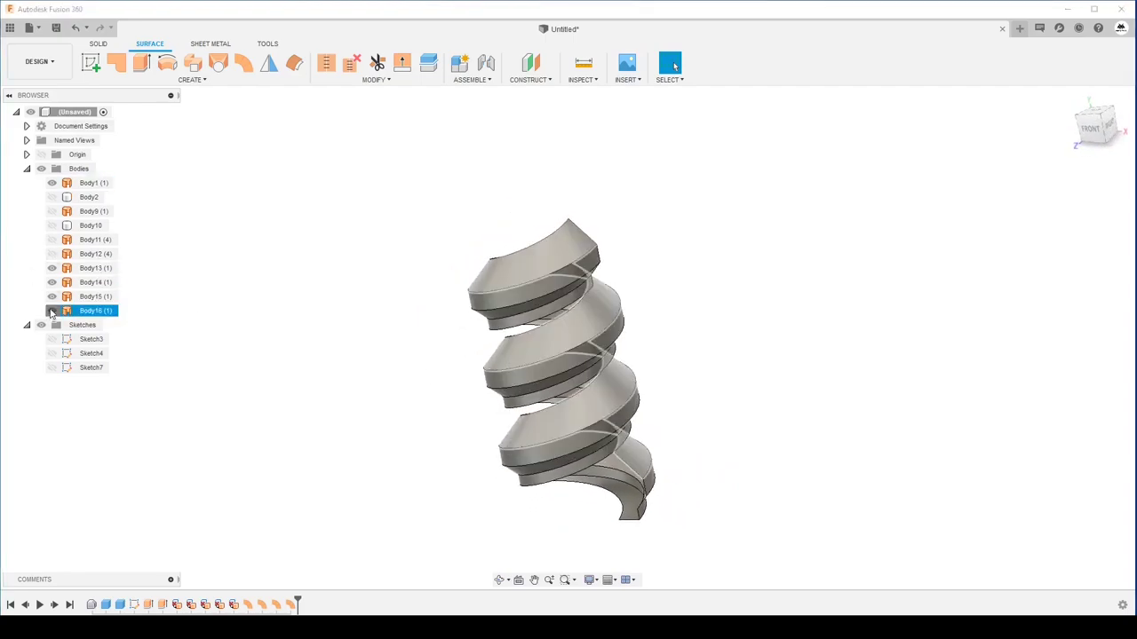
{"action": "left_click", "coordinate": [51, 296]}
{"action": "left_click", "coordinate": [52, 310]}
- Stitch the five helix surfaces into a single body, Body17
{"action": "left_click", "coordinate": [327, 64]}
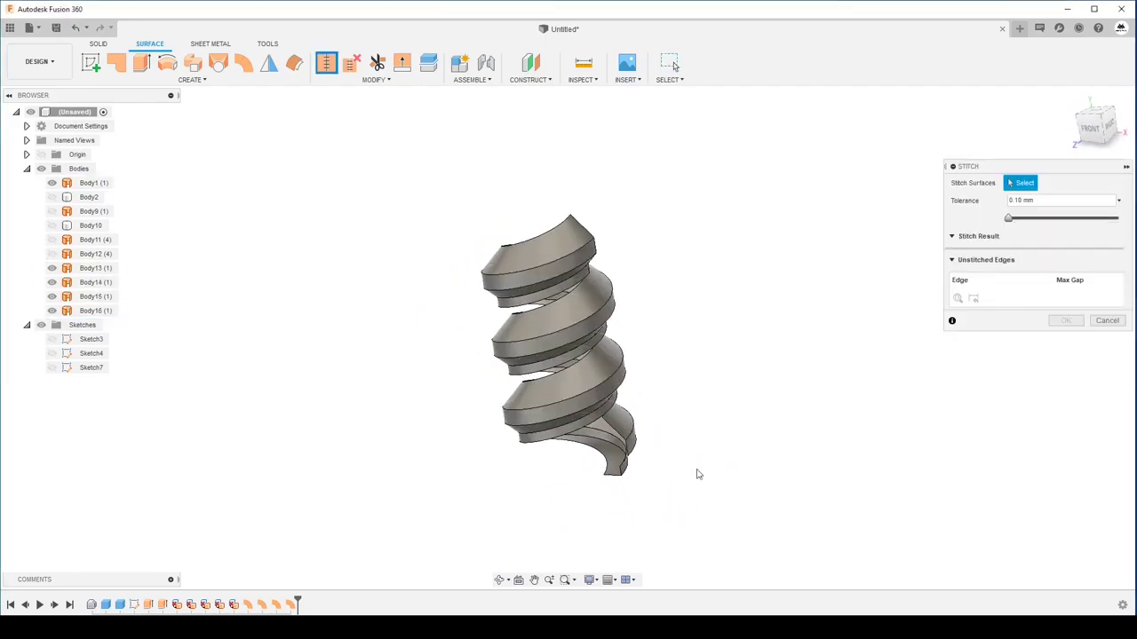
{"action": "left_click_drag", "start_coordinate": [698, 479], "coordinate": [467, 190]}
{"action": "left_click", "coordinate": [1064, 547]}
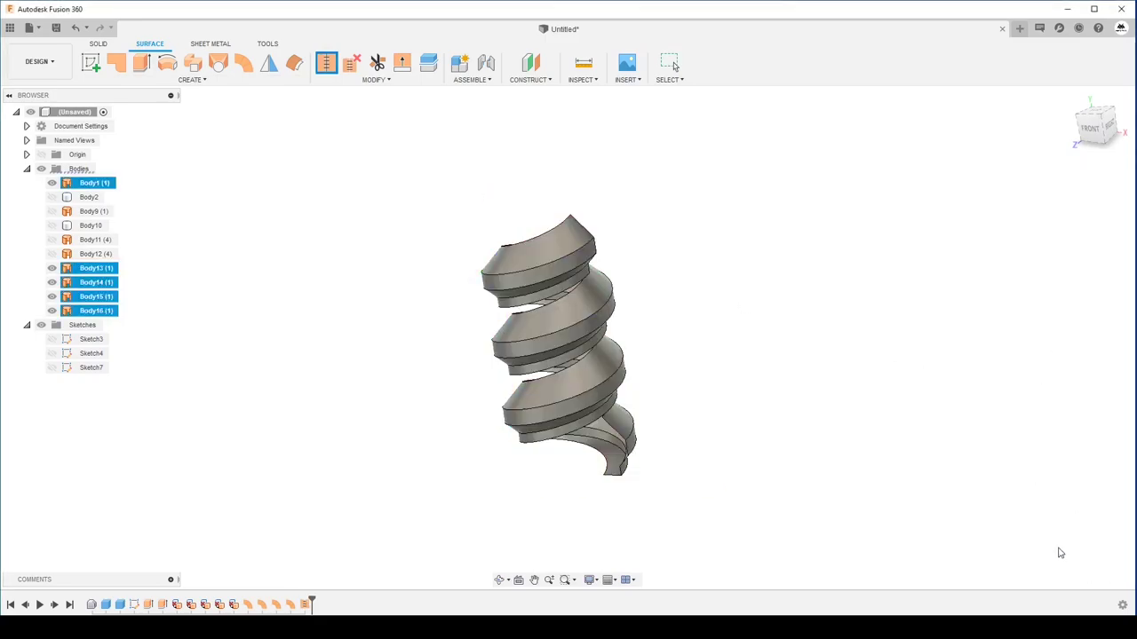
- Hide Body17, briefly toggle Body12, and show only the Body2 coil spring
{"action": "mouse_move", "coordinate": [1050, 542]}
{"action": "middle_mouse_down", "text": "shift"}
{"action": "mouse_move", "coordinate": [173, 332]}
{"action": "mouse_move", "coordinate": [57, 257]}
{"action": "middle_mouse_up", "text": "shift"}
{"action": "left_click", "coordinate": [51, 253]}
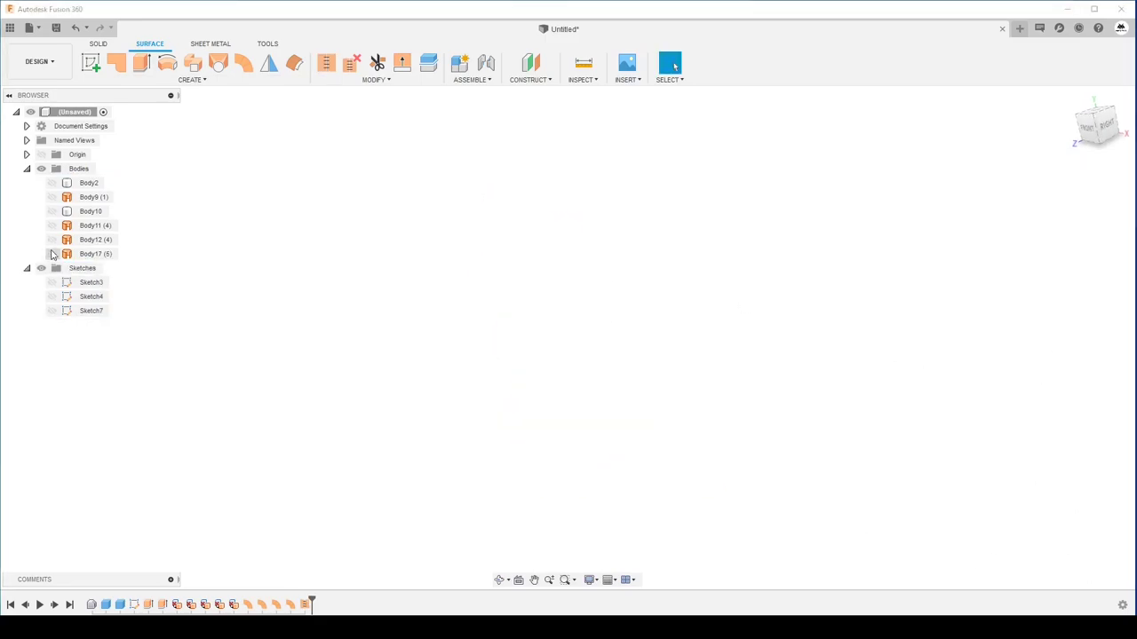
{"action": "left_click", "coordinate": [51, 240]}
{"action": "left_click", "coordinate": [51, 240]}
{"action": "left_click", "coordinate": [52, 184]}
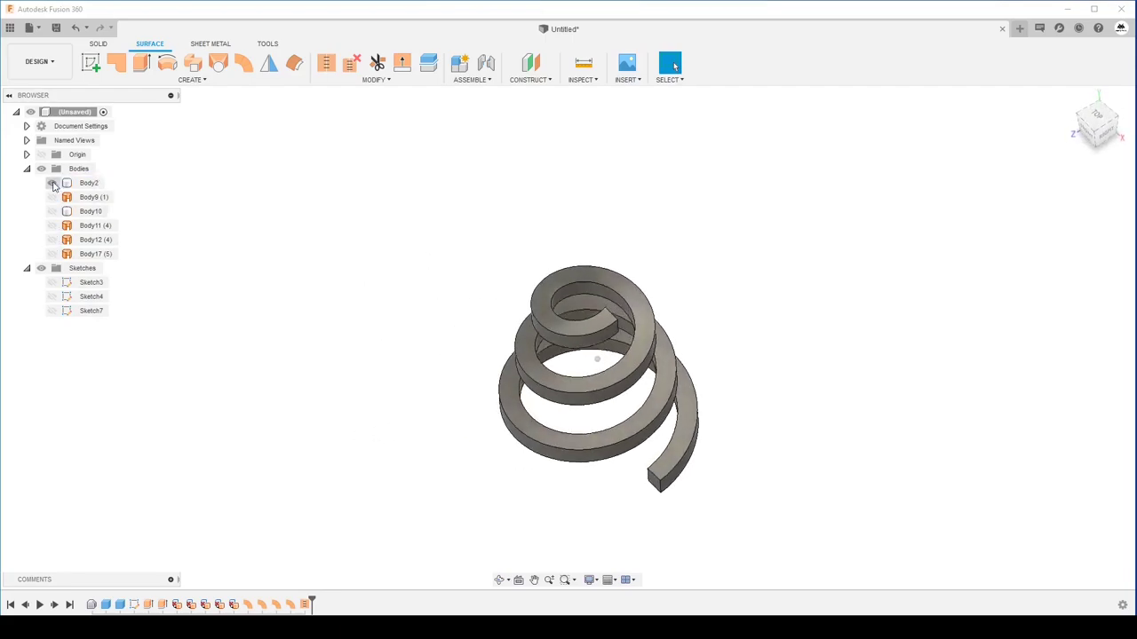
{"action": "left_click", "coordinate": [98, 44]}
{"action": "left_click", "coordinate": [160, 79]}
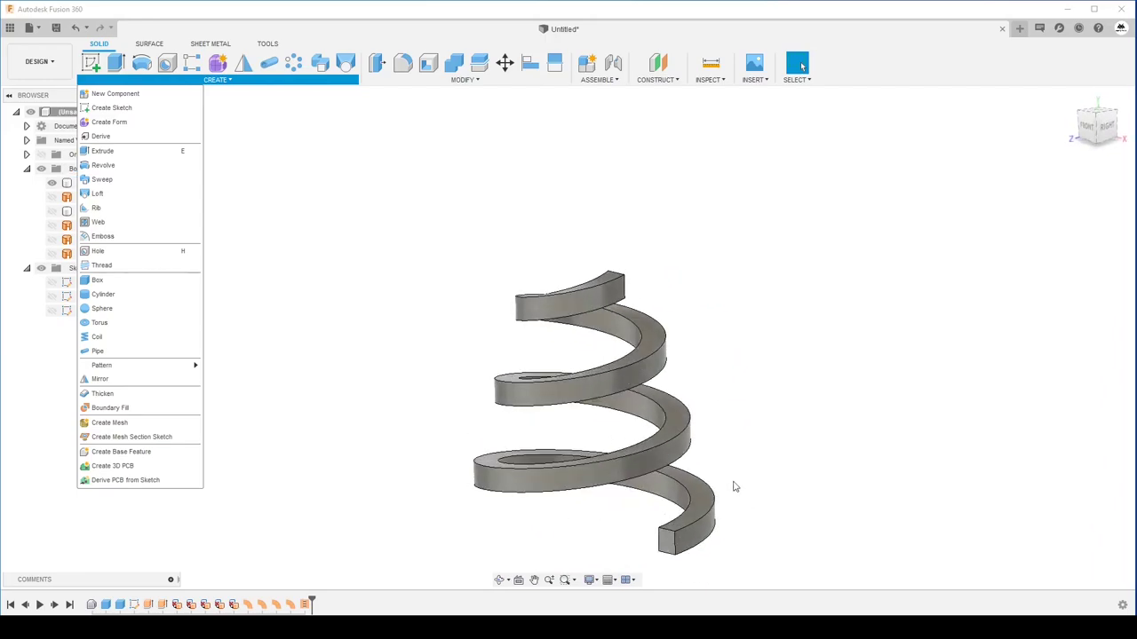
{"action": "left_click", "coordinate": [674, 260]}
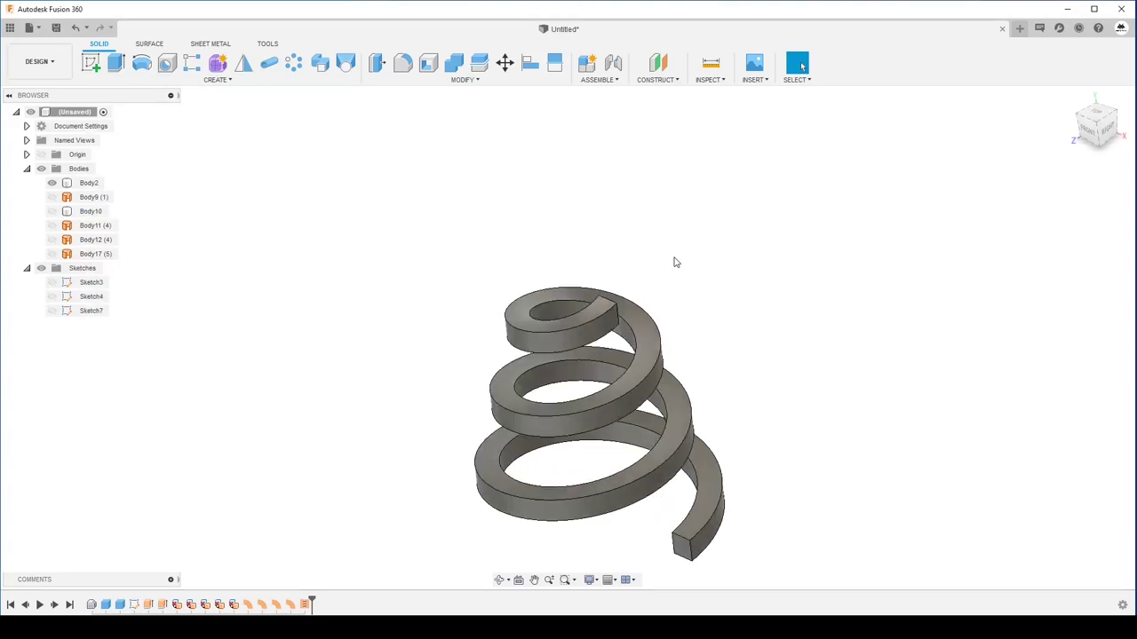
{"action": "left_click", "coordinate": [613, 399]}
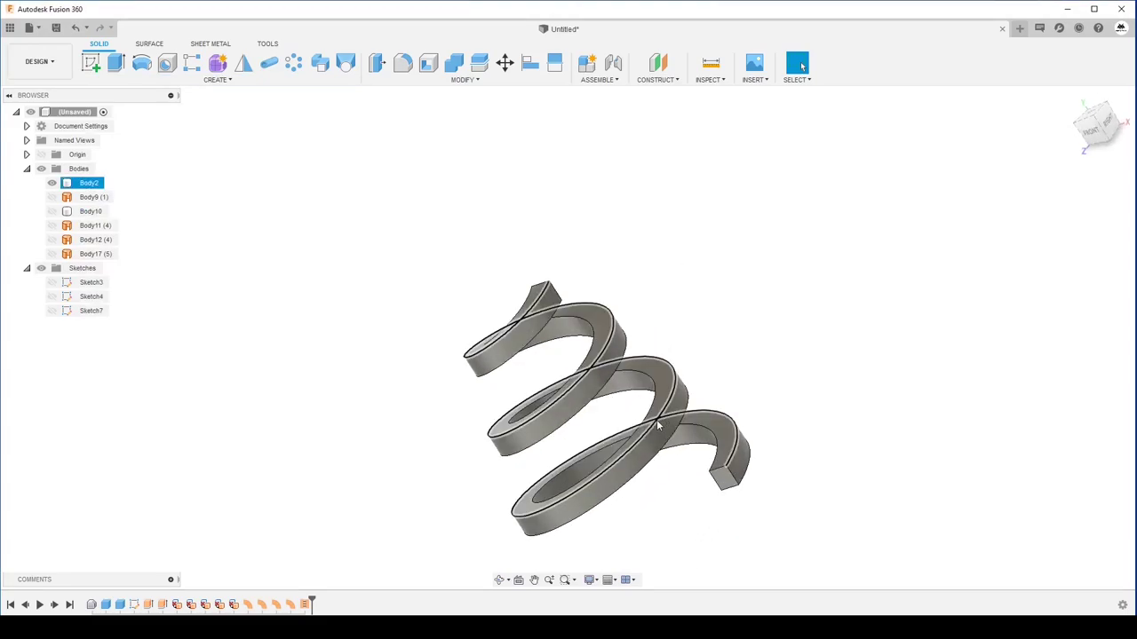
{"action": "left_click", "coordinate": [726, 363]}
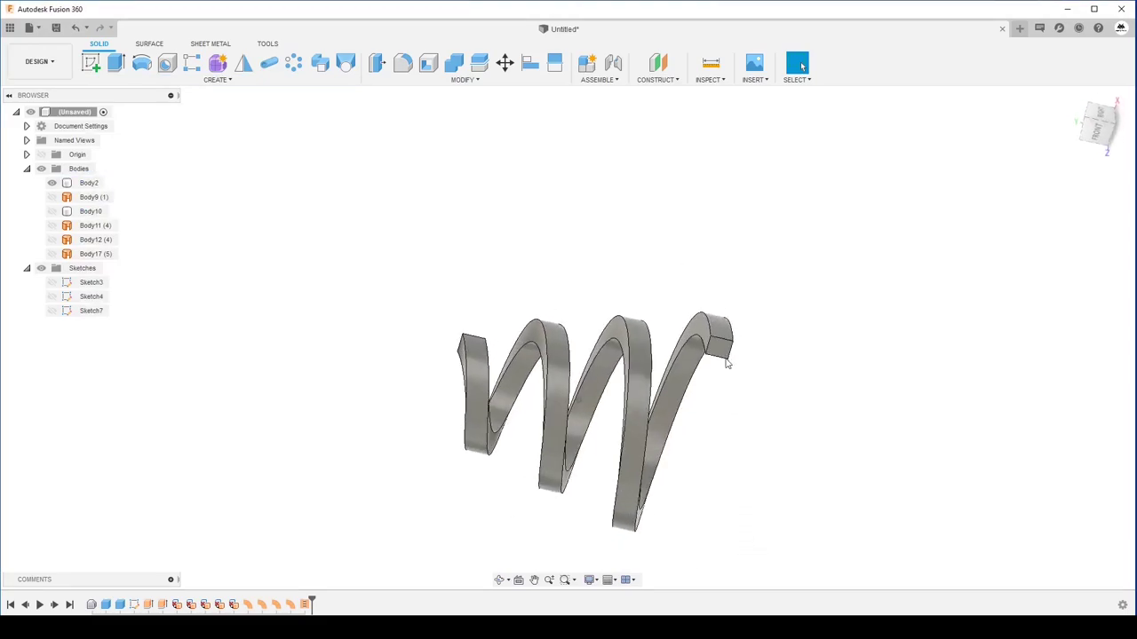
{"action": "left_click", "coordinate": [688, 300]}
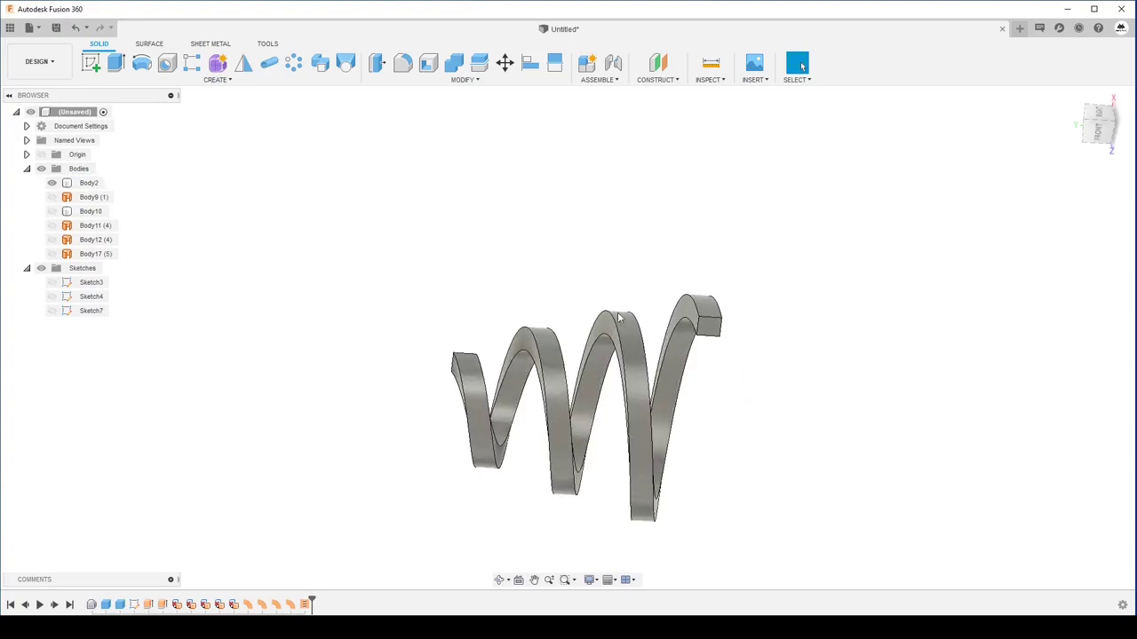
- Open the Ruled surface tool and cancel it without creating anything
{"action": "left_click", "coordinate": [149, 43]}
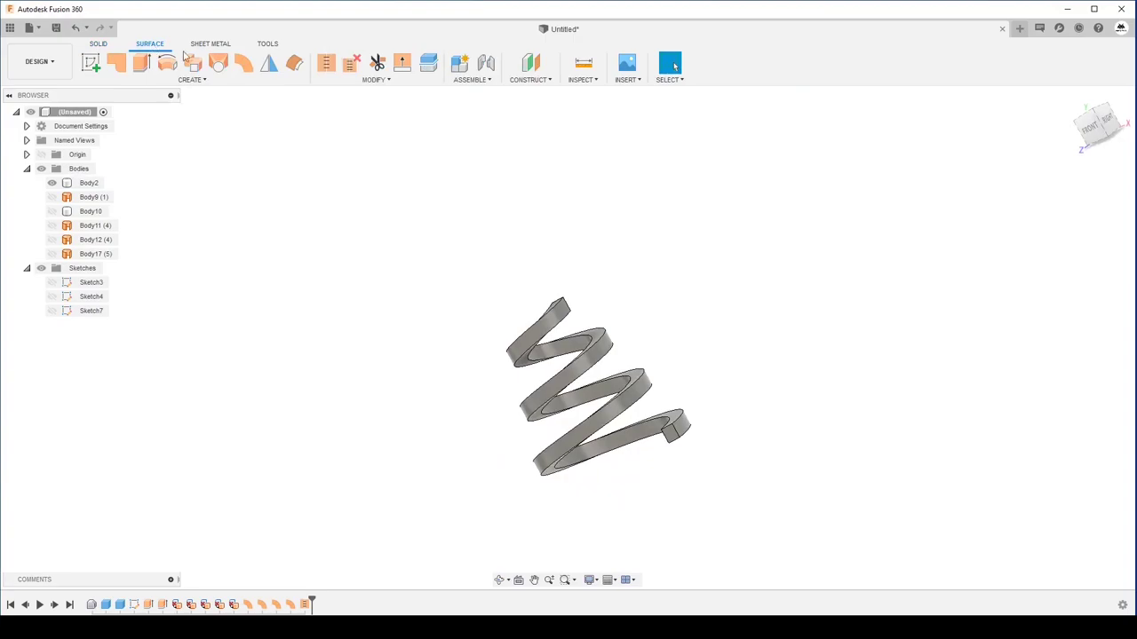
{"action": "left_click", "coordinate": [242, 64]}
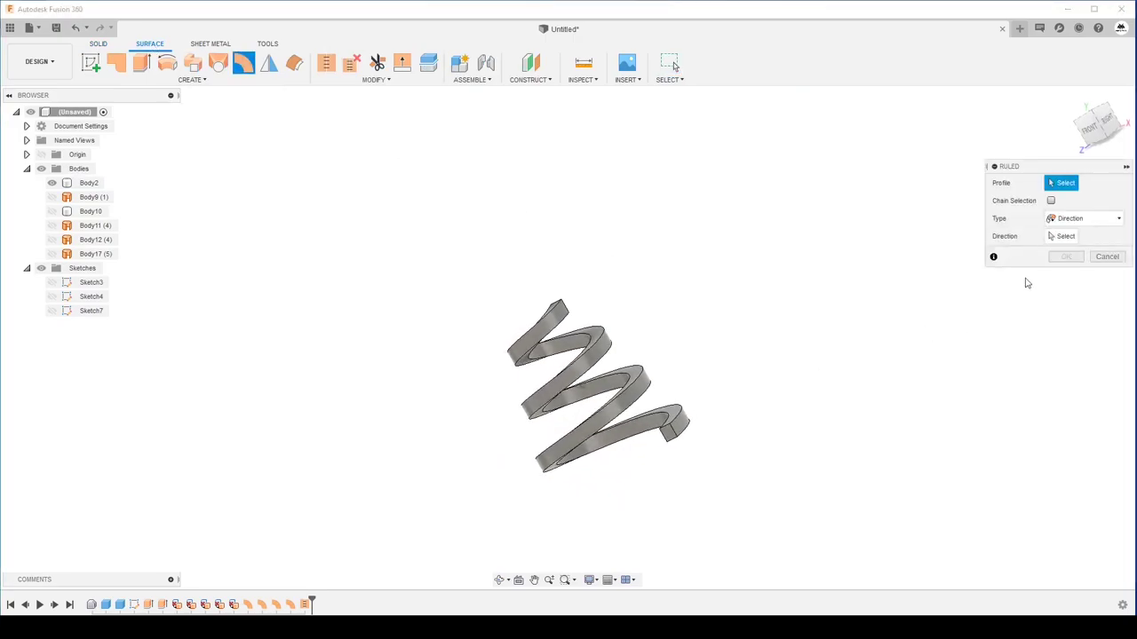
{"action": "left_click", "coordinate": [1107, 257]}
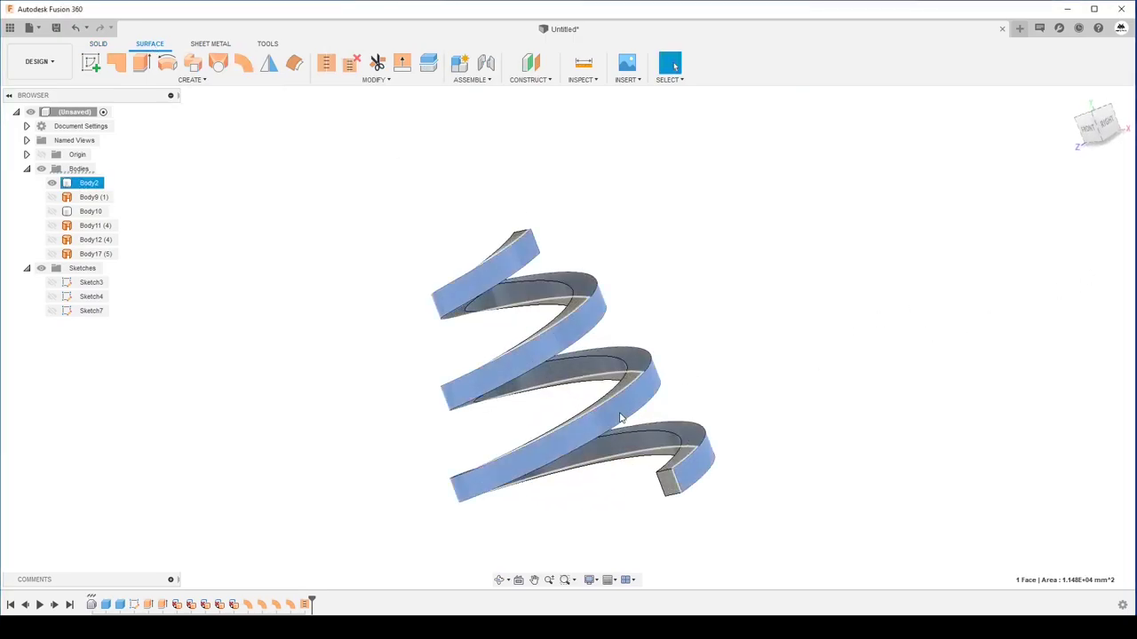
- Delete the coil's extra ribbon faces, leaving Body2 as one thin spiral surface
{"action": "key", "text": "Delete"}
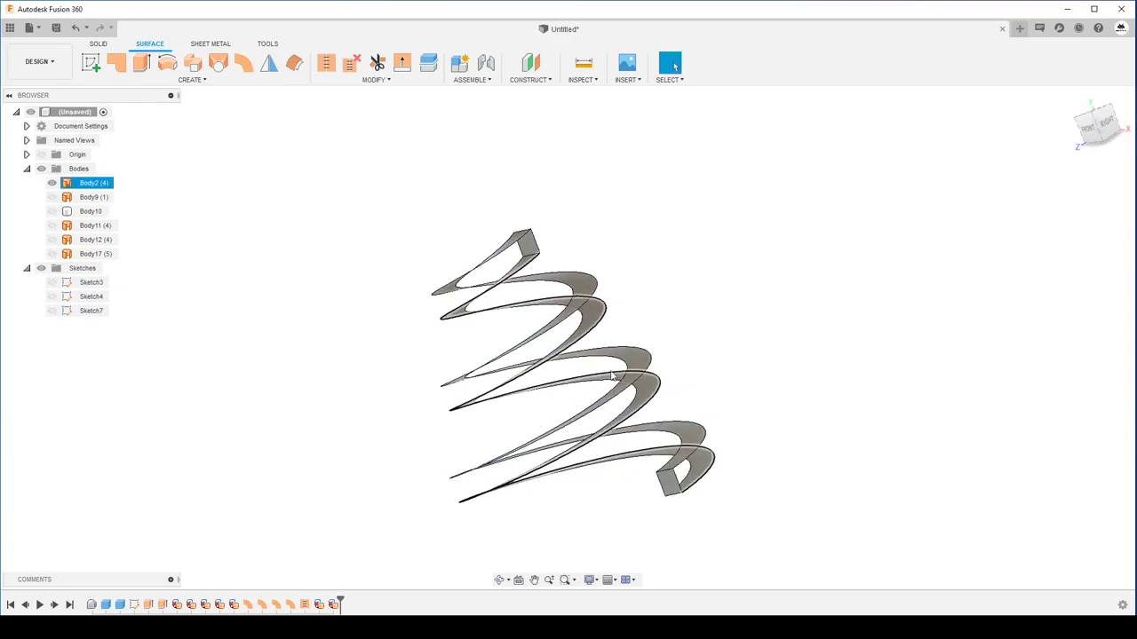
{"action": "left_click", "coordinate": [612, 376]}
{"action": "key", "text": "Delete"}
{"action": "key", "text": "Delete"}
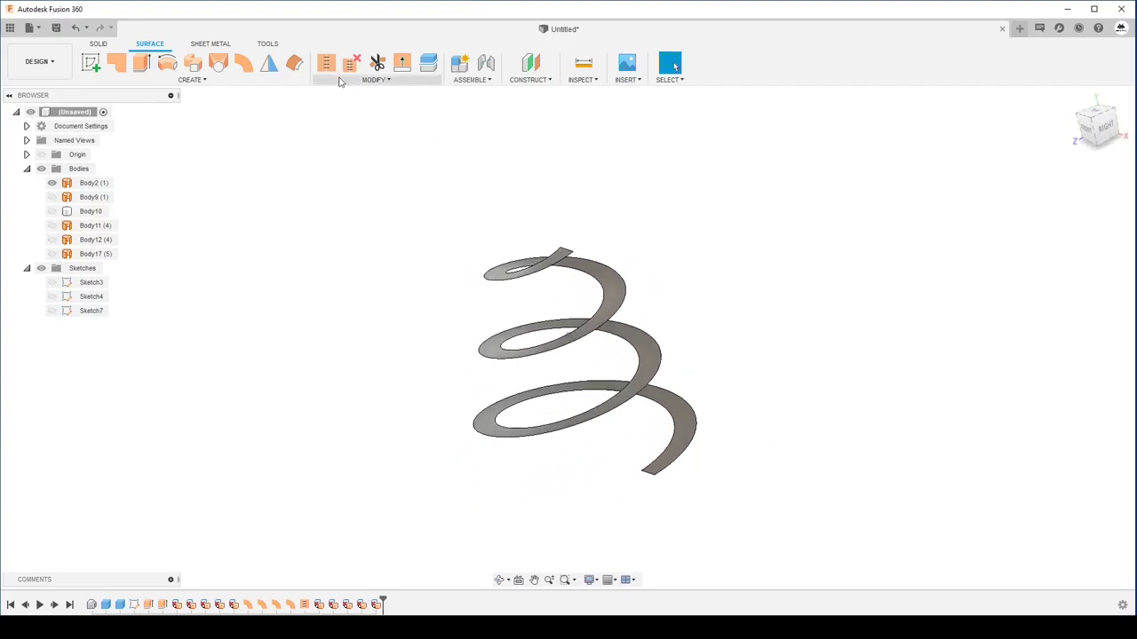
- Create a 10 mm direction-type ruled surface on the spiral, then hide Body2
{"action": "left_click", "coordinate": [253, 68]}
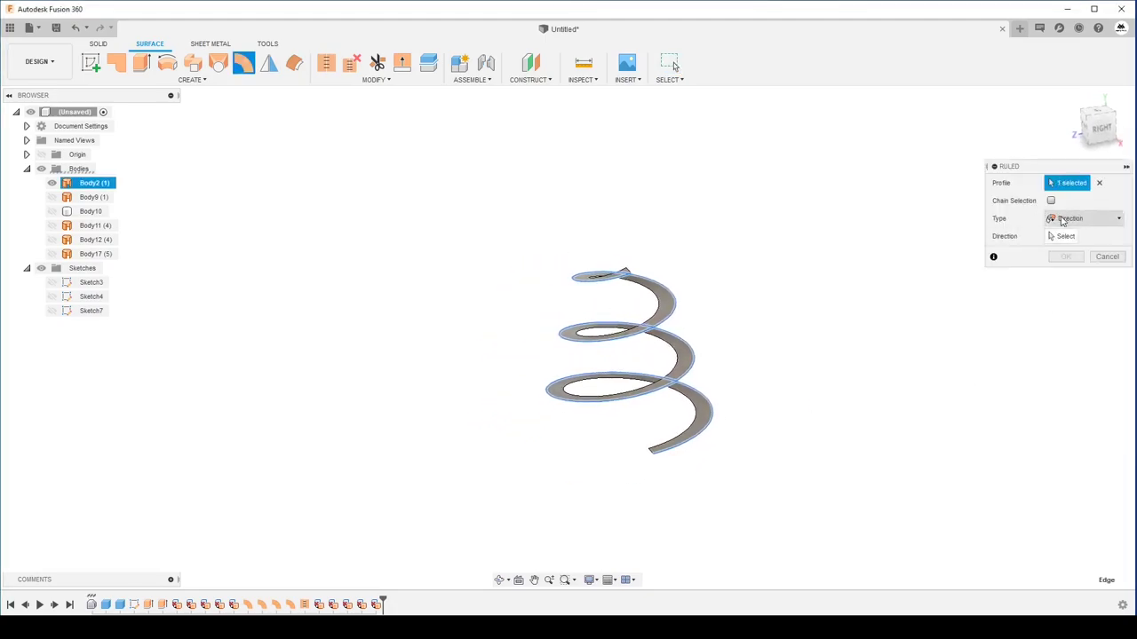
{"action": "left_click", "coordinate": [1066, 236]}
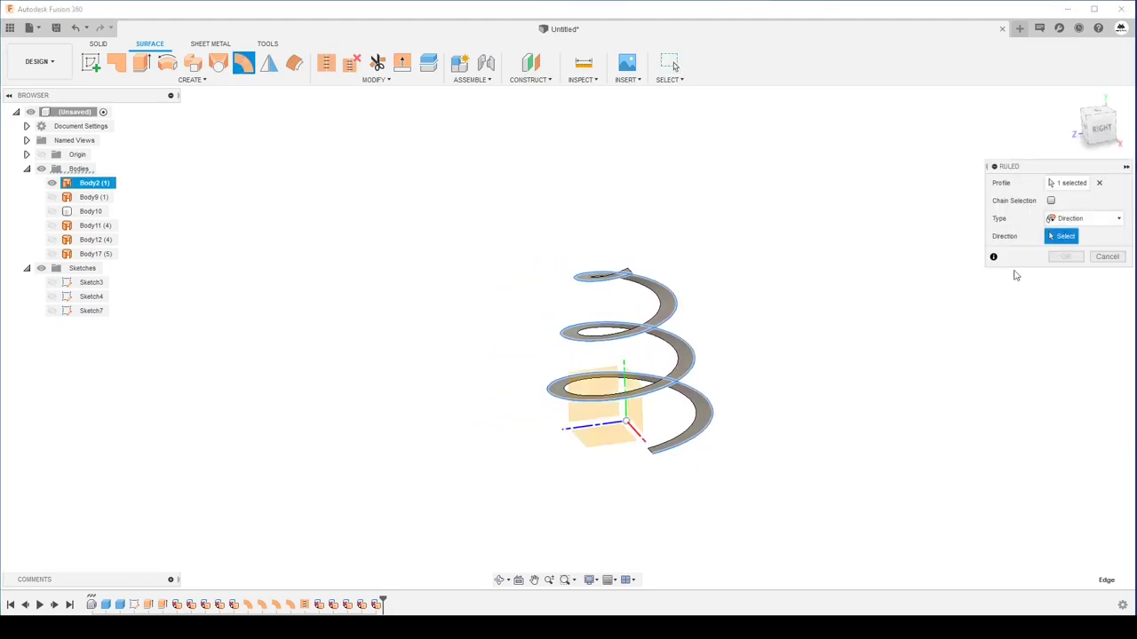
{"action": "left_click", "coordinate": [634, 384]}
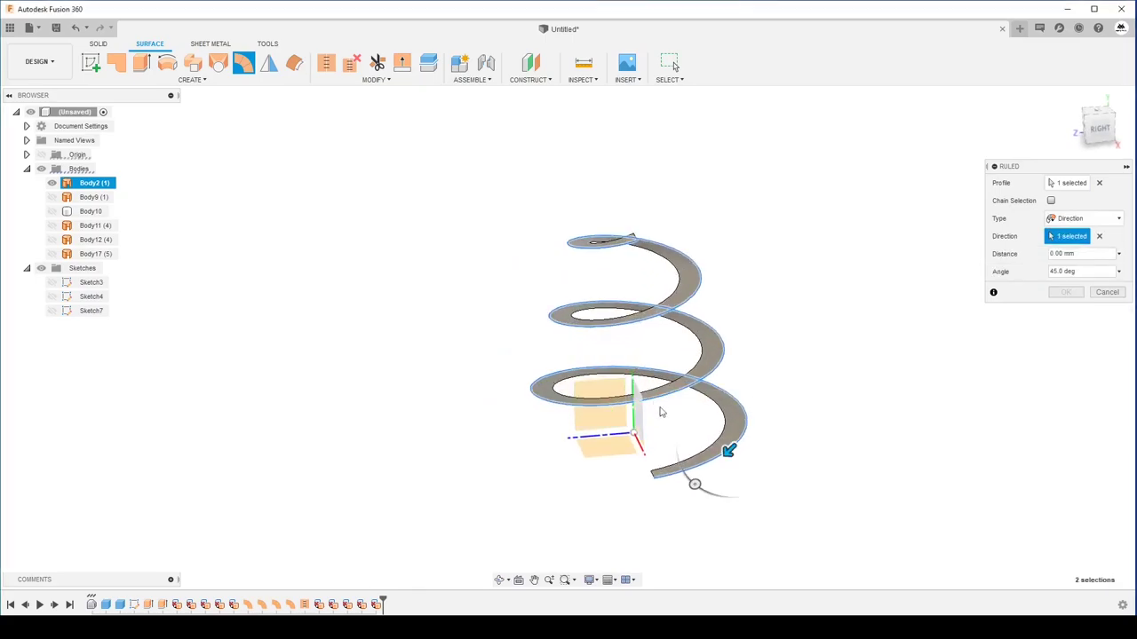
{"action": "left_click", "coordinate": [654, 402]}
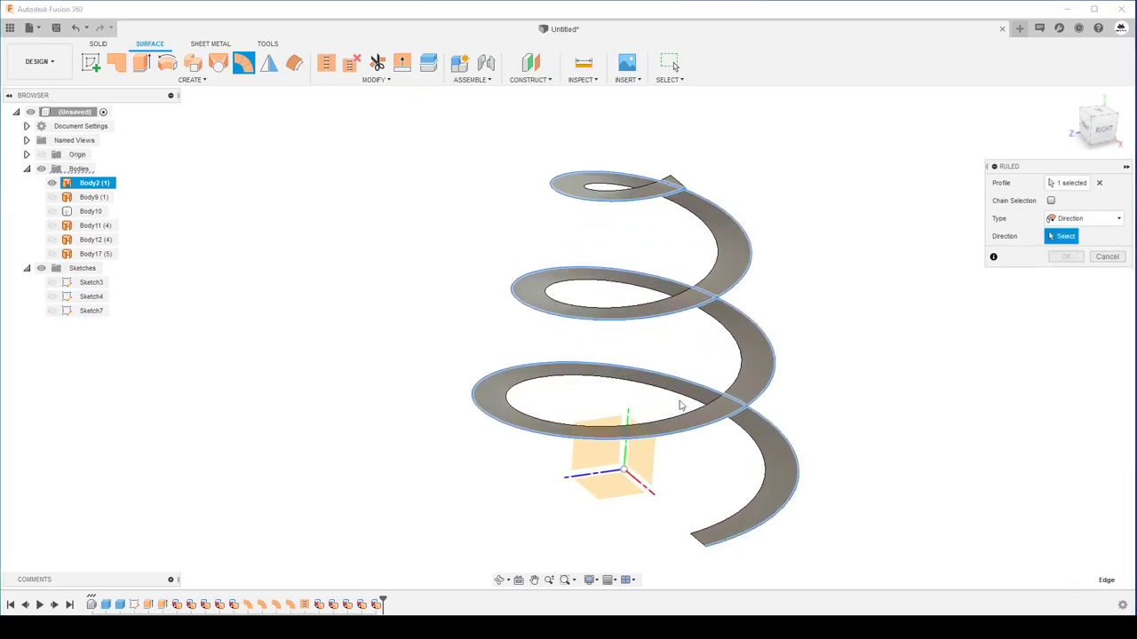
{"action": "left_click", "coordinate": [628, 413]}
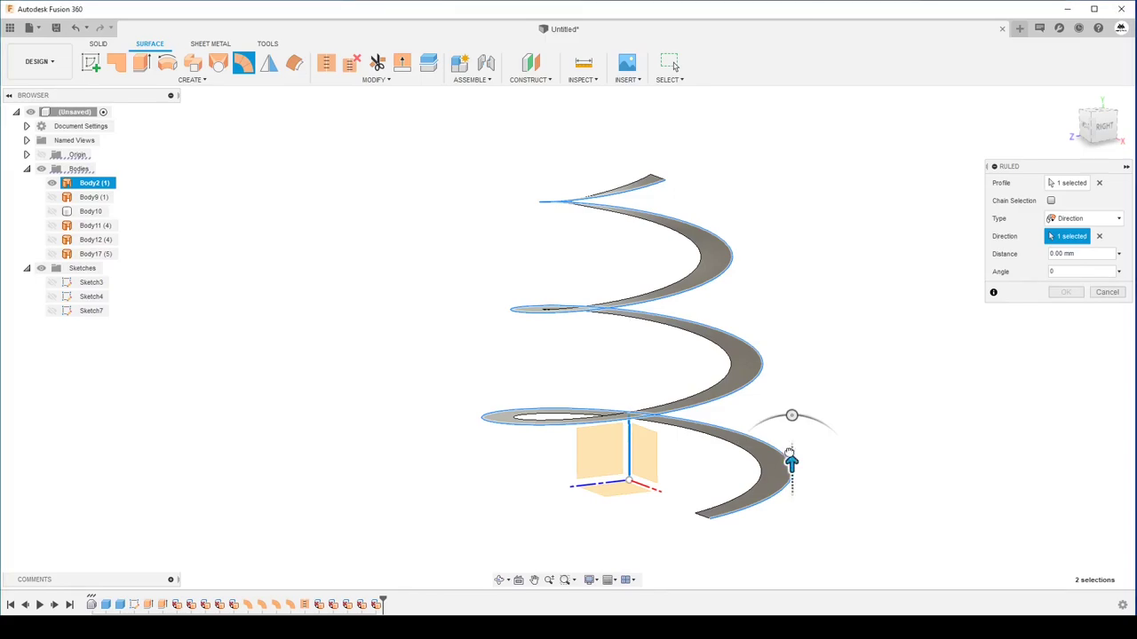
{"action": "left_click_drag", "start_coordinate": [790, 455], "coordinate": [791, 436]}
{"action": "middle_click_drag", "start_coordinate": [790, 435], "coordinate": [743, 436], "text": "shift"}
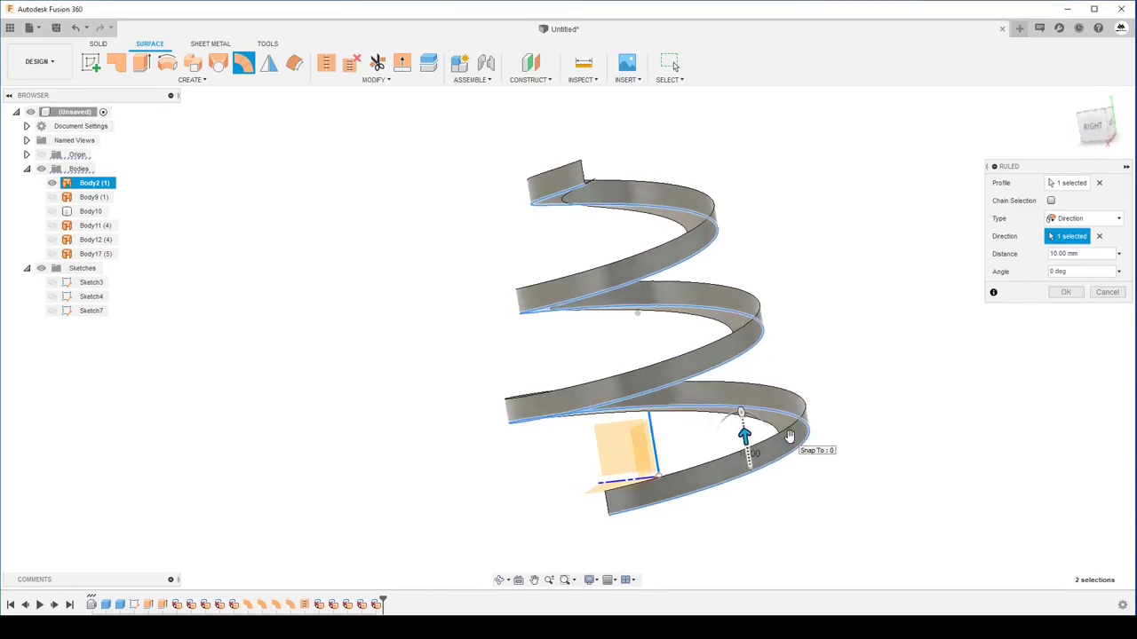
{"action": "left_click", "coordinate": [1067, 294]}
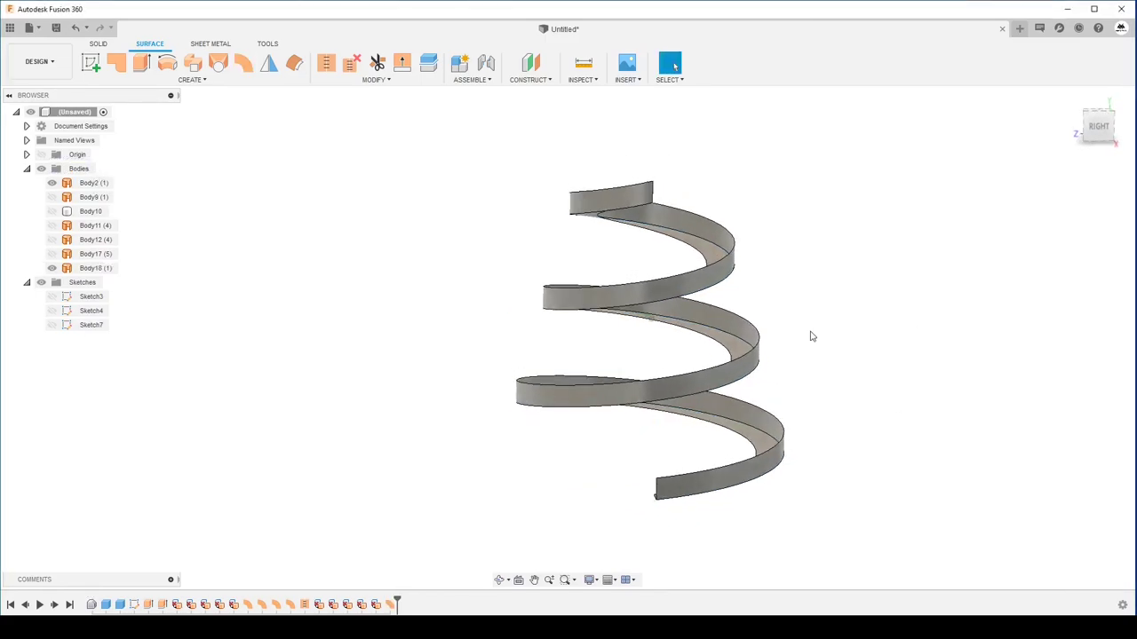
{"action": "scroll", "coordinate": [772, 435], "scroll_direction": "up", "scroll_amount": 3}
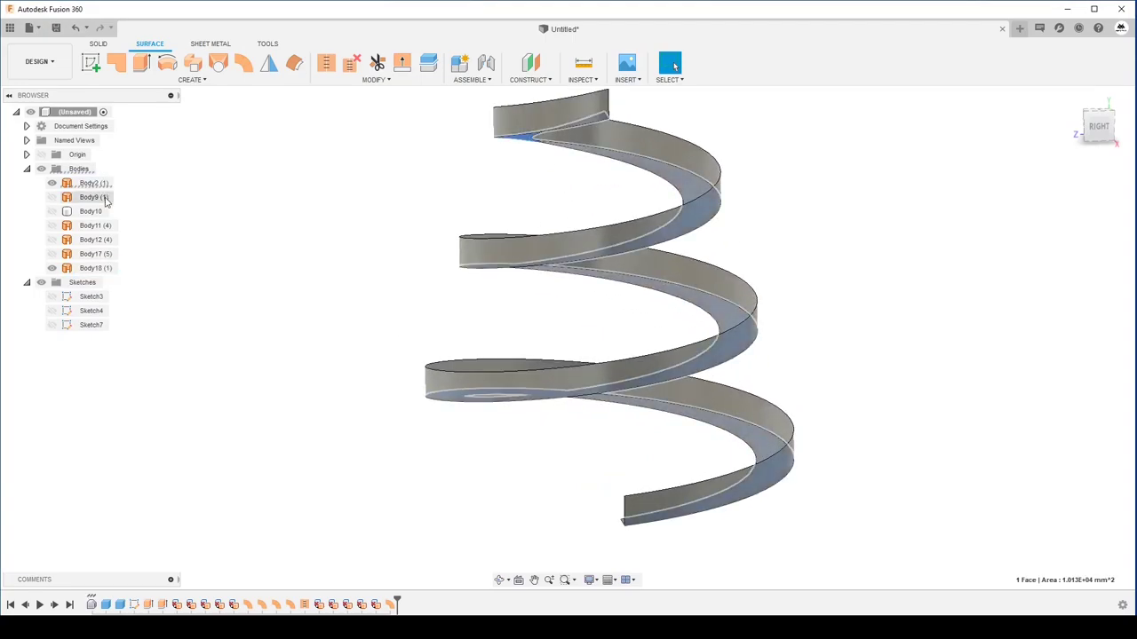
{"action": "left_click", "coordinate": [52, 183]}
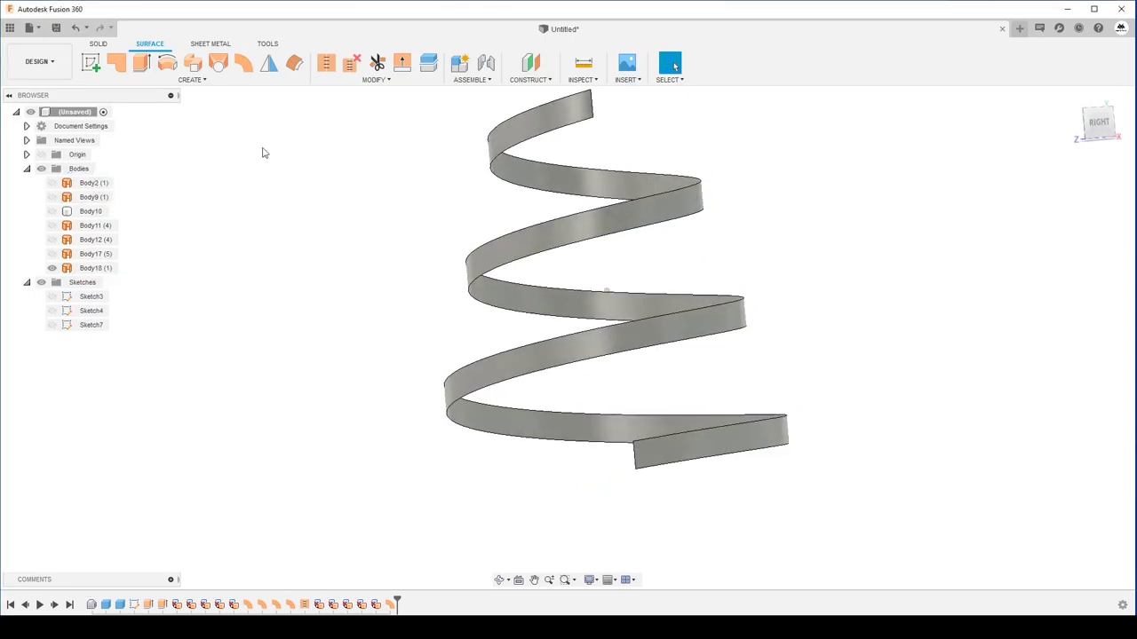
- Create a direction-type ruled surface on the helix edge, swung to a 115° angle
{"action": "key", "text": "Return"}
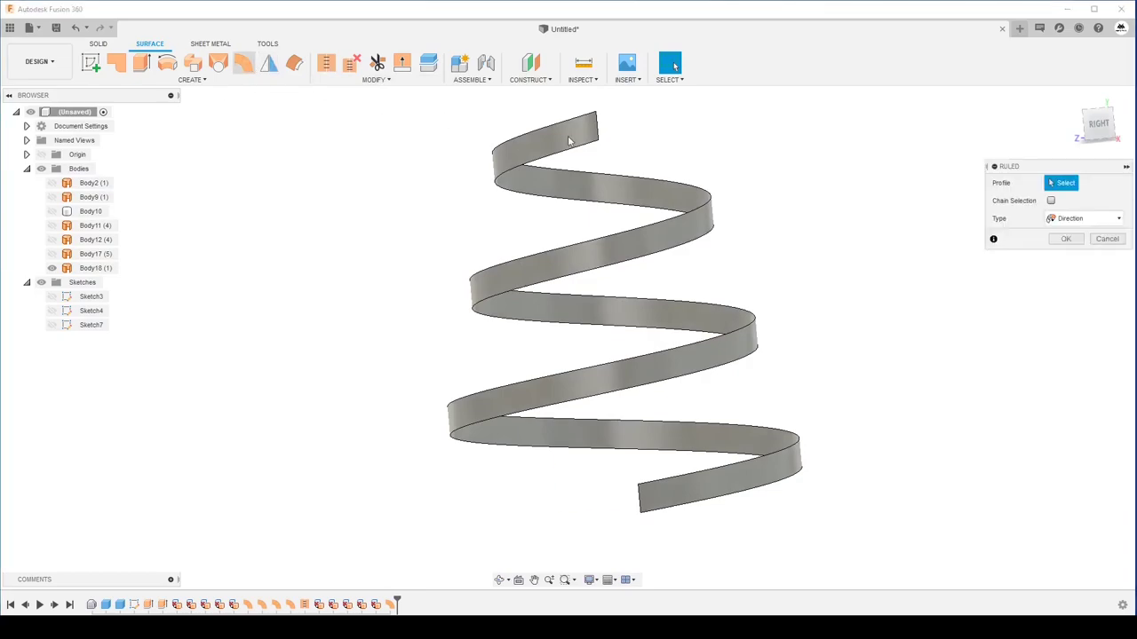
{"action": "left_click", "coordinate": [576, 166]}
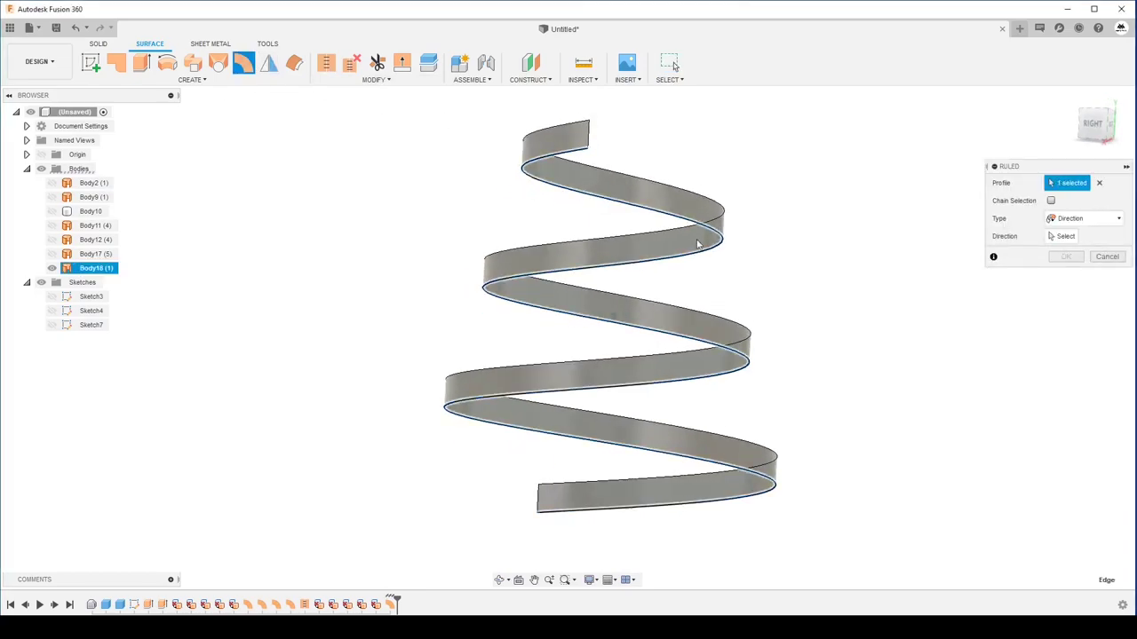
{"action": "left_click", "coordinate": [1066, 236]}
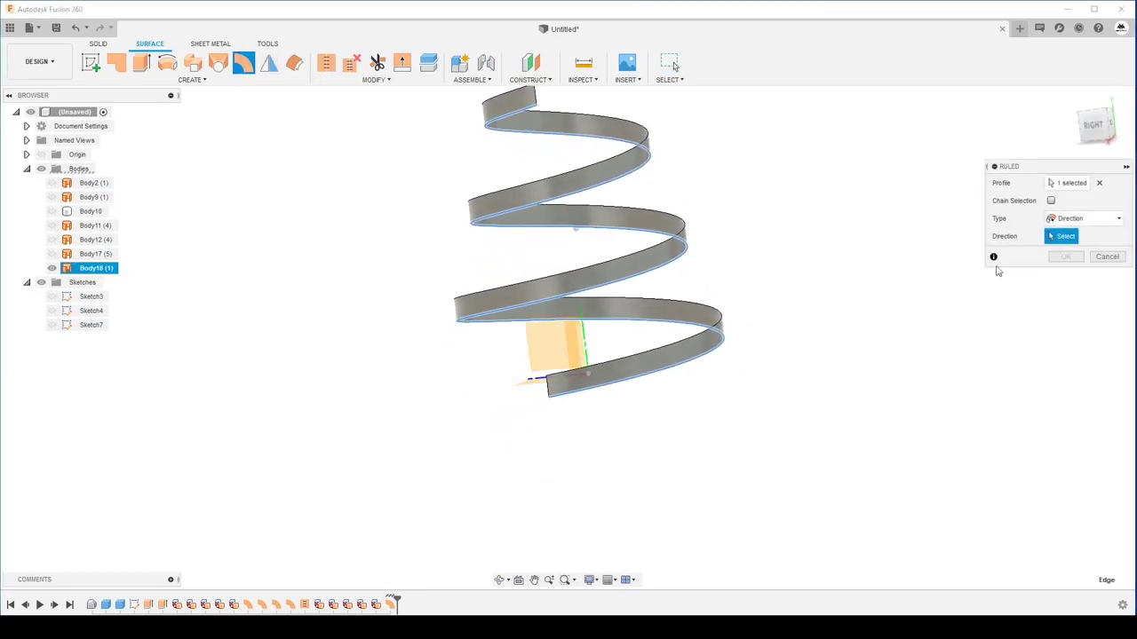
{"action": "left_click", "coordinate": [582, 343]}
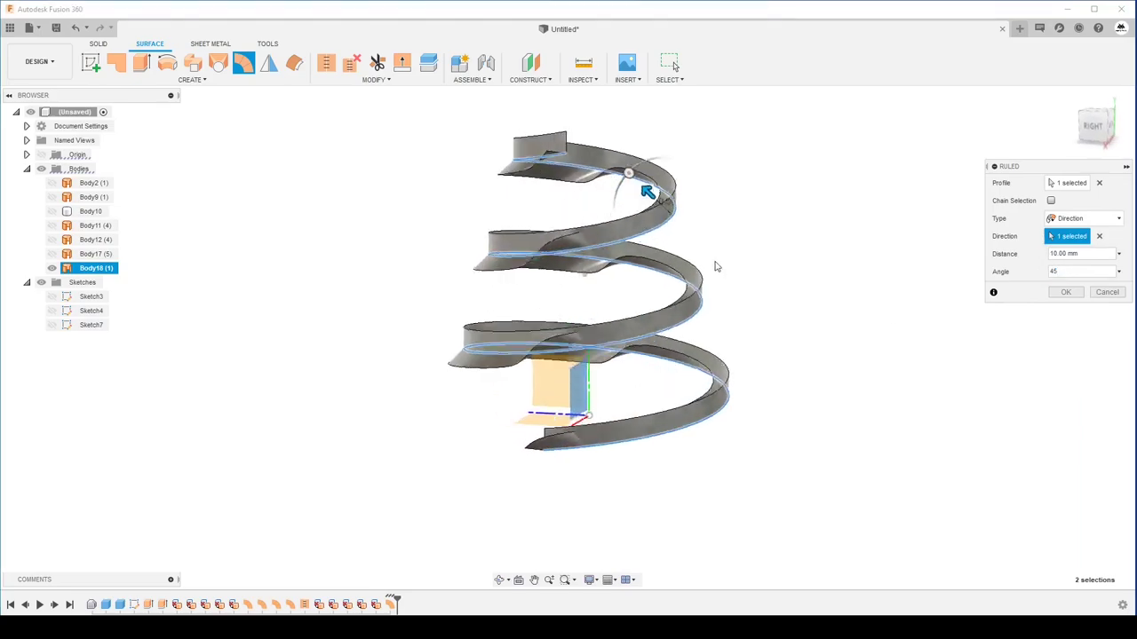
{"action": "mouse_move", "coordinate": [718, 266]}
{"action": "middle_mouse_down", "text": "shift"}
{"action": "mouse_move", "coordinate": [684, 249]}
{"action": "mouse_move", "coordinate": [679, 214]}
{"action": "middle_mouse_up", "text": "shift"}
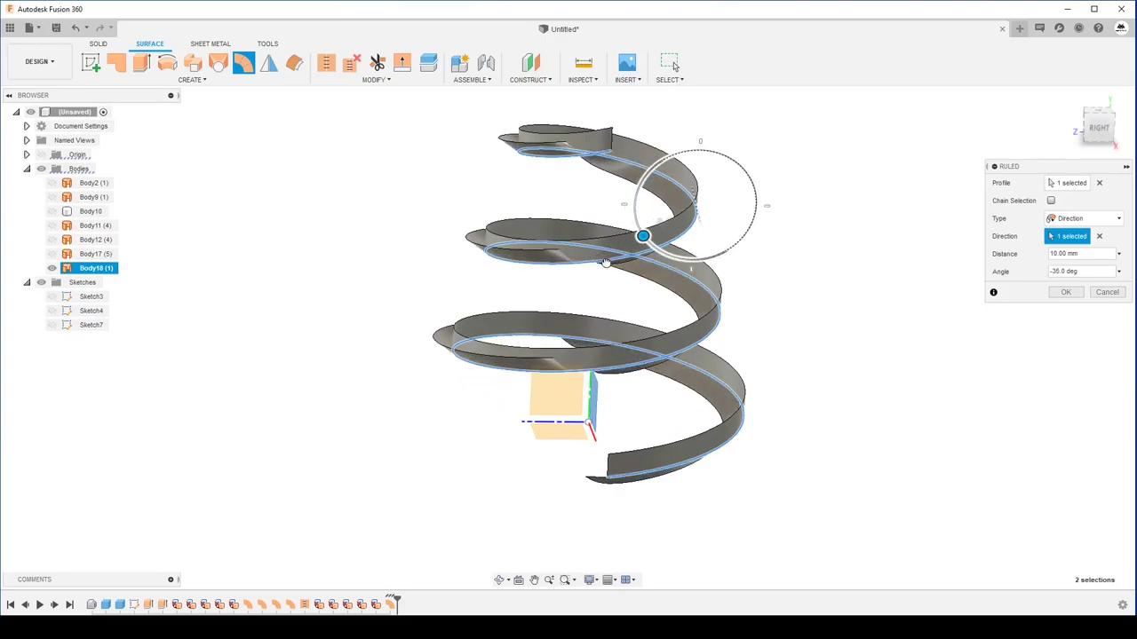
{"action": "left_click_drag", "start_coordinate": [674, 174], "coordinate": [701, 162]}
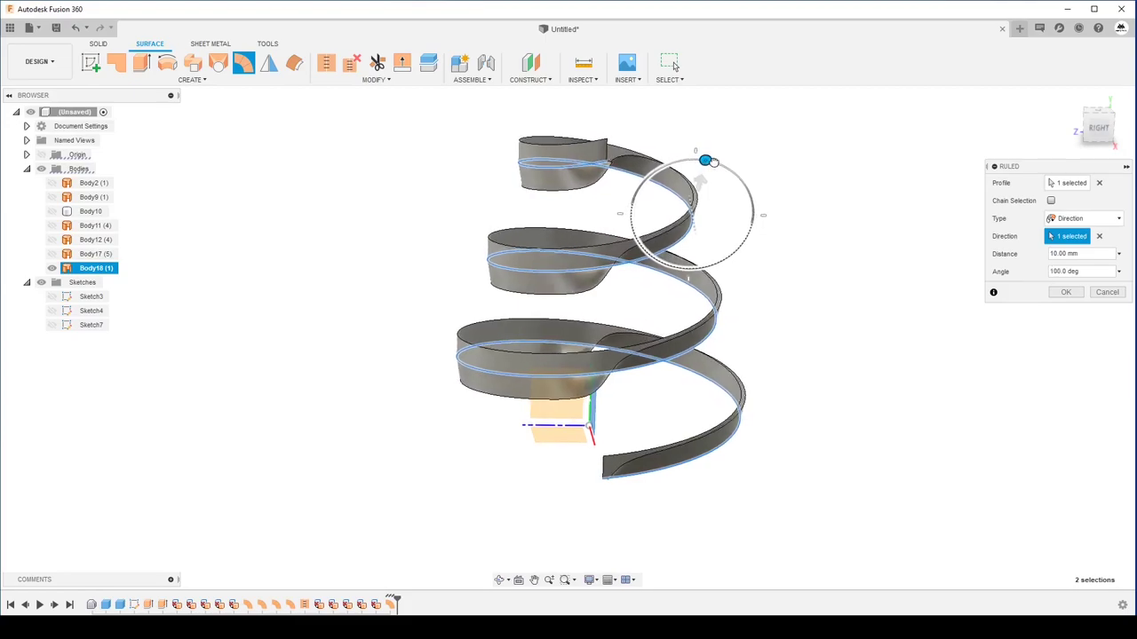
{"action": "left_click_drag", "start_coordinate": [700, 162], "coordinate": [720, 172]}
{"action": "scroll", "coordinate": [619, 401], "scroll_direction": "up", "scroll_amount": 5}
{"action": "middle_click_drag", "start_coordinate": [619, 402], "coordinate": [1075, 295], "text": "shift"}
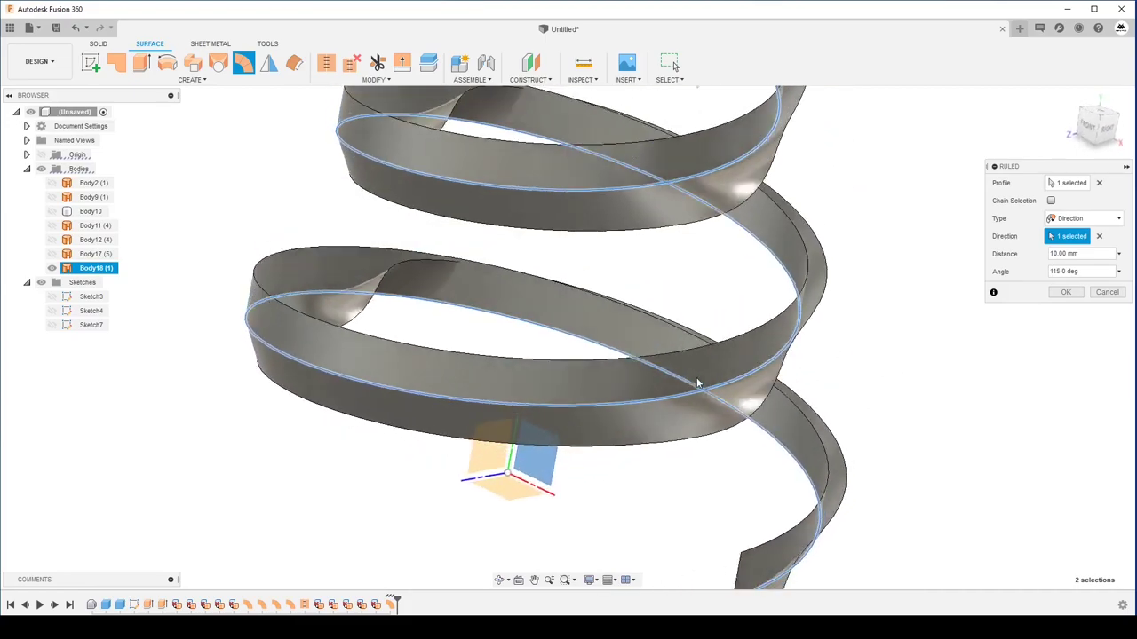
{"action": "left_click", "coordinate": [1076, 296]}
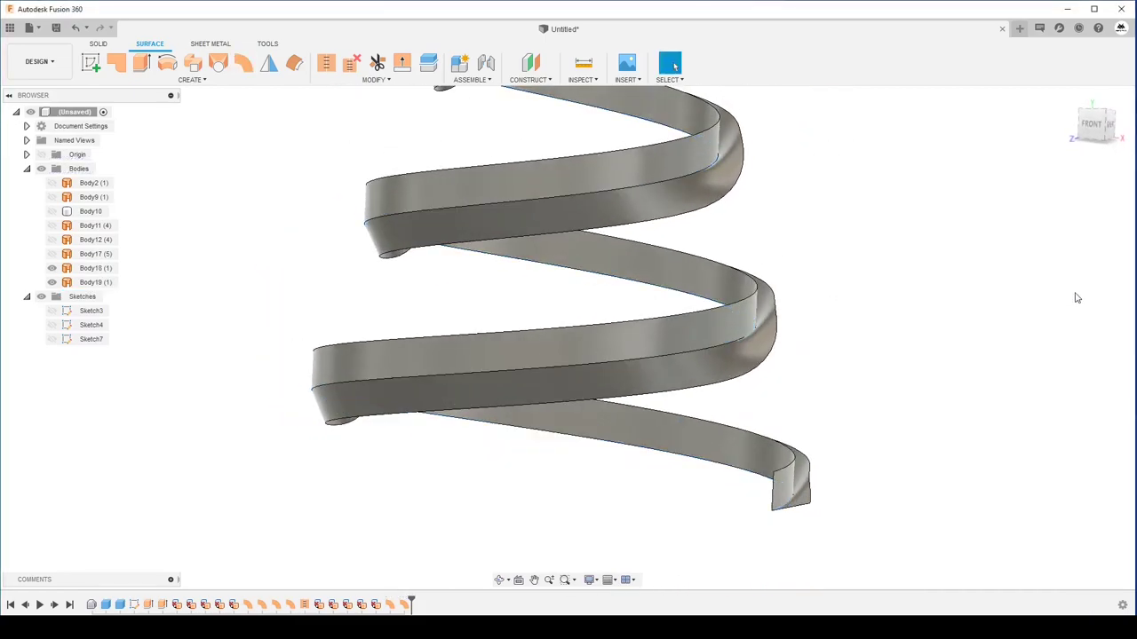
{"action": "middle_click_drag", "start_coordinate": [995, 328], "coordinate": [881, 416], "text": "shift"}
- Select the new ruled body Body19 for removal and return to a side view
{"action": "left_click", "coordinate": [782, 433]}
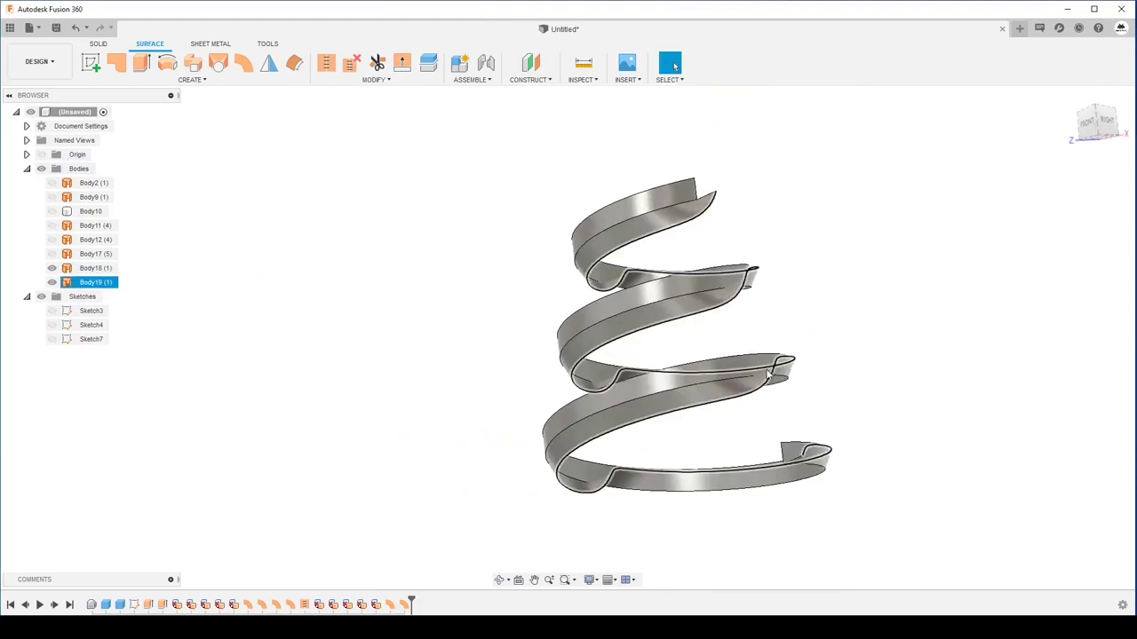
{"action": "scroll", "coordinate": [772, 394], "scroll_direction": "up", "scroll_amount": 5}
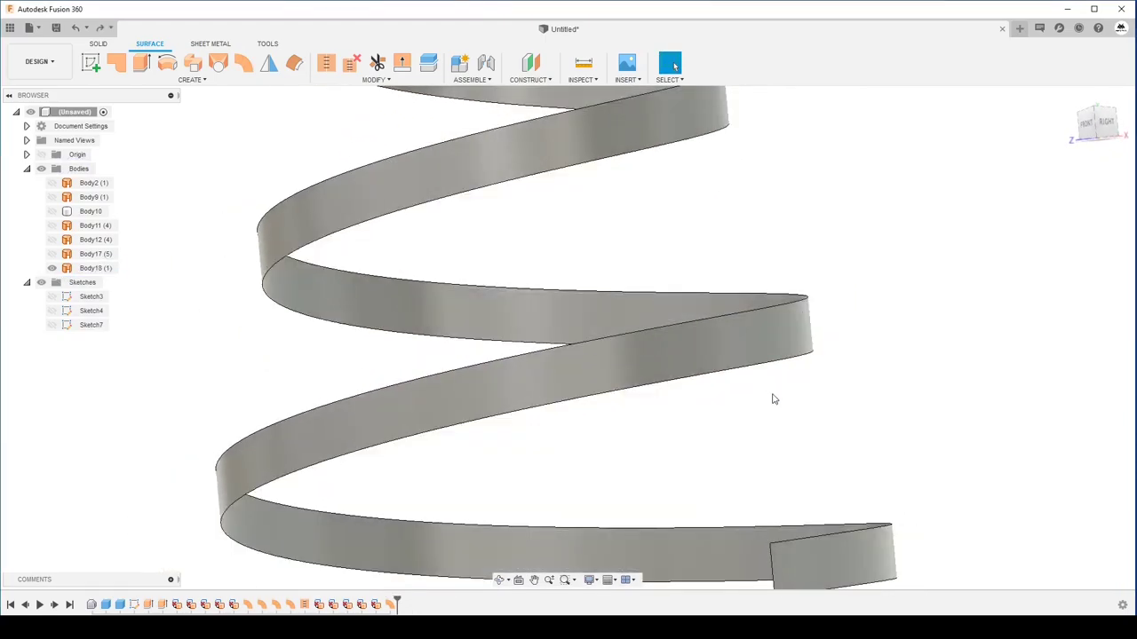
{"action": "scroll", "coordinate": [772, 400], "scroll_direction": "down", "scroll_amount": 5}
{"action": "middle_click_drag", "start_coordinate": [574, 297], "coordinate": [438, 219], "text": "shift"}
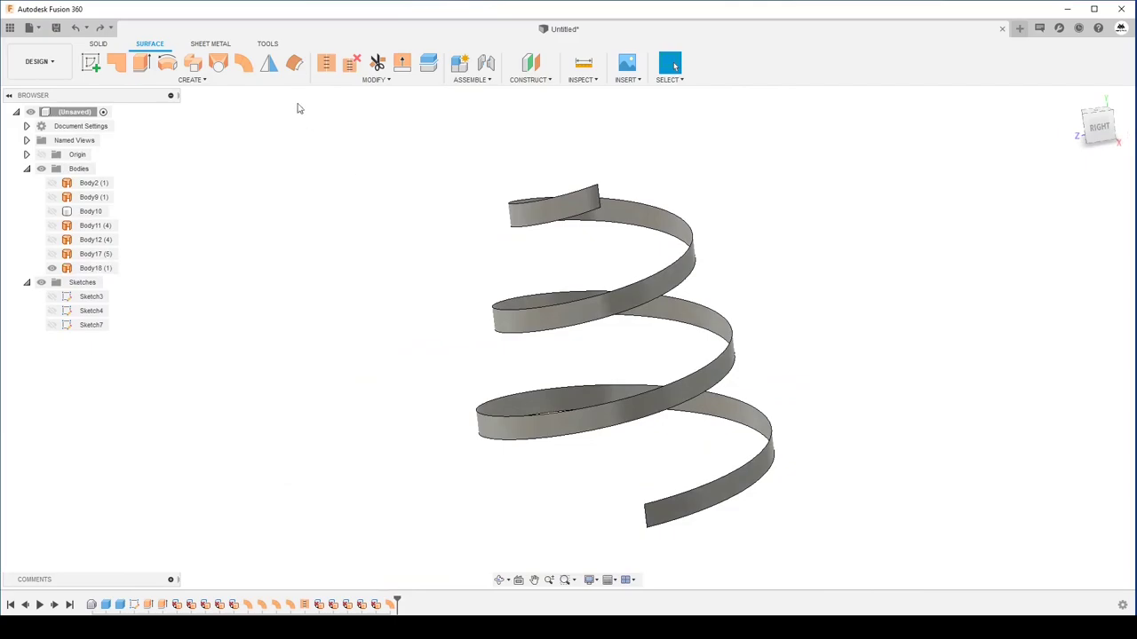
- Create Body19, a Normal-type ruled surface on the ribbon edge, -10 mm wide at -25°
{"action": "left_click", "coordinate": [244, 64]}
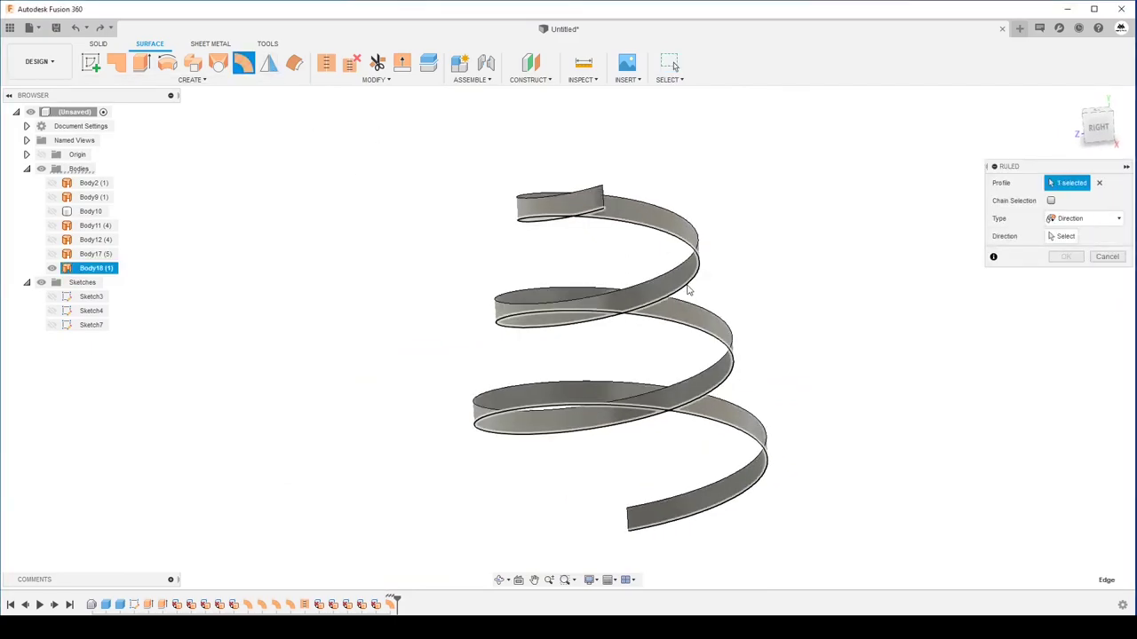
{"action": "middle_click_drag", "start_coordinate": [688, 291], "coordinate": [718, 273], "text": "shift"}
{"action": "left_click", "coordinate": [1085, 219]}
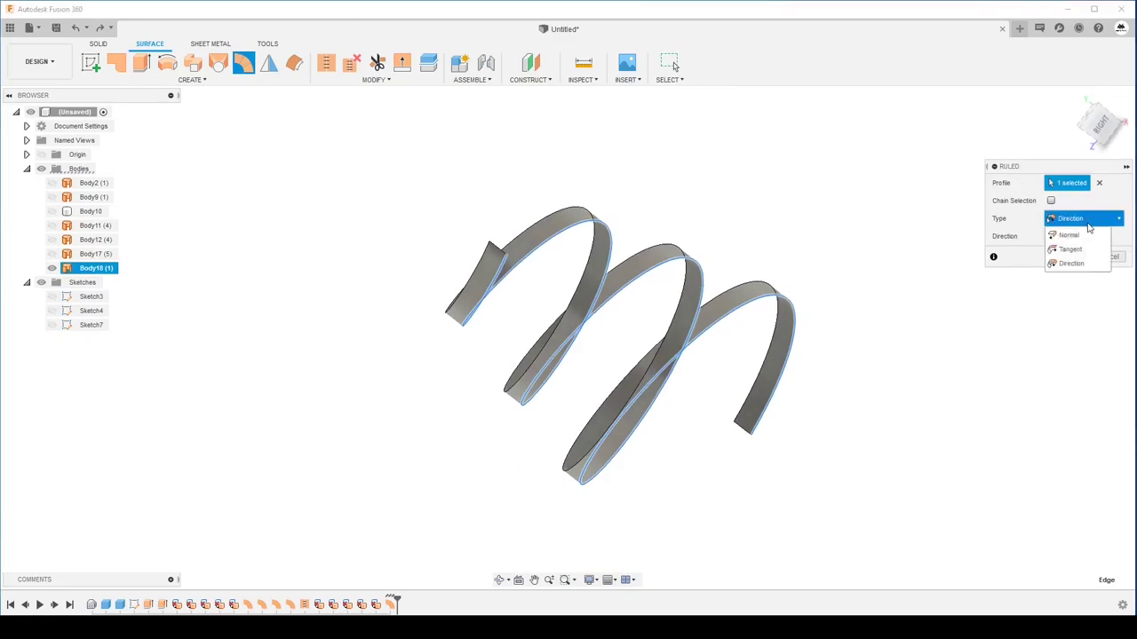
{"action": "left_click", "coordinate": [1069, 234]}
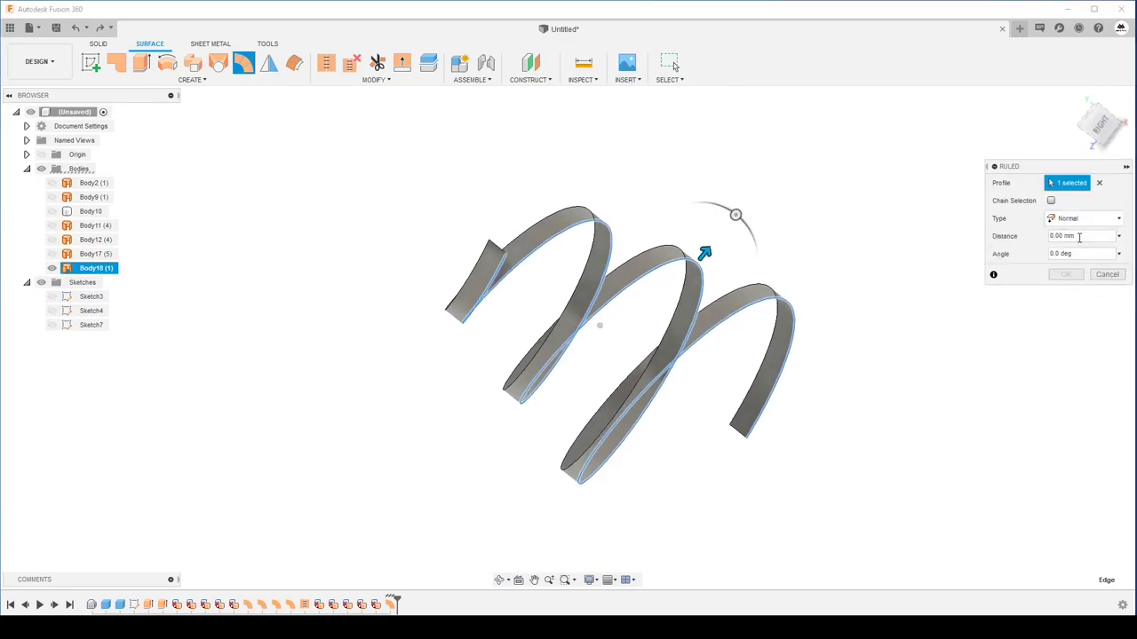
{"action": "middle_click_drag", "start_coordinate": [702, 251], "coordinate": [734, 371], "text": "shift"}
{"action": "left_click_drag", "start_coordinate": [715, 363], "coordinate": [695, 357]}
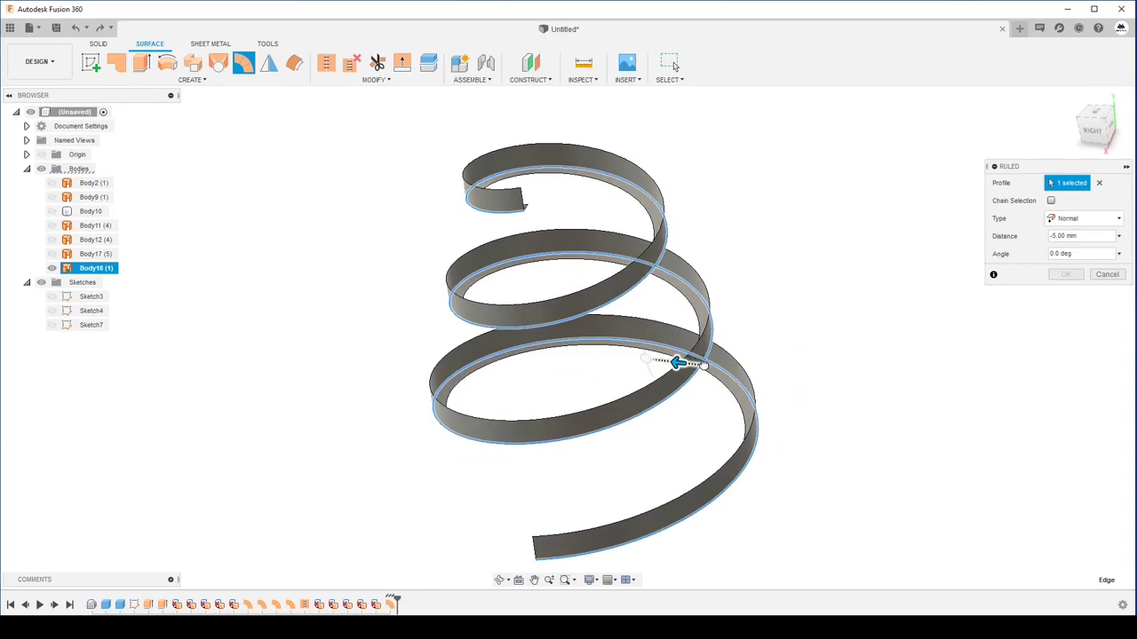
{"action": "middle_click_drag", "start_coordinate": [695, 357], "coordinate": [612, 269], "text": "shift"}
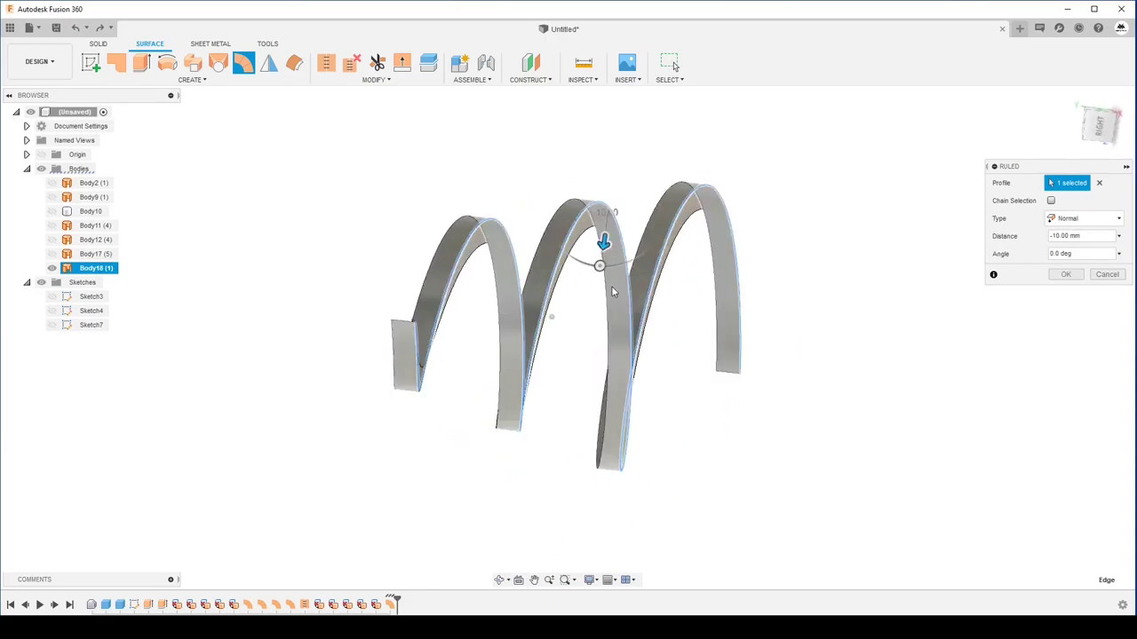
{"action": "left_click_drag", "start_coordinate": [592, 267], "coordinate": [619, 264]}
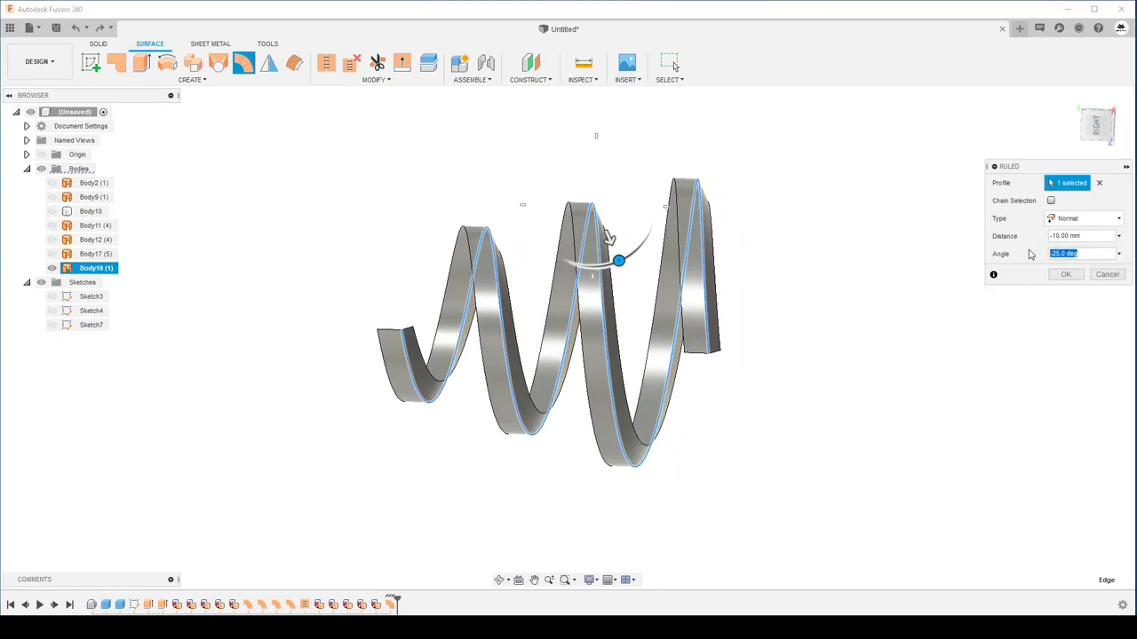
{"action": "key", "text": "Return"}
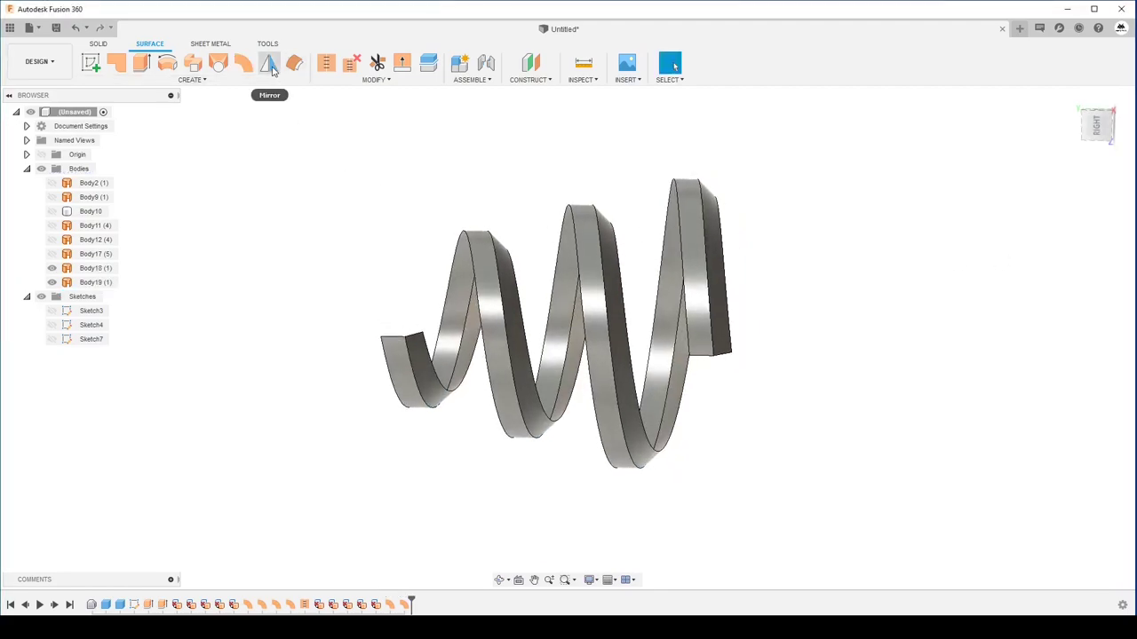
- Pick the ribbon's other edge for a Normal ruled surface and drag its width to -15 mm
{"action": "left_click", "coordinate": [244, 62]}
{"action": "middle_click_drag", "start_coordinate": [591, 245], "coordinate": [569, 226], "text": "shift"}
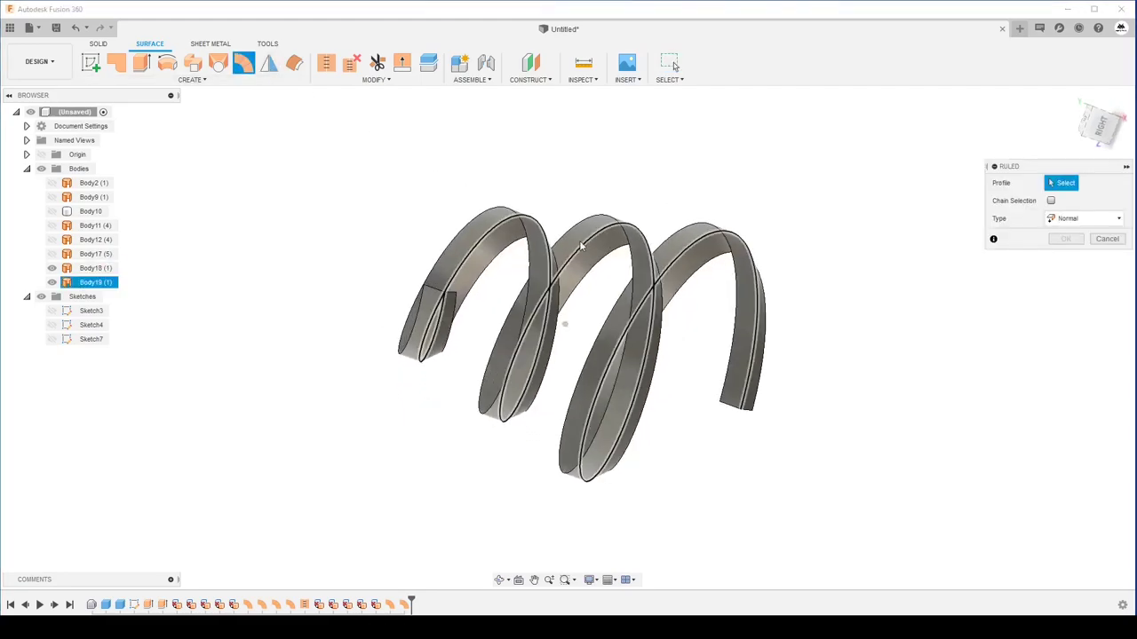
{"action": "left_click", "coordinate": [586, 213]}
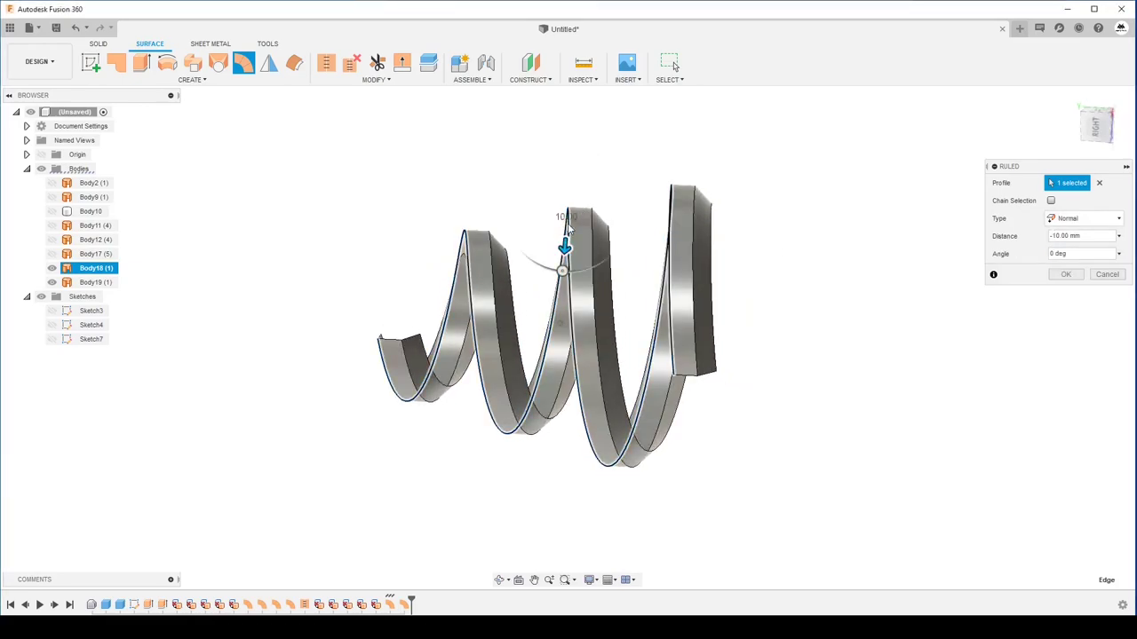
{"action": "middle_click_drag", "start_coordinate": [564, 225], "coordinate": [566, 254], "text": "shift"}
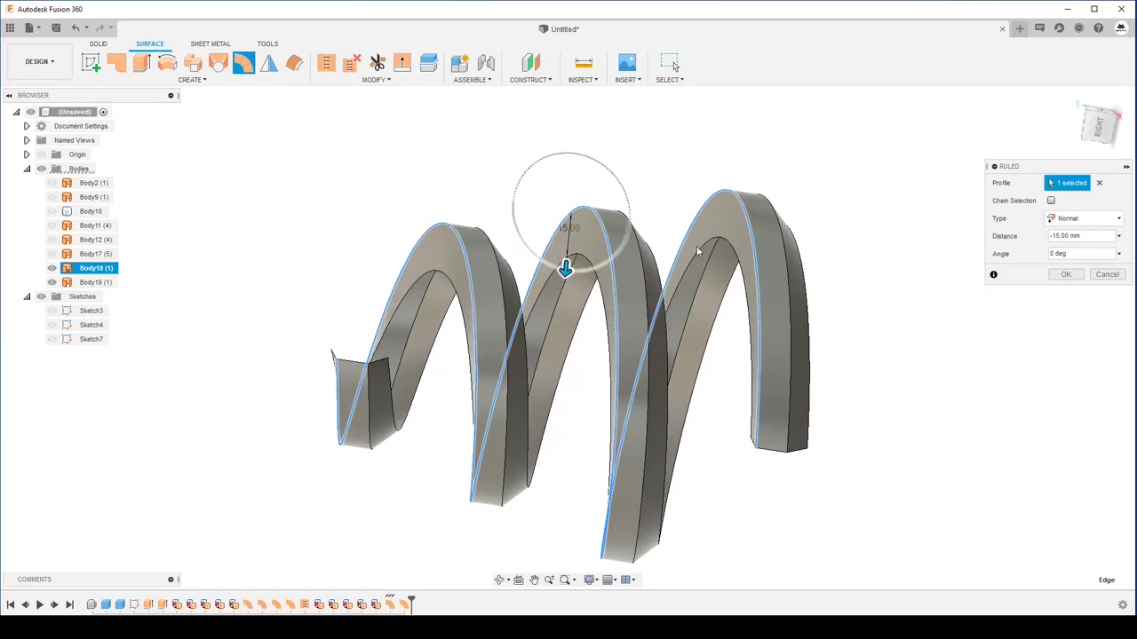
{"action": "left_click_drag", "start_coordinate": [567, 255], "coordinate": [1106, 268]}
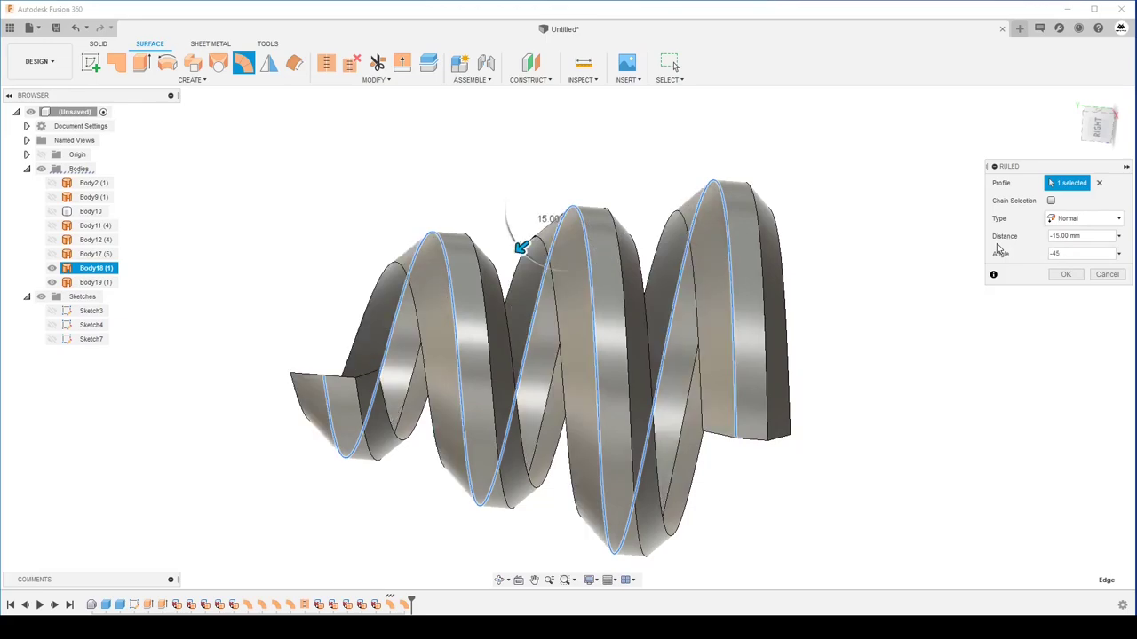
- Check the -45° preview from the right, reset width to -10 mm, and commit Body20
{"action": "middle_click_drag", "start_coordinate": [693, 284], "coordinate": [716, 262], "text": "shift"}
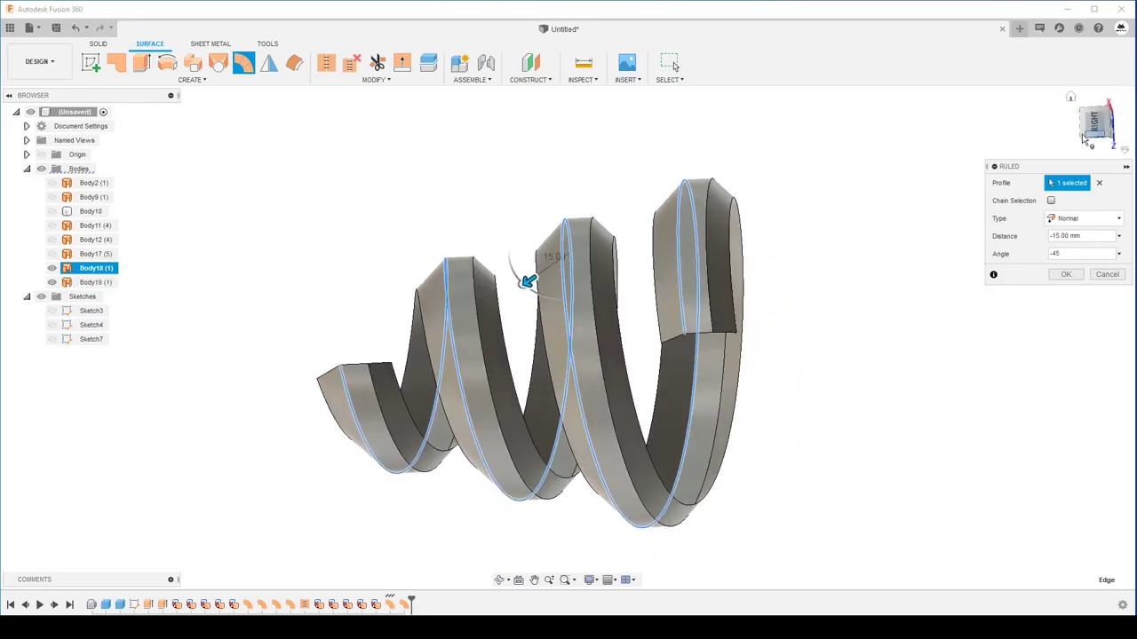
{"action": "left_click", "coordinate": [1095, 127]}
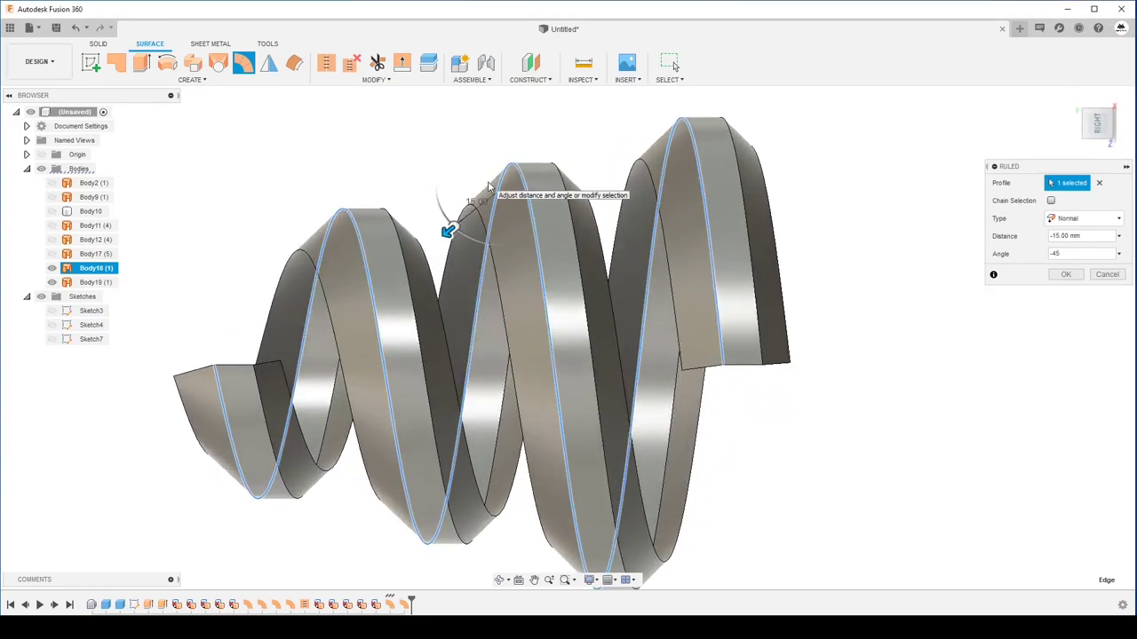
{"action": "scroll", "coordinate": [497, 182], "scroll_direction": "up", "scroll_amount": 2}
{"action": "scroll", "coordinate": [510, 180], "scroll_direction": "up", "scroll_amount": 2}
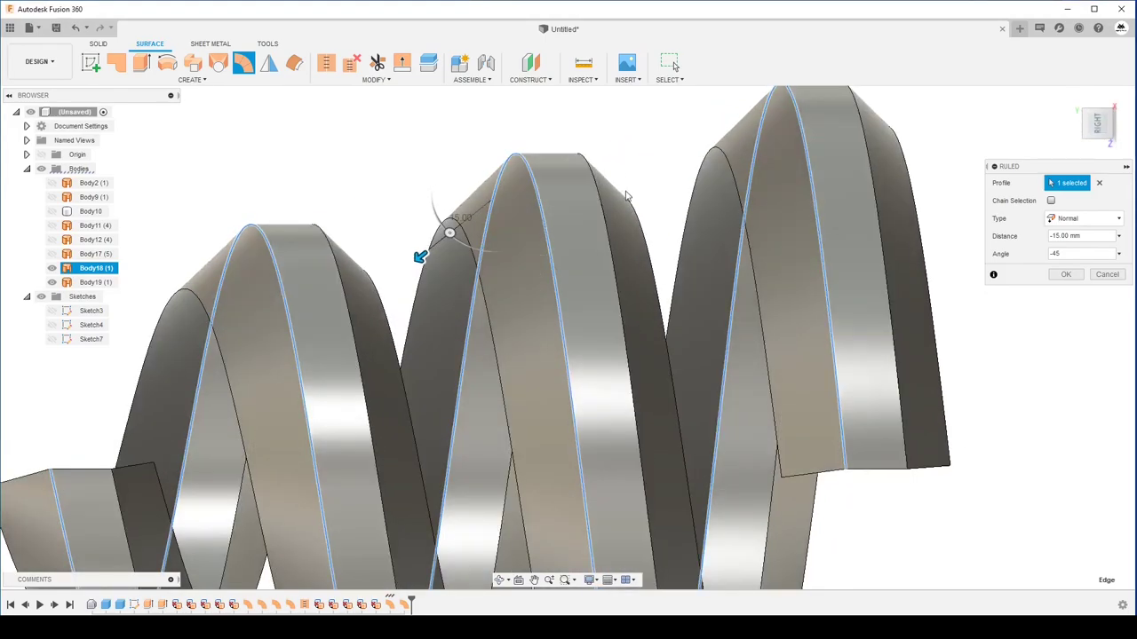
{"action": "scroll", "coordinate": [529, 259], "scroll_direction": "down", "scroll_amount": 3}
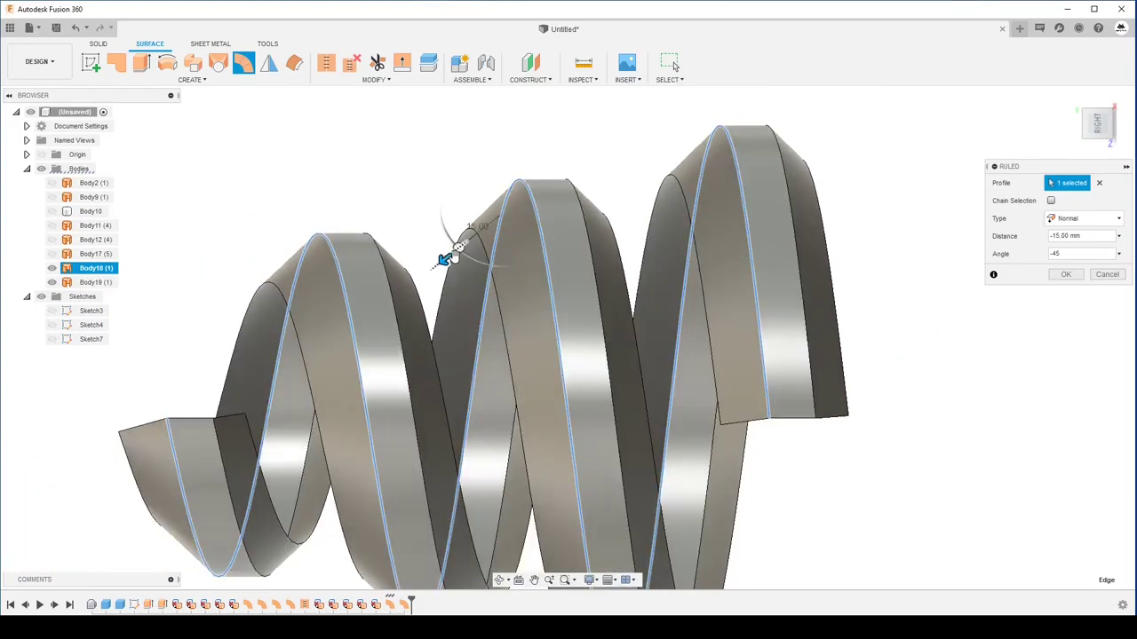
{"action": "left_click_drag", "start_coordinate": [444, 260], "coordinate": [461, 250]}
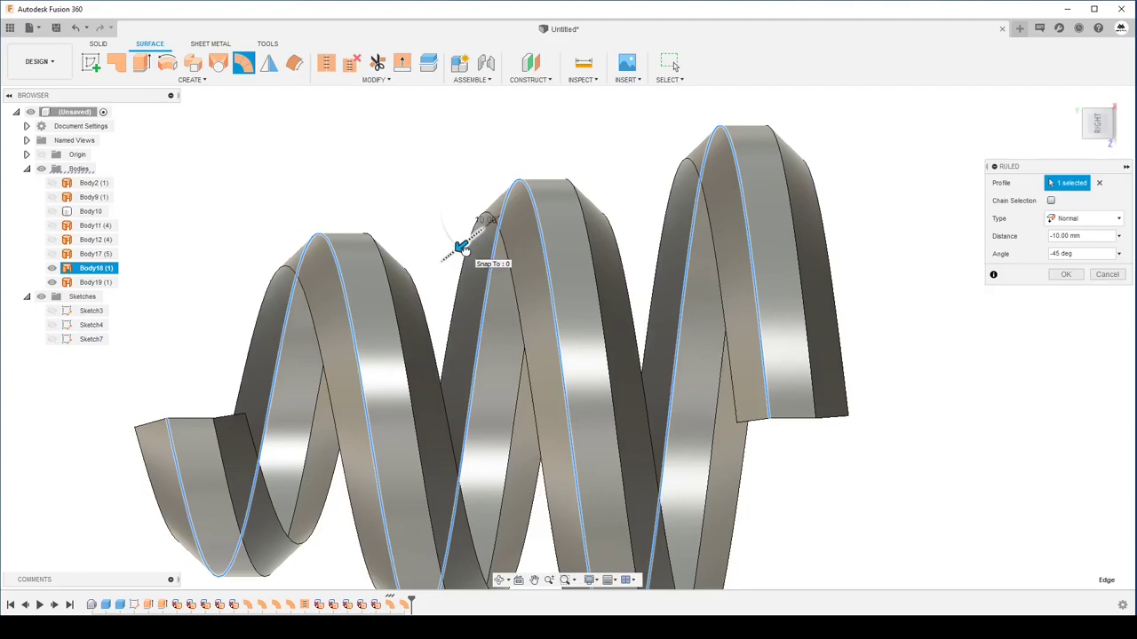
{"action": "middle_click_drag", "start_coordinate": [456, 243], "coordinate": [1058, 284], "text": "shift"}
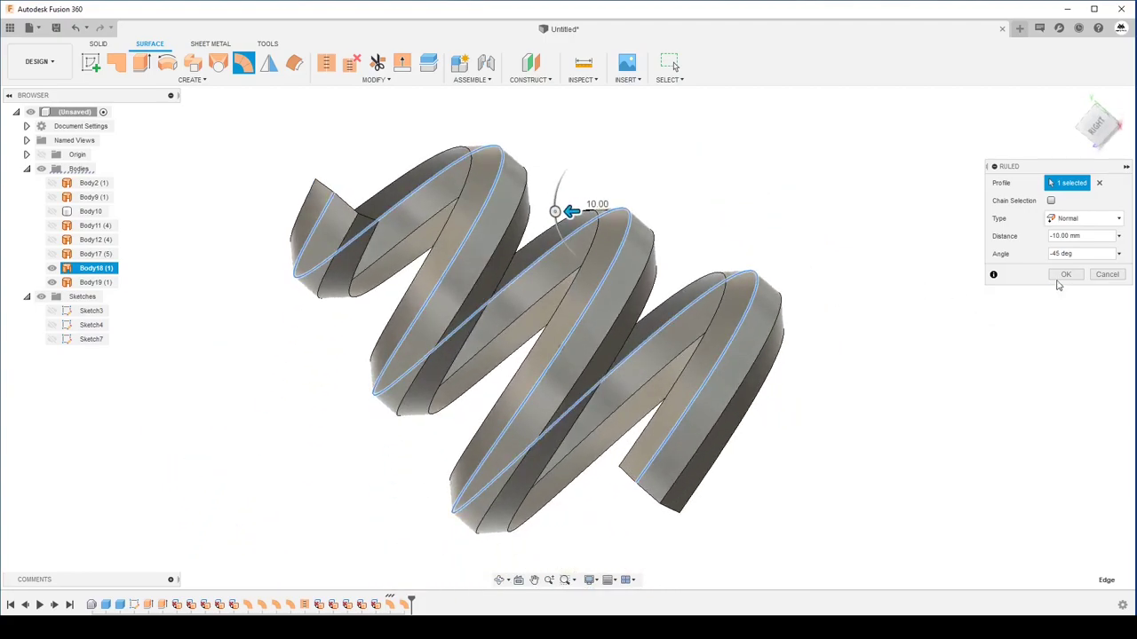
{"action": "left_click", "coordinate": [1064, 275]}
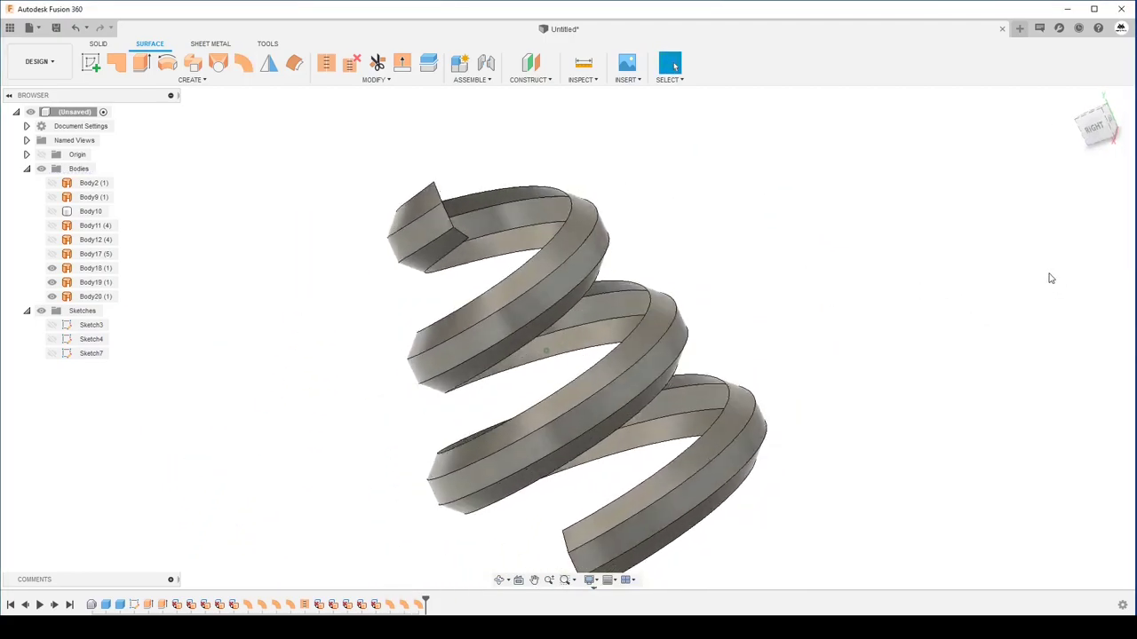
{"action": "mouse_move", "coordinate": [1050, 278]}
{"action": "middle_mouse_down", "text": "shift"}
{"action": "mouse_move", "coordinate": [601, 327]}
{"action": "mouse_move", "coordinate": [616, 337]}
{"action": "mouse_move", "coordinate": [586, 302]}
{"action": "middle_mouse_up", "text": "shift"}
{"action": "left_click", "coordinate": [275, 113]}
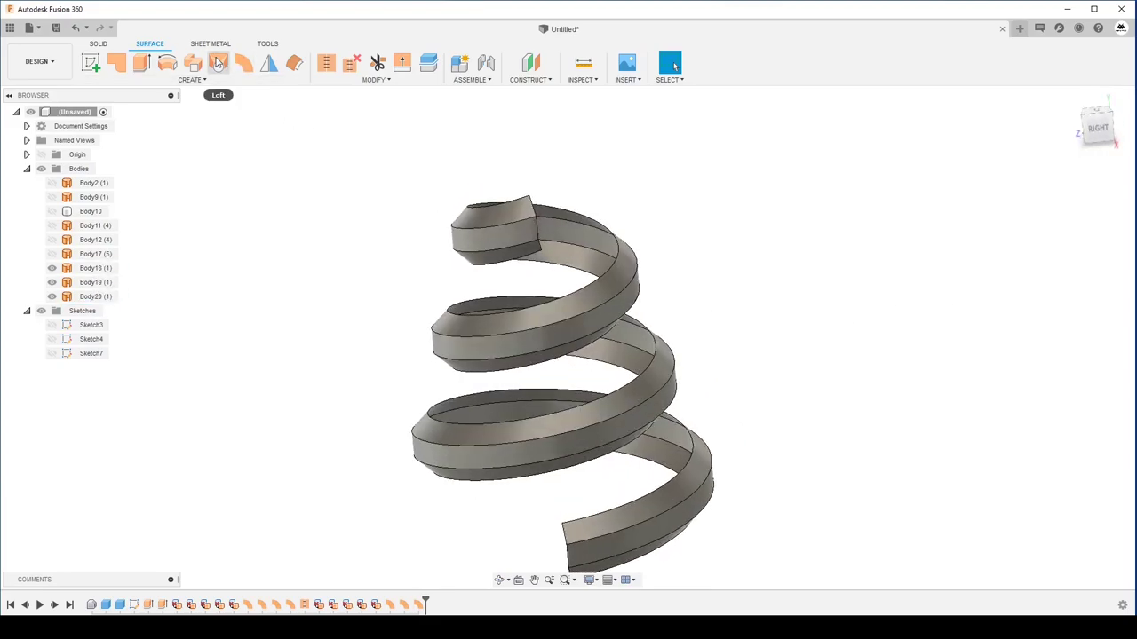
{"action": "scroll", "coordinate": [467, 208], "scroll_direction": "up", "scroll_amount": 3}
{"action": "middle_click_drag", "start_coordinate": [467, 208], "coordinate": [551, 240], "text": "shift"}
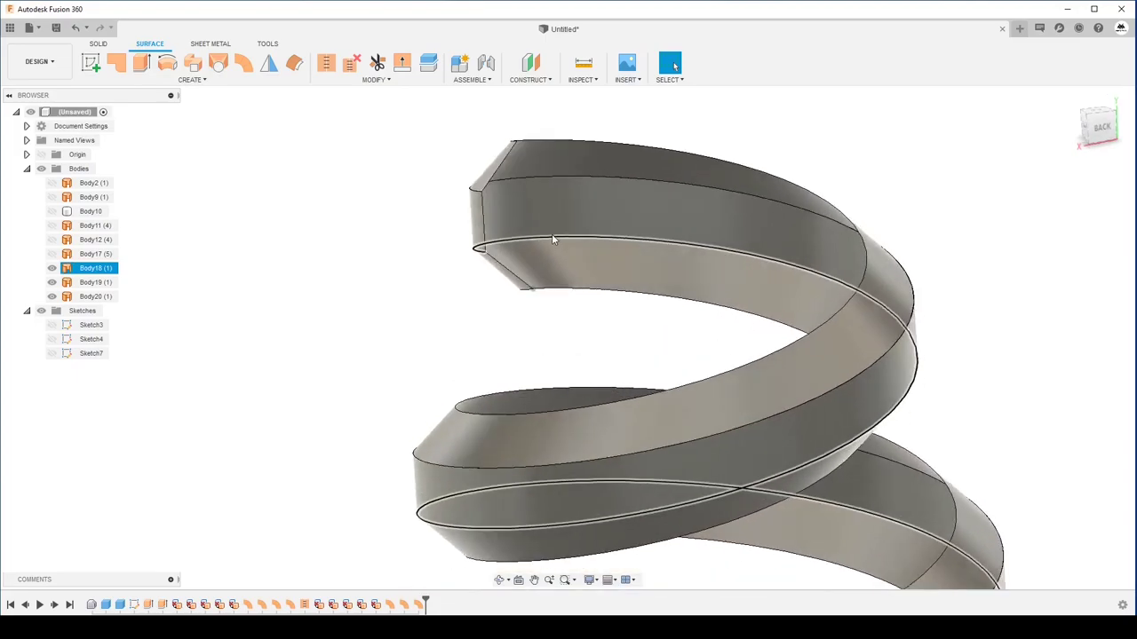
{"action": "key", "text": "F6"}
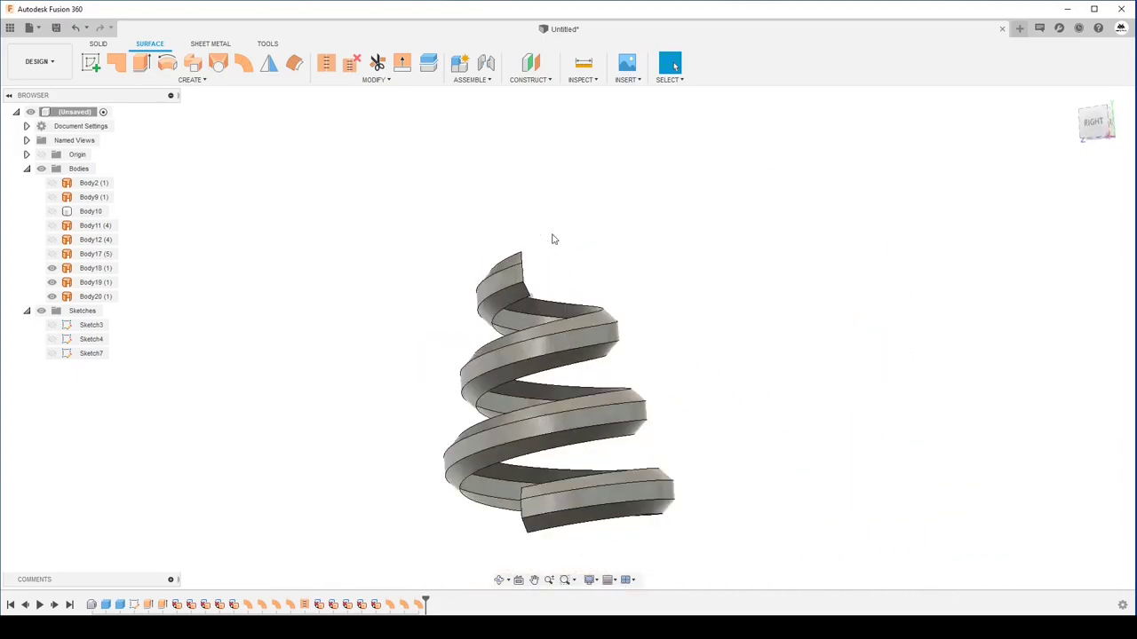
{"action": "middle_click_drag", "start_coordinate": [524, 257], "coordinate": [511, 256], "text": "shift"}
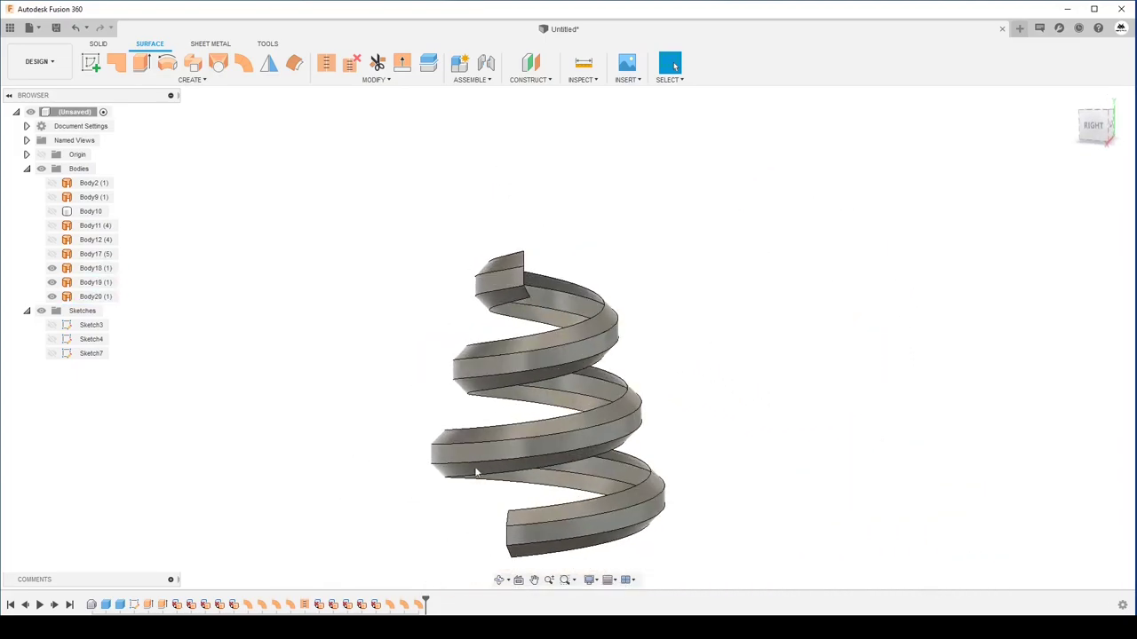
{"action": "mouse_move", "coordinate": [530, 304]}
{"action": "middle_mouse_down", "text": "shift"}
{"action": "mouse_move", "coordinate": [505, 256]}
{"action": "mouse_move", "coordinate": [622, 490]}
{"action": "mouse_move", "coordinate": [630, 406]}
{"action": "mouse_move", "coordinate": [660, 440]}
{"action": "middle_mouse_up", "text": "shift"}
{"action": "left_click", "coordinate": [551, 418]}
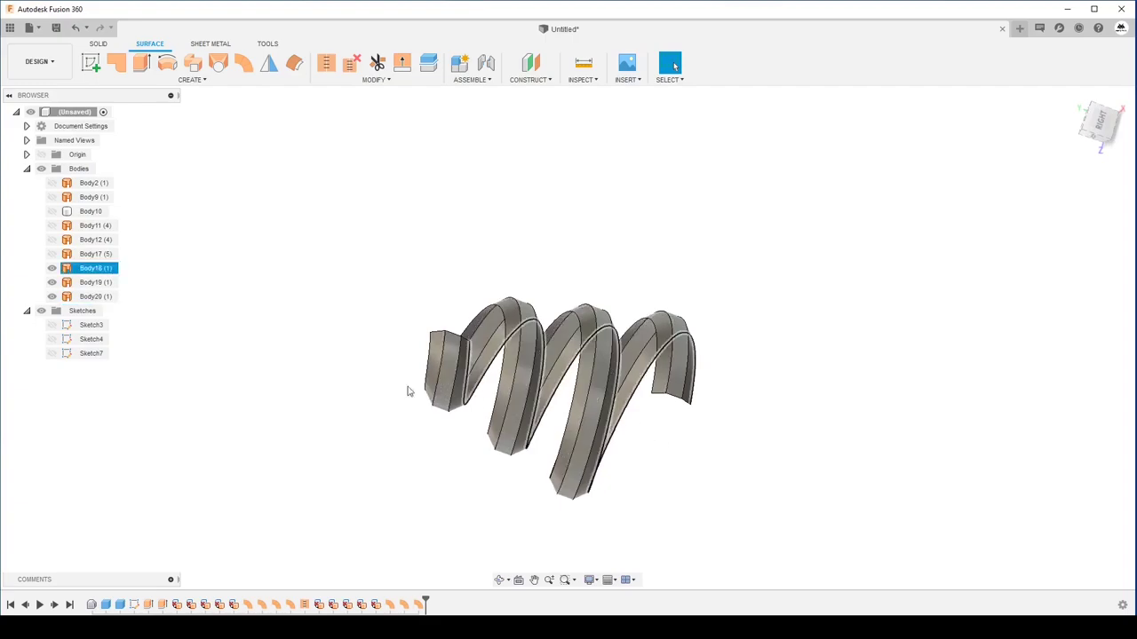
{"action": "left_click_drag", "start_coordinate": [833, 527], "coordinate": [292, 234]}
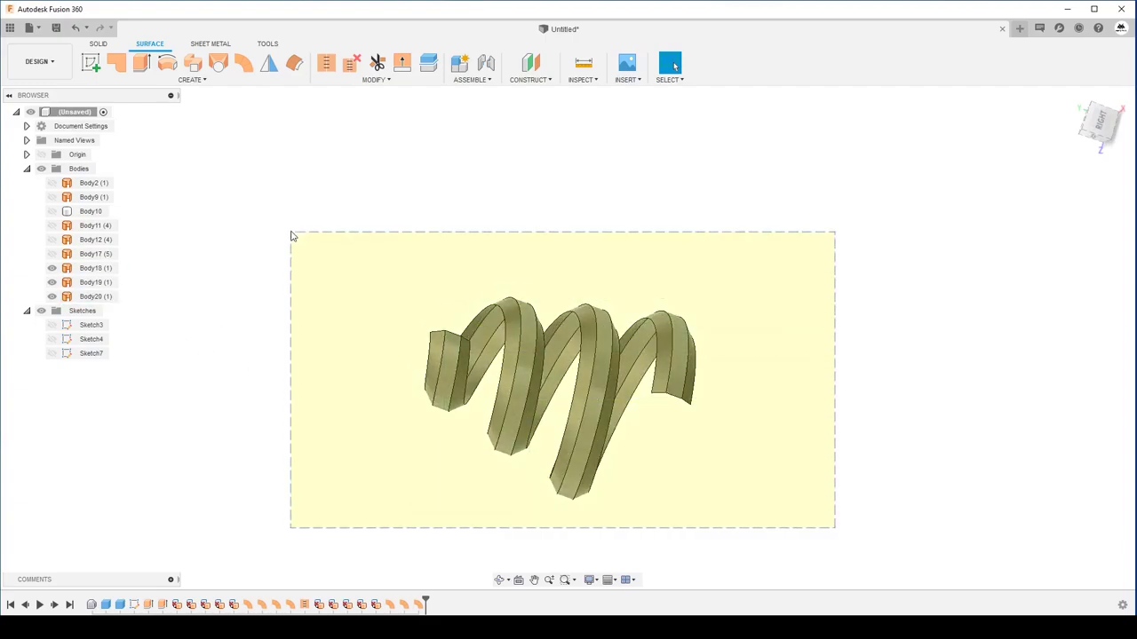
- Stitch Body18–20 into a single body, Body21, and hide it
{"action": "left_click", "coordinate": [327, 64]}
{"action": "left_click", "coordinate": [1066, 469]}
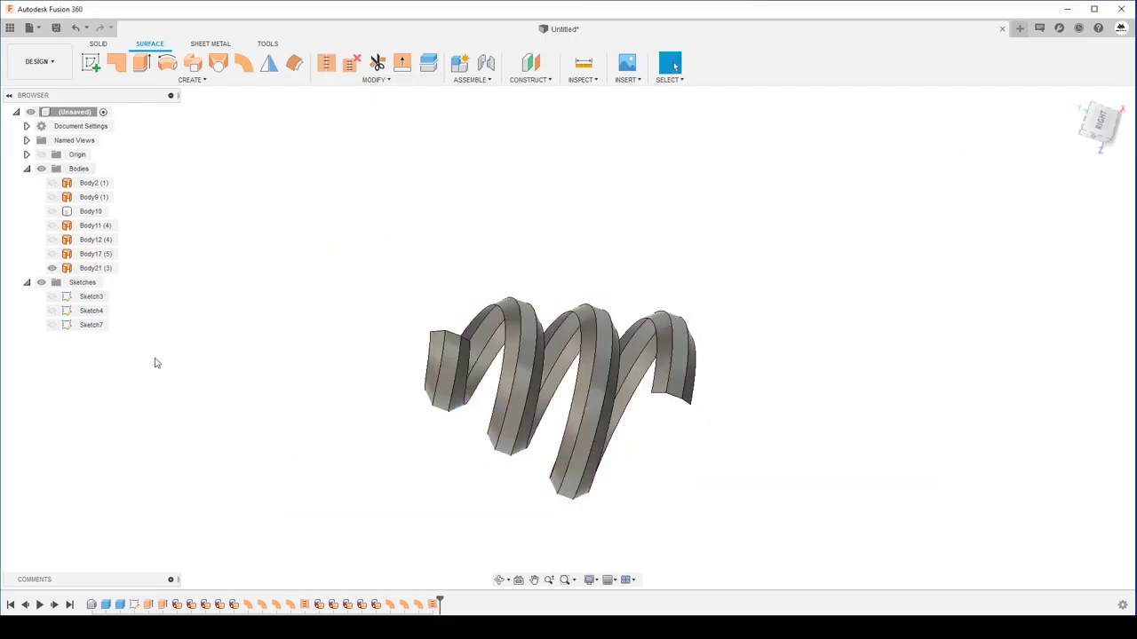
{"action": "left_click", "coordinate": [52, 268]}
- Show the slotted sphere Body9, select it, and orbit to see its hole
{"action": "left_click", "coordinate": [52, 197]}
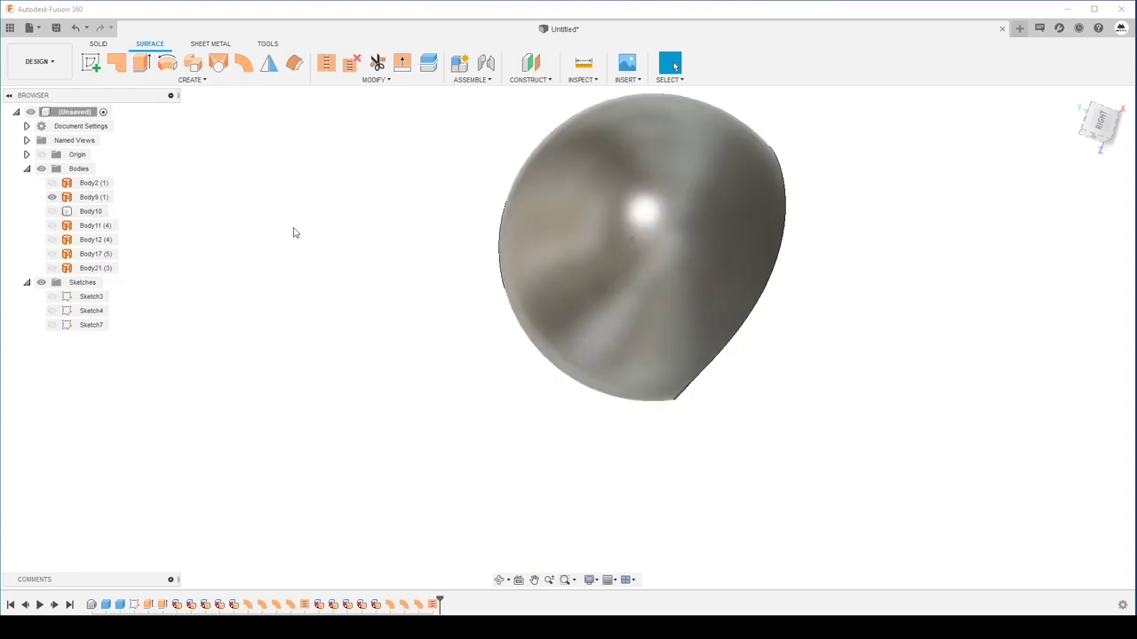
{"action": "middle_click_drag", "start_coordinate": [295, 233], "coordinate": [295, 233], "text": "shift"}
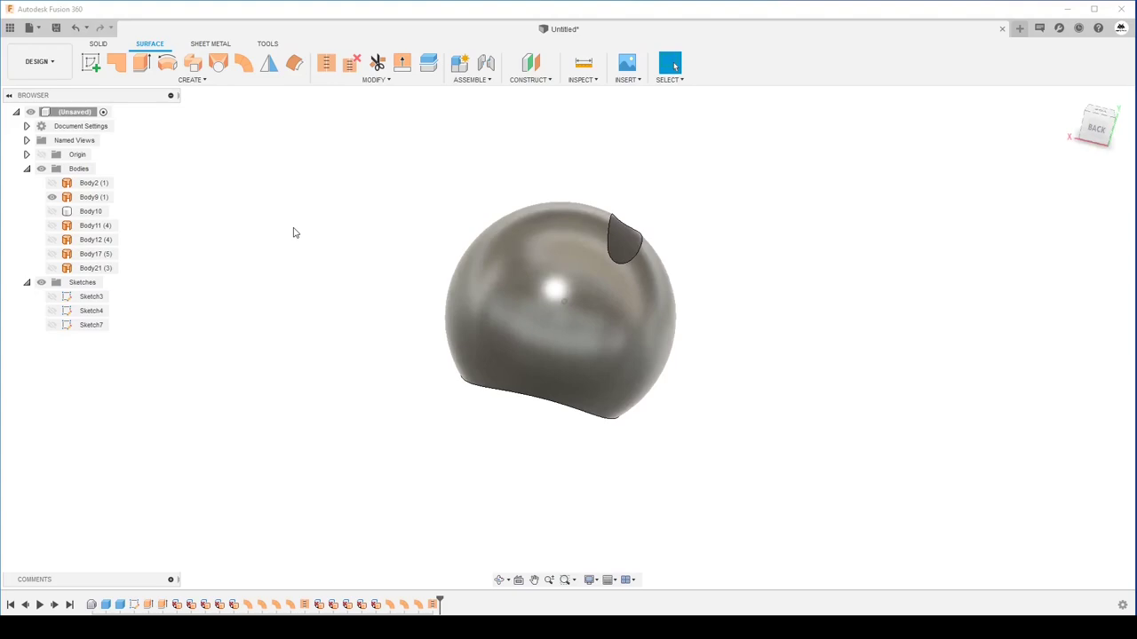
{"action": "left_click", "coordinate": [477, 320]}
{"action": "mouse_move", "coordinate": [477, 320]}
{"action": "middle_mouse_down", "text": "shift"}
{"action": "mouse_move", "coordinate": [657, 364]}
{"action": "mouse_move", "coordinate": [483, 255]}
{"action": "middle_mouse_up", "text": "shift"}
- Start a ruled surface on the sphere's hole edge with Chain Selection enabled
{"action": "left_click", "coordinate": [243, 65]}
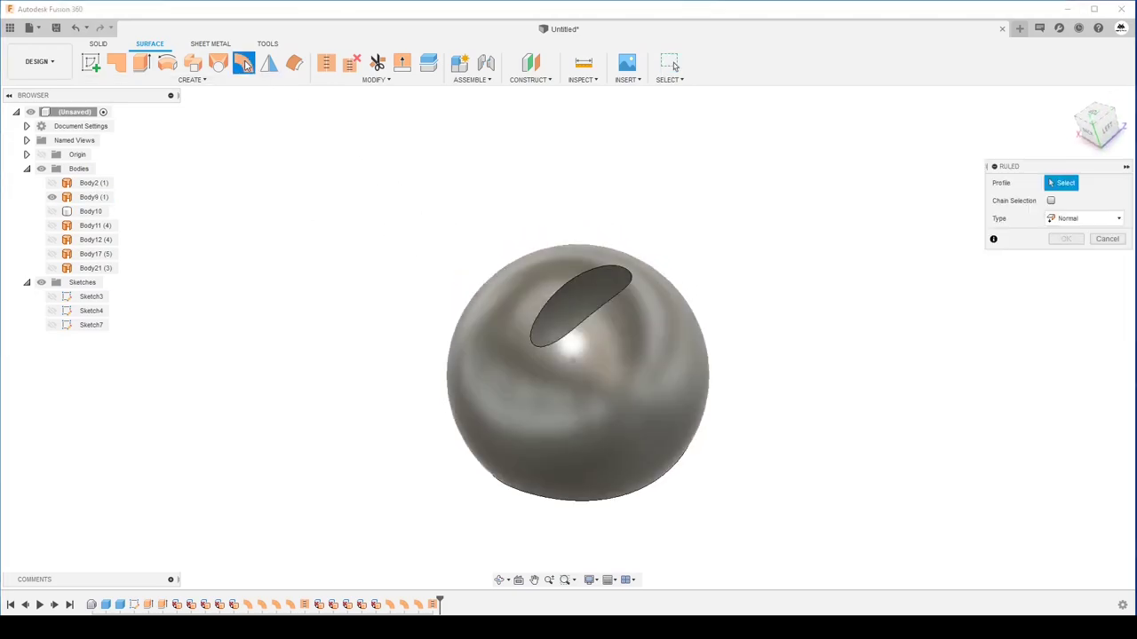
{"action": "mouse_move", "coordinate": [550, 142]}
{"action": "middle_mouse_down", "text": "shift"}
{"action": "mouse_move", "coordinate": [655, 271]}
{"action": "mouse_move", "coordinate": [634, 292]}
{"action": "middle_mouse_up", "text": "shift"}
{"action": "left_click", "coordinate": [633, 282]}
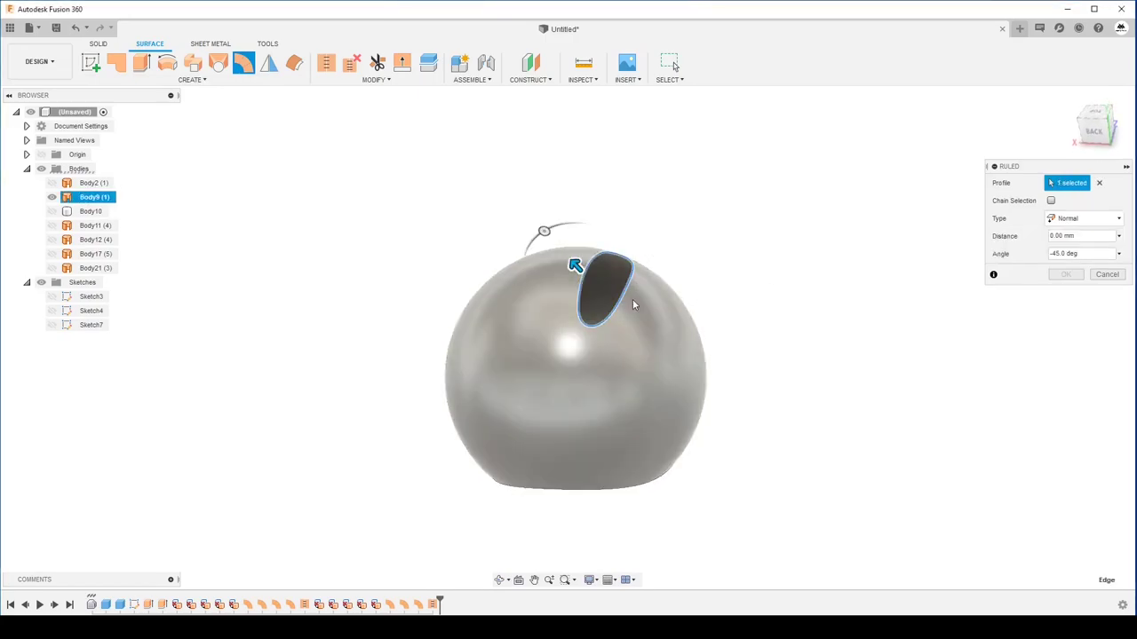
{"action": "left_click", "coordinate": [1050, 202]}
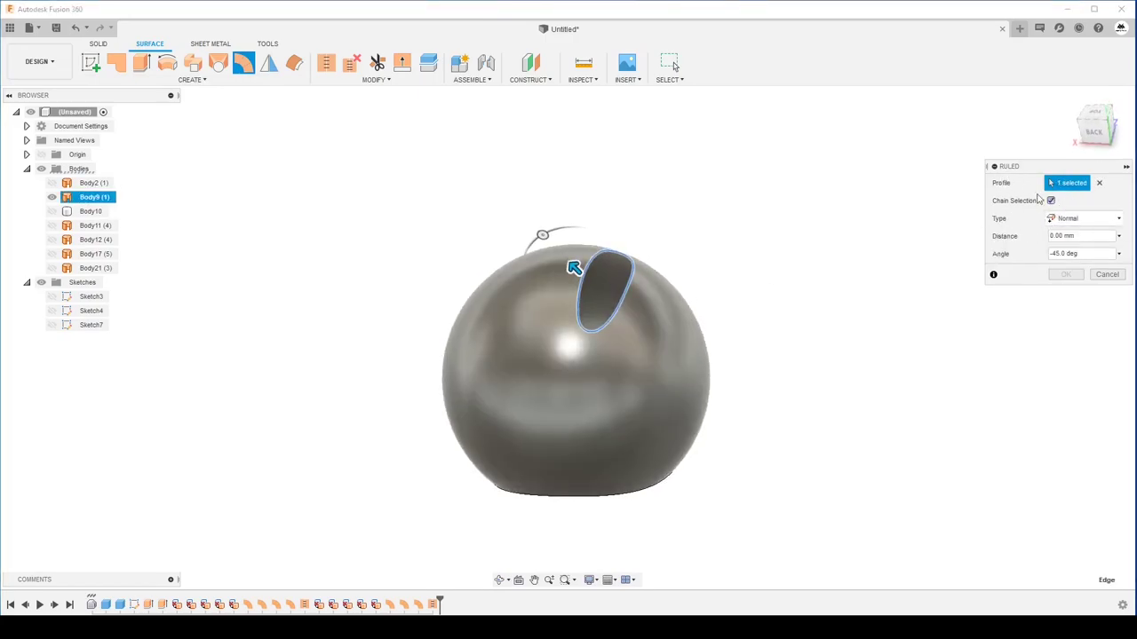
{"action": "left_click", "coordinate": [1098, 183]}
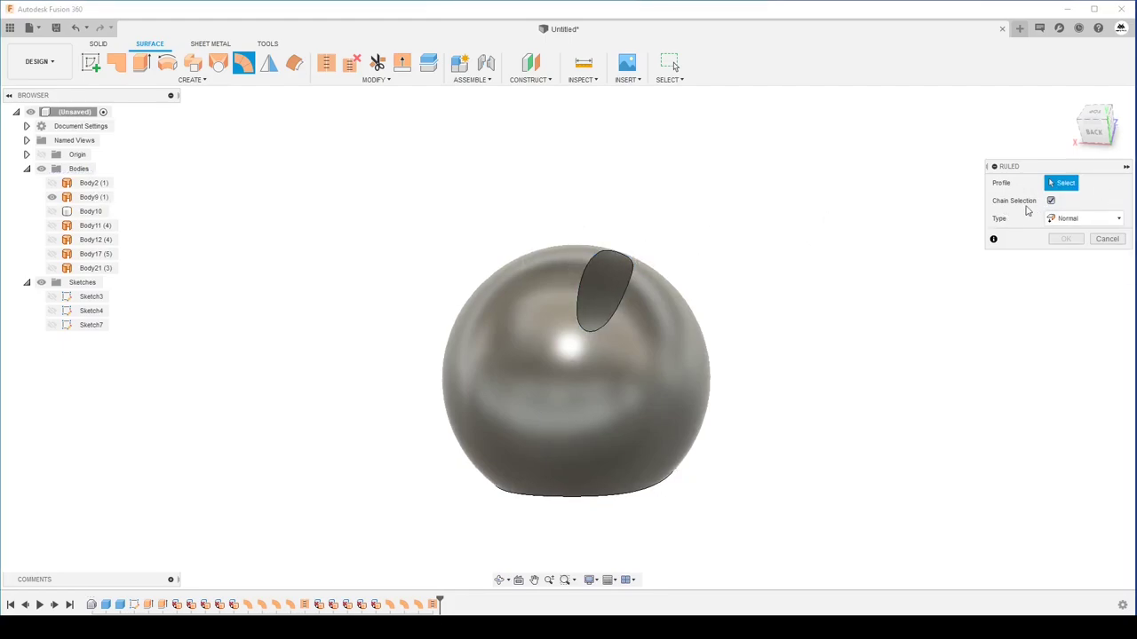
{"action": "left_click", "coordinate": [627, 291]}
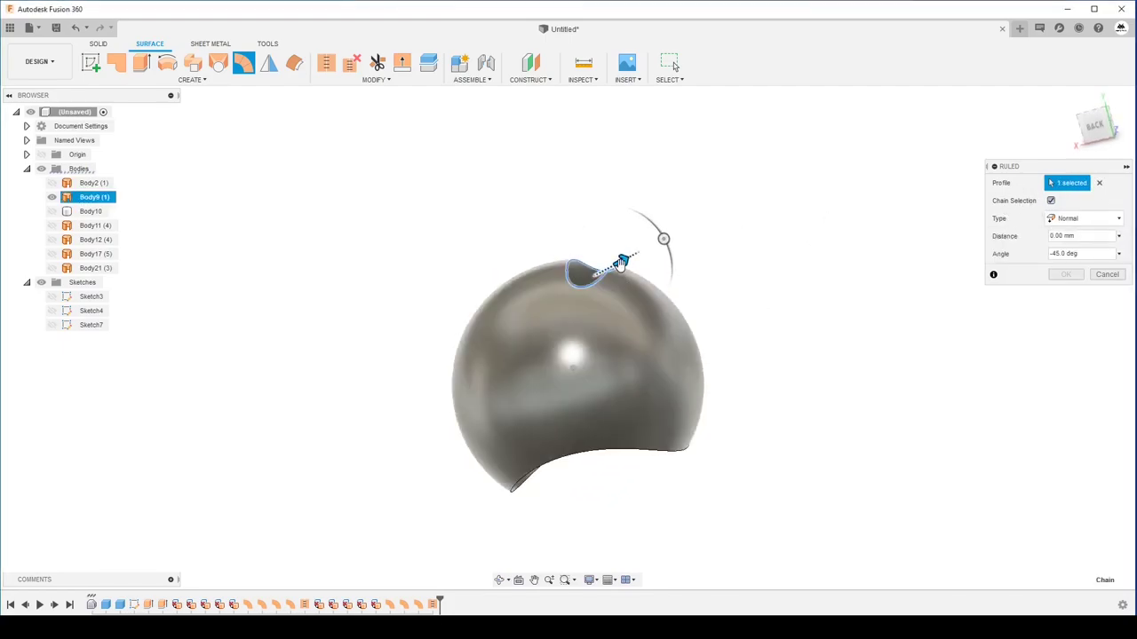
- Set the flange to 15 mm long at a 15° angle, checking the preview
{"action": "middle_click_drag", "start_coordinate": [665, 238], "coordinate": [724, 270], "text": "shift"}
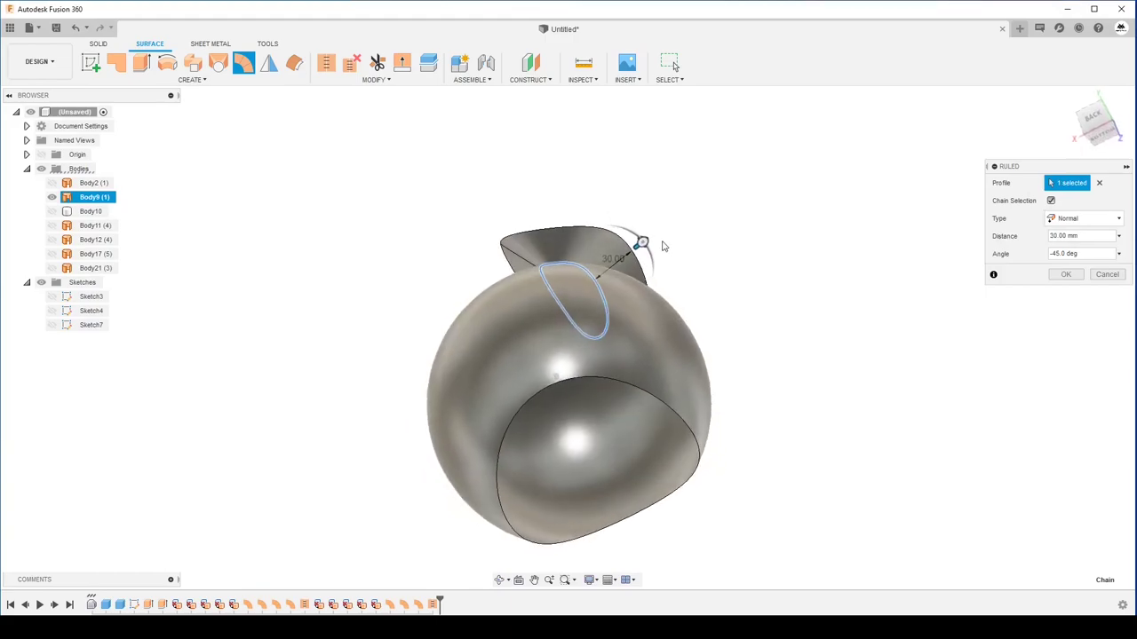
{"action": "scroll", "coordinate": [652, 284], "scroll_direction": "up", "scroll_amount": 3}
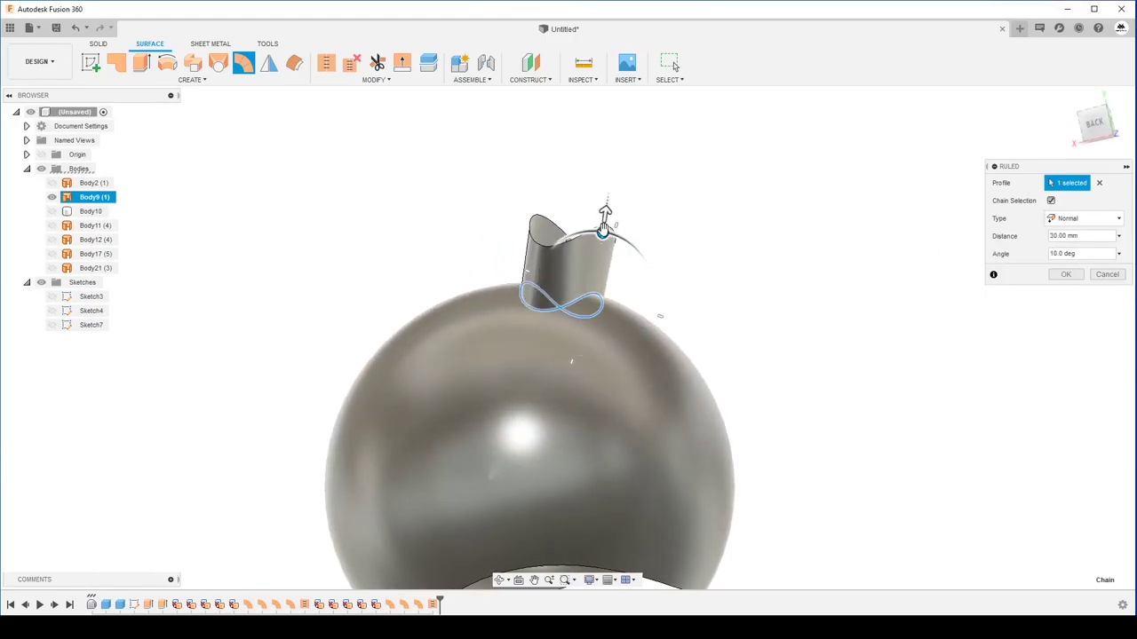
{"action": "mouse_move", "coordinate": [604, 228]}
{"action": "middle_mouse_down", "text": "shift"}
{"action": "mouse_move", "coordinate": [505, 232]}
{"action": "mouse_move", "coordinate": [563, 230]}
{"action": "middle_mouse_up", "text": "shift"}
{"action": "mouse_move", "coordinate": [601, 256]}
{"action": "left_mouse_down"}
{"action": "mouse_move", "coordinate": [542, 224]}
{"action": "mouse_move", "coordinate": [515, 225]}
{"action": "mouse_move", "coordinate": [591, 246]}
{"action": "mouse_move", "coordinate": [562, 233]}
{"action": "left_mouse_up"}
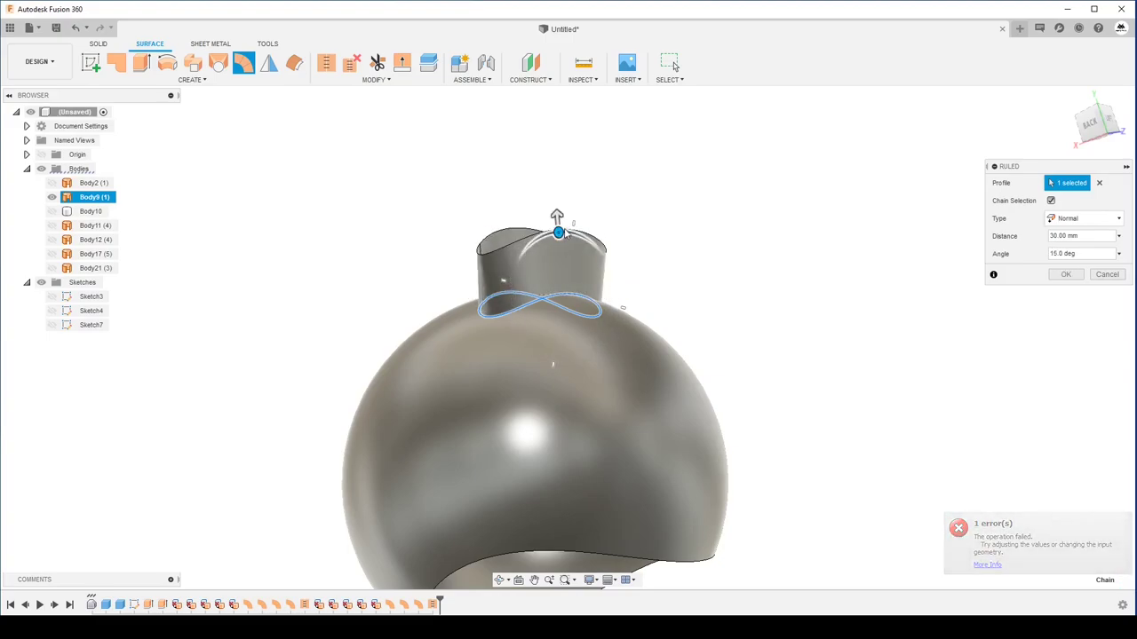
{"action": "middle_click_drag", "start_coordinate": [568, 253], "coordinate": [558, 252], "text": "shift"}
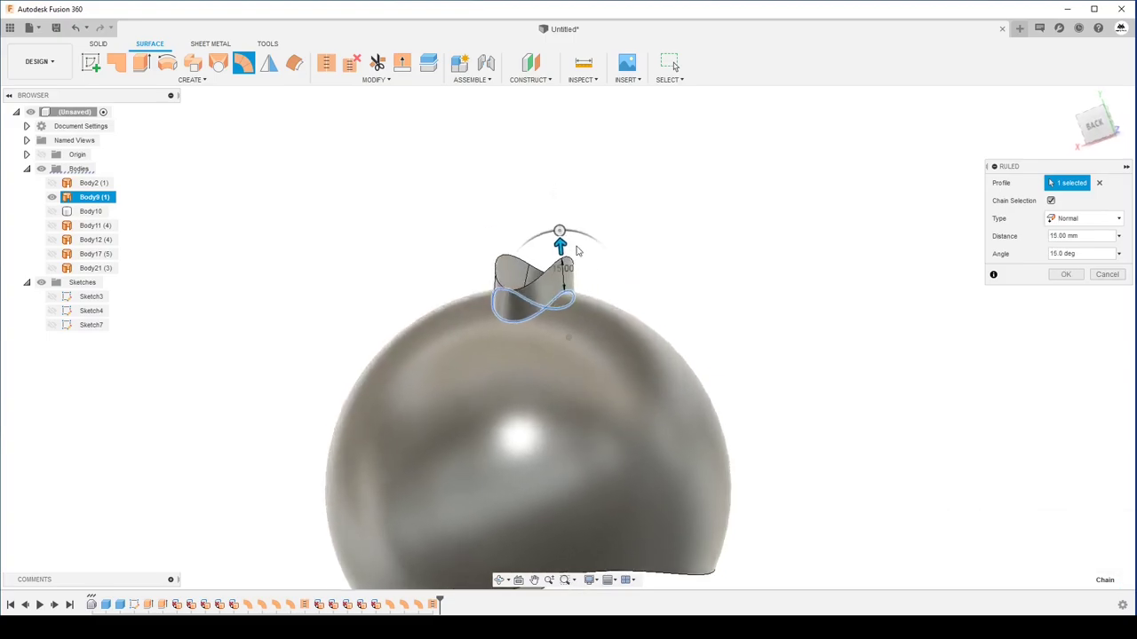
{"action": "scroll", "coordinate": [558, 257], "scroll_direction": "up", "scroll_amount": 3}
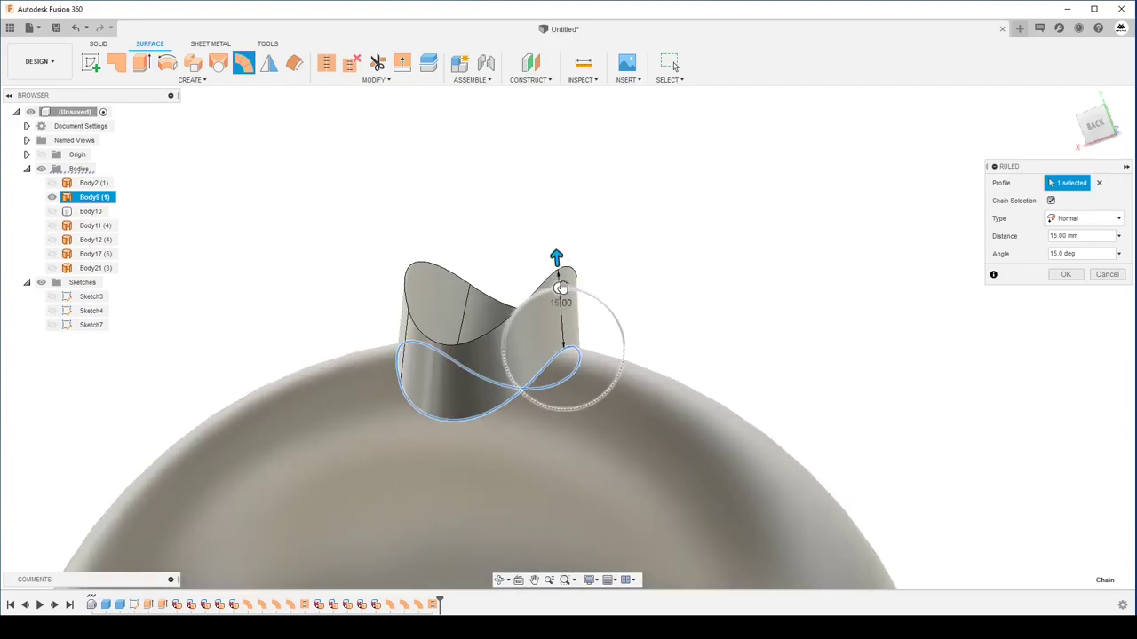
{"action": "mouse_move", "coordinate": [551, 256]}
{"action": "left_mouse_down"}
{"action": "mouse_move", "coordinate": [533, 292]}
{"action": "mouse_move", "coordinate": [576, 285]}
{"action": "mouse_move", "coordinate": [607, 307]}
{"action": "left_mouse_up"}
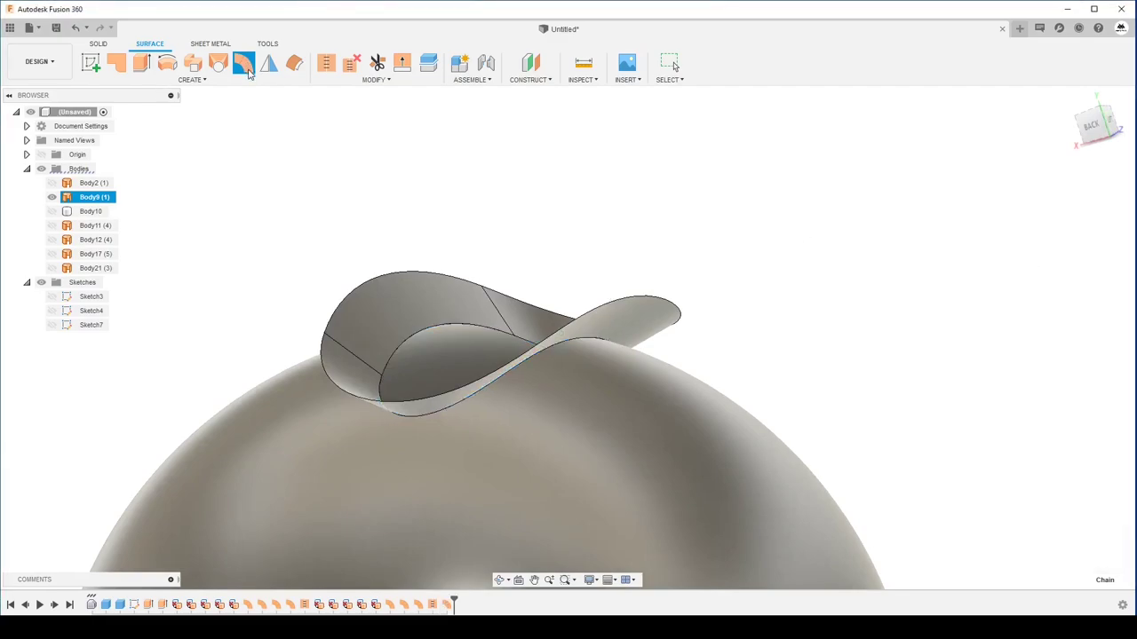
- Create Body23, a Direction-type ruled neck rising 70 mm at 0° from the flange edge
{"action": "left_click", "coordinate": [249, 71]}
{"action": "left_click", "coordinate": [678, 309]}
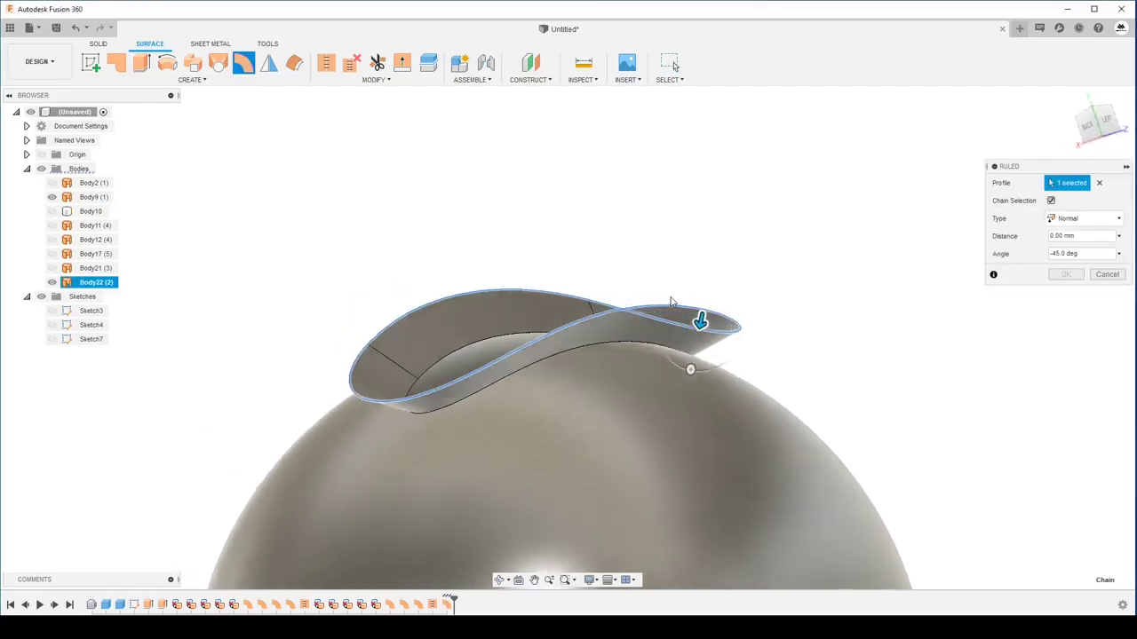
{"action": "middle_click_drag", "start_coordinate": [690, 365], "coordinate": [599, 353], "text": "shift"}
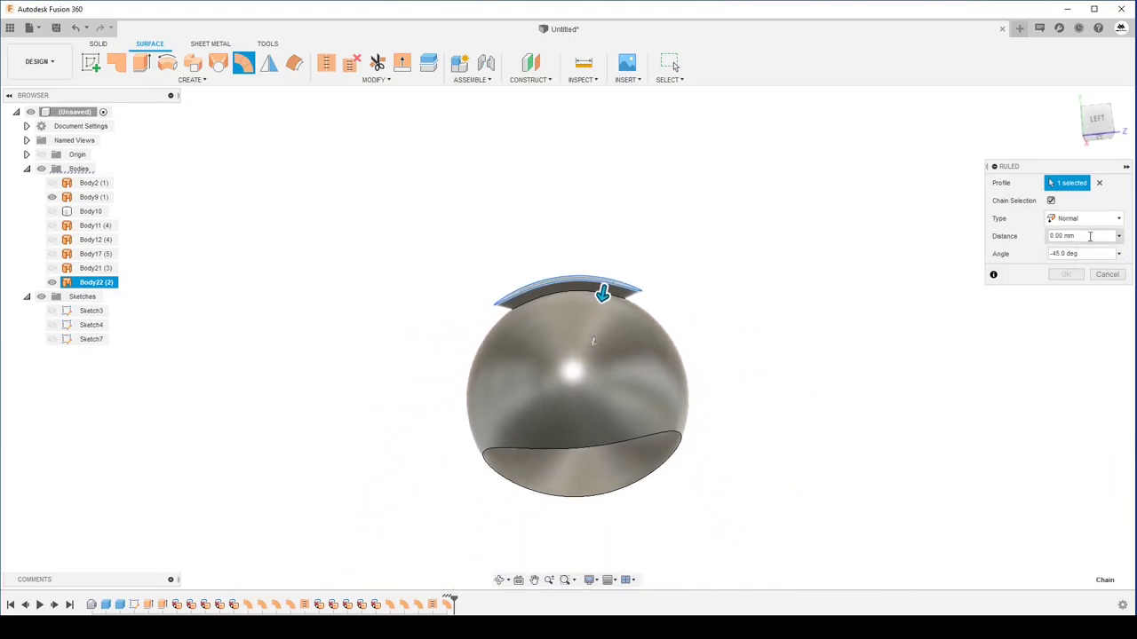
{"action": "left_click", "coordinate": [1073, 264]}
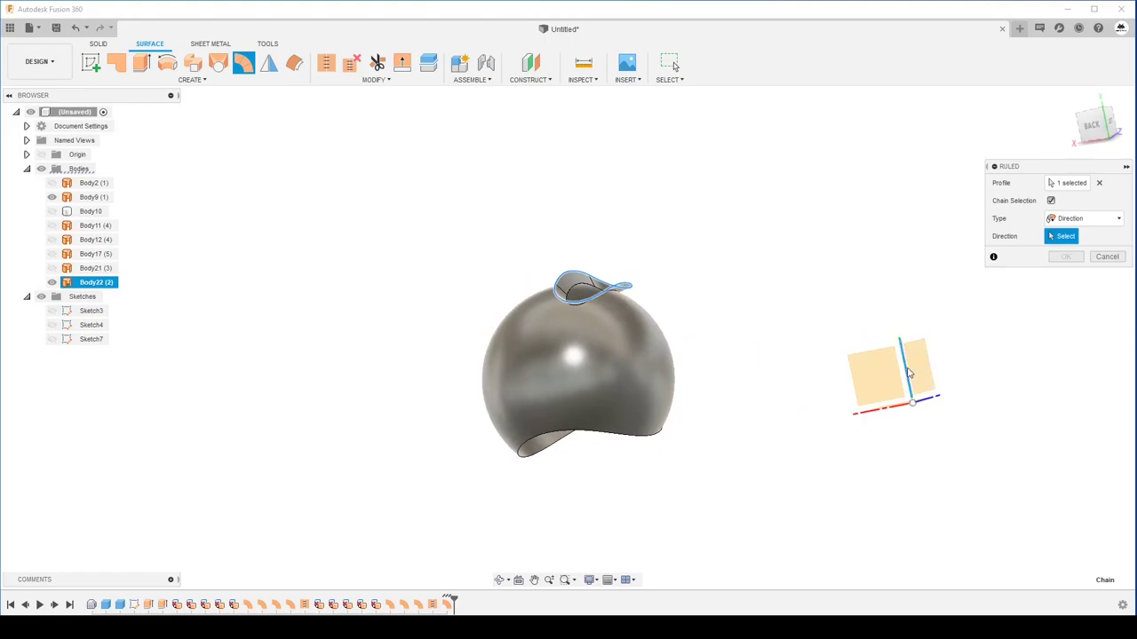
{"action": "left_click", "coordinate": [909, 373]}
{"action": "middle_click_drag", "start_coordinate": [908, 373], "coordinate": [677, 316], "text": "shift"}
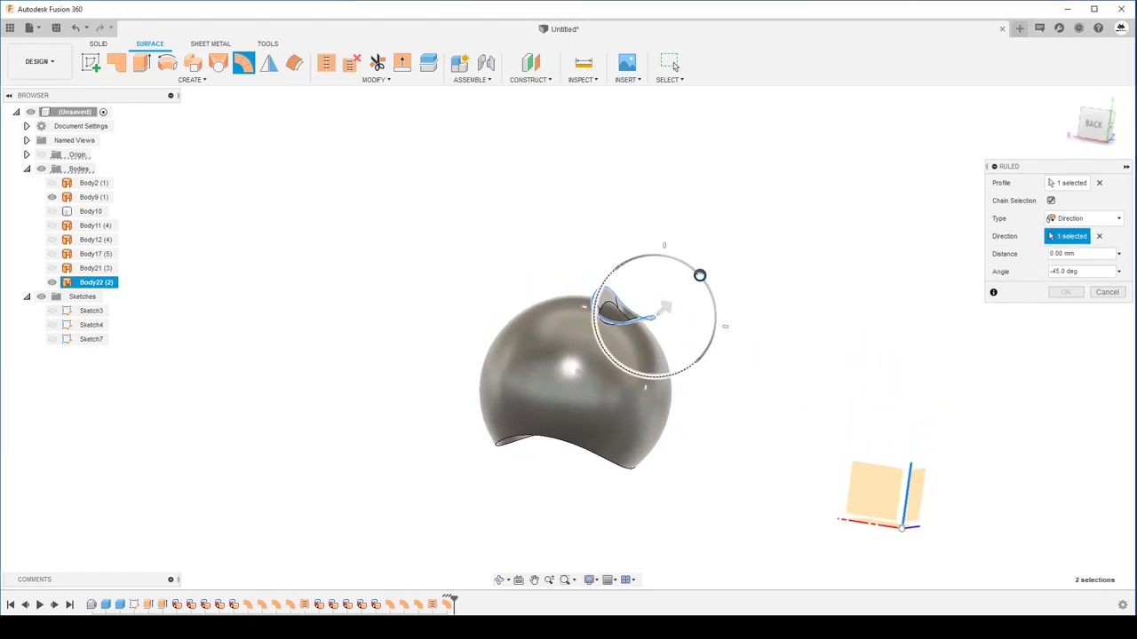
{"action": "left_click", "coordinate": [1063, 270]}
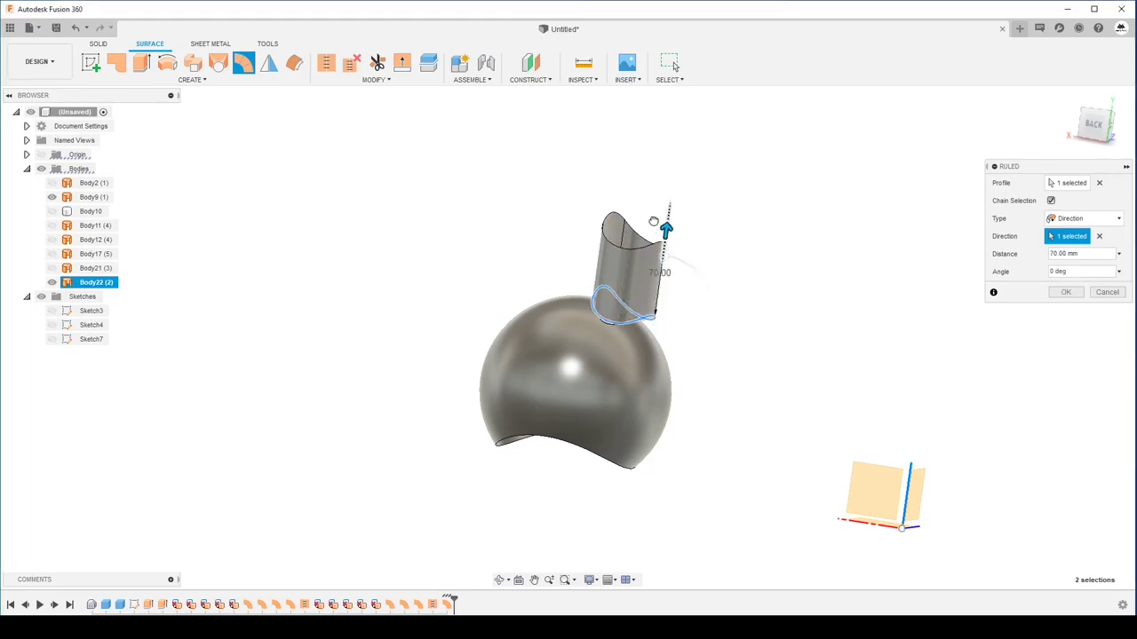
{"action": "mouse_move", "coordinate": [653, 221]}
{"action": "middle_mouse_down", "text": "shift"}
{"action": "mouse_move", "coordinate": [1026, 293]}
{"action": "mouse_move", "coordinate": [670, 89]}
{"action": "middle_mouse_up", "text": "shift"}
{"action": "left_click", "coordinate": [1064, 292]}
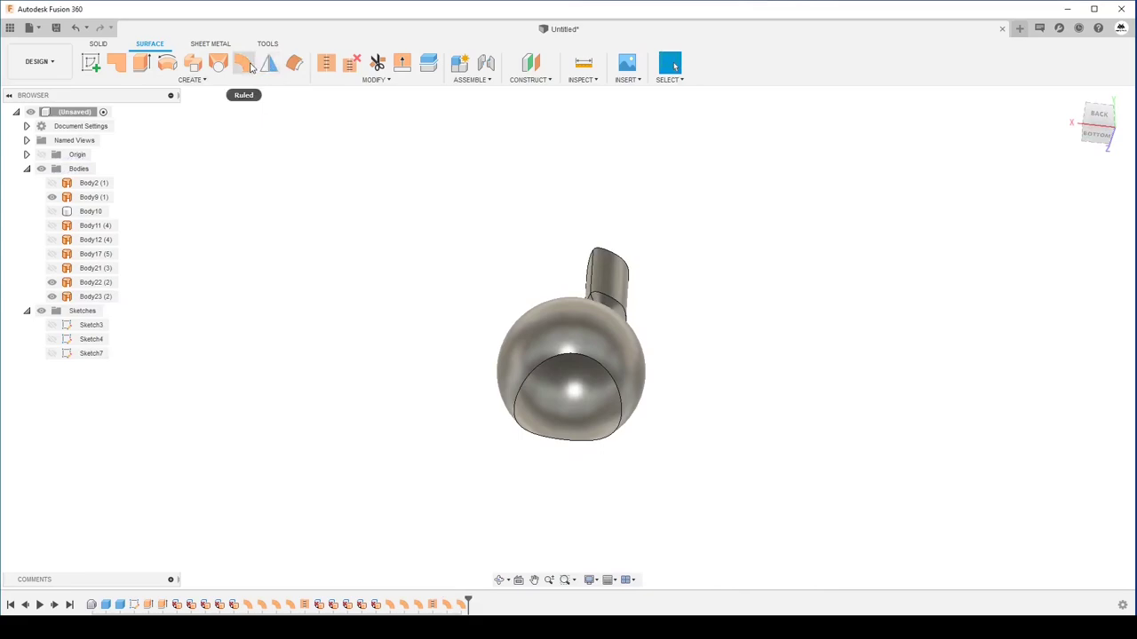
- Add a Direction-type ruled surface on the large opening edge, -50 mm at 130°
{"action": "left_click", "coordinate": [522, 384]}
{"action": "scroll", "coordinate": [593, 411], "scroll_direction": "up", "scroll_amount": 3}
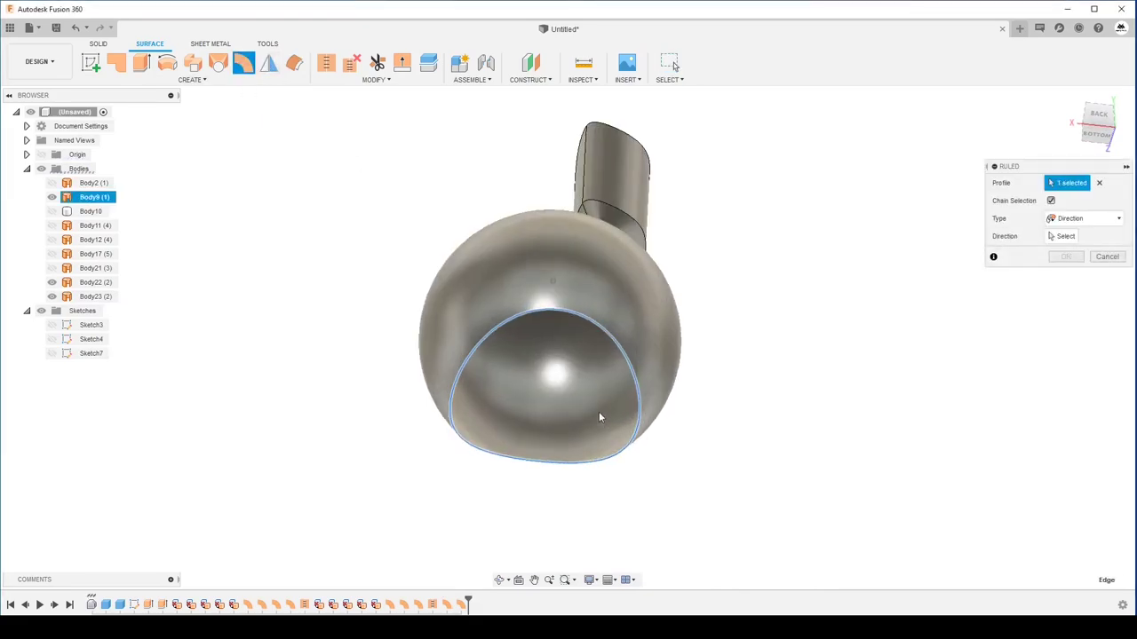
{"action": "middle_click_drag", "start_coordinate": [745, 358], "coordinate": [977, 293], "text": "shift"}
{"action": "left_click", "coordinate": [1065, 235]}
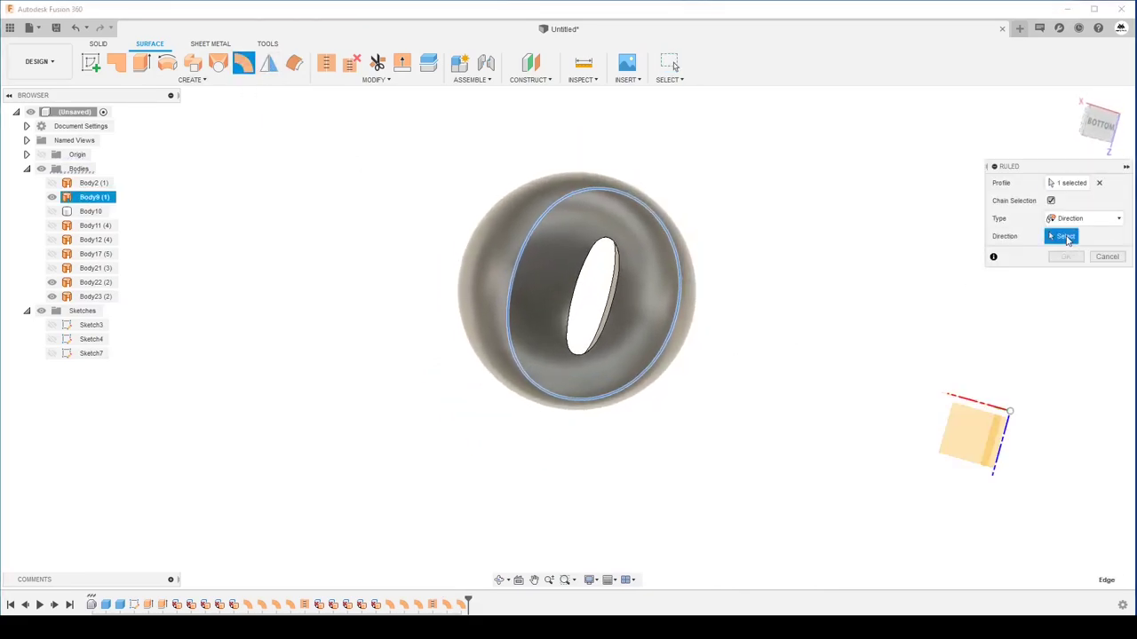
{"action": "middle_click_drag", "start_coordinate": [1010, 408], "coordinate": [897, 481], "text": "shift"}
{"action": "left_click", "coordinate": [921, 455]}
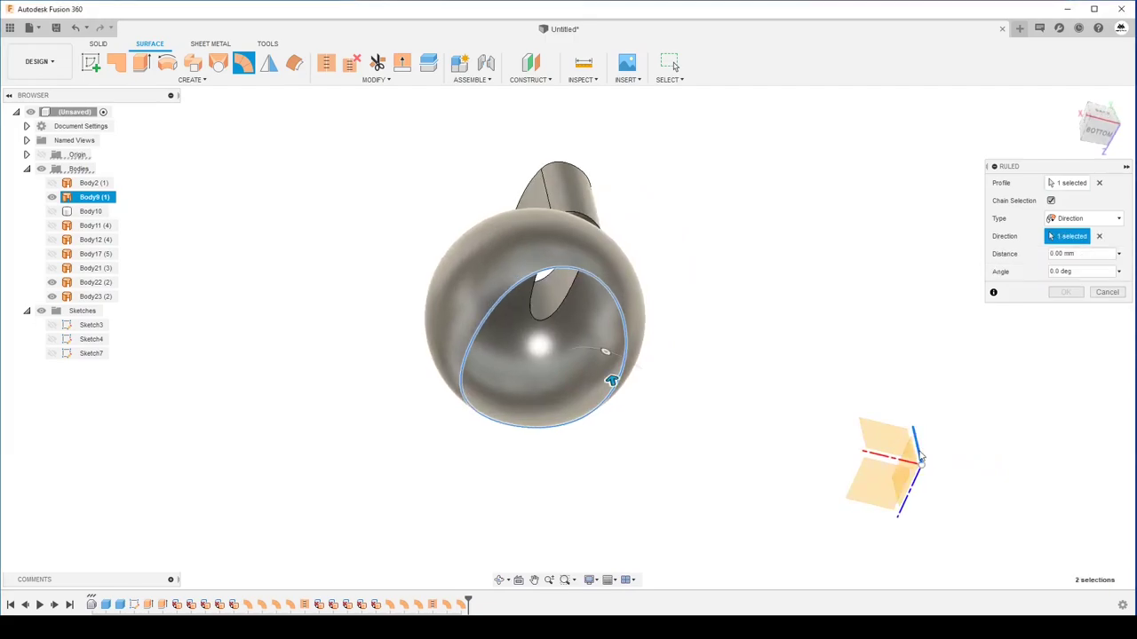
{"action": "middle_click_drag", "start_coordinate": [609, 382], "coordinate": [610, 458], "text": "shift"}
{"action": "mouse_move", "coordinate": [612, 458]}
{"action": "left_mouse_down"}
{"action": "mouse_move", "coordinate": [620, 488]}
{"action": "mouse_move", "coordinate": [569, 398]}
{"action": "left_mouse_up"}
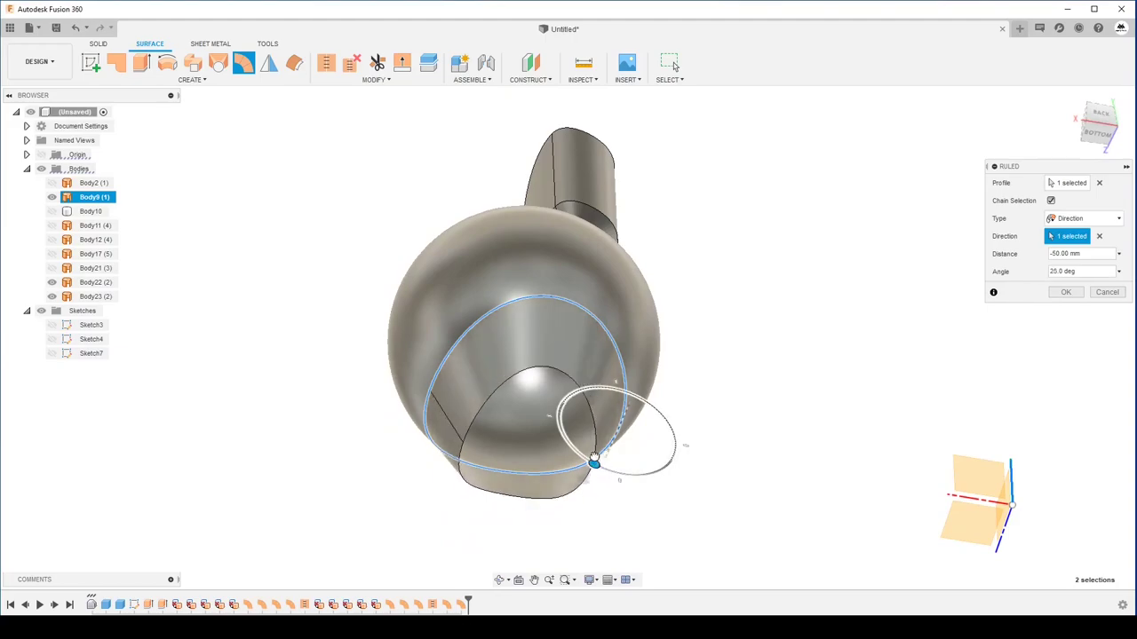
{"action": "mouse_move", "coordinate": [569, 399]}
{"action": "middle_mouse_down", "text": "shift"}
{"action": "mouse_move", "coordinate": [563, 433]}
{"action": "mouse_move", "coordinate": [568, 284]}
{"action": "middle_mouse_up", "text": "shift"}
- Commit the opening's ruled surface and stitch it with the inner surface
{"action": "left_click", "coordinate": [1065, 292]}
{"action": "left_click", "coordinate": [326, 62]}
{"action": "left_click", "coordinate": [545, 252]}
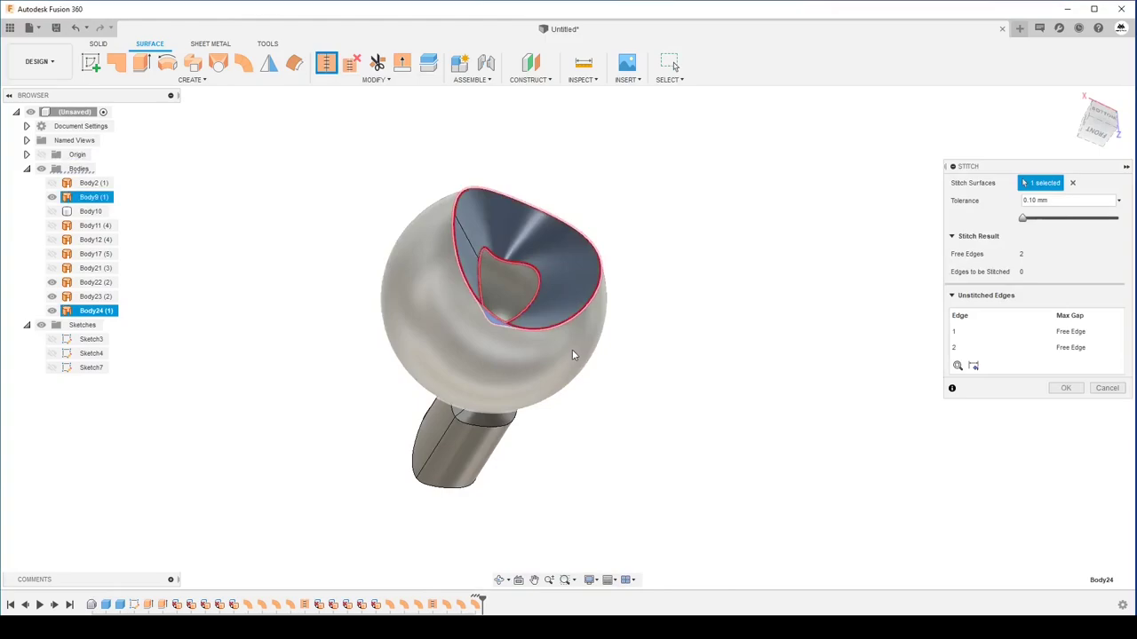
{"action": "left_click", "coordinate": [1066, 402]}
{"action": "middle_click_drag", "start_coordinate": [1039, 401], "coordinate": [910, 351], "text": "shift"}
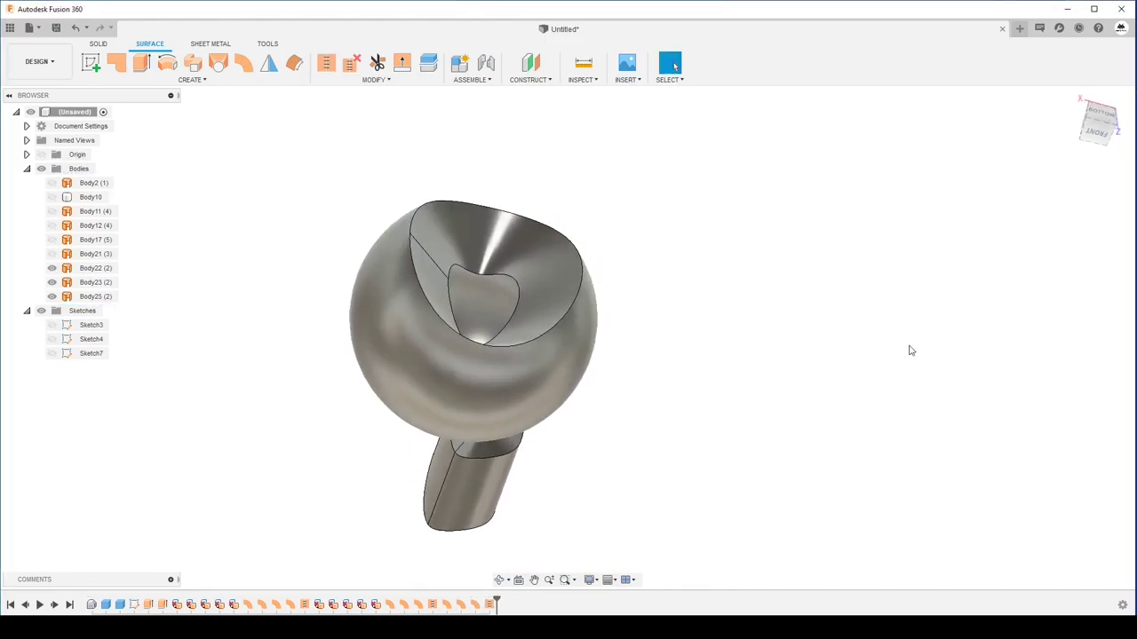
- Fillet the opening's rim edge at 20 mm
{"action": "left_click", "coordinate": [575, 308]}
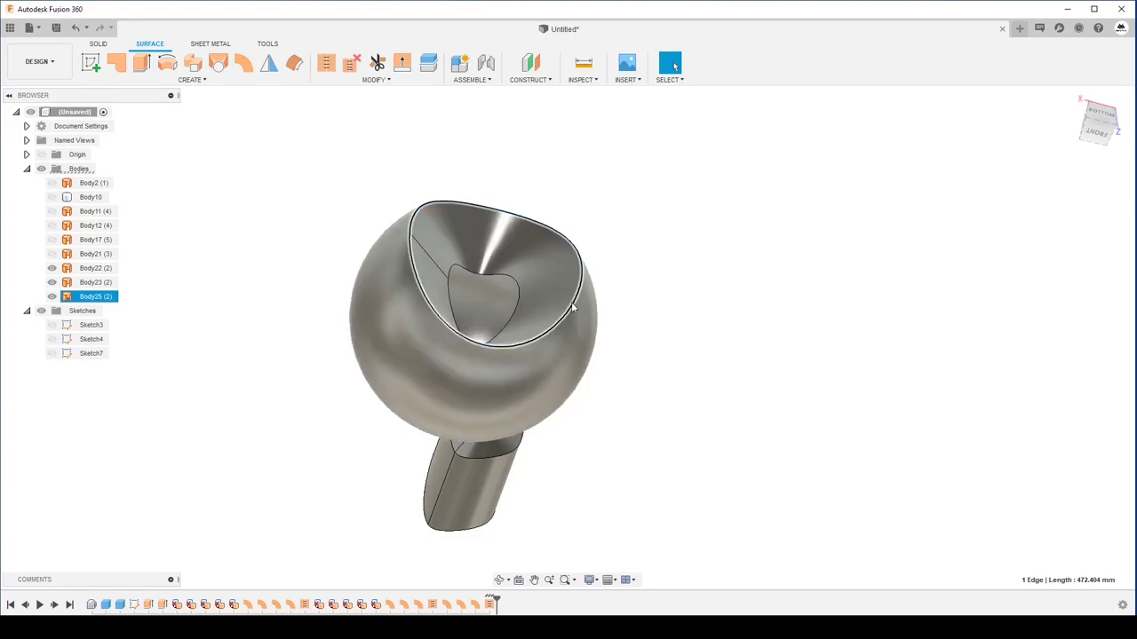
{"action": "key", "text": "f"}
{"action": "type", "text": "20"}
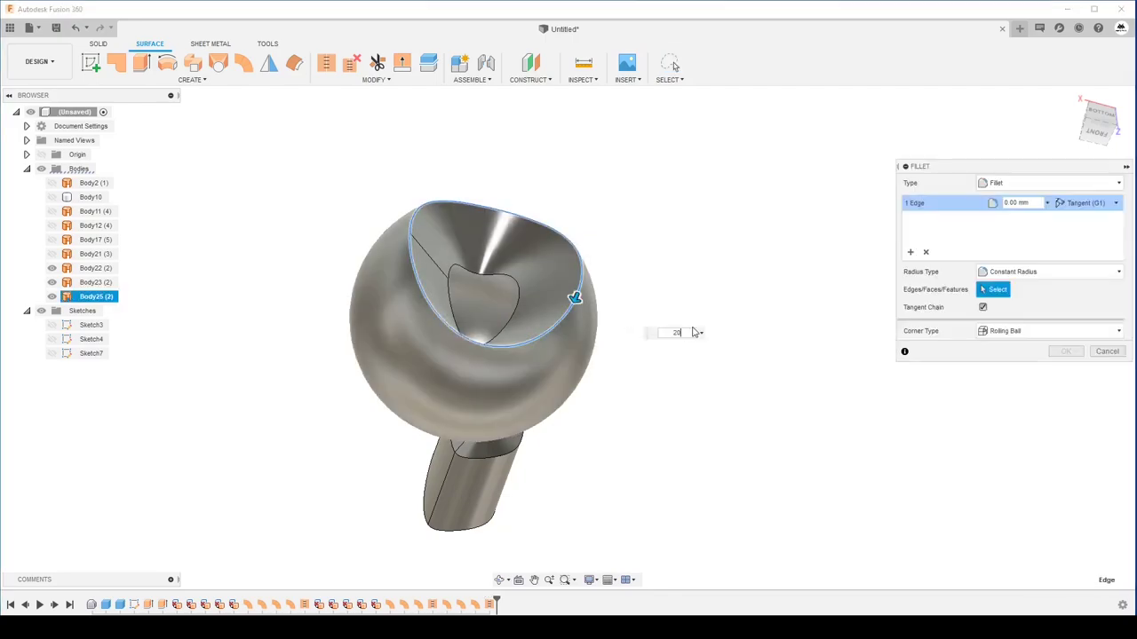
{"action": "key", "text": "Return"}
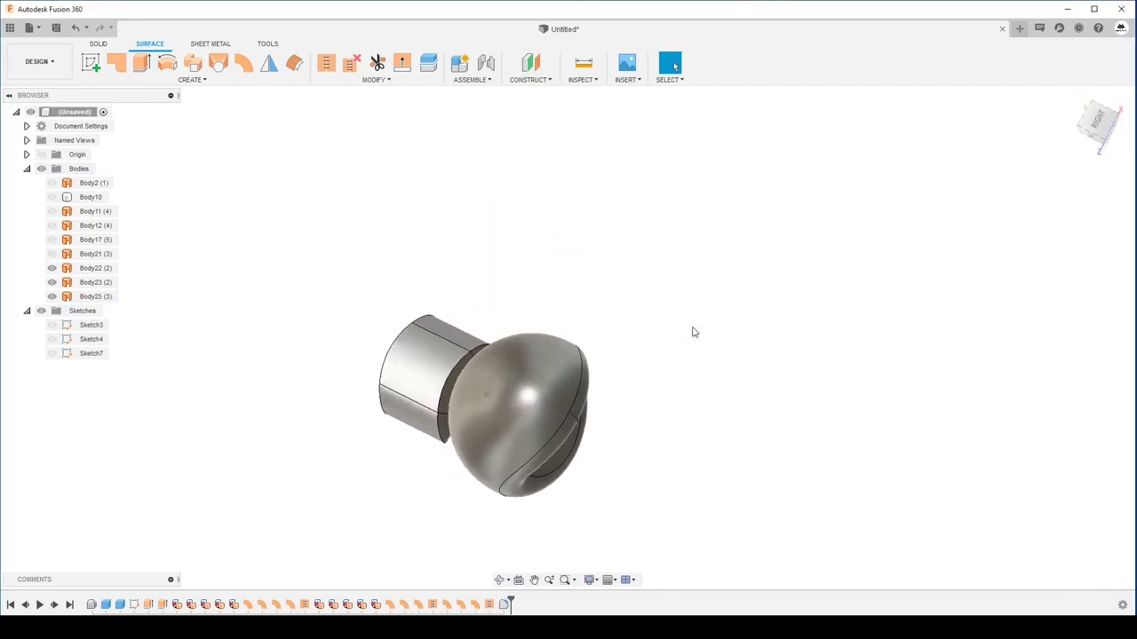
- Stitch the three visible surface bodies into Body26 and hide it
{"action": "mouse_move", "coordinate": [694, 332]}
{"action": "middle_mouse_down", "text": "shift"}
{"action": "mouse_move", "coordinate": [667, 361]}
{"action": "mouse_move", "coordinate": [607, 376]}
{"action": "mouse_move", "coordinate": [614, 294]}
{"action": "mouse_move", "coordinate": [50, 284]}
{"action": "mouse_move", "coordinate": [670, 474]}
{"action": "middle_mouse_up", "text": "shift"}
{"action": "left_click_drag", "start_coordinate": [414, 265], "coordinate": [325, 251]}
{"action": "left_click", "coordinate": [512, 206]}
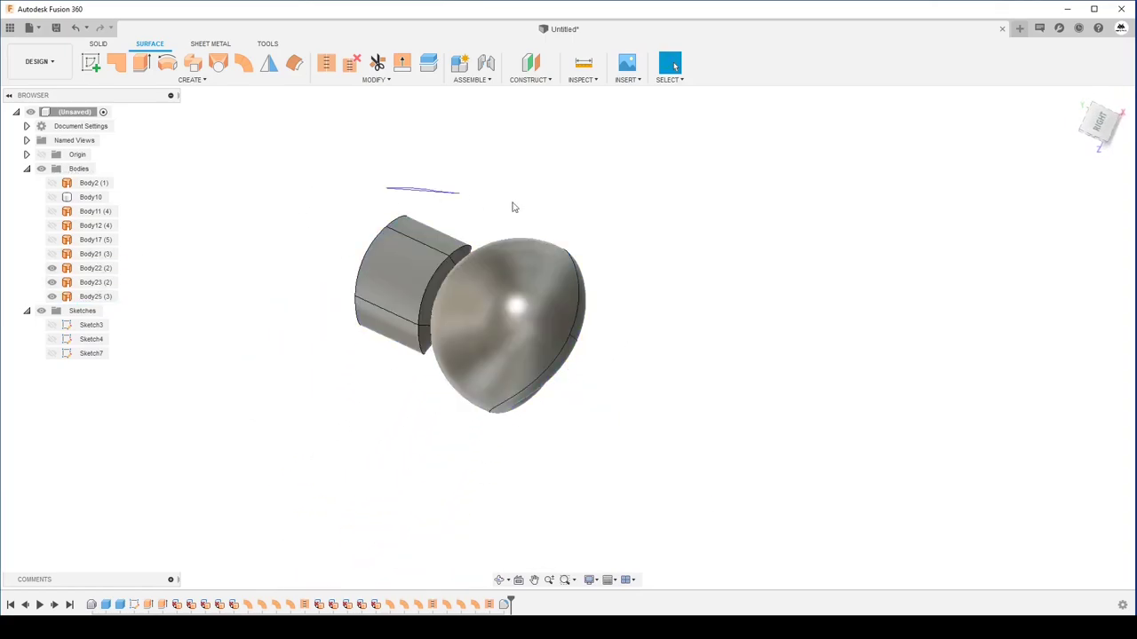
{"action": "left_click_drag", "start_coordinate": [513, 207], "coordinate": [322, 271]}
{"action": "left_click", "coordinate": [329, 64]}
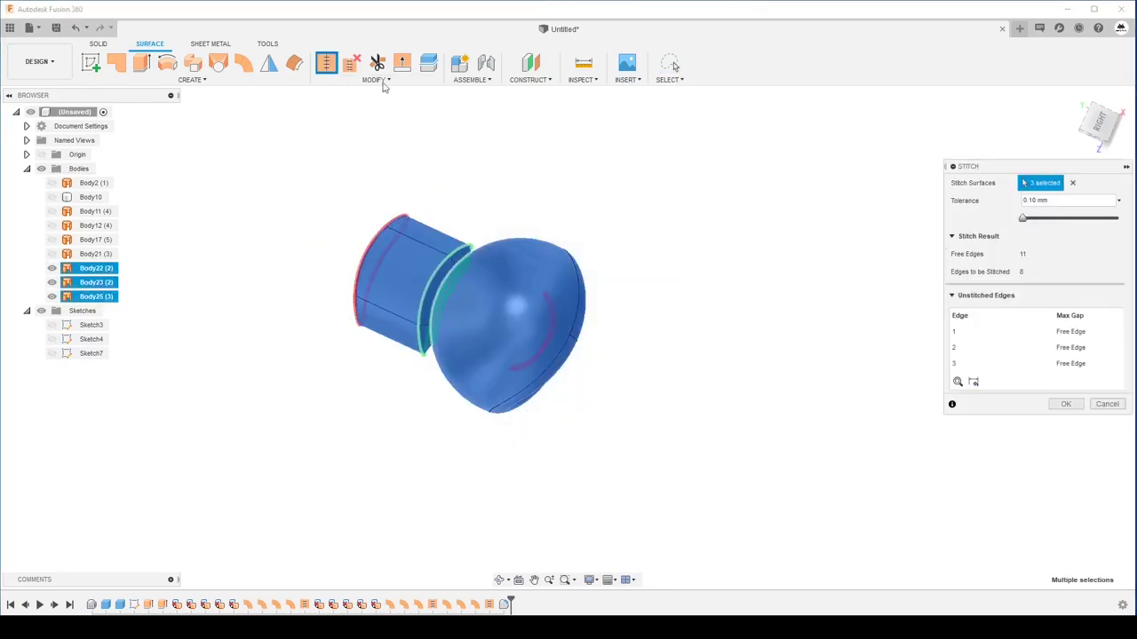
{"action": "left_click", "coordinate": [1065, 404]}
{"action": "middle_click_drag", "start_coordinate": [1017, 418], "coordinate": [575, 436], "text": "shift"}
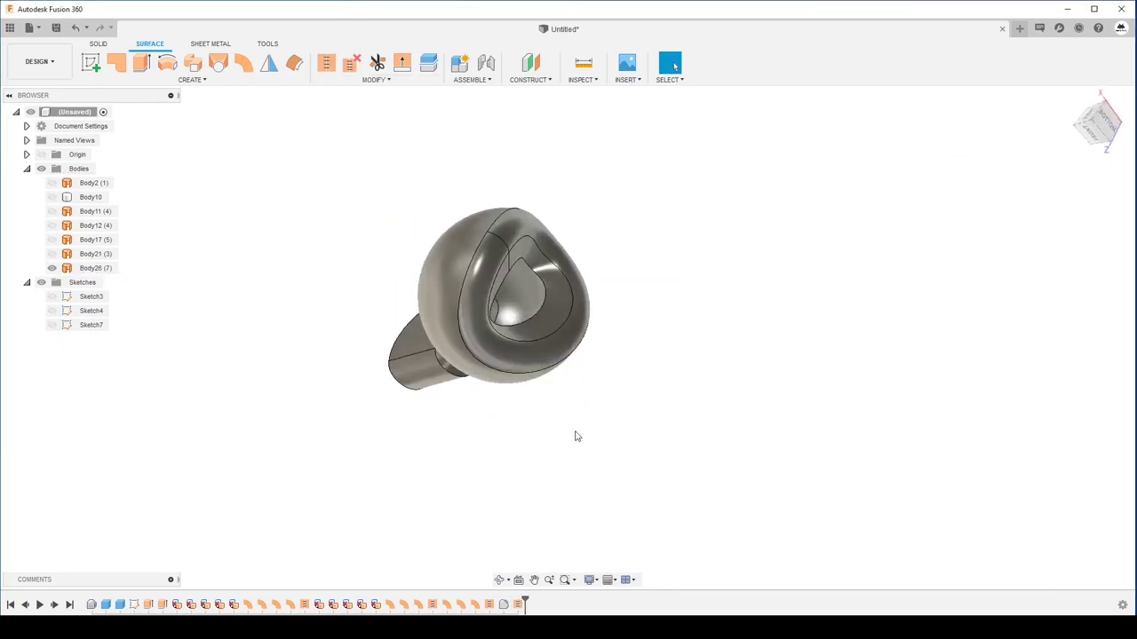
{"action": "left_click", "coordinate": [51, 268]}
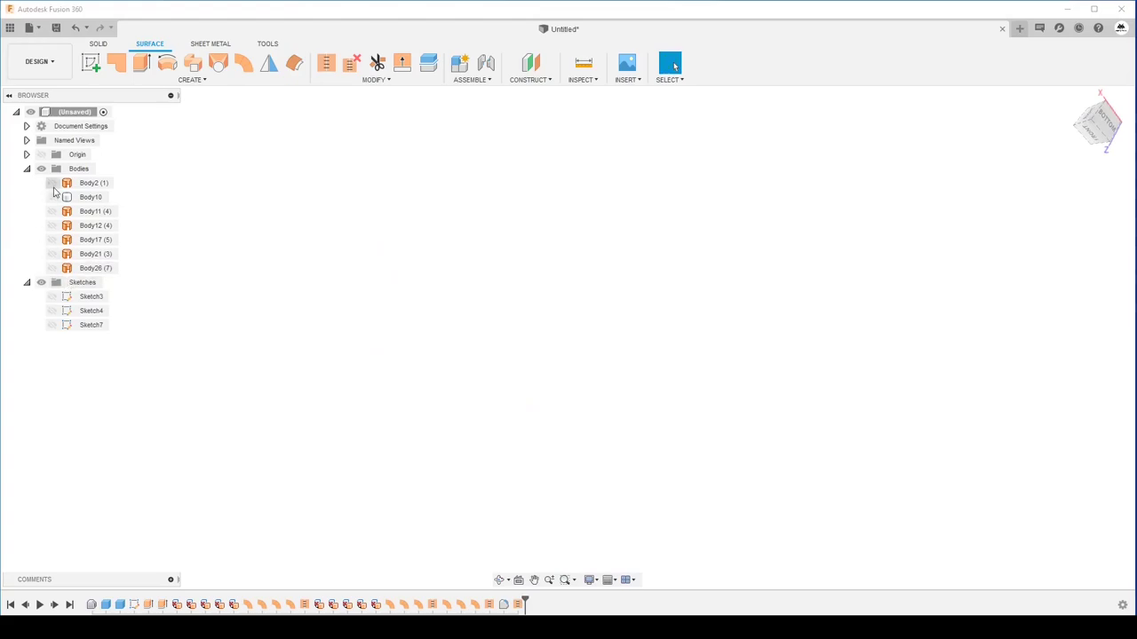
- Make the hidden Body10 block visible and frame it in the view
{"action": "left_click", "coordinate": [51, 184]}
{"action": "left_click", "coordinate": [55, 199]}
{"action": "left_click", "coordinate": [53, 197]}
{"action": "key", "text": "F6"}
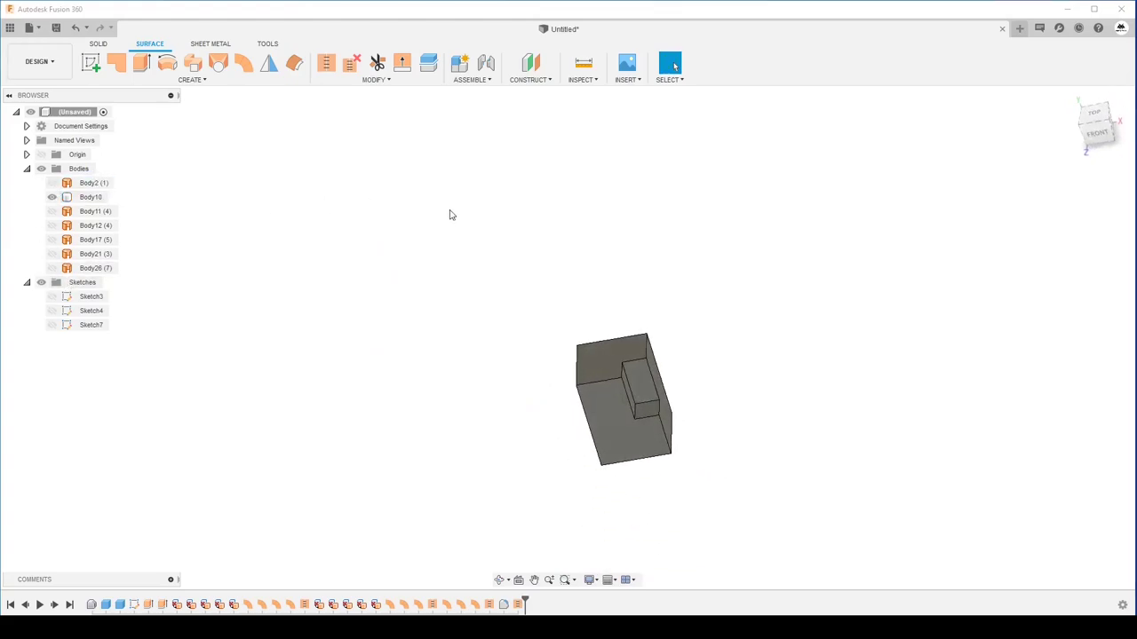
{"action": "mouse_move", "coordinate": [450, 215]}
{"action": "middle_mouse_down", "text": "shift"}
{"action": "mouse_move", "coordinate": [698, 325]}
{"action": "mouse_move", "coordinate": [604, 273]}
{"action": "middle_mouse_up", "text": "shift"}
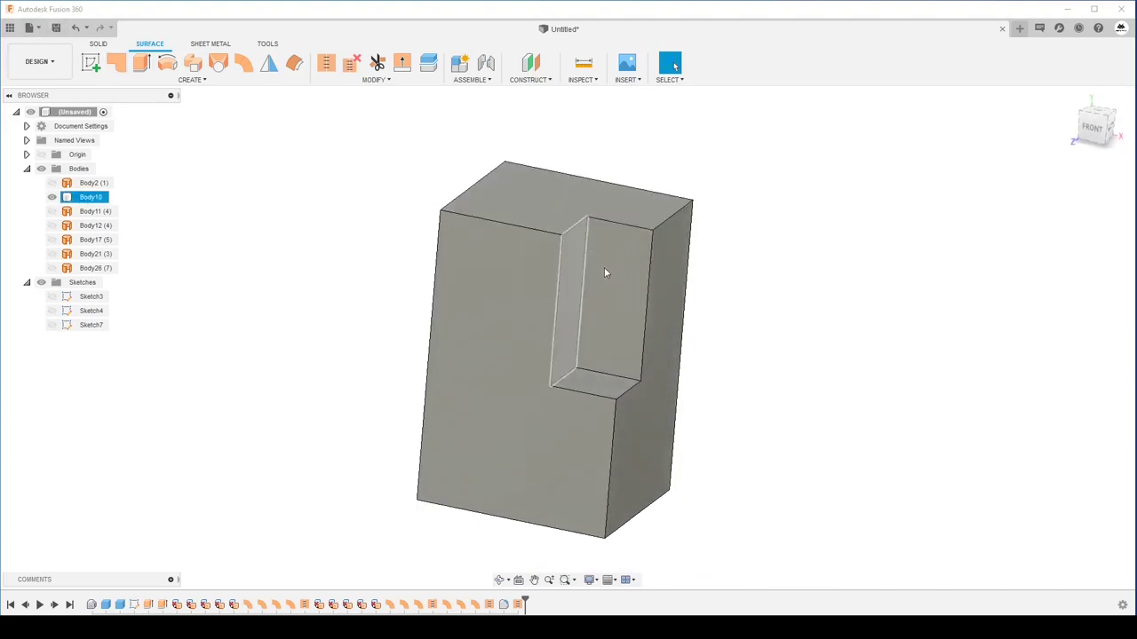
- Delete the notch's inner faces so Body10 becomes an open surface body
{"action": "left_click", "coordinate": [632, 307]}
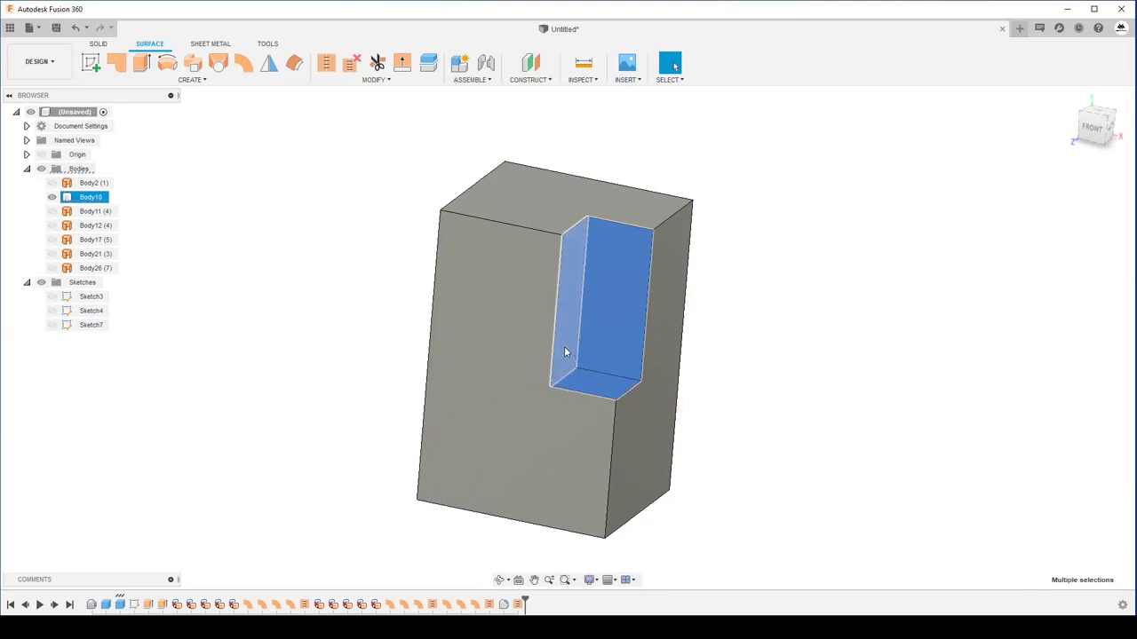
{"action": "key", "text": "Escape"}
{"action": "middle_click_drag", "start_coordinate": [738, 350], "coordinate": [503, 217], "text": "shift"}
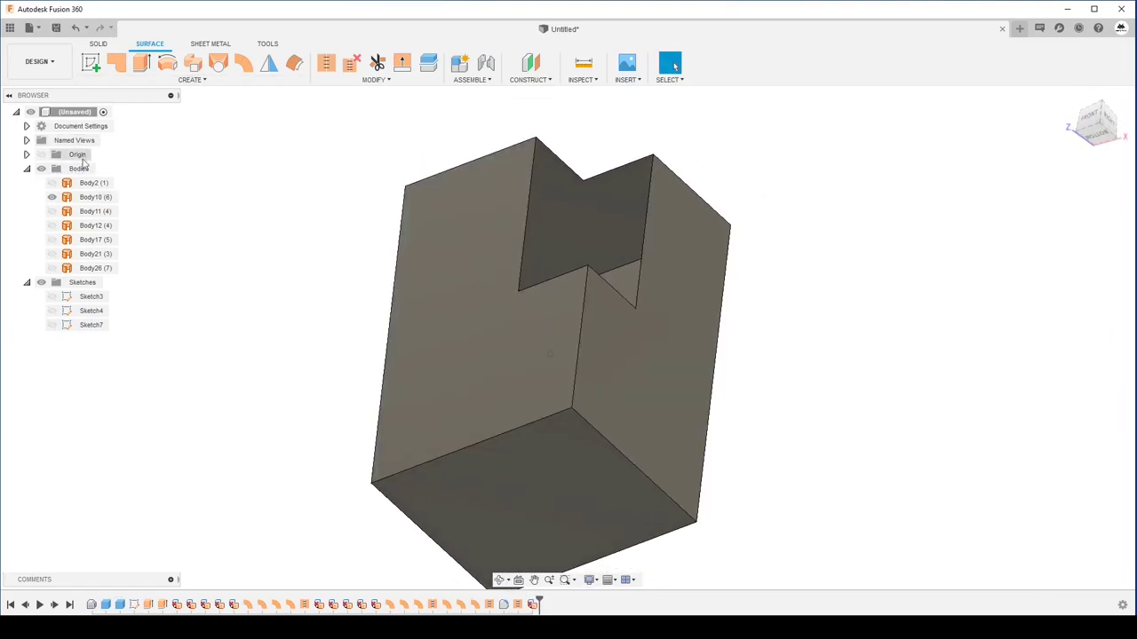
{"action": "left_click", "coordinate": [103, 198]}
{"action": "middle_click_drag", "start_coordinate": [491, 236], "coordinate": [568, 265], "text": "shift"}
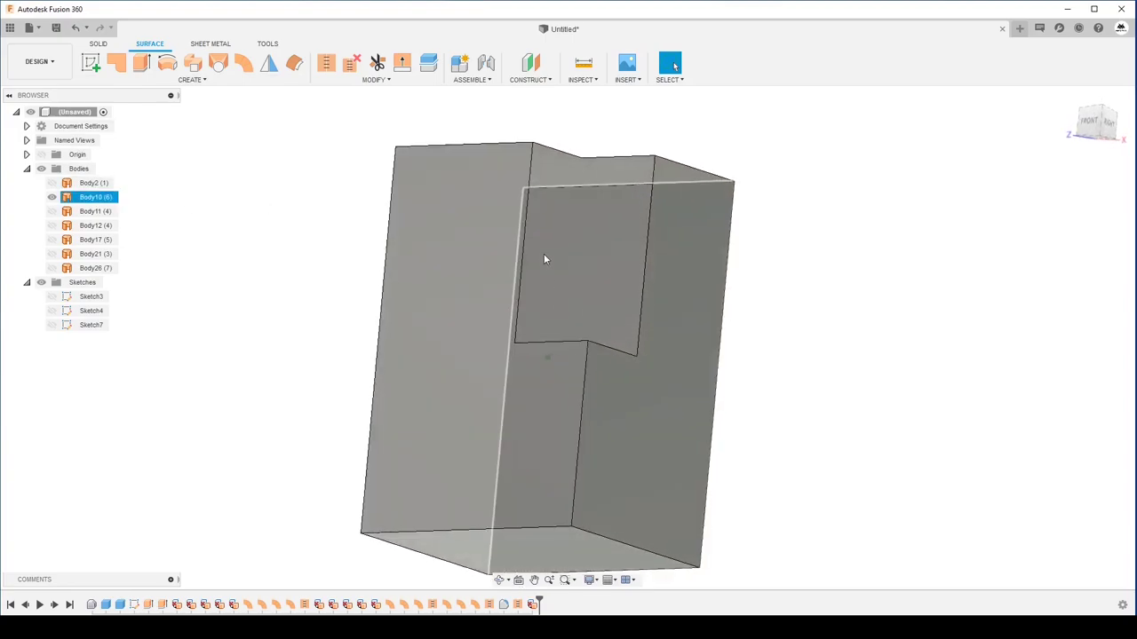
{"action": "key", "text": "Escape"}
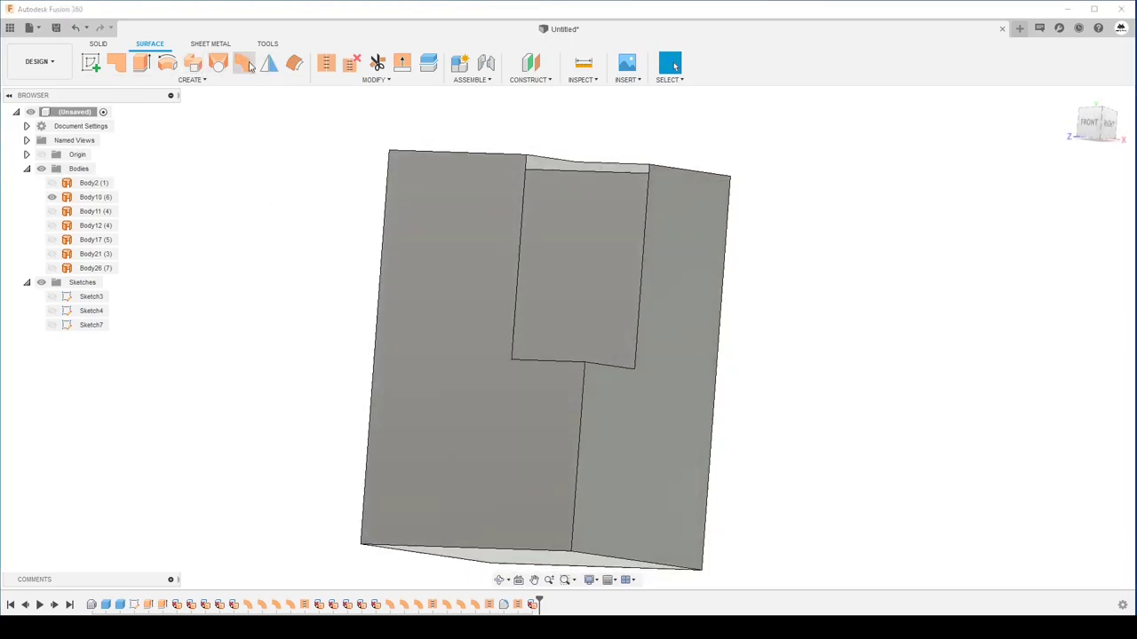
{"action": "left_click", "coordinate": [245, 64]}
- Add a Normal ruled surface at -10 mm around the pocket's edge loop
{"action": "left_click", "coordinate": [649, 218]}
{"action": "mouse_move", "coordinate": [649, 217]}
{"action": "middle_mouse_down", "text": "shift"}
{"action": "mouse_move", "coordinate": [644, 259]}
{"action": "mouse_move", "coordinate": [674, 258]}
{"action": "middle_mouse_up", "text": "shift"}
{"action": "left_click", "coordinate": [1068, 235]}
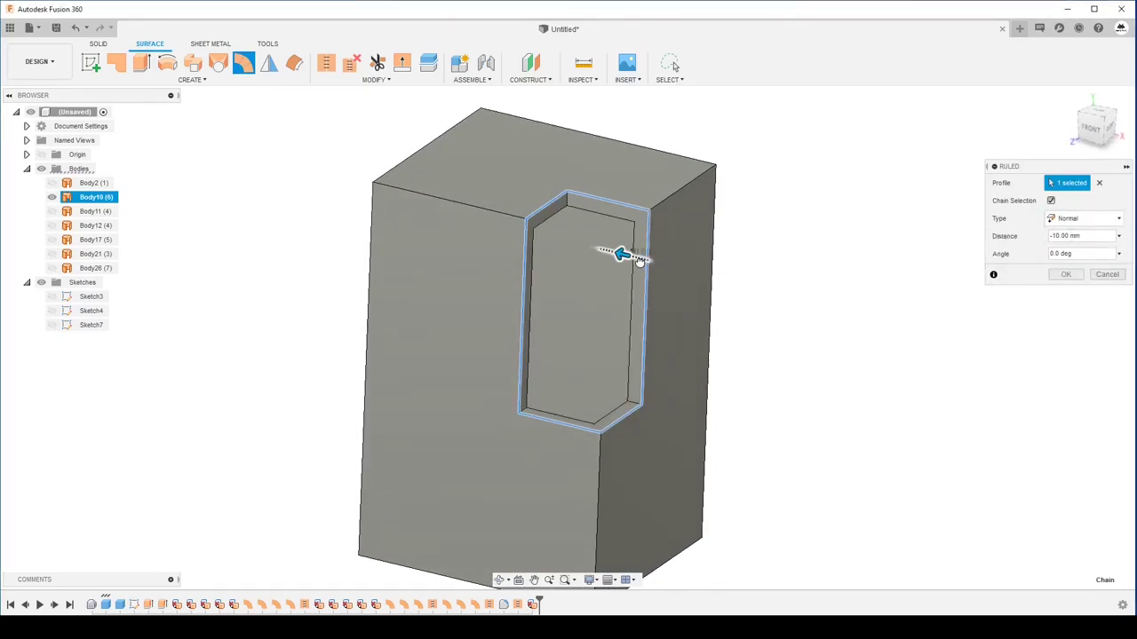
{"action": "mouse_move", "coordinate": [640, 265]}
{"action": "middle_mouse_down", "text": "shift"}
{"action": "mouse_move", "coordinate": [584, 278]}
{"action": "mouse_move", "coordinate": [637, 287]}
{"action": "middle_mouse_up", "text": "shift"}
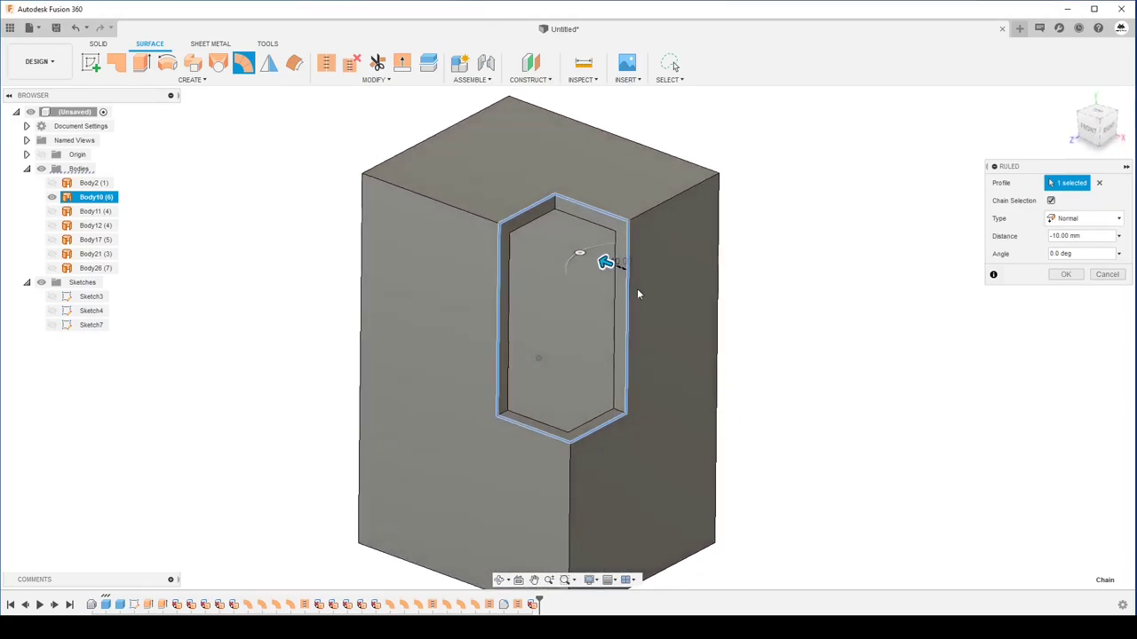
{"action": "left_click", "coordinate": [1066, 275]}
{"action": "middle_click_drag", "start_coordinate": [465, 178], "coordinate": [250, 93], "text": "shift"}
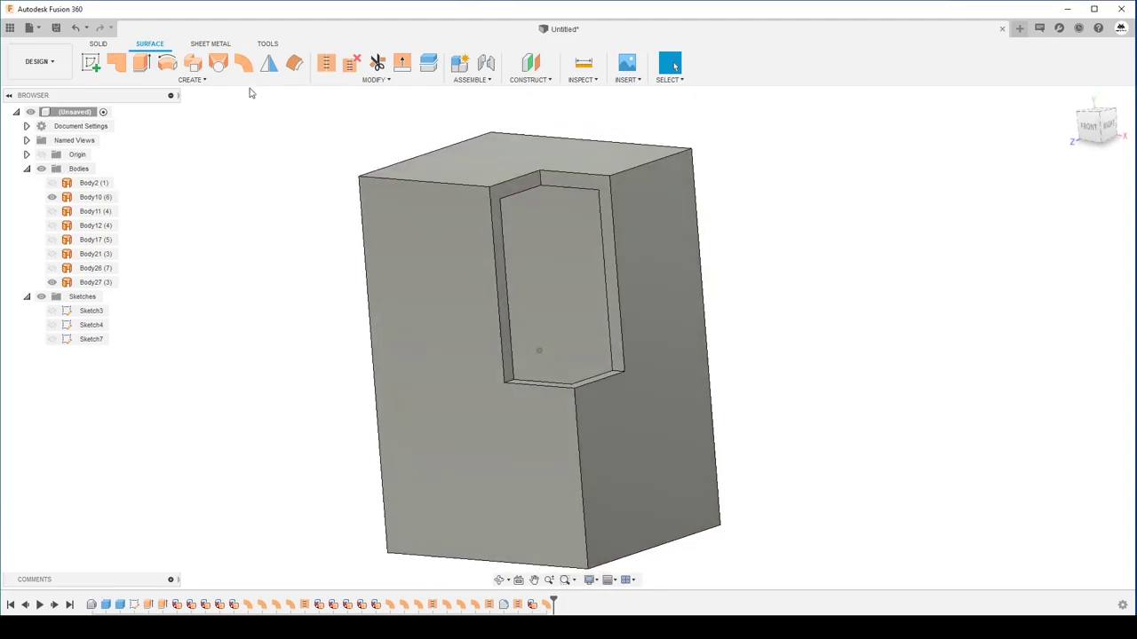
- Add a second Normal ruled surface at 10 mm on the pocket outline
{"action": "left_click", "coordinate": [600, 213]}
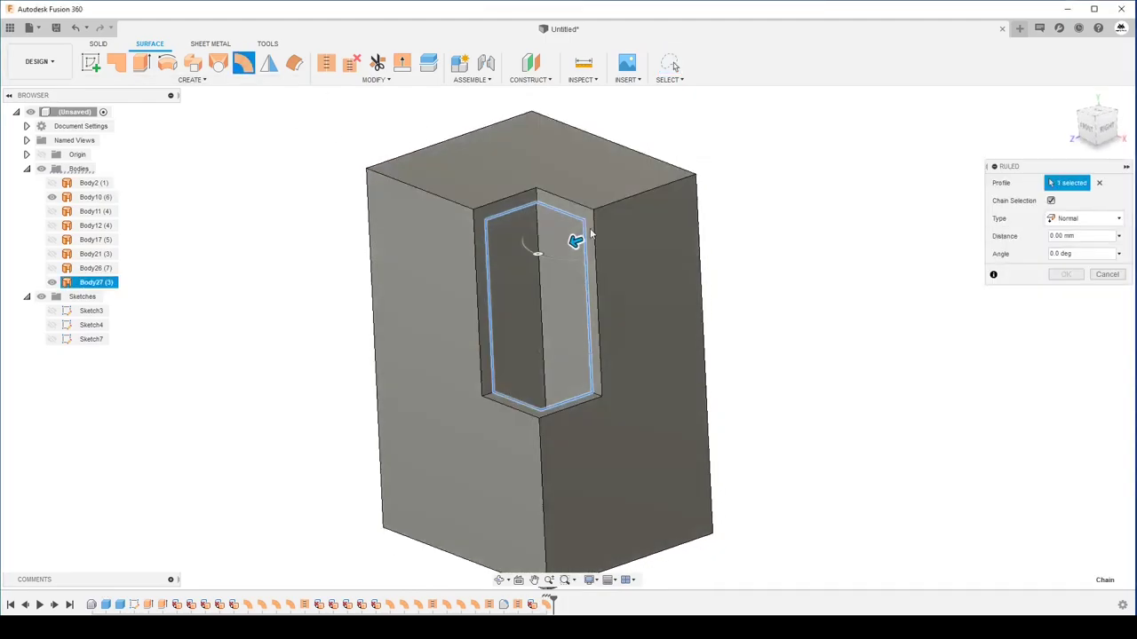
{"action": "scroll", "coordinate": [574, 236], "scroll_direction": "up", "scroll_amount": 3}
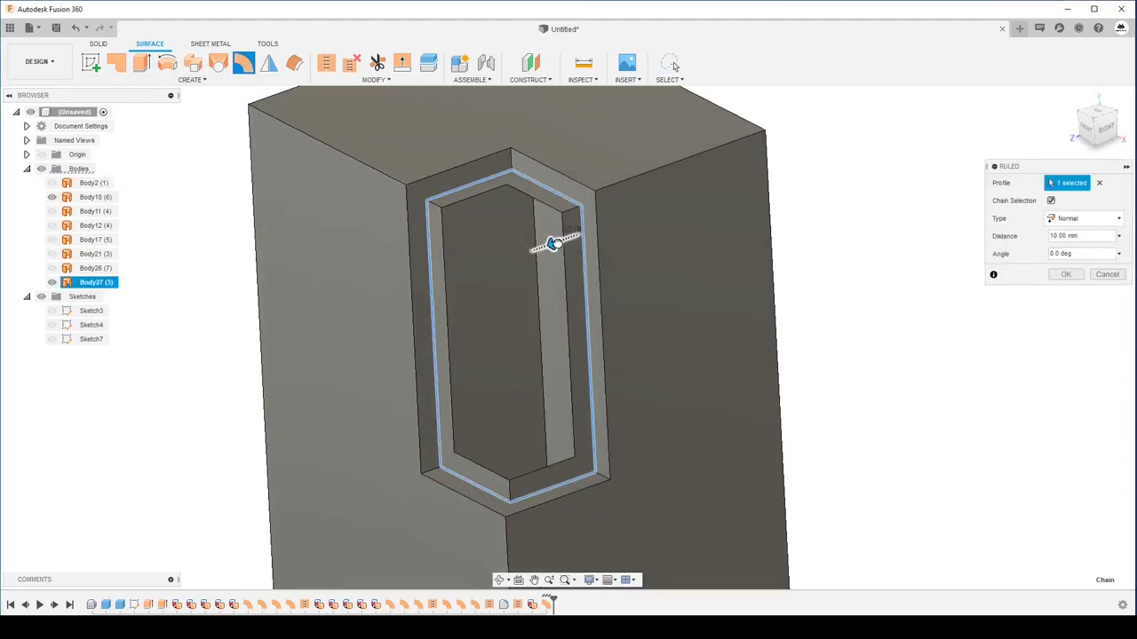
{"action": "key", "text": "Return"}
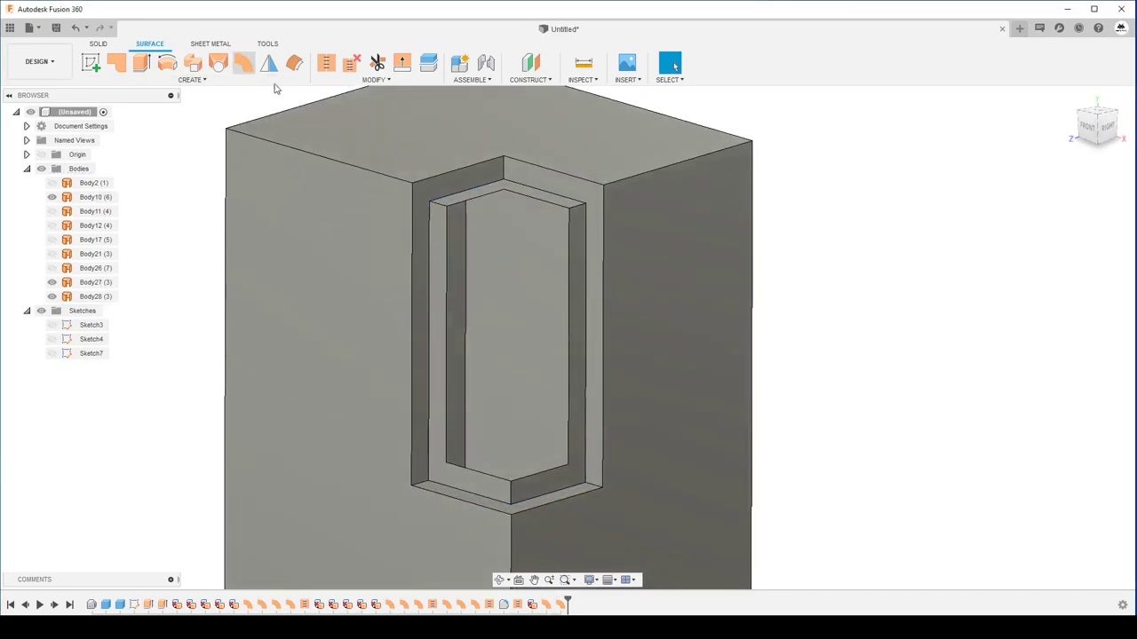
- Rule the hexagonal outline inside the pocket out 20 mm at 0°, creating Body29
{"action": "left_click", "coordinate": [569, 229]}
{"action": "middle_click_drag", "start_coordinate": [573, 229], "coordinate": [635, 383], "text": "shift"}
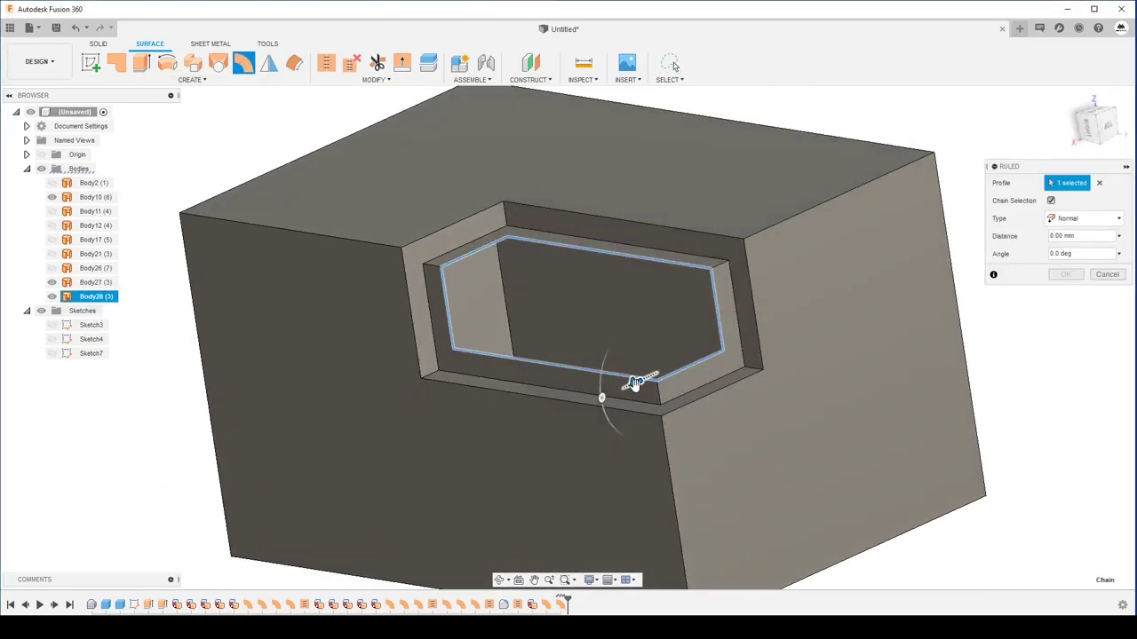
{"action": "left_click_drag", "start_coordinate": [635, 384], "coordinate": [615, 391]}
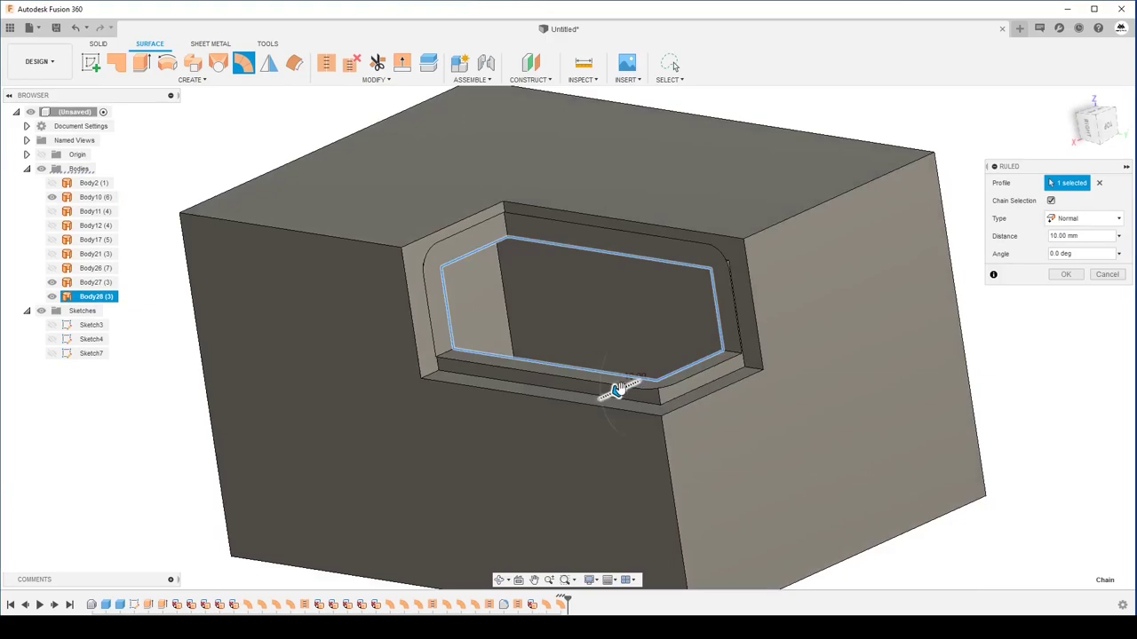
{"action": "middle_click_drag", "start_coordinate": [617, 390], "coordinate": [552, 355], "text": "shift"}
{"action": "scroll", "coordinate": [559, 345], "scroll_direction": "up", "scroll_amount": 3}
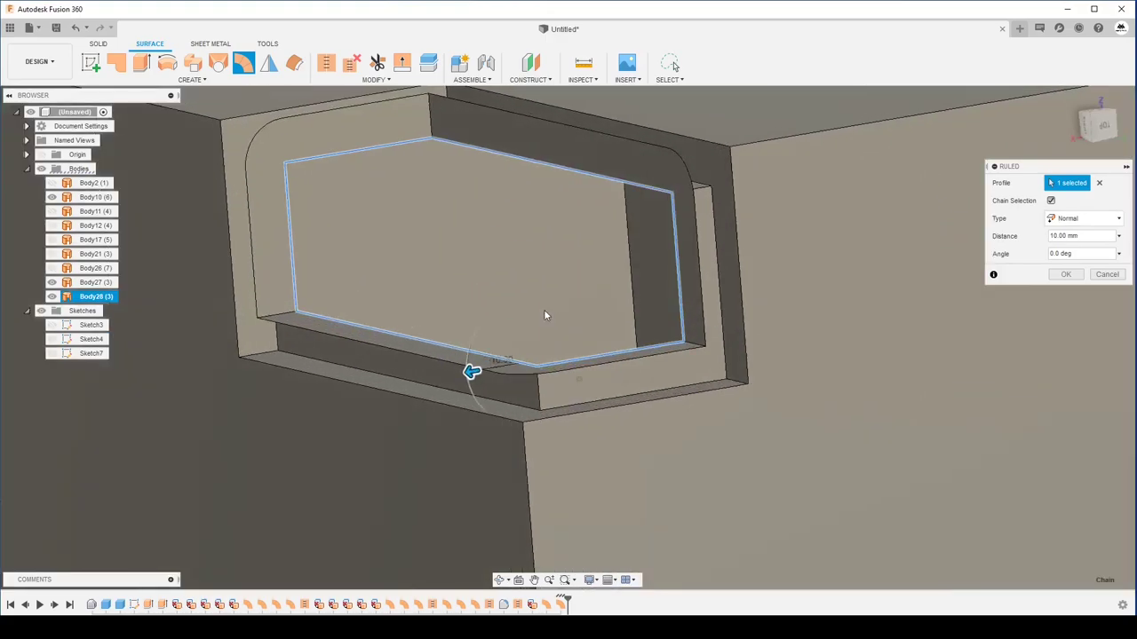
{"action": "mouse_move", "coordinate": [545, 316]}
{"action": "middle_mouse_down", "text": "shift"}
{"action": "mouse_move", "coordinate": [337, 284]}
{"action": "mouse_move", "coordinate": [351, 213]}
{"action": "middle_mouse_up", "text": "shift"}
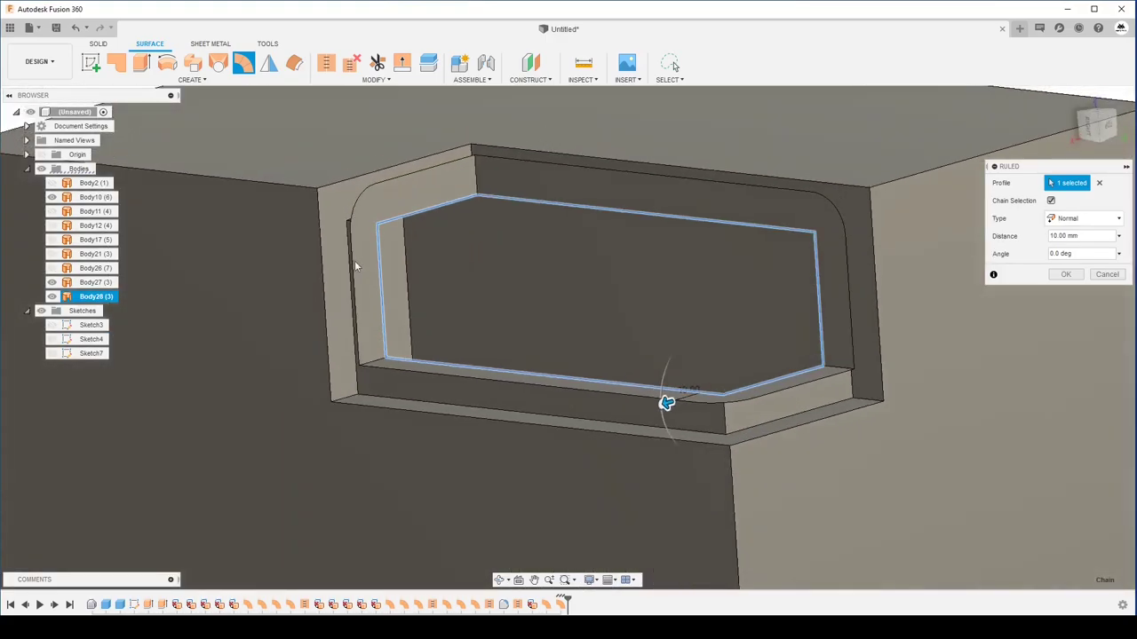
{"action": "mouse_move", "coordinate": [382, 186]}
{"action": "middle_mouse_down", "text": "shift"}
{"action": "mouse_move", "coordinate": [398, 178]}
{"action": "mouse_move", "coordinate": [456, 233]}
{"action": "mouse_move", "coordinate": [672, 208]}
{"action": "mouse_move", "coordinate": [506, 237]}
{"action": "mouse_move", "coordinate": [487, 333]}
{"action": "mouse_move", "coordinate": [377, 393]}
{"action": "middle_mouse_up", "text": "shift"}
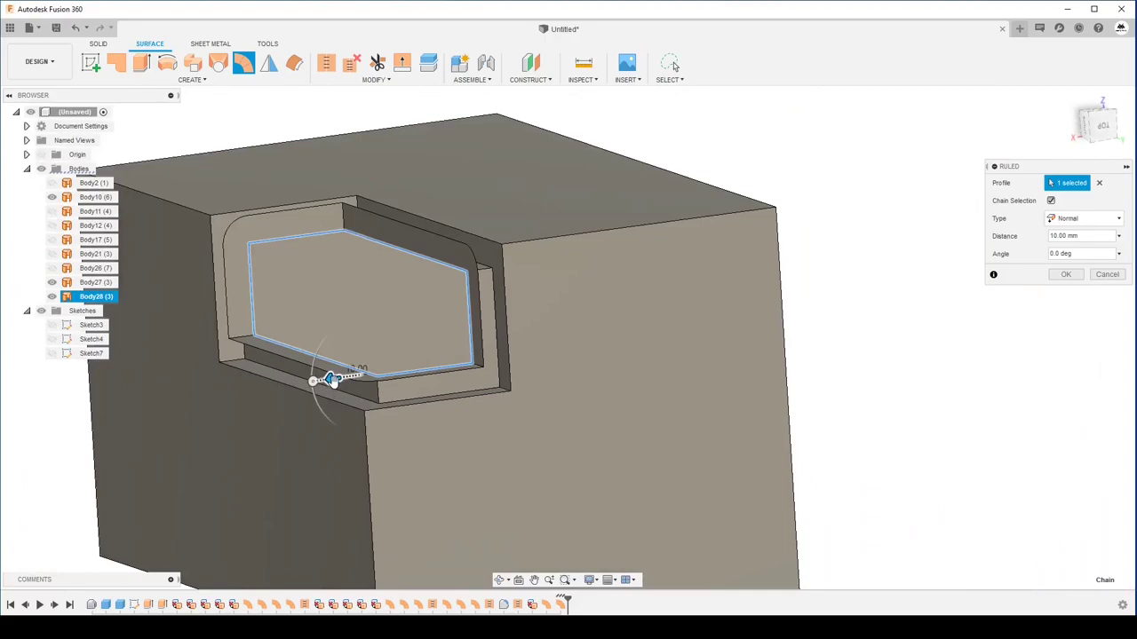
{"action": "left_click_drag", "start_coordinate": [331, 381], "coordinate": [305, 382]}
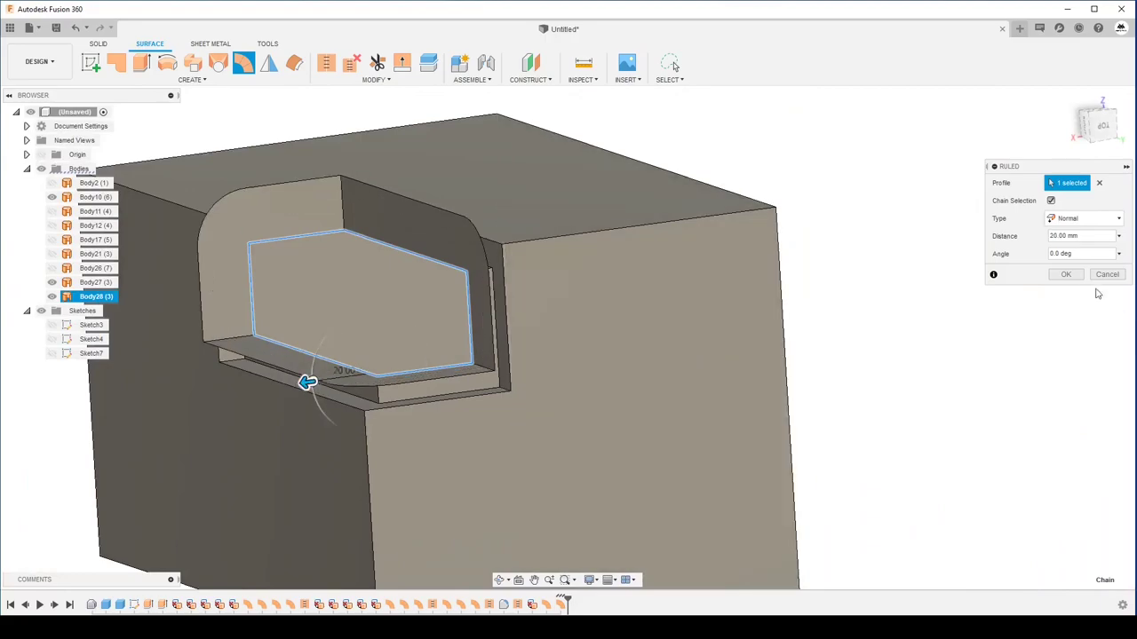
{"action": "left_click", "coordinate": [1066, 274]}
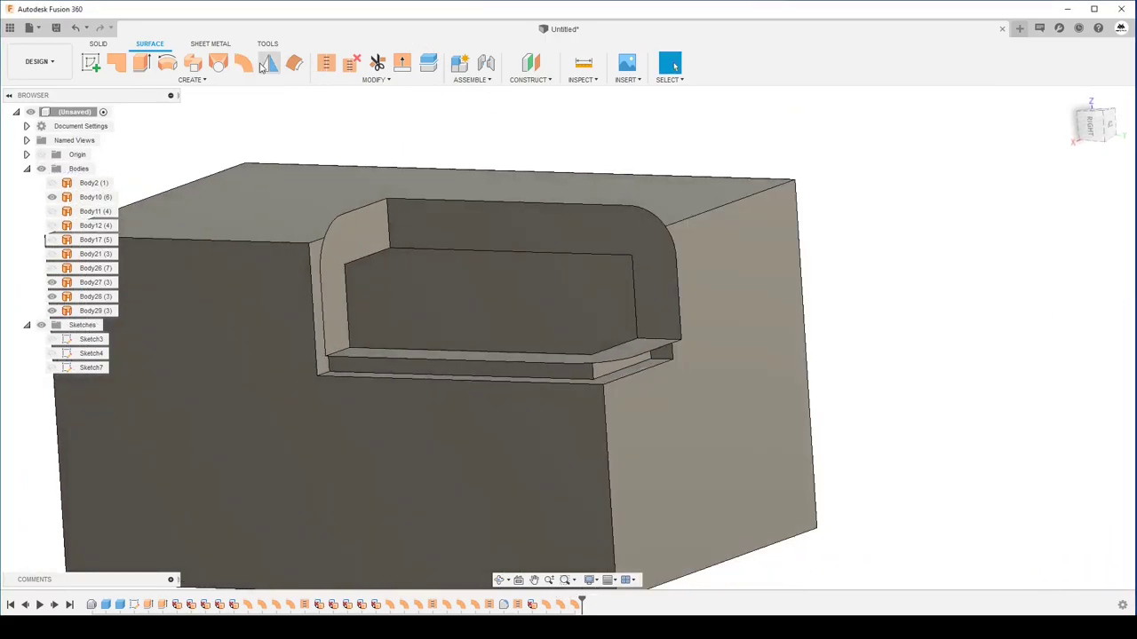
- Create a -20 mm Normal ruled surface from the pocket's rounded rim as Body30
{"action": "left_click", "coordinate": [244, 62]}
{"action": "left_click", "coordinate": [673, 241]}
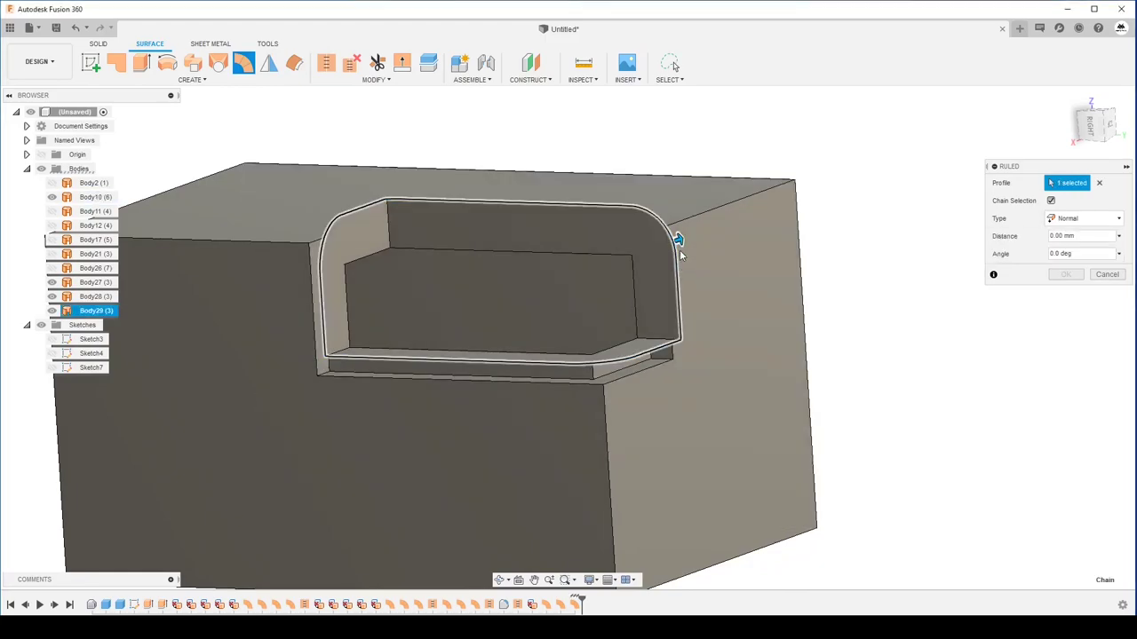
{"action": "left_click_drag", "start_coordinate": [674, 241], "coordinate": [644, 252]}
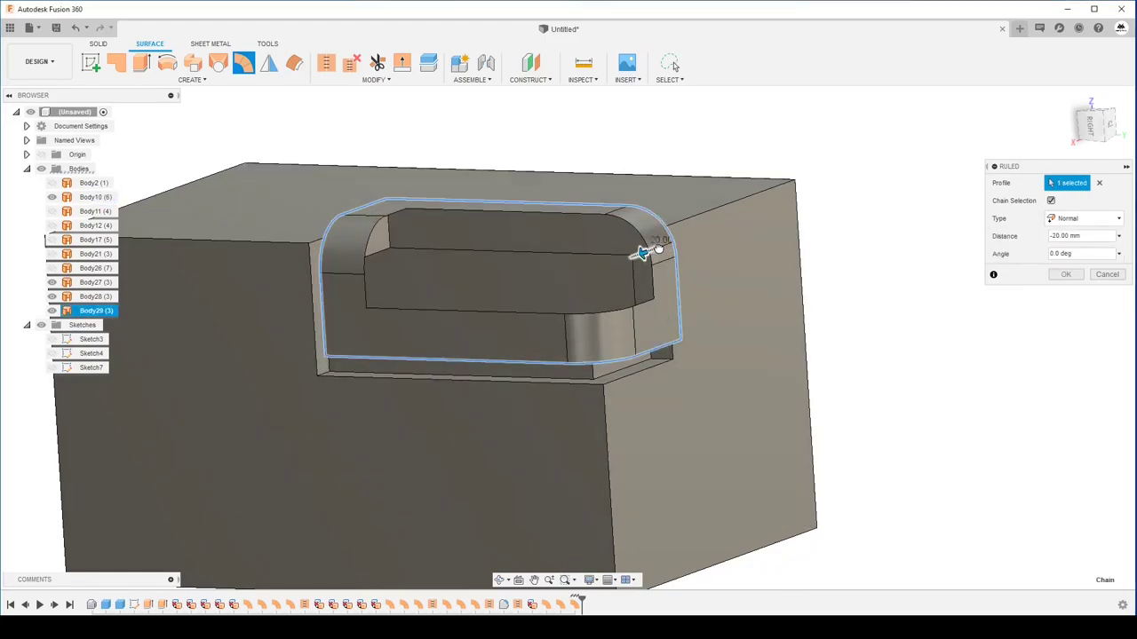
{"action": "mouse_move", "coordinate": [644, 253]}
{"action": "middle_mouse_down", "text": "shift"}
{"action": "mouse_move", "coordinate": [478, 323]}
{"action": "mouse_move", "coordinate": [442, 250]}
{"action": "middle_mouse_up", "text": "shift"}
{"action": "left_click", "coordinate": [1072, 275]}
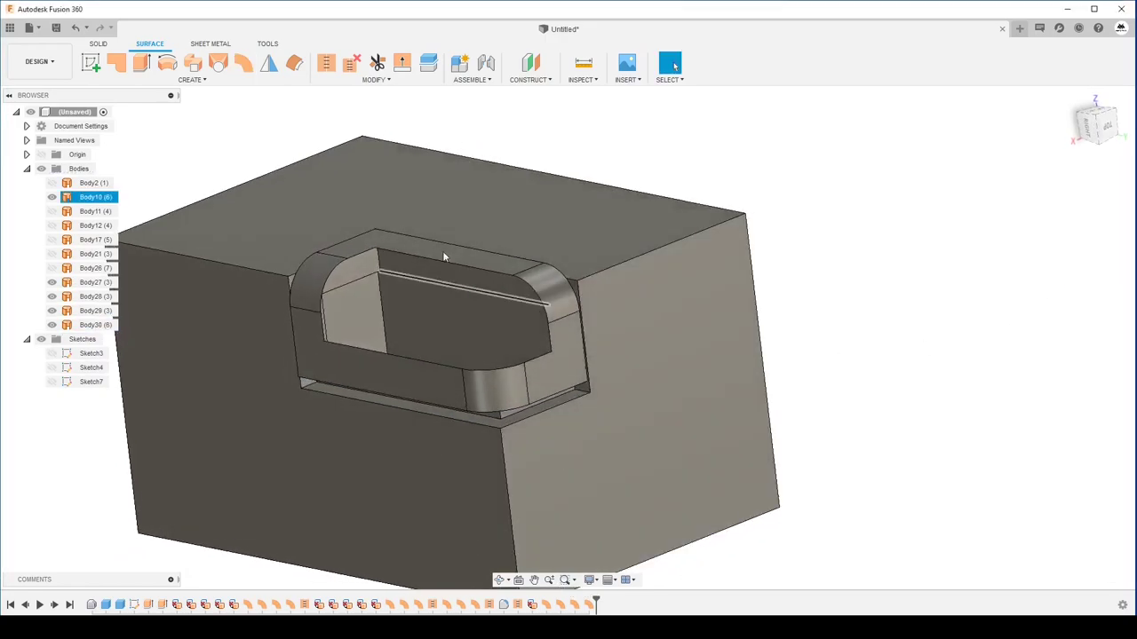
{"action": "left_click", "coordinate": [116, 62]}
{"action": "left_click", "coordinate": [597, 357]}
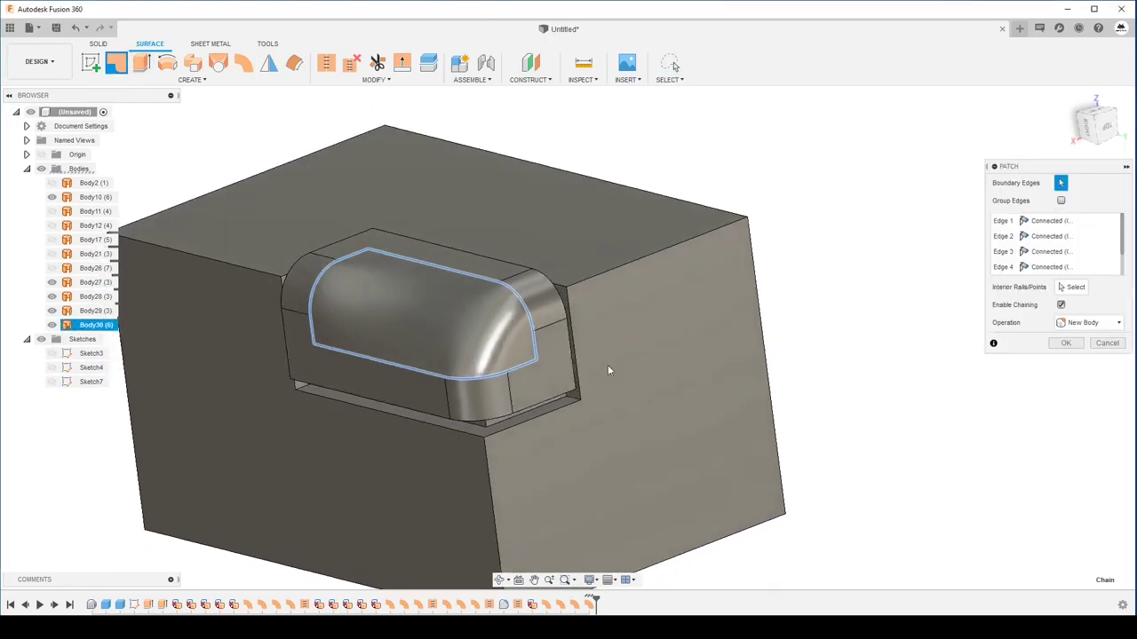
{"action": "mouse_move", "coordinate": [610, 372]}
{"action": "middle_mouse_down", "text": "shift"}
{"action": "mouse_move", "coordinate": [503, 297]}
{"action": "mouse_move", "coordinate": [596, 254]}
{"action": "mouse_move", "coordinate": [675, 257]}
{"action": "middle_mouse_up", "text": "shift"}
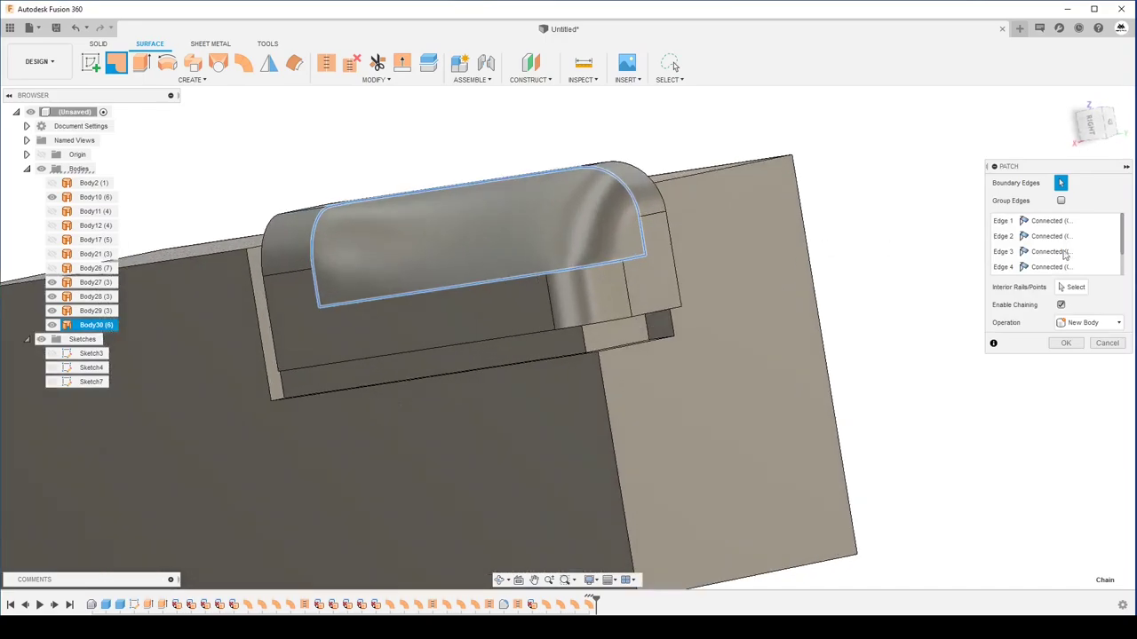
{"action": "left_click", "coordinate": [1061, 201]}
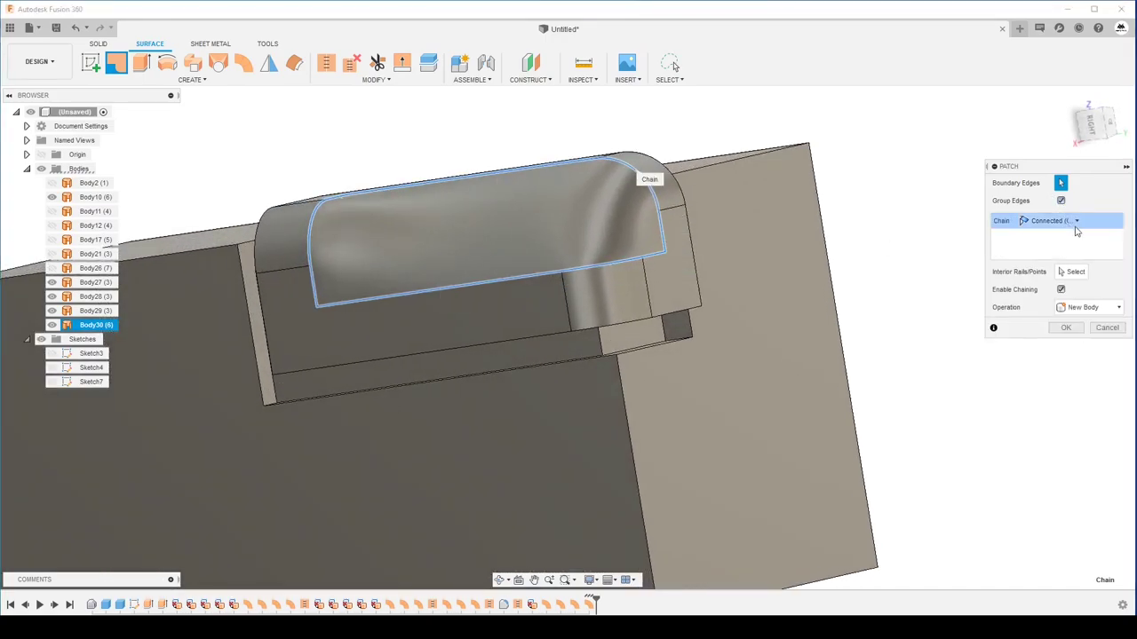
{"action": "left_click", "coordinate": [1074, 260]}
{"action": "middle_click_drag", "start_coordinate": [609, 178], "coordinate": [658, 236], "text": "shift"}
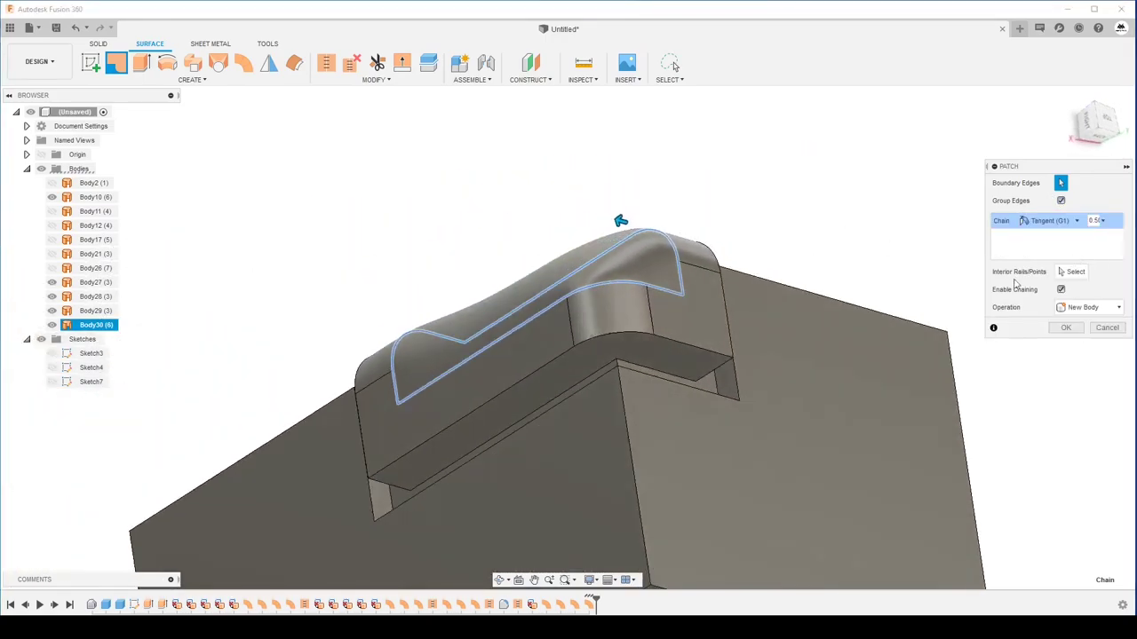
{"action": "left_click", "coordinate": [1107, 327]}
{"action": "middle_click_drag", "start_coordinate": [1108, 332], "coordinate": [631, 211], "text": "shift"}
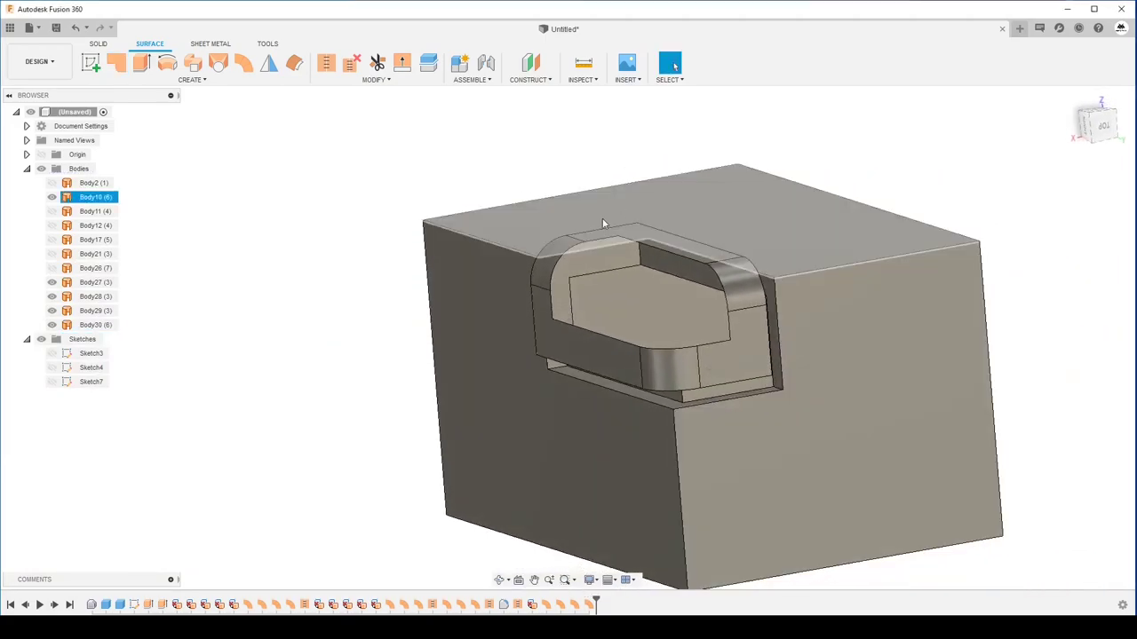
- Extrude the rounded edge as a surface out to 20 mm
{"action": "left_click", "coordinate": [143, 64]}
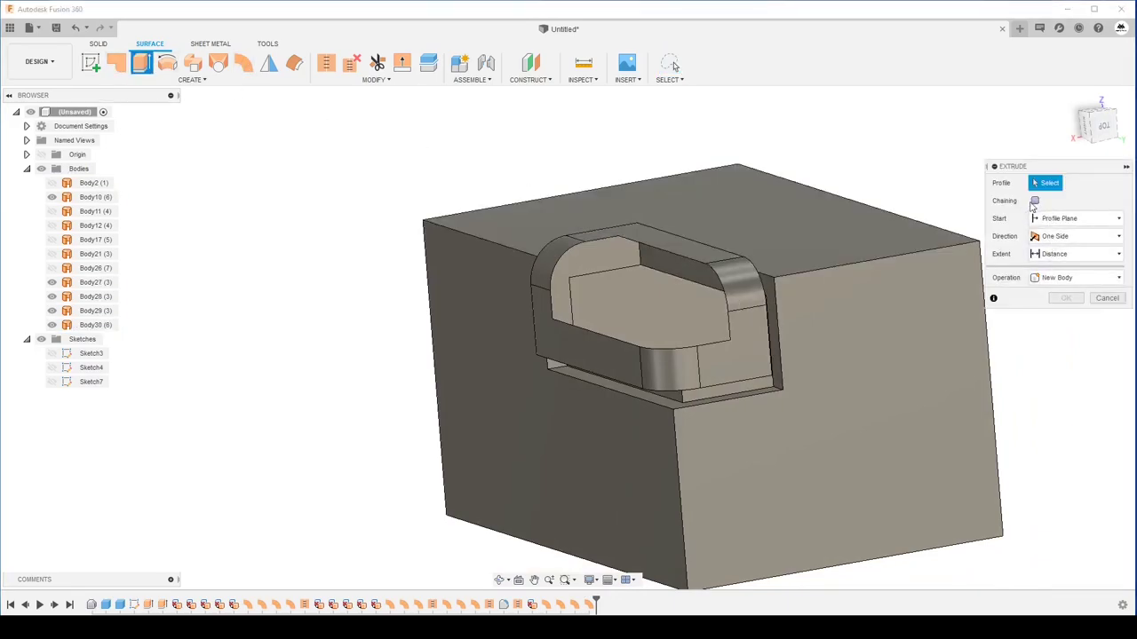
{"action": "left_click", "coordinate": [721, 286]}
{"action": "scroll", "coordinate": [724, 280], "scroll_direction": "up", "scroll_amount": 2}
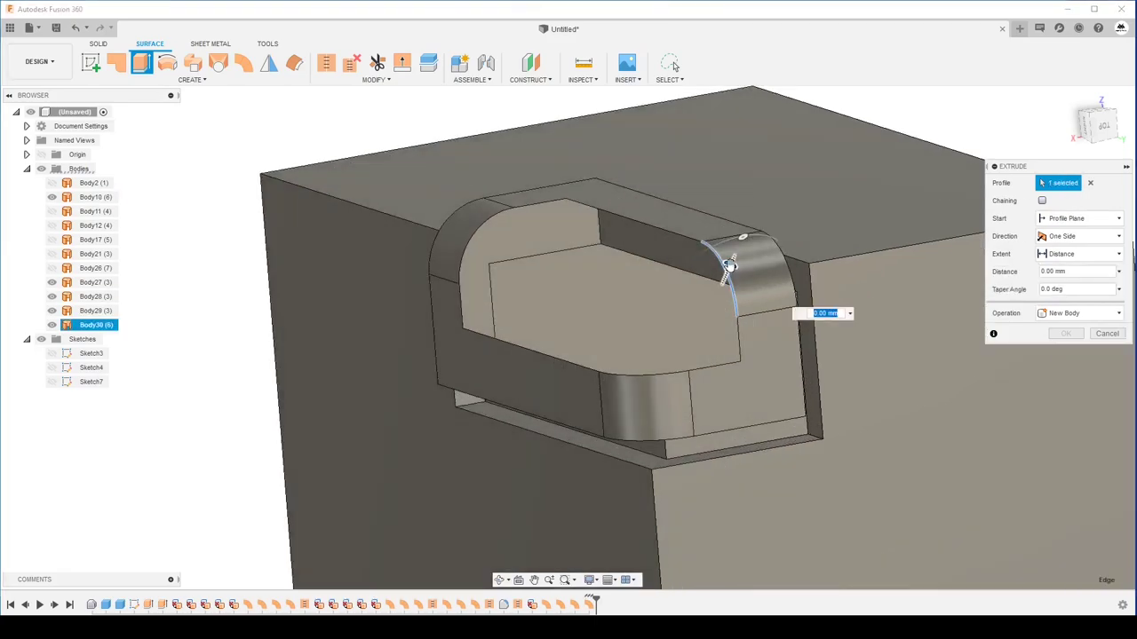
{"action": "left_click_drag", "start_coordinate": [730, 263], "coordinate": [728, 249]}
{"action": "middle_click_drag", "start_coordinate": [728, 249], "coordinate": [680, 223], "text": "shift"}
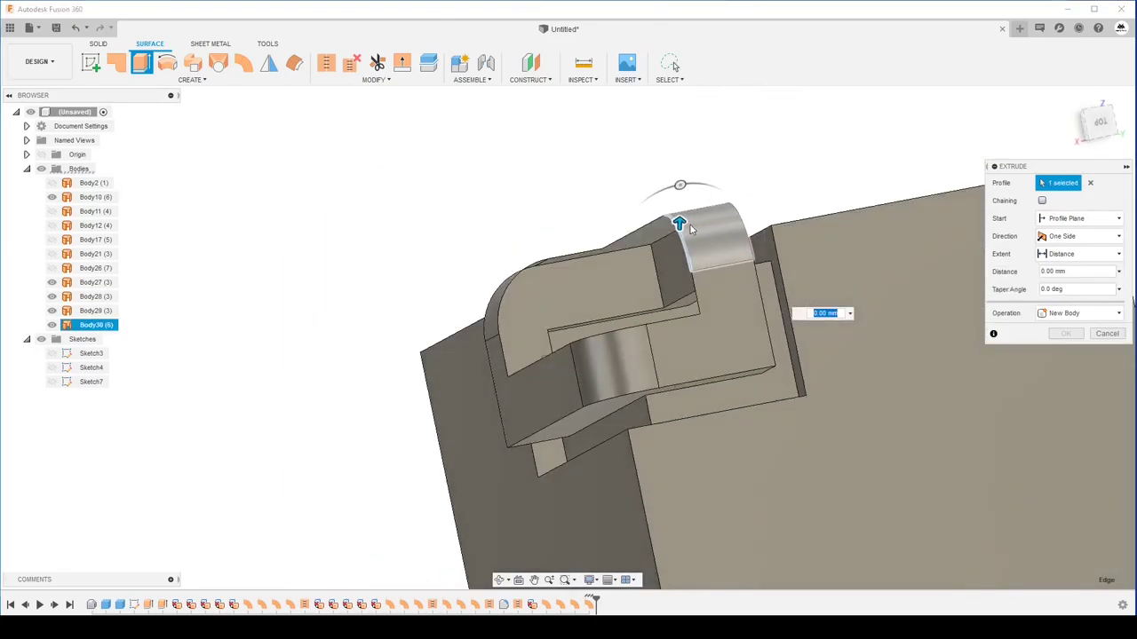
{"action": "left_click_drag", "start_coordinate": [682, 194], "coordinate": [676, 169]}
{"action": "middle_click_drag", "start_coordinate": [676, 169], "coordinate": [675, 155], "text": "shift"}
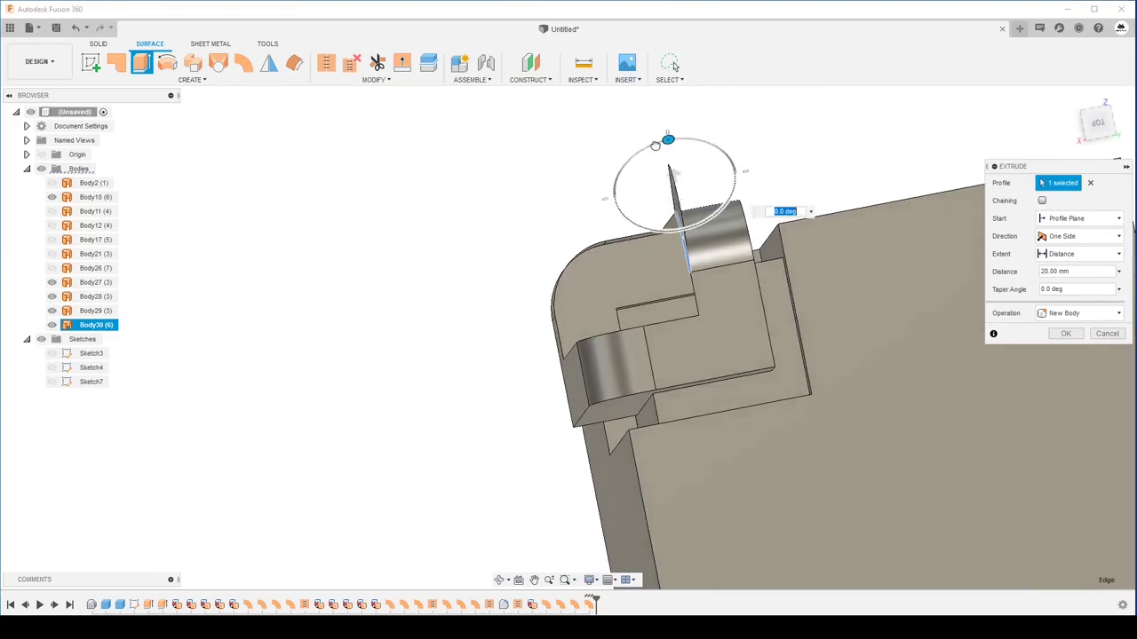
- Try a taper angle on the extrusion, then abandon it after it fails
{"action": "left_click_drag", "start_coordinate": [654, 143], "coordinate": [627, 218]}
{"action": "middle_click_drag", "start_coordinate": [698, 235], "coordinate": [663, 231], "text": "shift"}
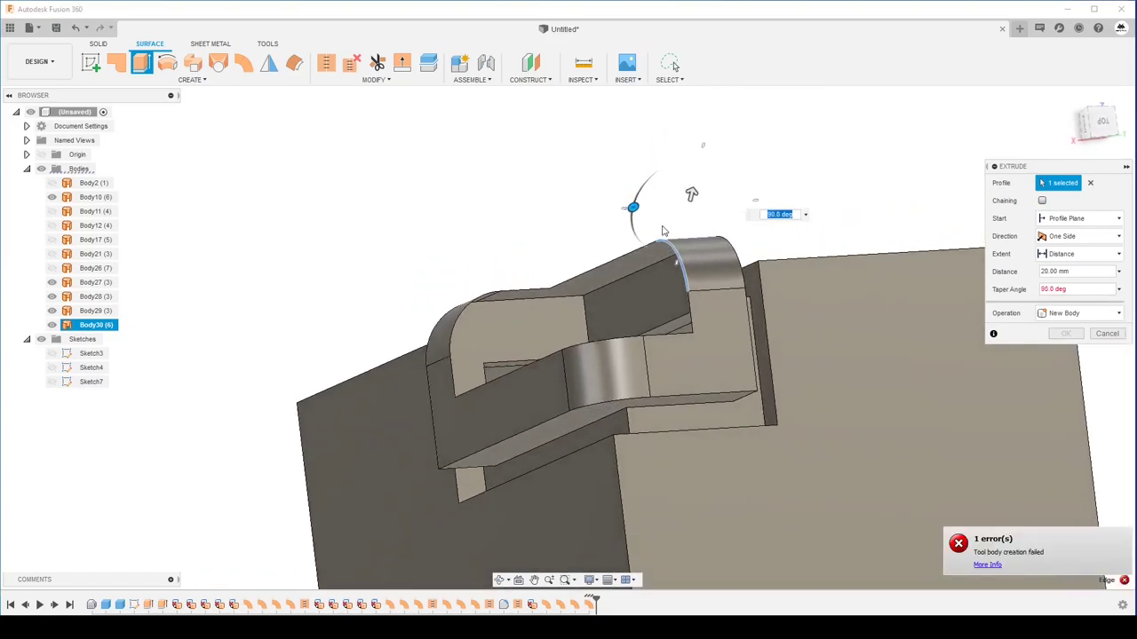
{"action": "left_click_drag", "start_coordinate": [631, 207], "coordinate": [709, 172]}
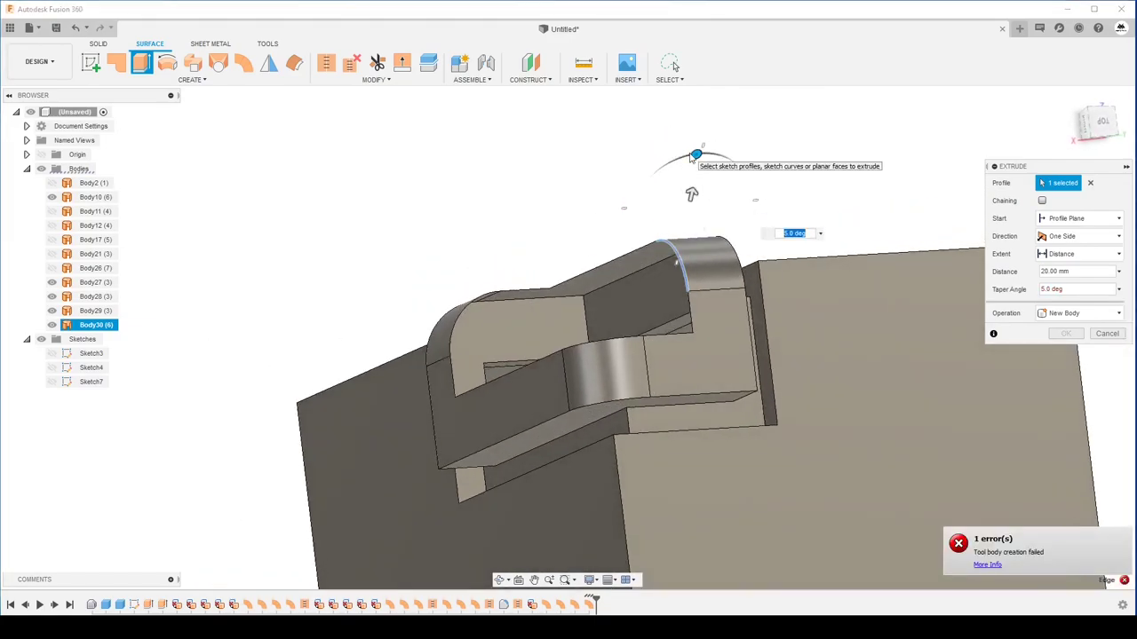
{"action": "middle_click_drag", "start_coordinate": [692, 157], "coordinate": [680, 151], "text": "shift"}
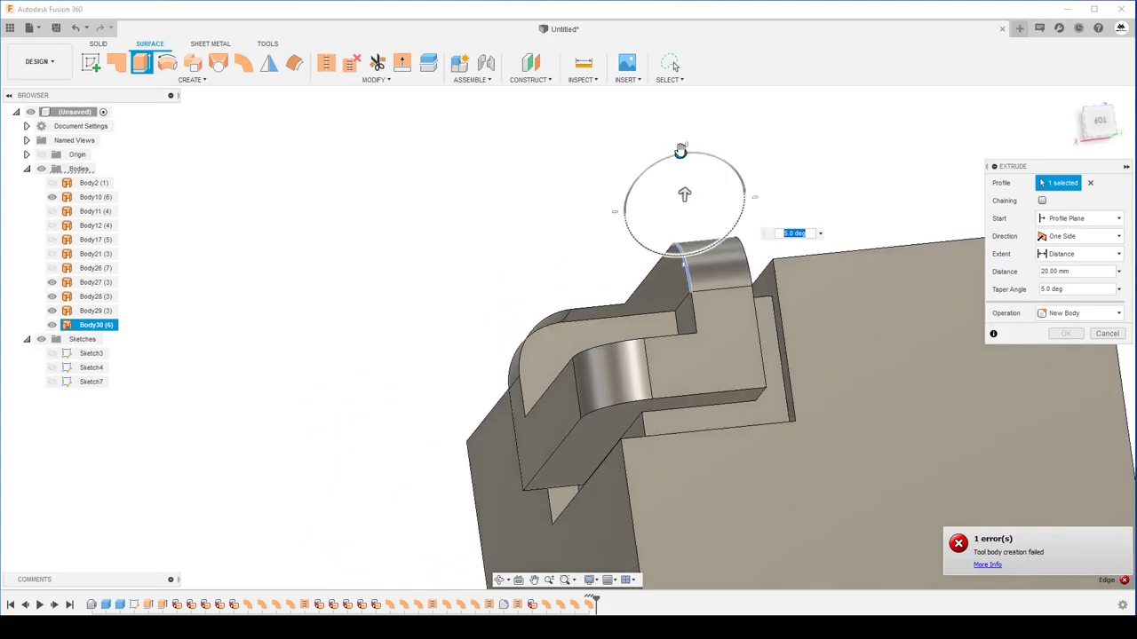
{"action": "left_click", "coordinate": [1107, 333]}
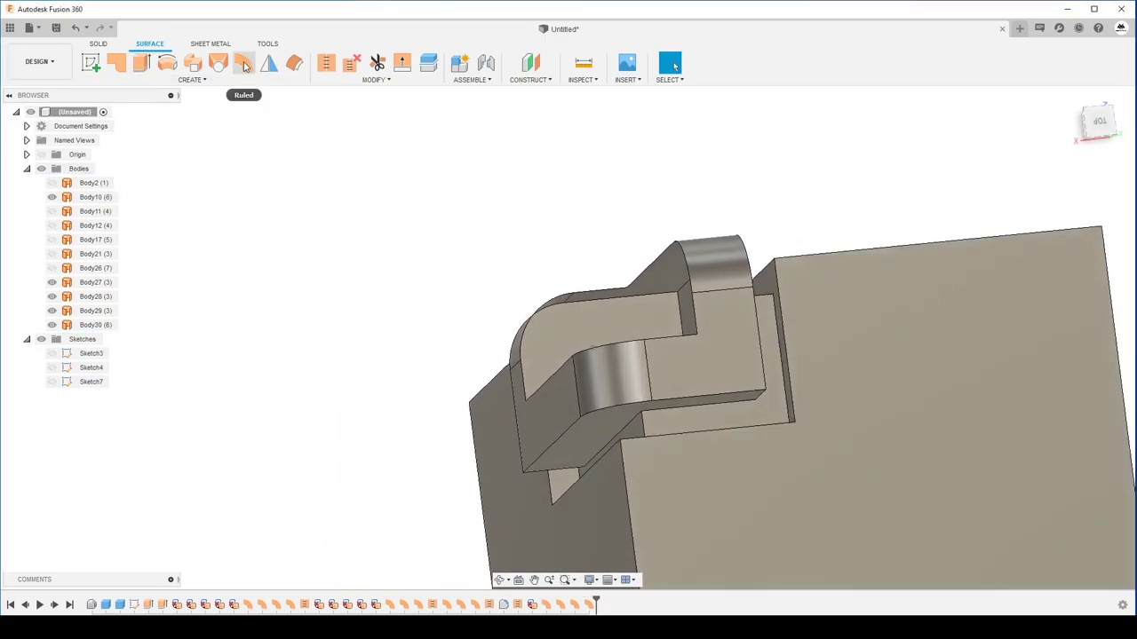
- Preview a 10 mm, 40° ruled flange on the curved edge, then clear that profile
{"action": "left_click", "coordinate": [242, 62]}
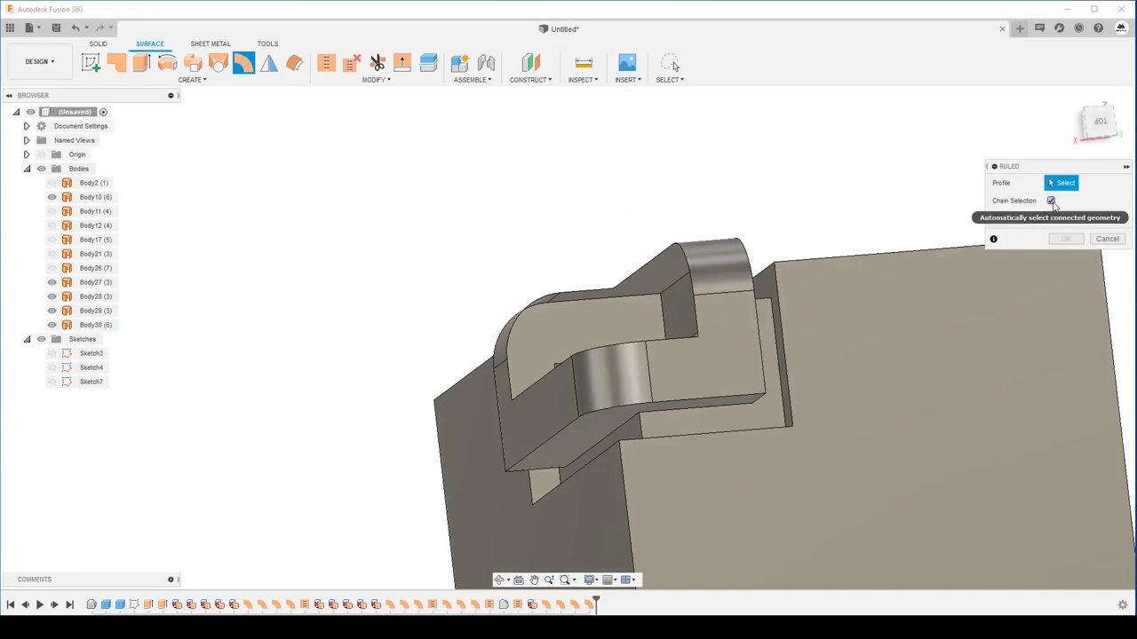
{"action": "left_click", "coordinate": [691, 269]}
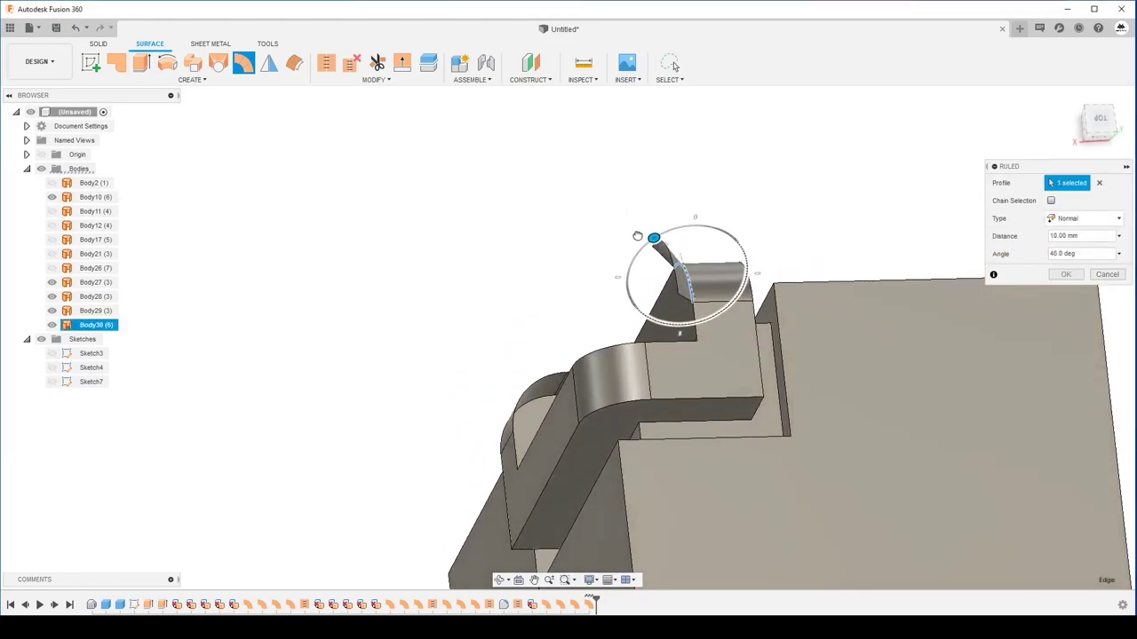
{"action": "middle_click_drag", "start_coordinate": [653, 230], "coordinate": [622, 351], "text": "shift"}
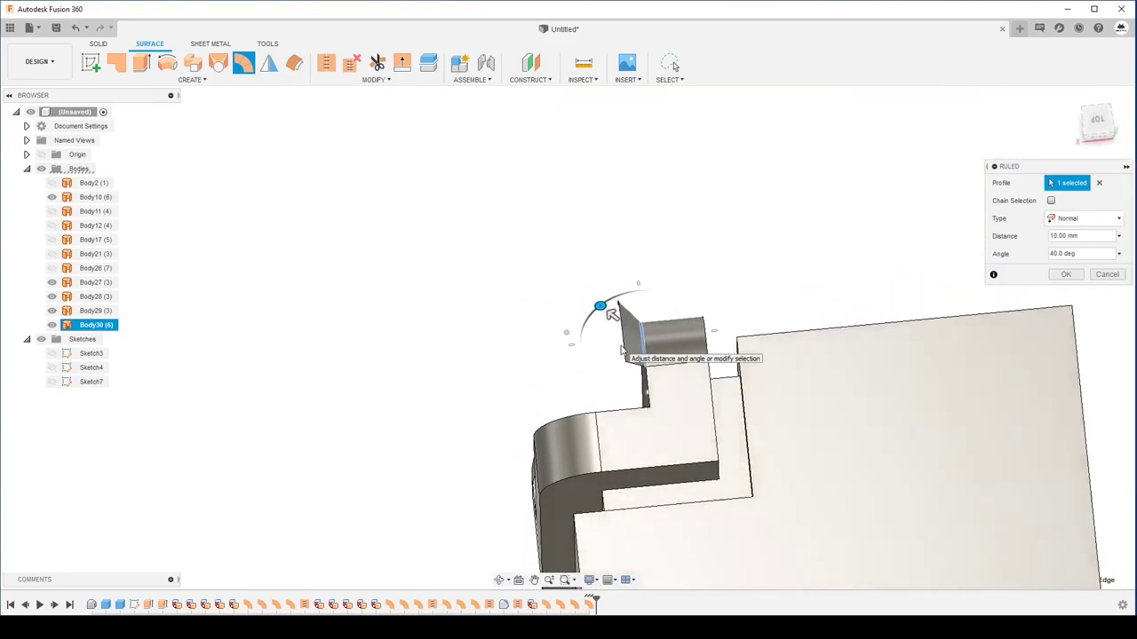
{"action": "middle_click_drag", "start_coordinate": [621, 351], "coordinate": [581, 334], "text": "shift"}
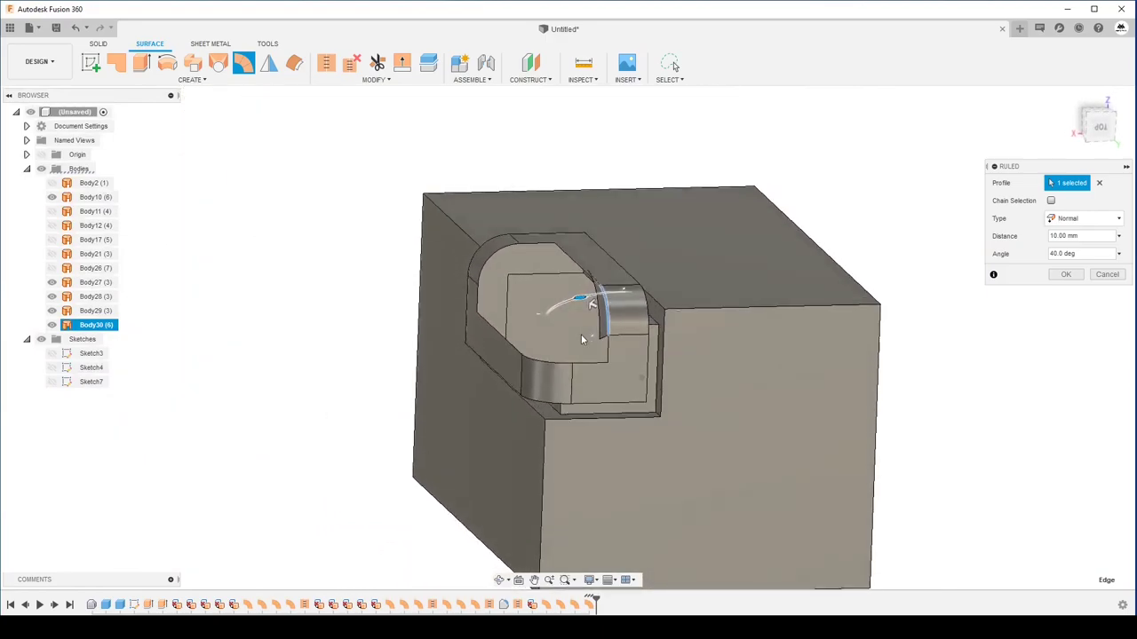
{"action": "left_click", "coordinate": [1099, 183]}
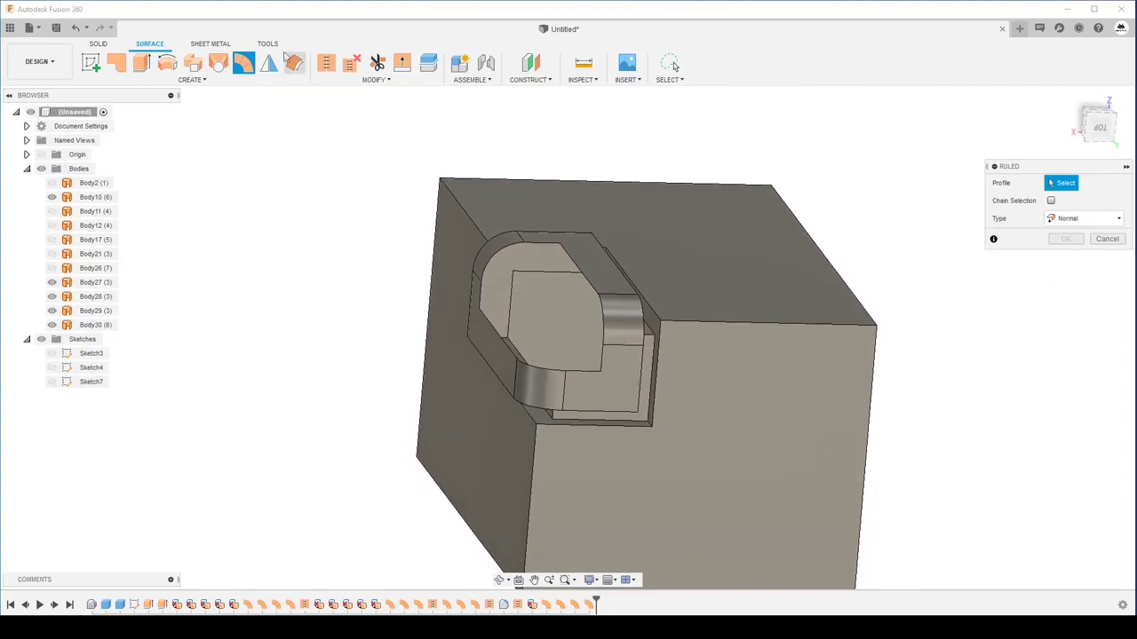
- Add 90° ruled surfaces off two curved pocket edges: 70 mm and a long extension
{"action": "left_click", "coordinate": [601, 324]}
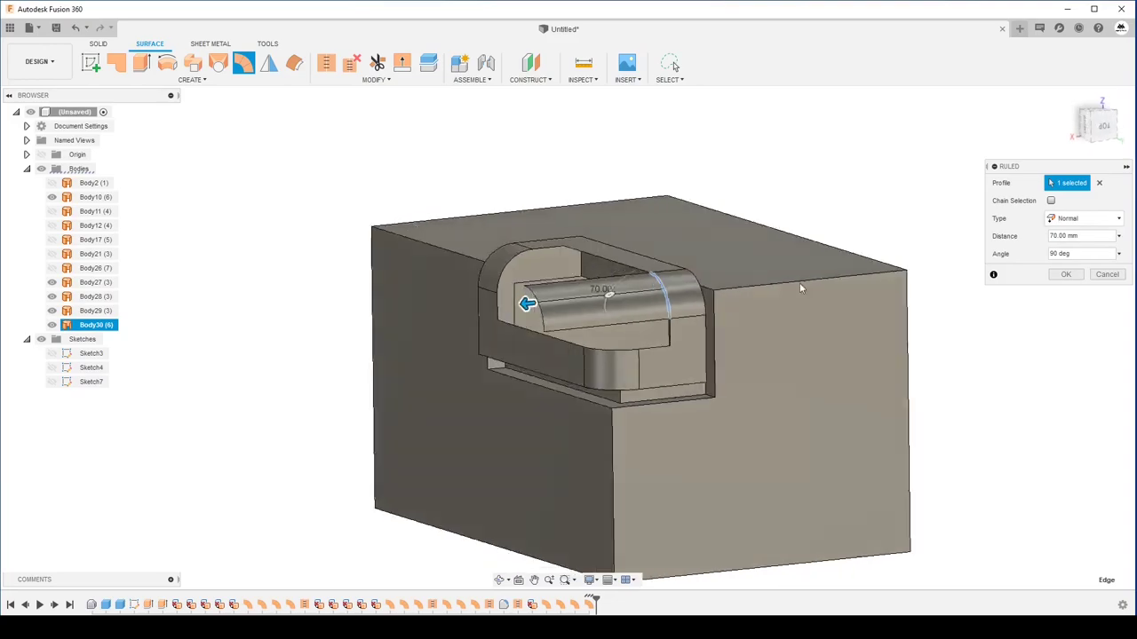
{"action": "left_click", "coordinate": [1066, 274]}
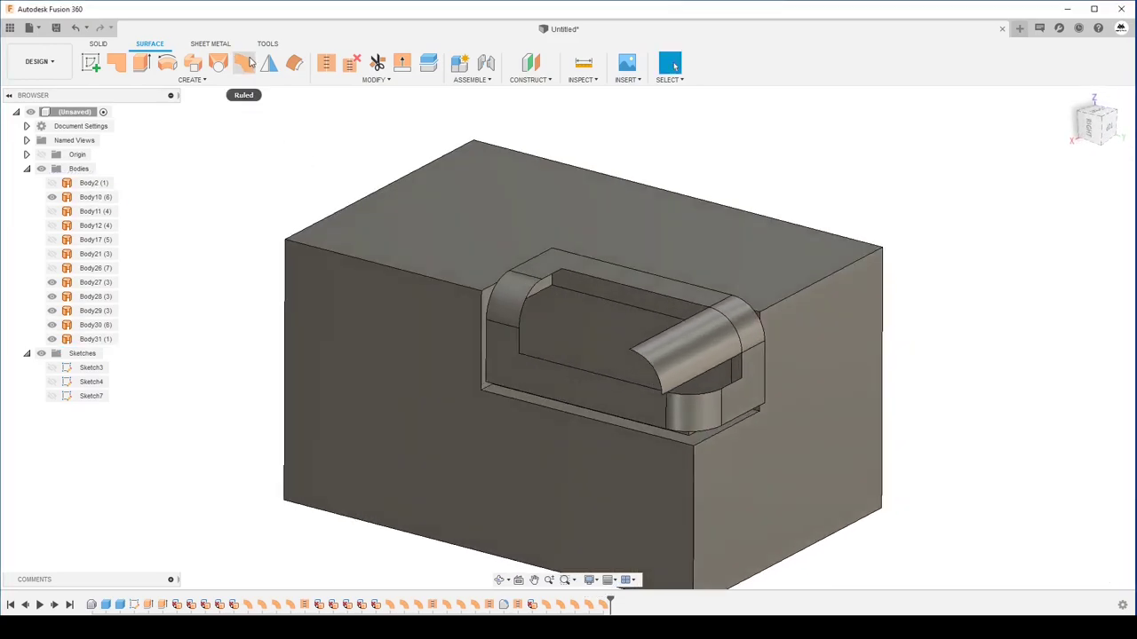
{"action": "left_click", "coordinate": [243, 62]}
{"action": "left_click", "coordinate": [534, 306]}
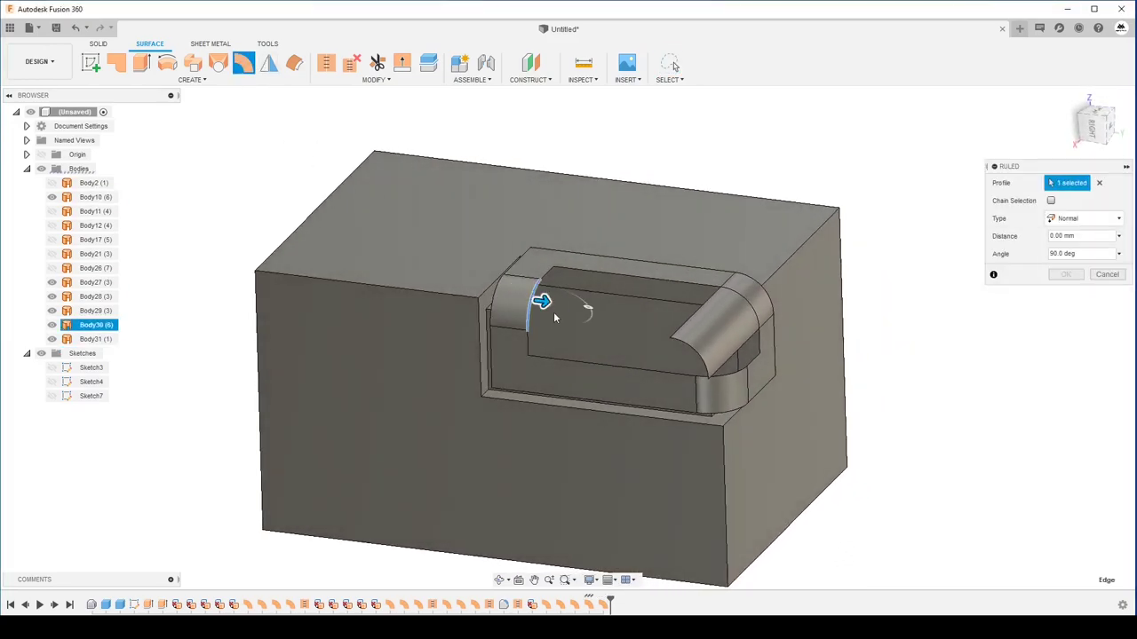
{"action": "left_click_drag", "start_coordinate": [543, 302], "coordinate": [866, 345]}
{"action": "left_click", "coordinate": [1065, 274]}
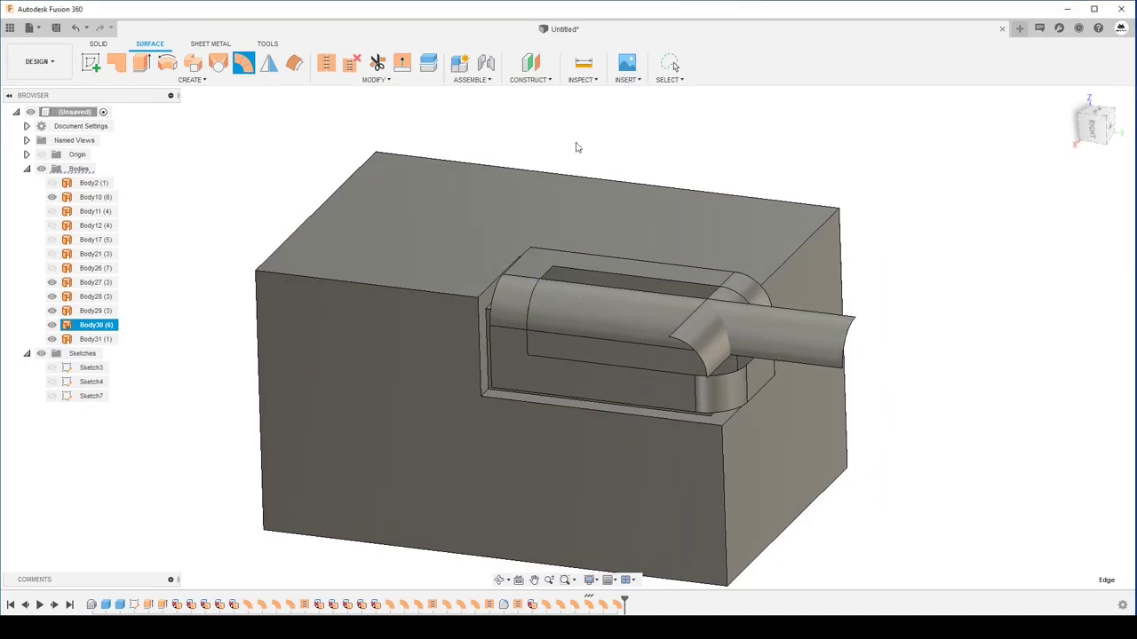
- Add a 60 mm, 90° ruled surface off the lower curved edge as Body33
{"action": "left_click", "coordinate": [245, 62]}
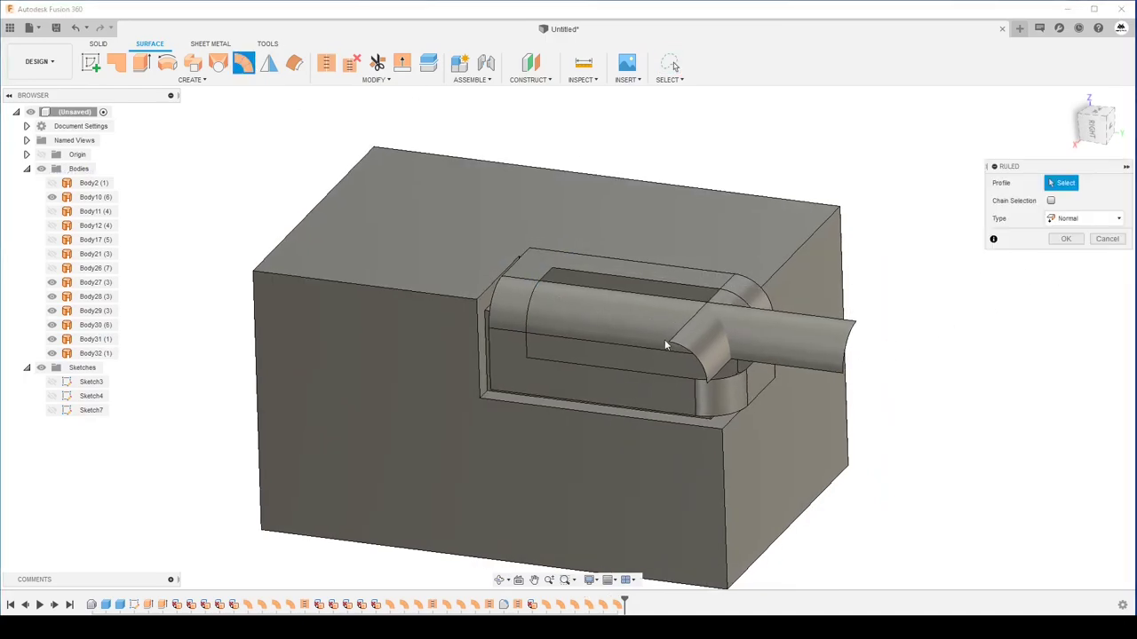
{"action": "left_click", "coordinate": [737, 382]}
{"action": "middle_click_drag", "start_coordinate": [728, 252], "coordinate": [675, 293], "text": "shift"}
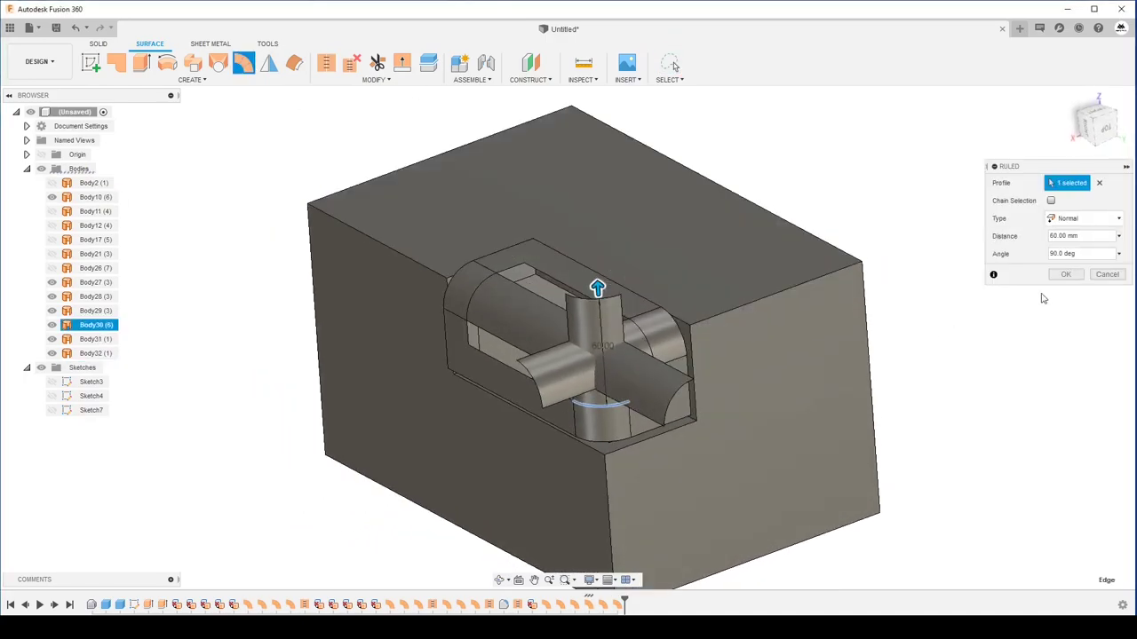
{"action": "left_click", "coordinate": [1065, 274]}
{"action": "middle_click_drag", "start_coordinate": [1057, 279], "coordinate": [657, 195], "text": "shift"}
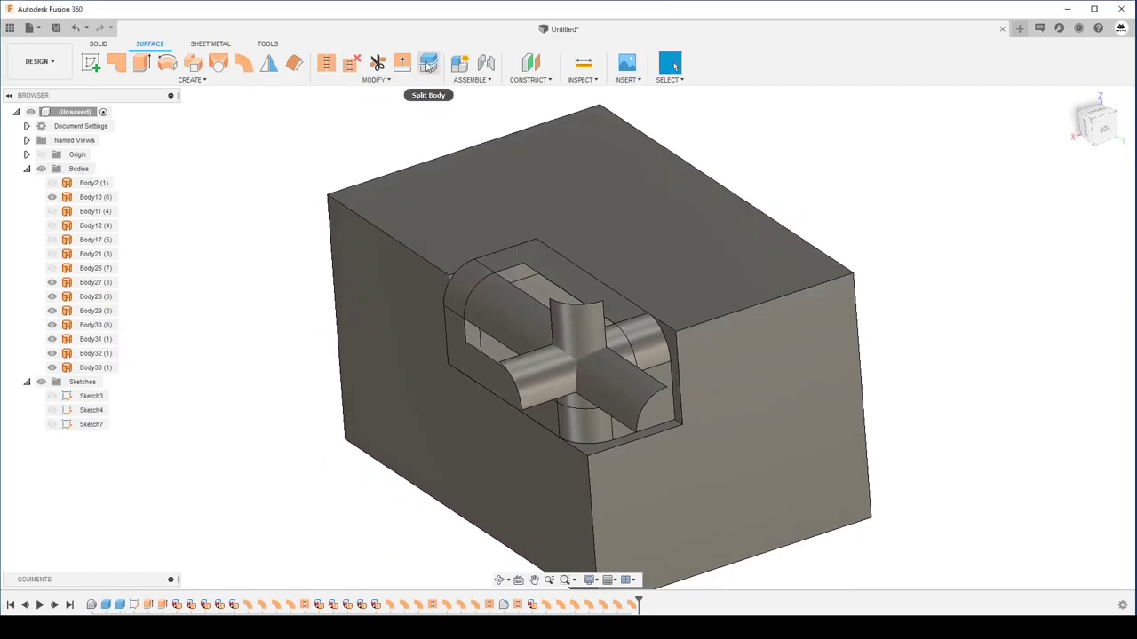
- Split the long ruled tube with the curved surface, creating Body34
{"action": "left_click", "coordinate": [429, 64]}
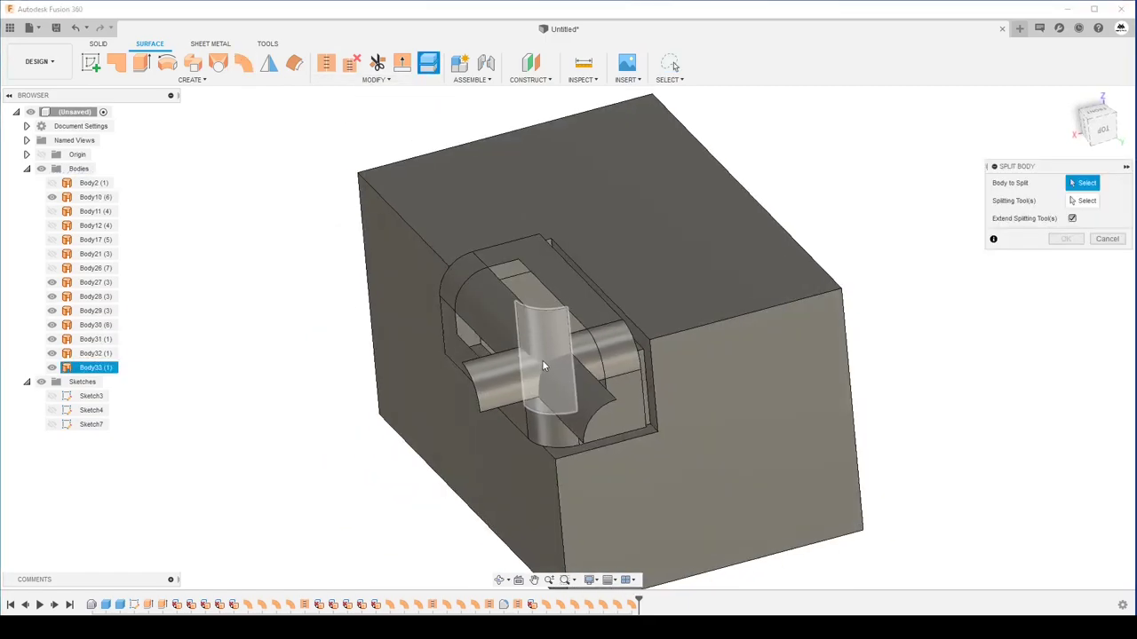
{"action": "mouse_move", "coordinate": [544, 365]}
{"action": "middle_mouse_down", "text": "shift"}
{"action": "mouse_move", "coordinate": [582, 344]}
{"action": "mouse_move", "coordinate": [674, 327]}
{"action": "middle_mouse_up", "text": "shift"}
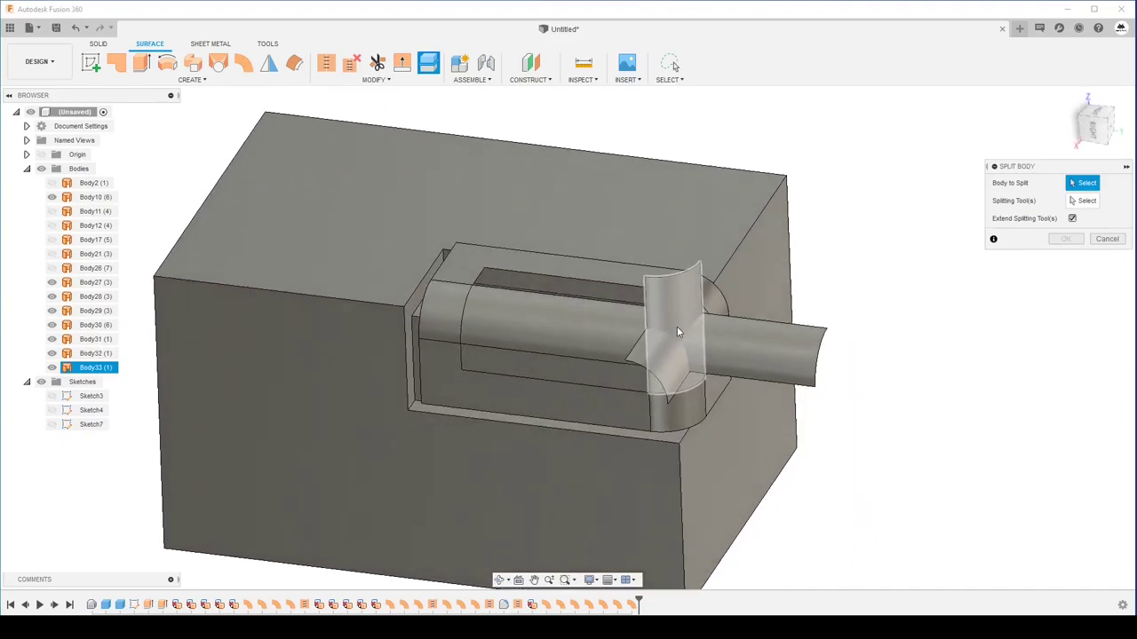
{"action": "left_click", "coordinate": [686, 277]}
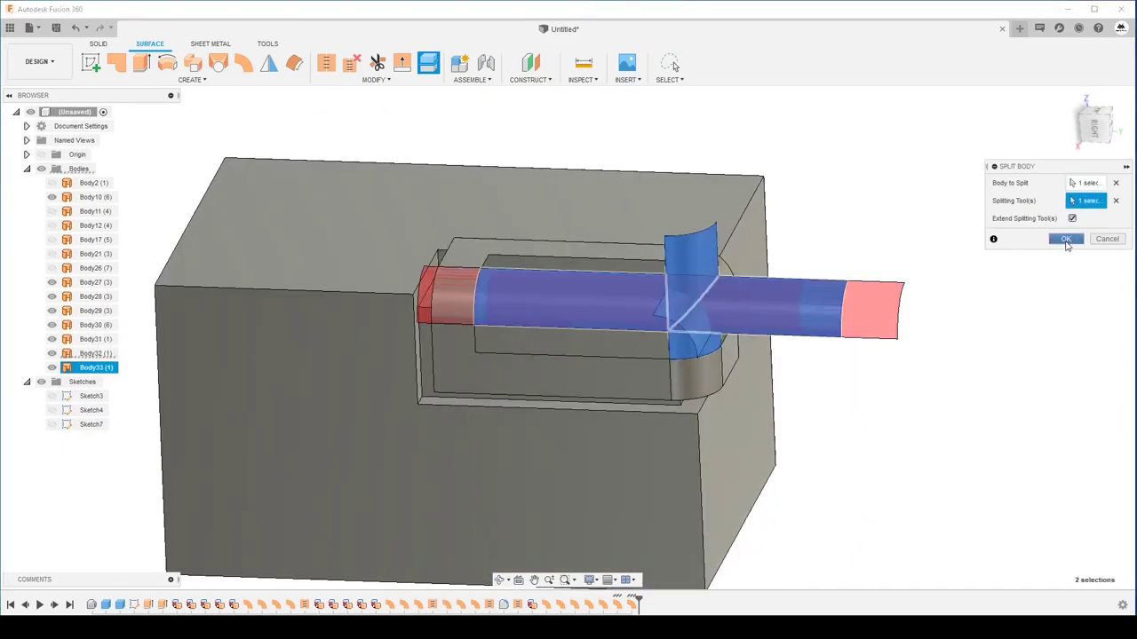
{"action": "left_click", "coordinate": [1065, 240]}
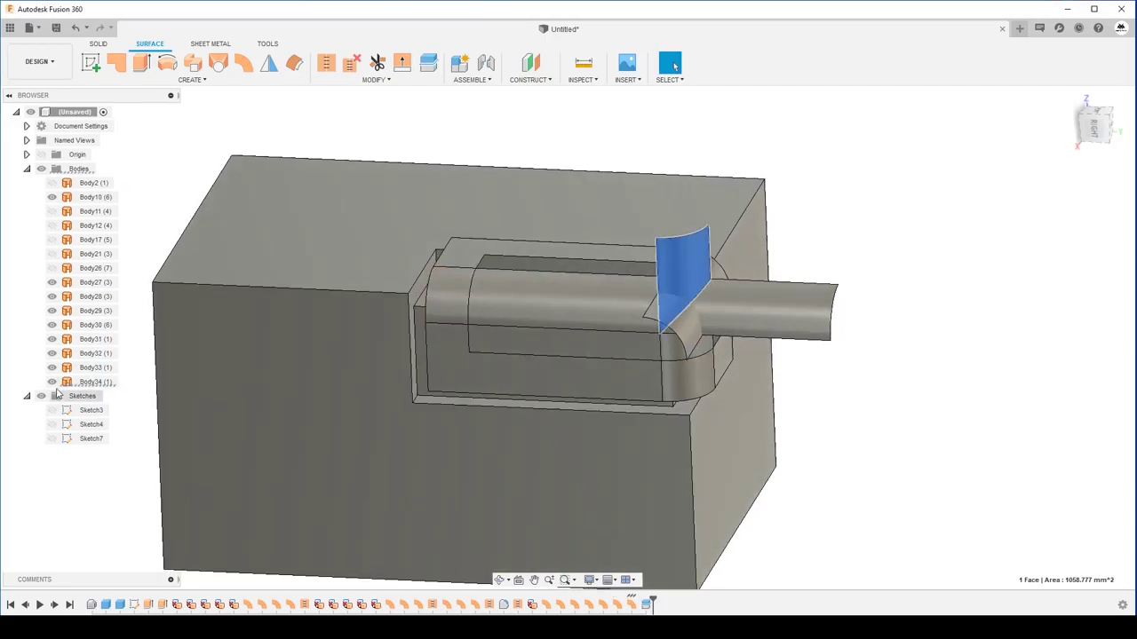
{"action": "middle_click_drag", "start_coordinate": [222, 293], "coordinate": [399, 71], "text": "shift"}
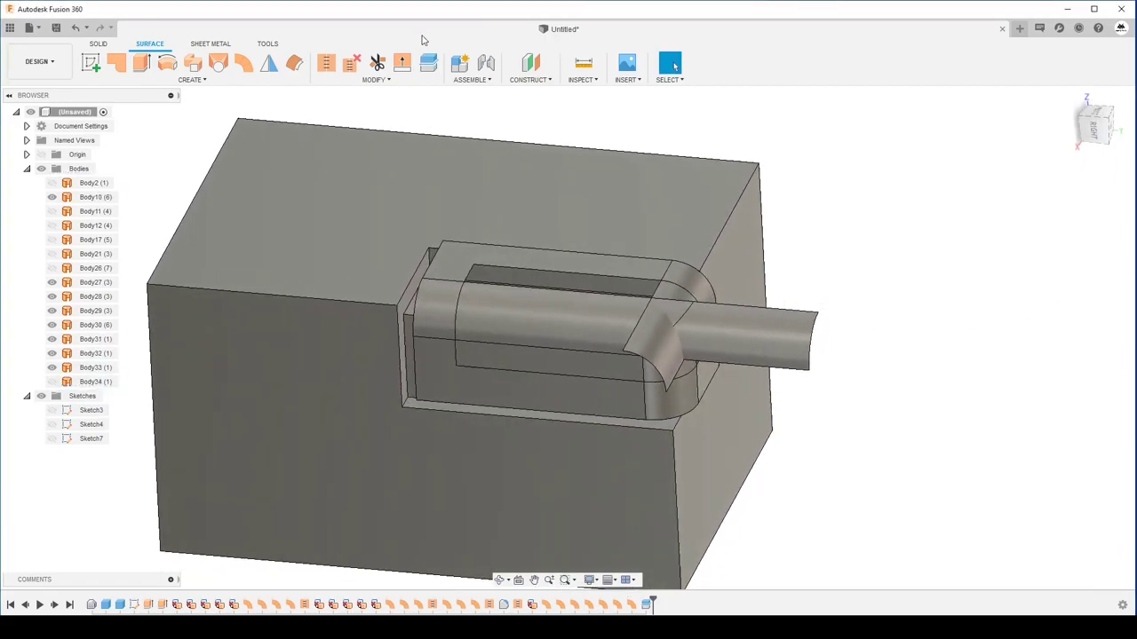
- Split the curved flange using the tube as the splitting tool, creating Body35
{"action": "left_click", "coordinate": [428, 63]}
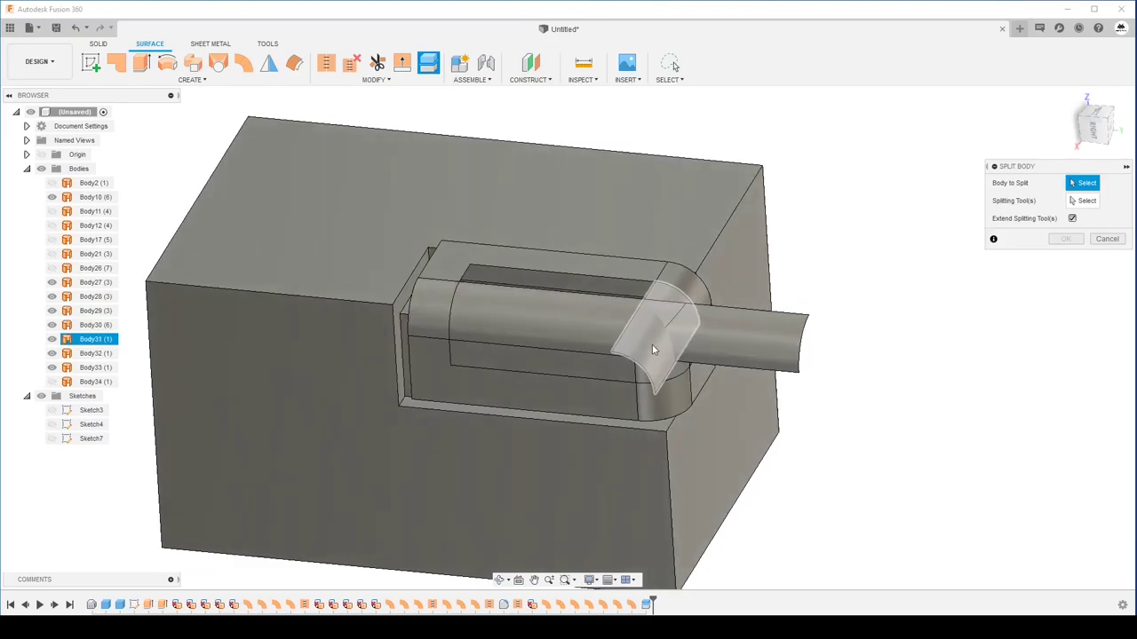
{"action": "left_click", "coordinate": [753, 345]}
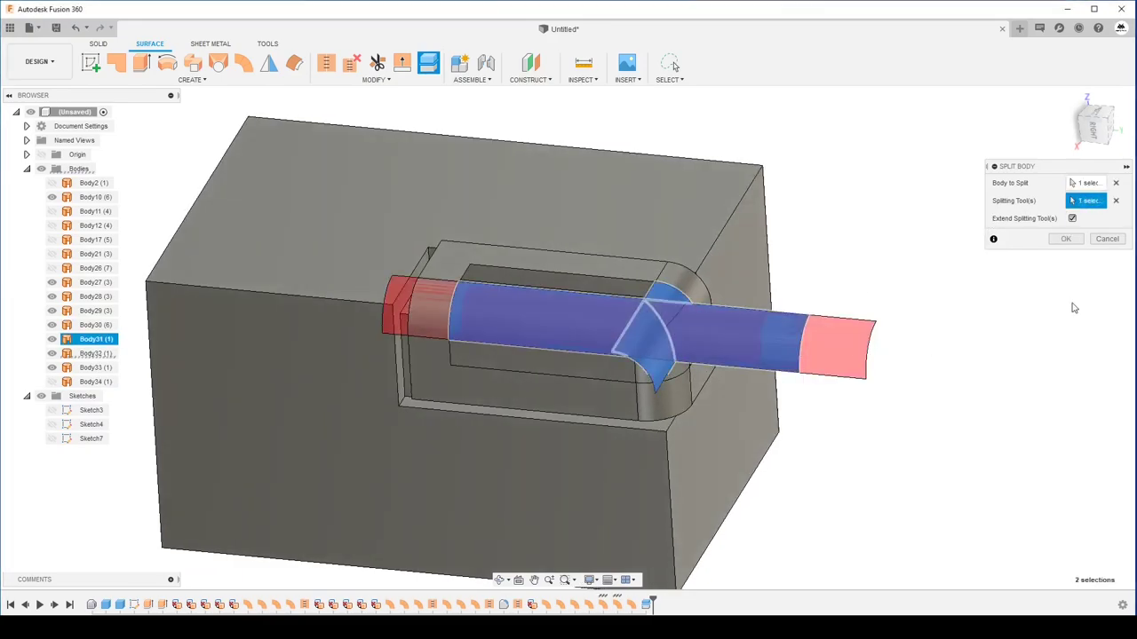
{"action": "left_click", "coordinate": [1065, 239]}
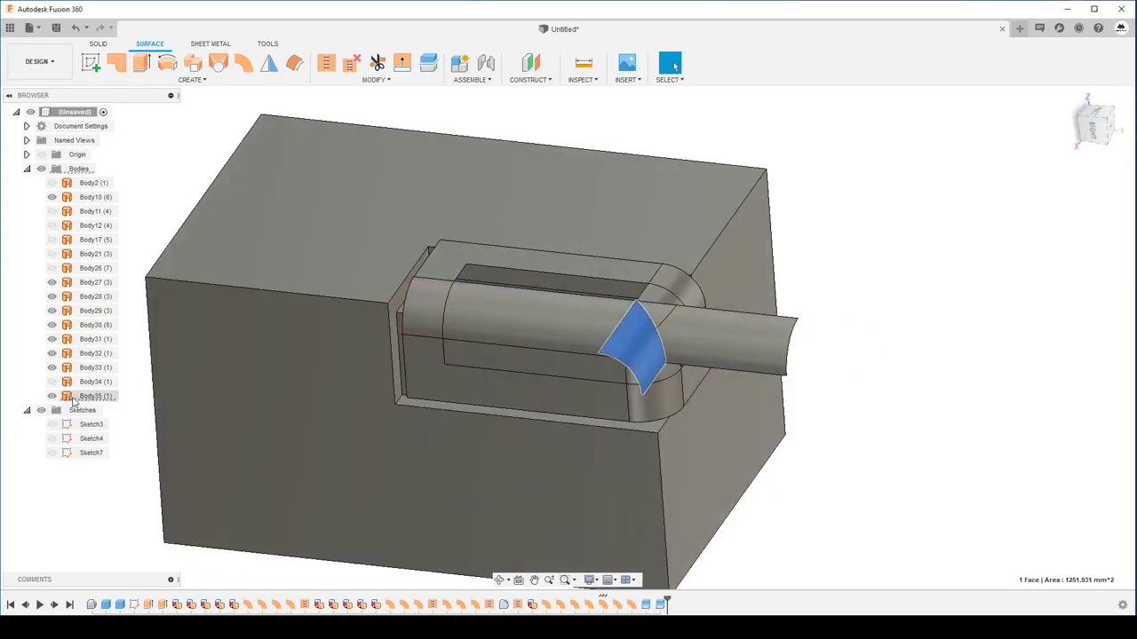
{"action": "left_click", "coordinate": [852, 484]}
{"action": "middle_click_drag", "start_coordinate": [853, 484], "coordinate": [784, 406], "text": "shift"}
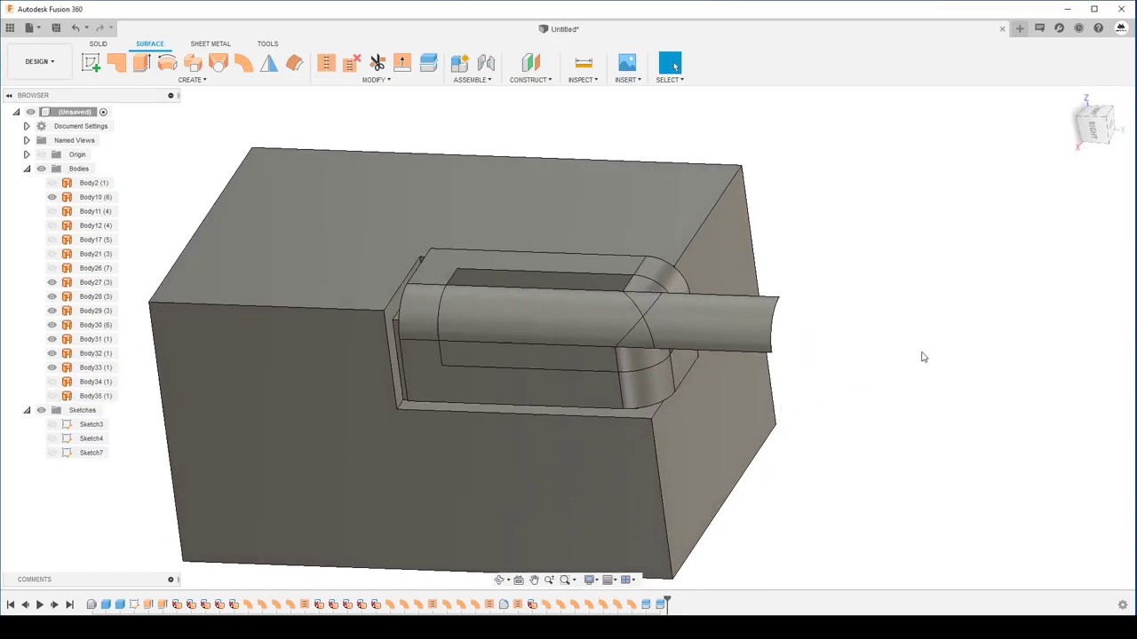
{"action": "middle_click_drag", "start_coordinate": [924, 357], "coordinate": [399, 94], "text": "shift"}
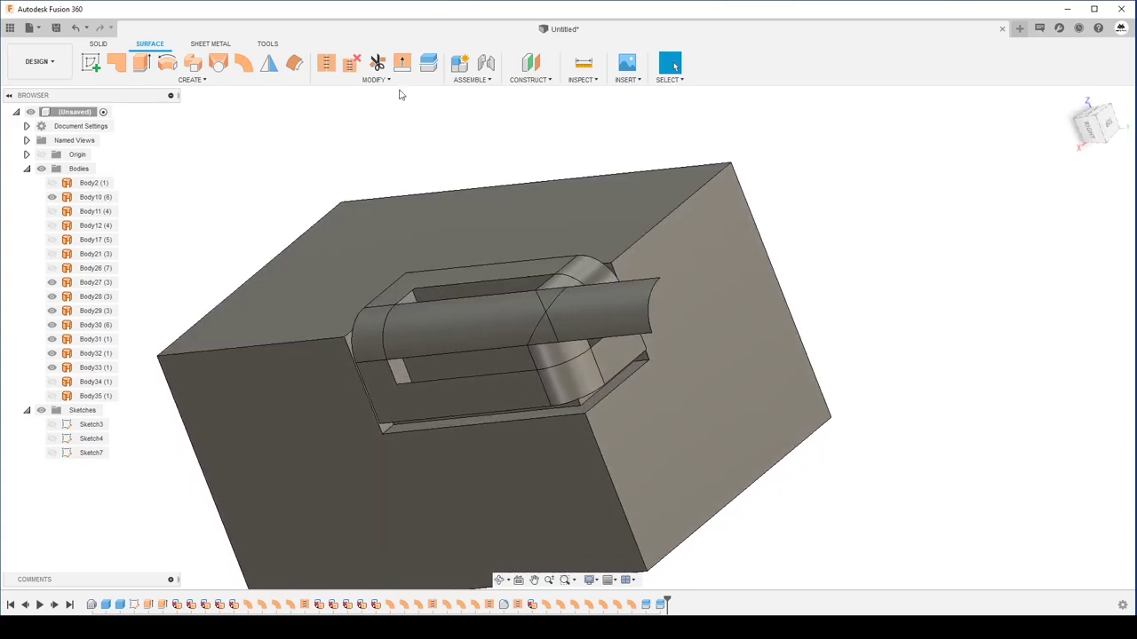
- Trim the tube piece away using the curved surface as the trimming tool
{"action": "left_click", "coordinate": [377, 64]}
{"action": "mouse_move", "coordinate": [491, 251]}
{"action": "middle_mouse_down", "text": "shift"}
{"action": "mouse_move", "coordinate": [588, 323]}
{"action": "mouse_move", "coordinate": [603, 248]}
{"action": "middle_mouse_up", "text": "shift"}
{"action": "left_click", "coordinate": [571, 300]}
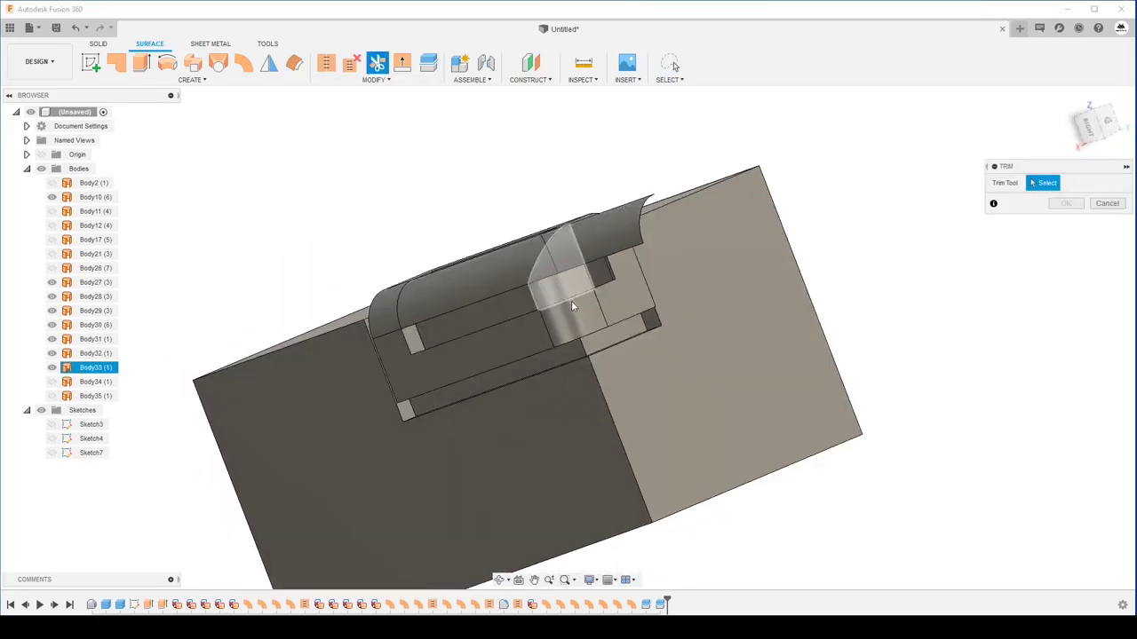
{"action": "middle_click_drag", "start_coordinate": [992, 231], "coordinate": [686, 278], "text": "shift"}
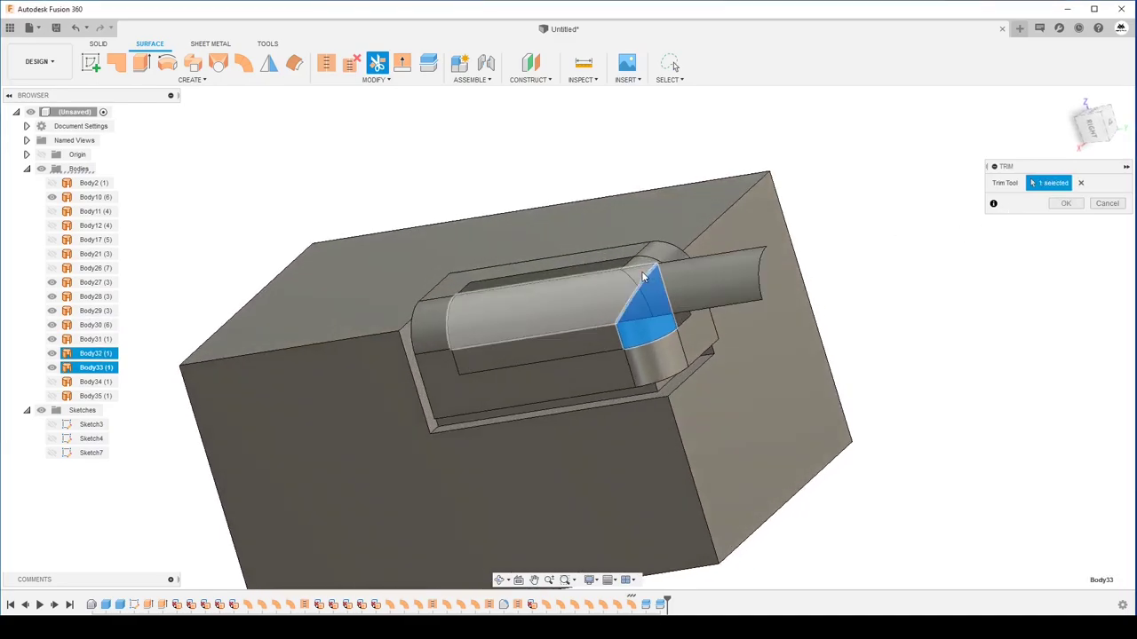
{"action": "left_click", "coordinate": [1062, 205]}
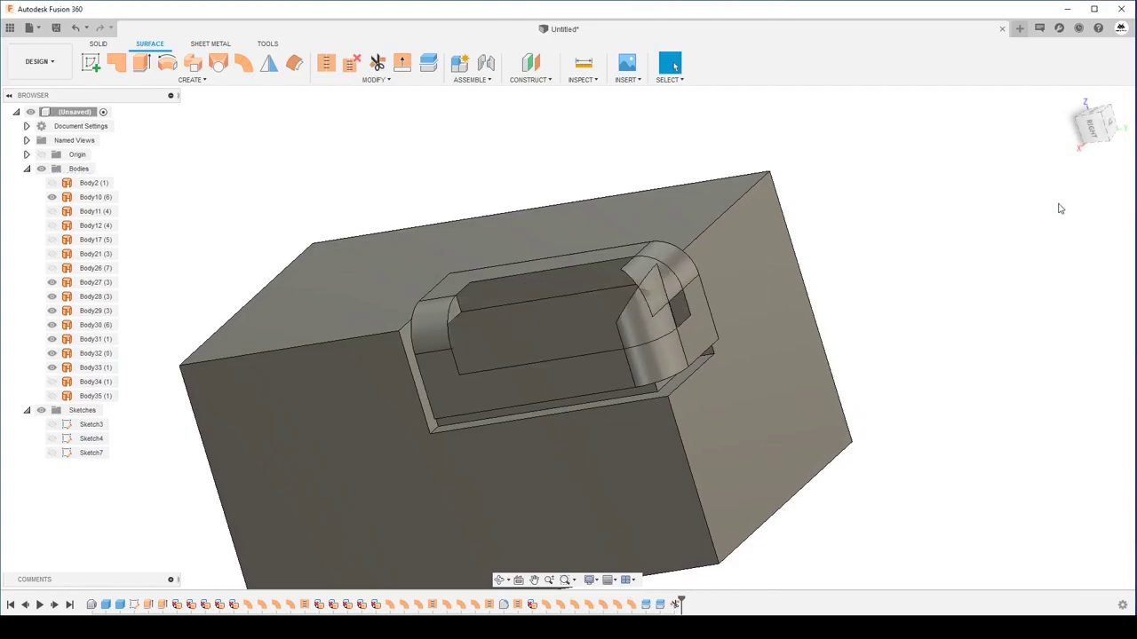
{"action": "middle_click_drag", "start_coordinate": [923, 276], "coordinate": [697, 221], "text": "shift"}
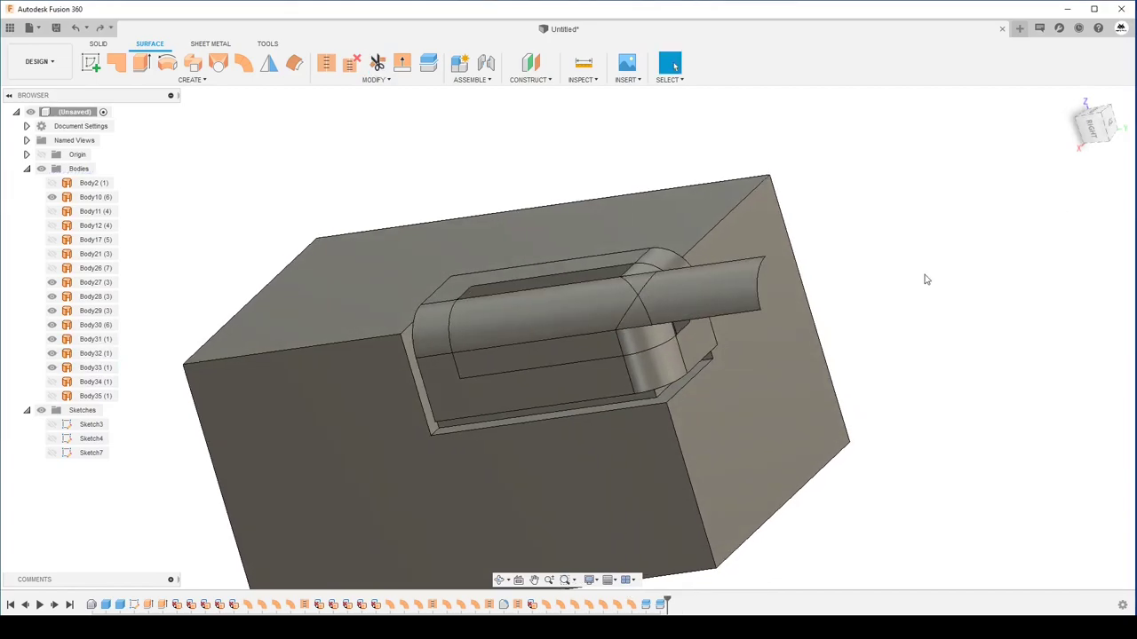
{"action": "scroll", "coordinate": [568, 169], "scroll_direction": "up", "scroll_amount": 2}
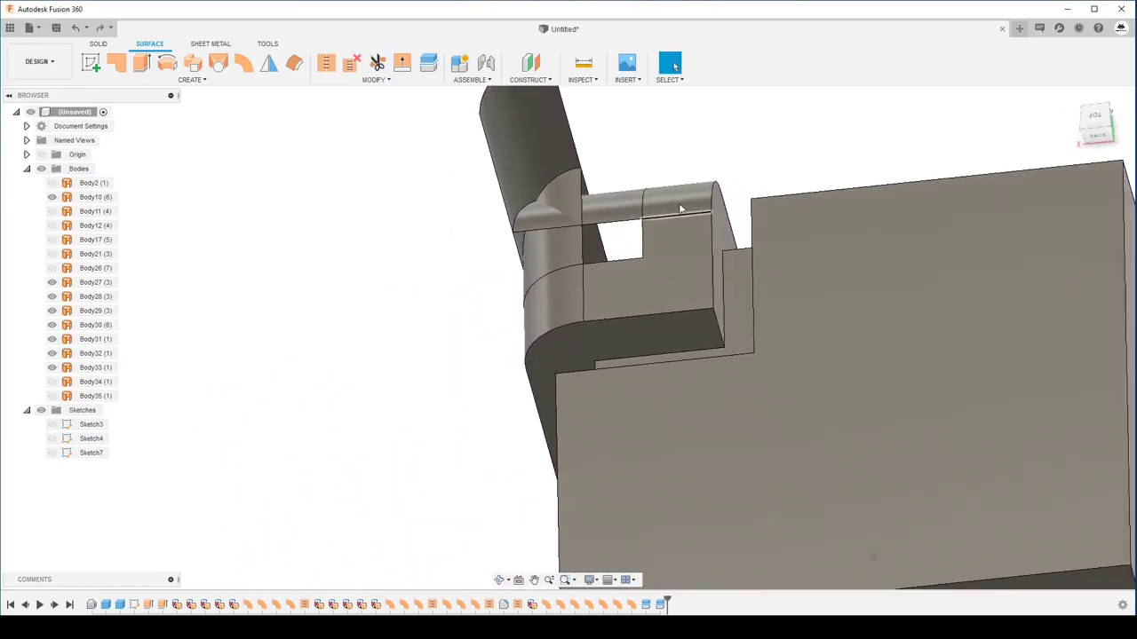
- Trim away the overhanging curved surface piece at the pocket's top corner
{"action": "left_click", "coordinate": [377, 62]}
{"action": "middle_click_drag", "start_coordinate": [530, 153], "coordinate": [626, 178], "text": "shift"}
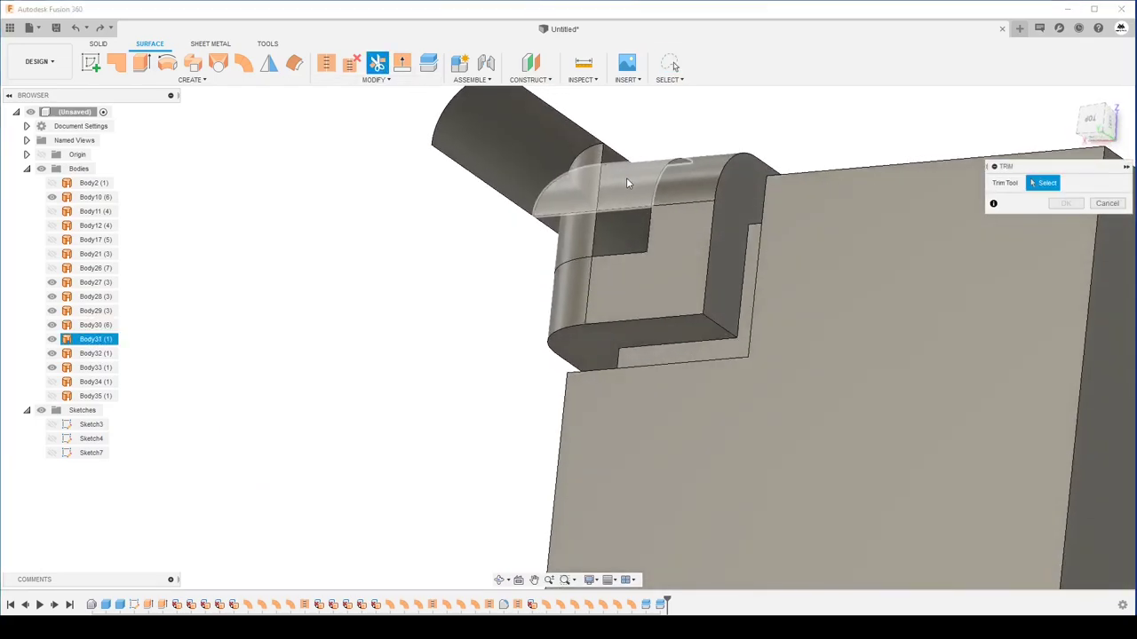
{"action": "left_click", "coordinate": [626, 178]}
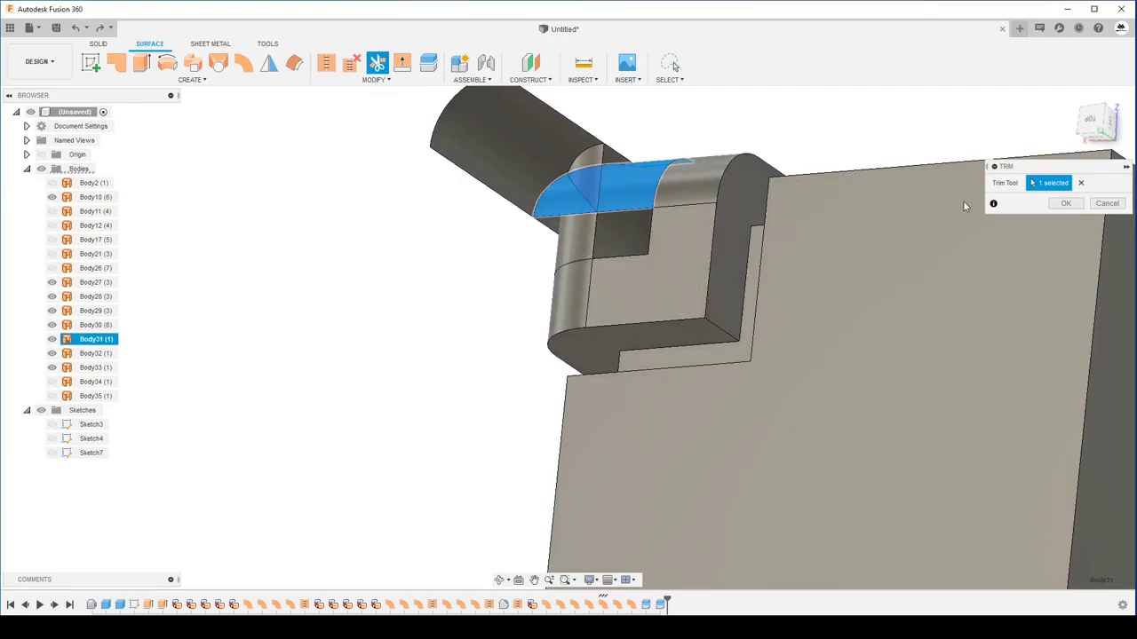
{"action": "left_click", "coordinate": [1065, 203]}
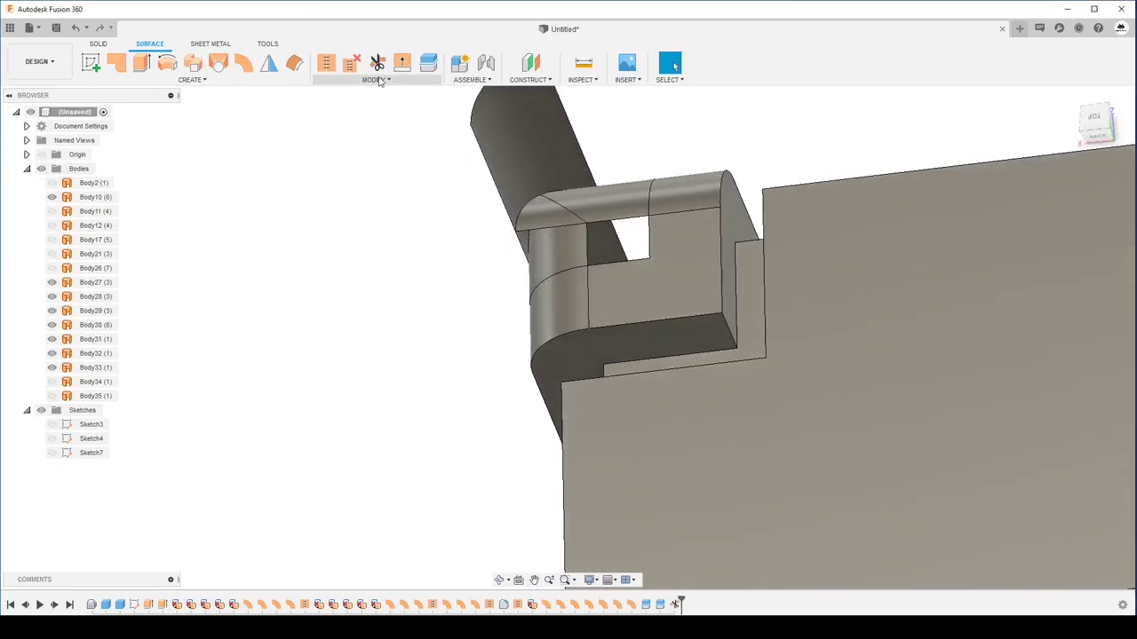
- Trim two overlapping rounded surface pieces at the pocket corner
{"action": "left_click", "coordinate": [378, 64]}
{"action": "middle_click_drag", "start_coordinate": [497, 293], "coordinate": [537, 247], "text": "shift"}
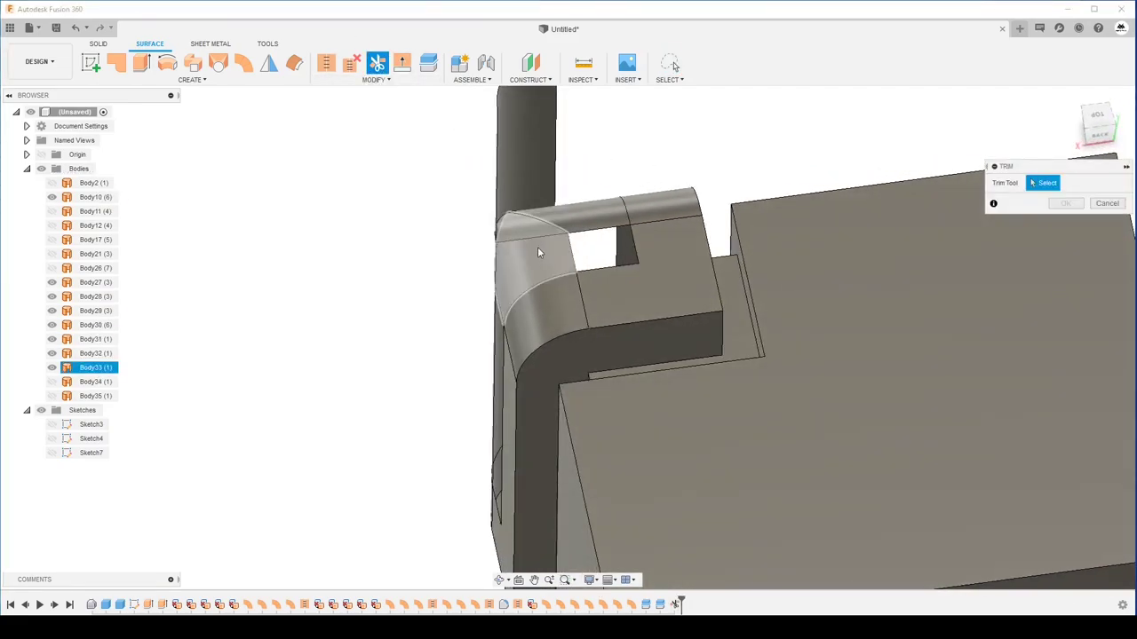
{"action": "left_click", "coordinate": [522, 232]}
{"action": "middle_click_drag", "start_coordinate": [829, 236], "coordinate": [532, 226], "text": "shift"}
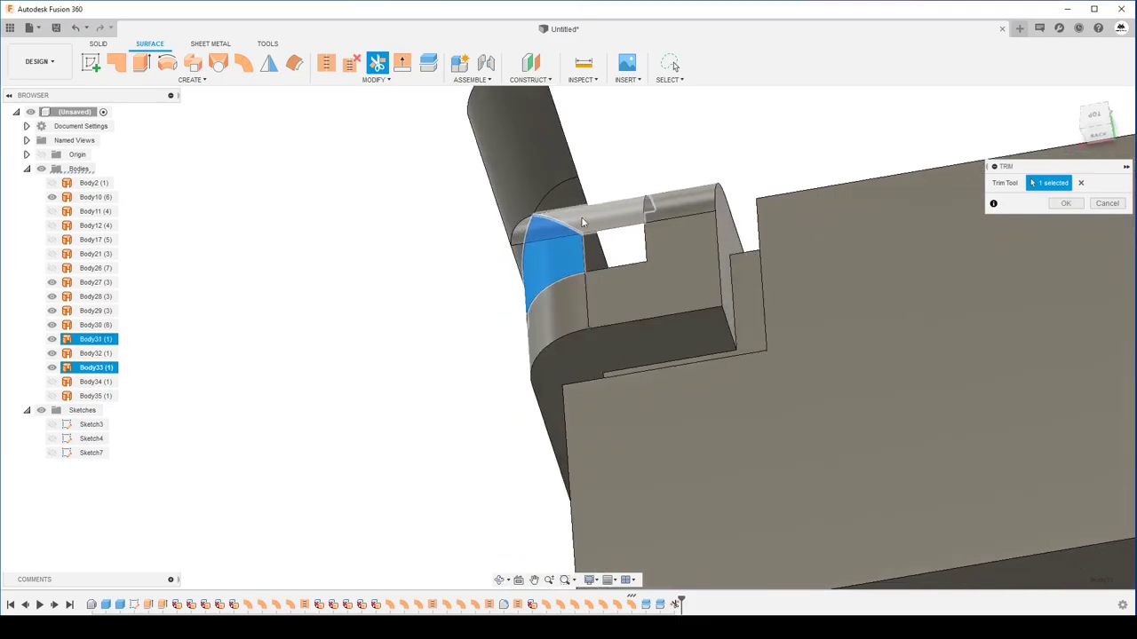
{"action": "left_click", "coordinate": [1065, 203]}
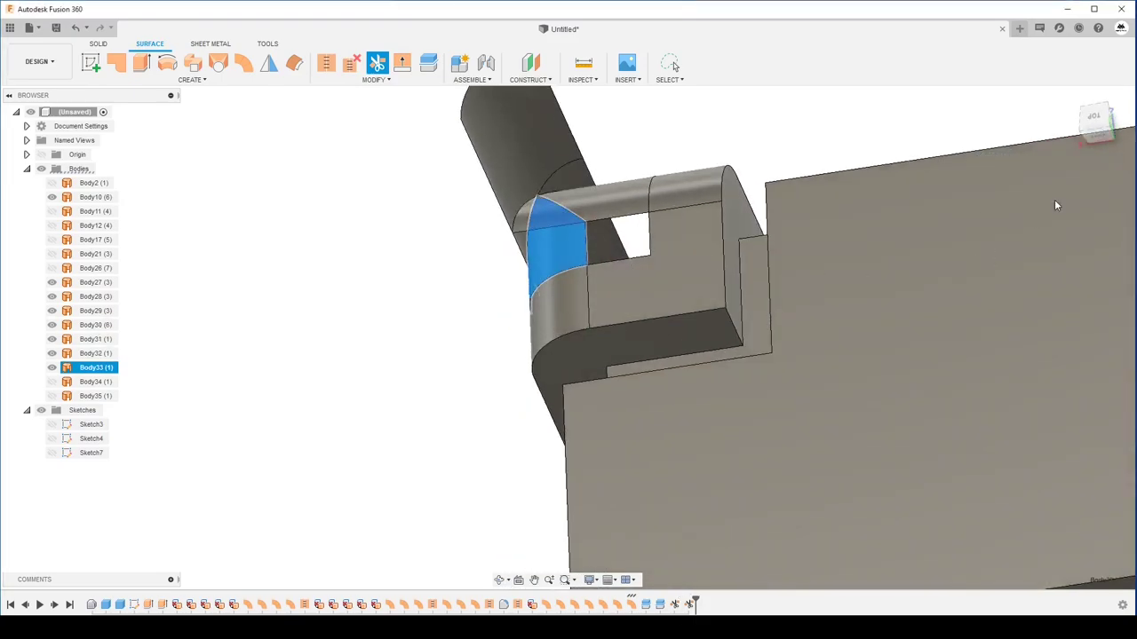
{"action": "mouse_move", "coordinate": [461, 228]}
{"action": "middle_mouse_down", "text": "shift"}
{"action": "mouse_move", "coordinate": [510, 229]}
{"action": "mouse_move", "coordinate": [337, 74]}
{"action": "middle_mouse_up", "text": "shift"}
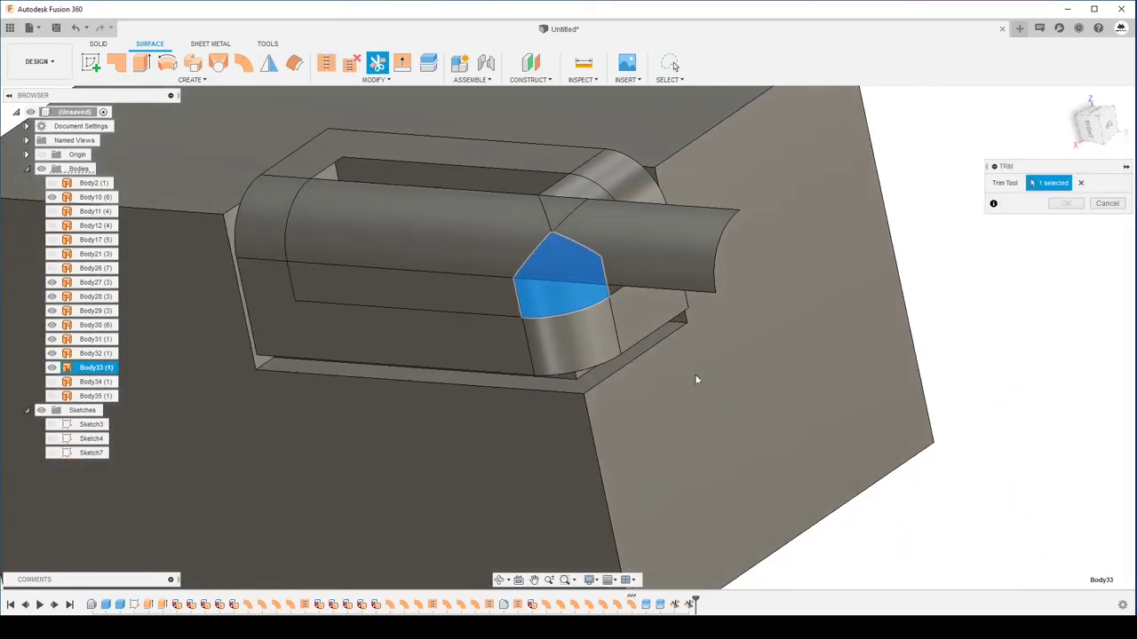
{"action": "middle_click_drag", "start_coordinate": [73, 325], "coordinate": [264, 335], "text": "shift"}
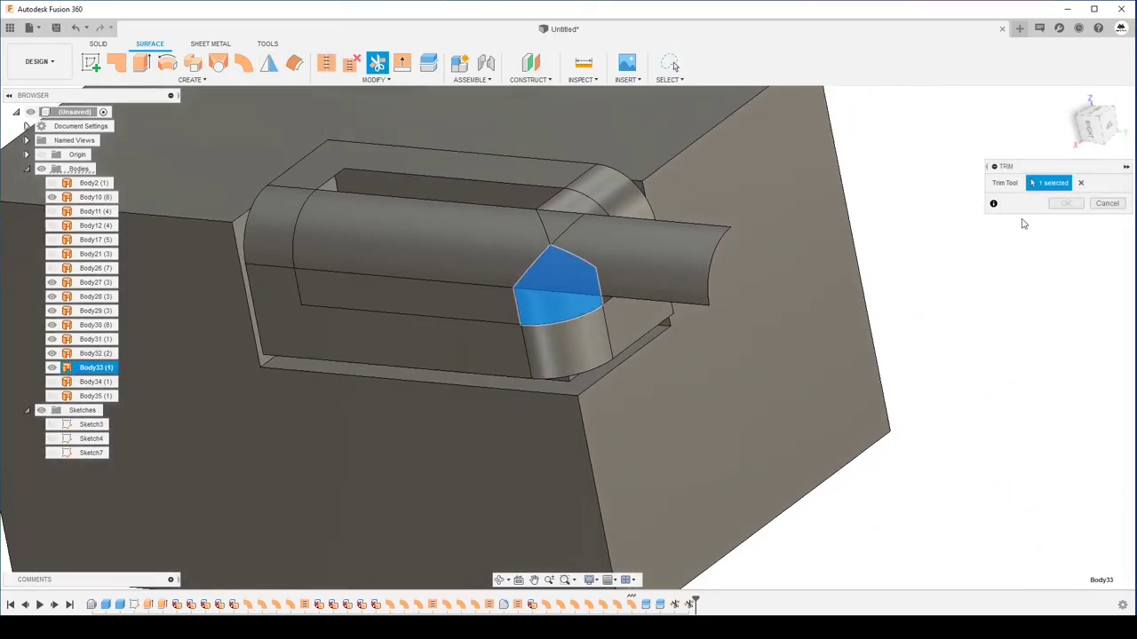
{"action": "mouse_move", "coordinate": [586, 255]}
{"action": "middle_mouse_down", "text": "shift"}
{"action": "mouse_move", "coordinate": [676, 240]}
{"action": "mouse_move", "coordinate": [701, 269]}
{"action": "middle_mouse_up", "text": "shift"}
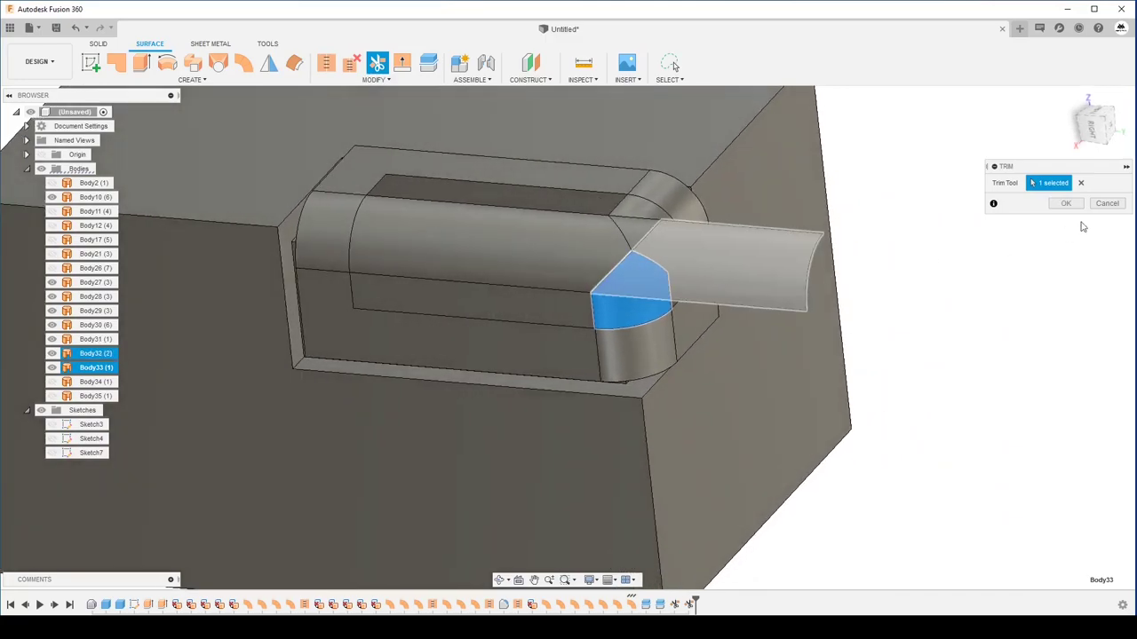
{"action": "left_click", "coordinate": [1065, 203]}
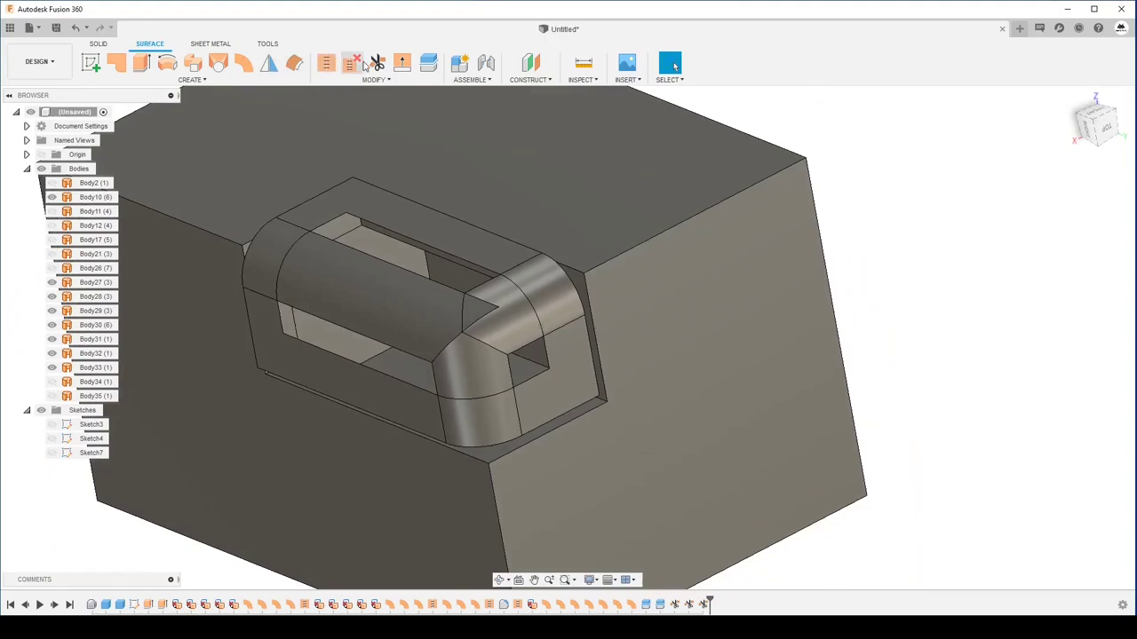
- Trim the last two overlapping corner faces and view the whole block
{"action": "left_click", "coordinate": [378, 63]}
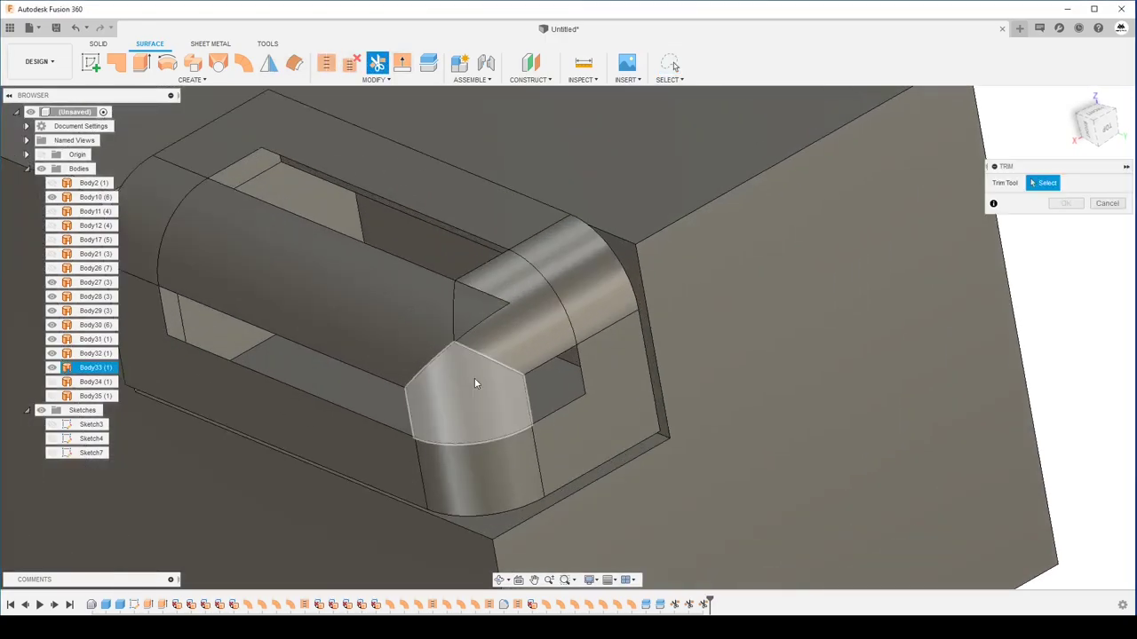
{"action": "left_click", "coordinate": [475, 377]}
{"action": "left_click", "coordinate": [484, 311]}
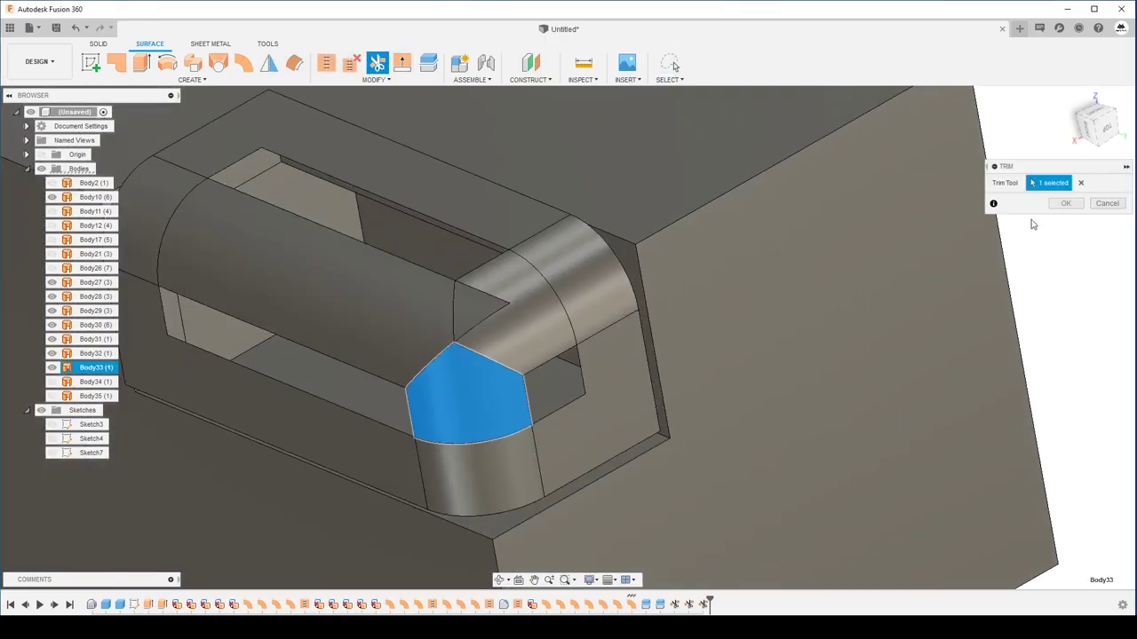
{"action": "left_click", "coordinate": [1065, 205]}
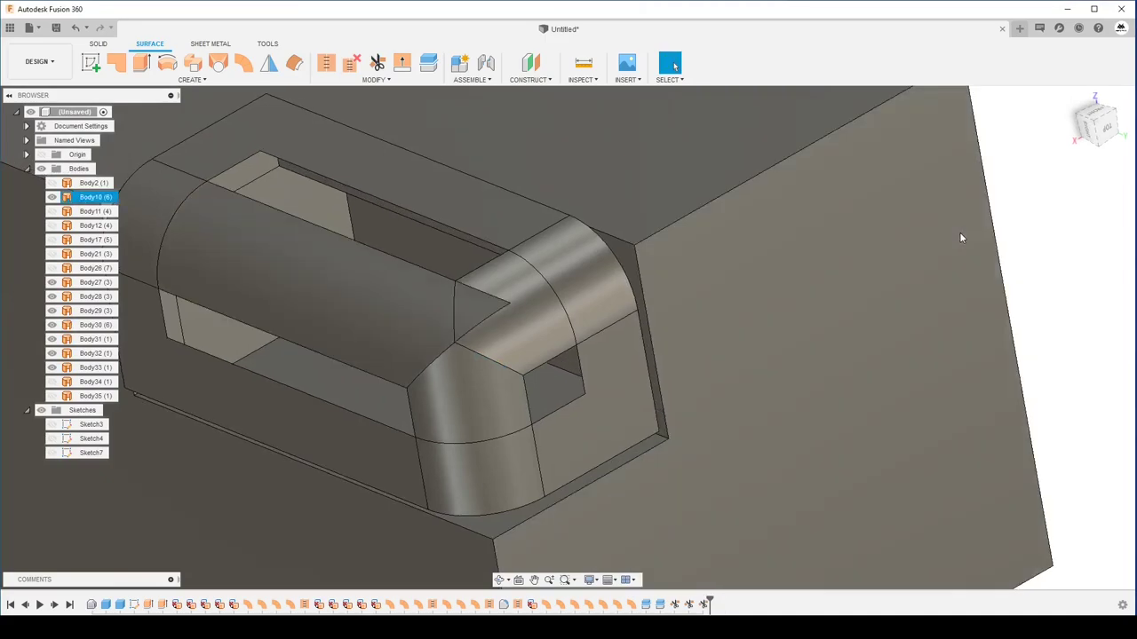
{"action": "middle_click_drag", "start_coordinate": [501, 257], "coordinate": [393, 100], "text": "shift"}
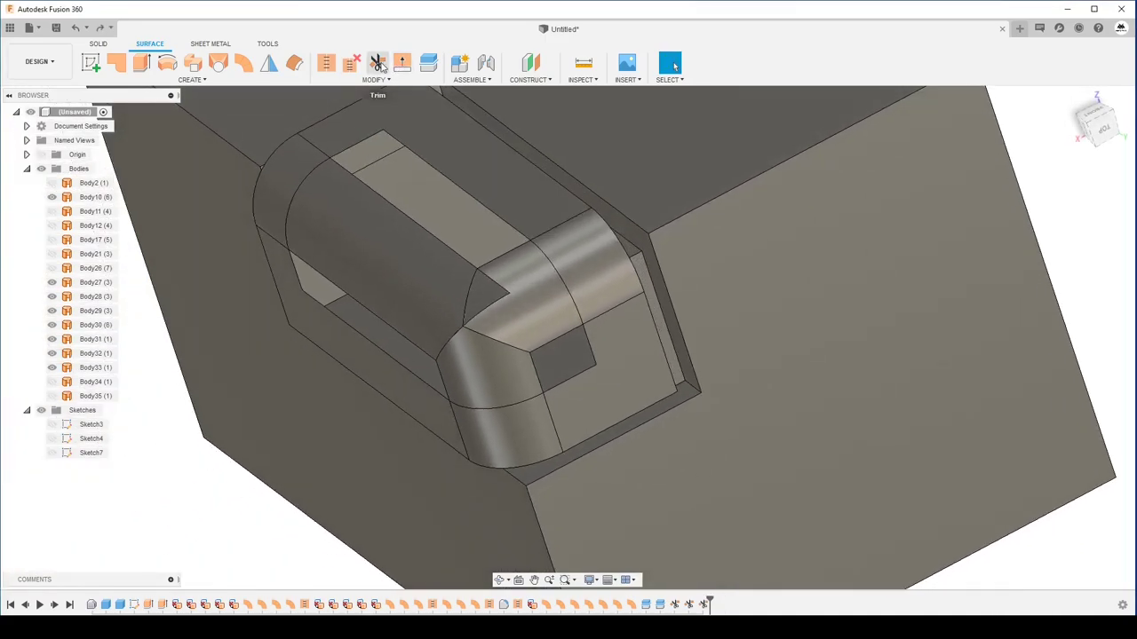
{"action": "left_click", "coordinate": [379, 64]}
{"action": "left_click", "coordinate": [529, 289]}
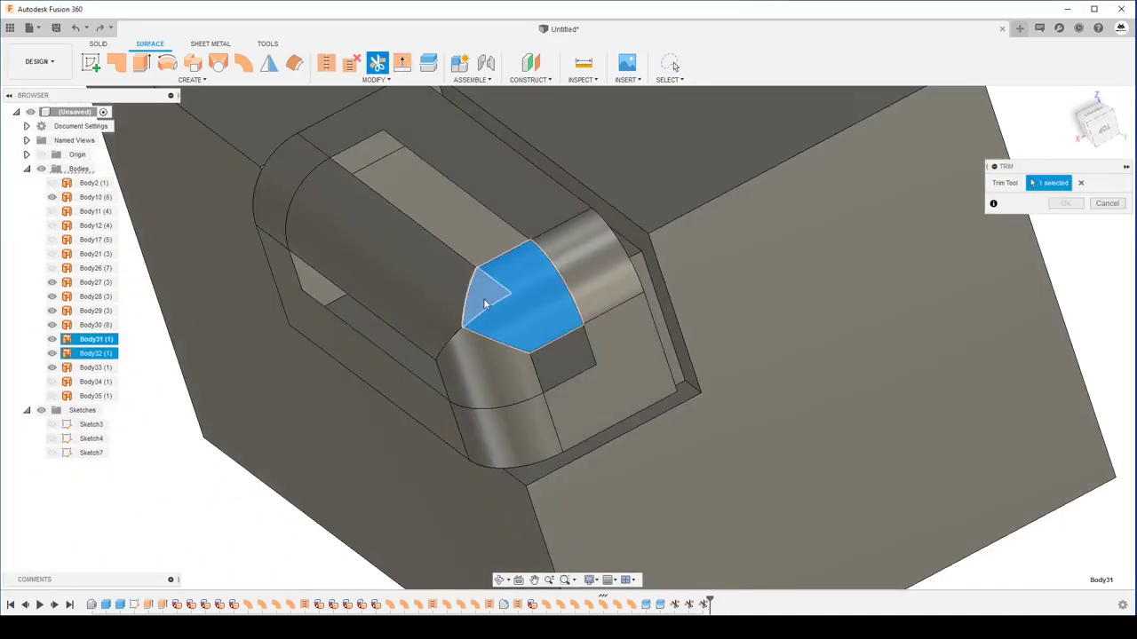
{"action": "left_click", "coordinate": [1065, 204]}
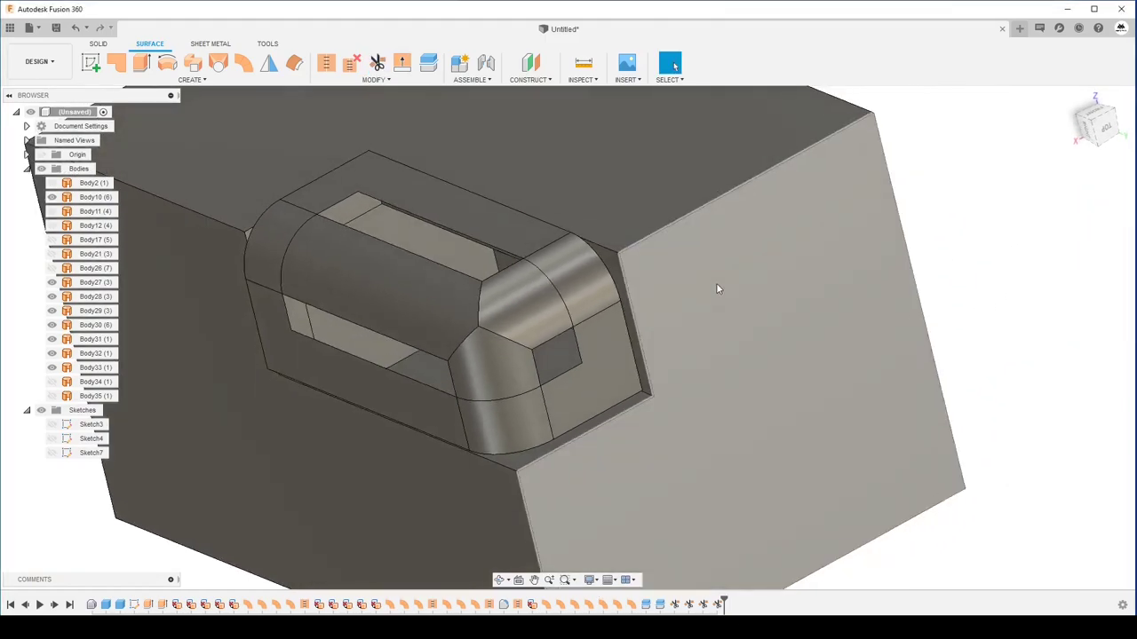
{"action": "middle_click_drag", "start_coordinate": [716, 283], "coordinate": [365, 89], "text": "shift"}
- Stitch the three corner surfaces together into a single body
{"action": "left_click", "coordinate": [326, 62]}
{"action": "left_click", "coordinate": [530, 294]}
{"action": "left_click", "coordinate": [524, 347]}
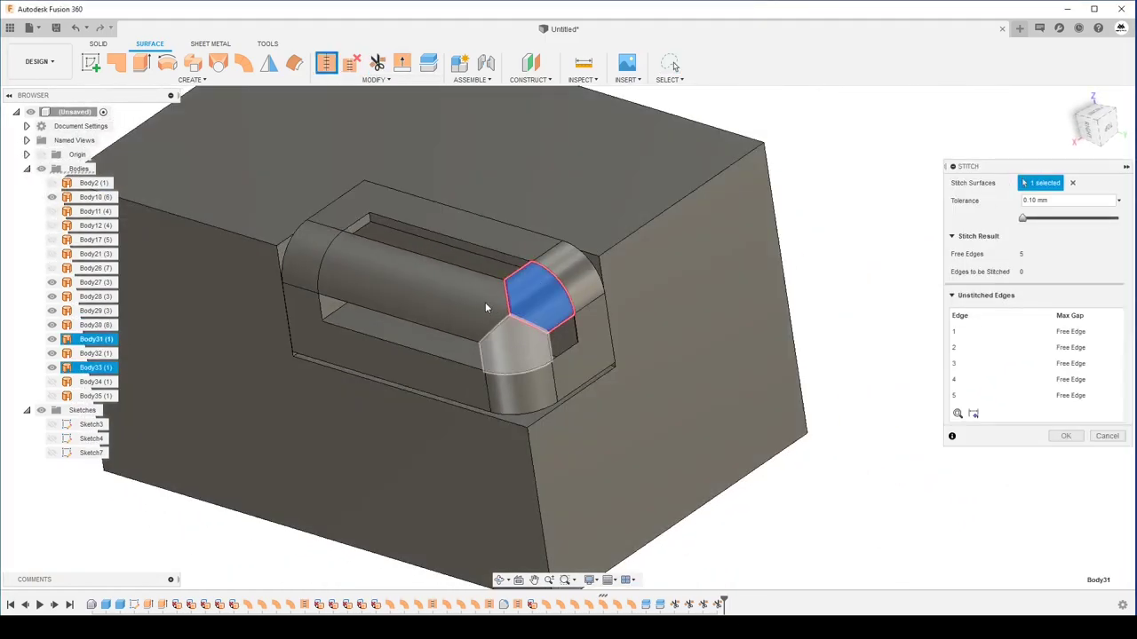
{"action": "left_click", "coordinate": [485, 302]}
{"action": "left_click", "coordinate": [1065, 500]}
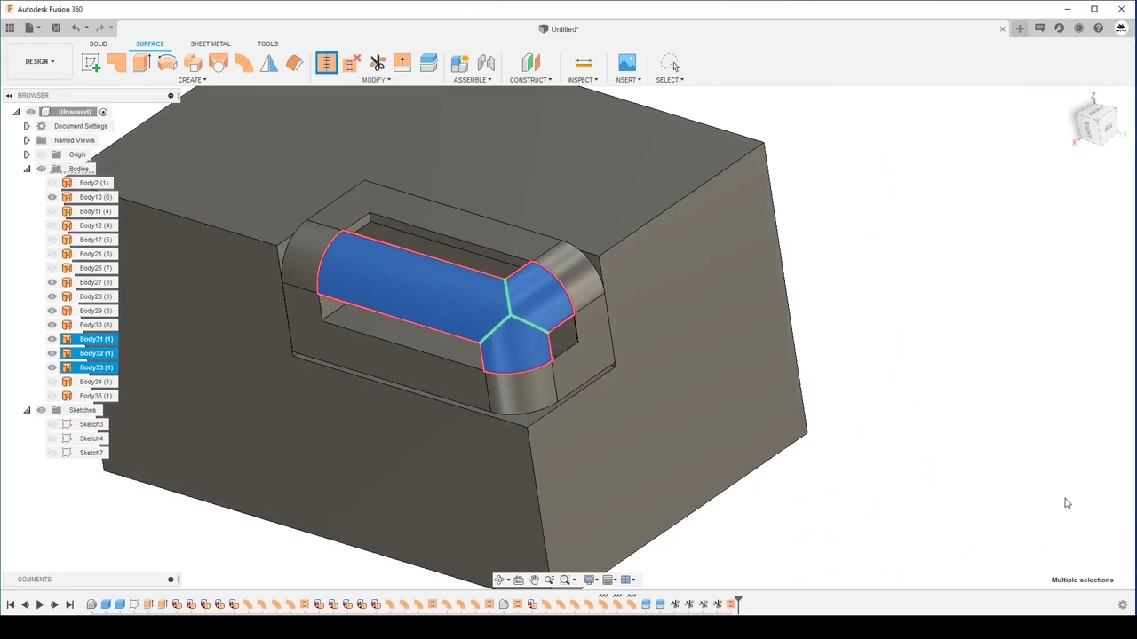
- Fillet the three corner edges with a 25 mm radius
{"action": "key", "text": "f"}
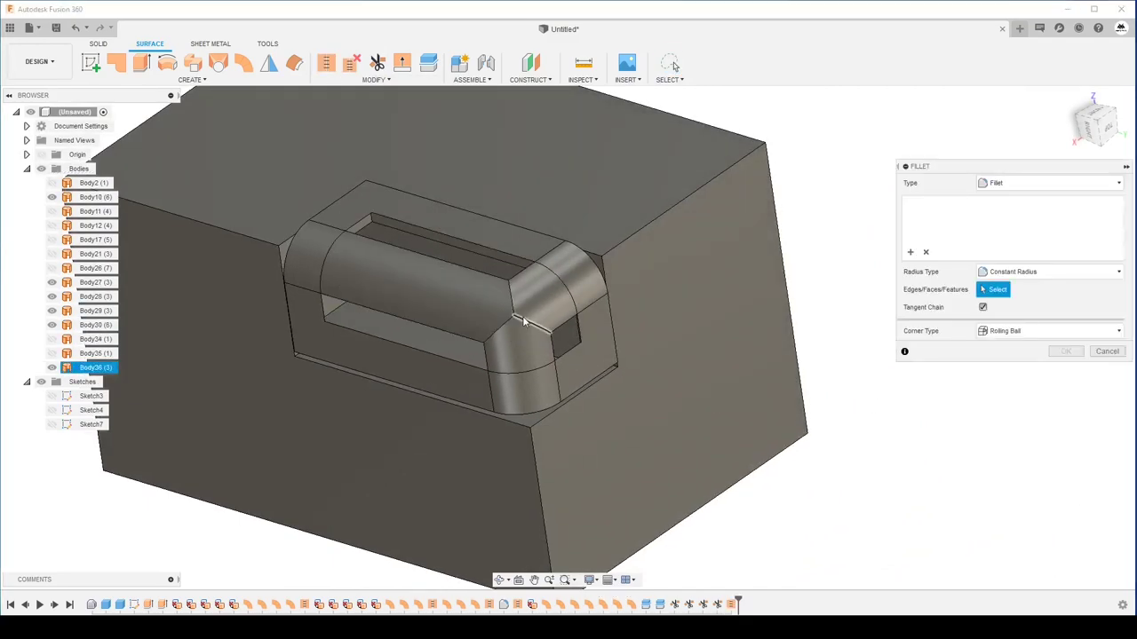
{"action": "left_click", "coordinate": [508, 321]}
{"action": "left_click", "coordinate": [510, 297]}
{"action": "middle_click_drag", "start_coordinate": [510, 297], "coordinate": [570, 323], "text": "shift"}
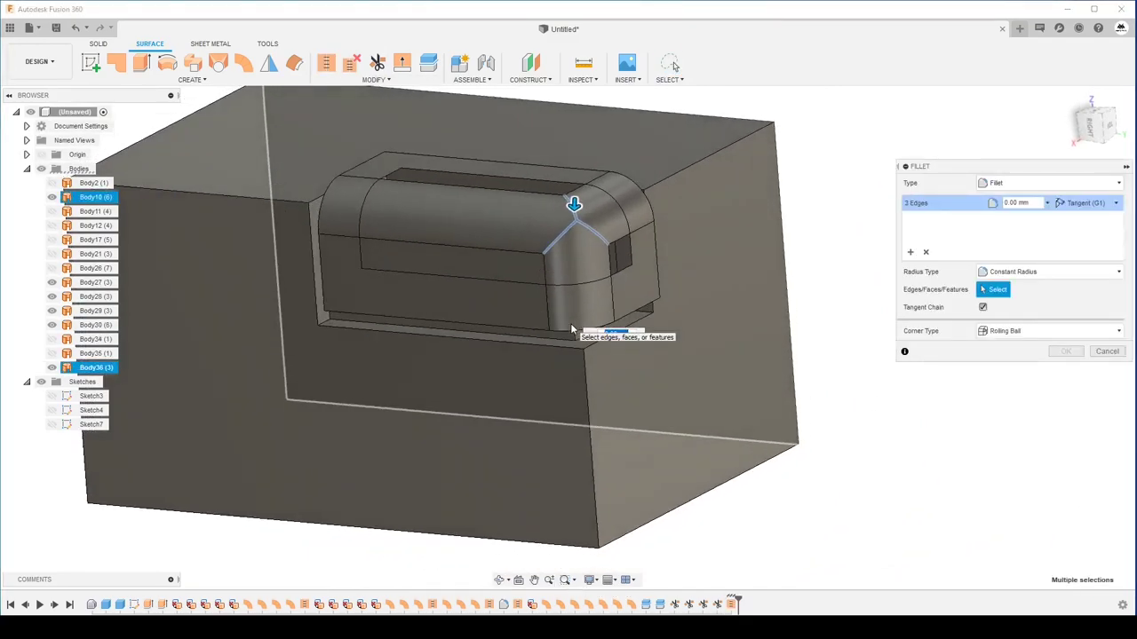
{"action": "type", "text": "25"}
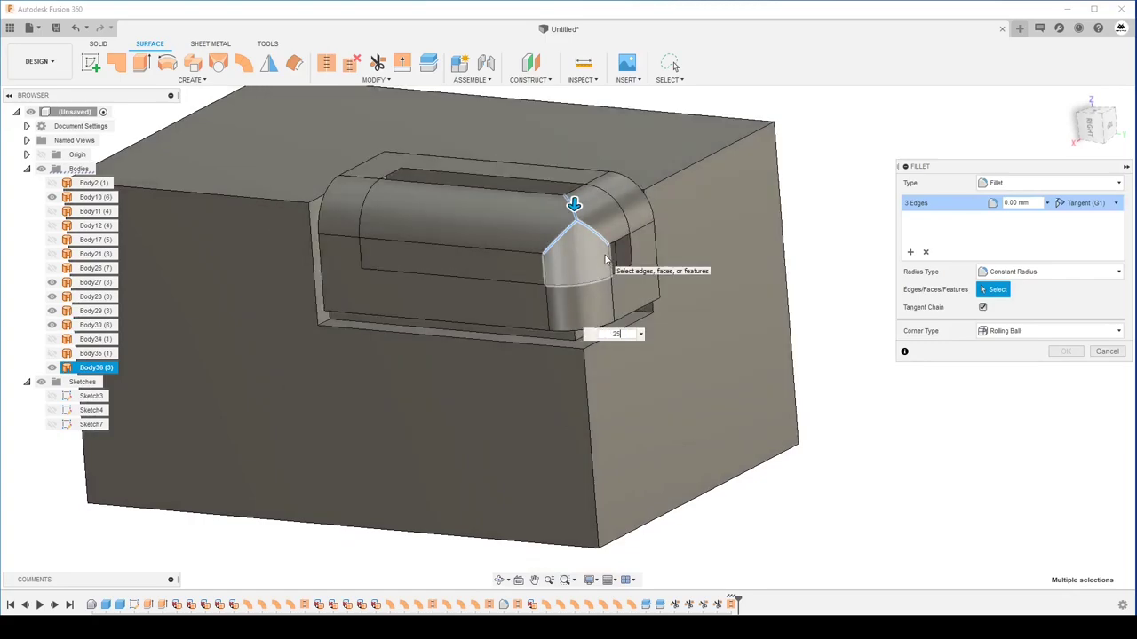
{"action": "key", "text": "Return"}
{"action": "middle_click_drag", "start_coordinate": [605, 259], "coordinate": [716, 247], "text": "shift"}
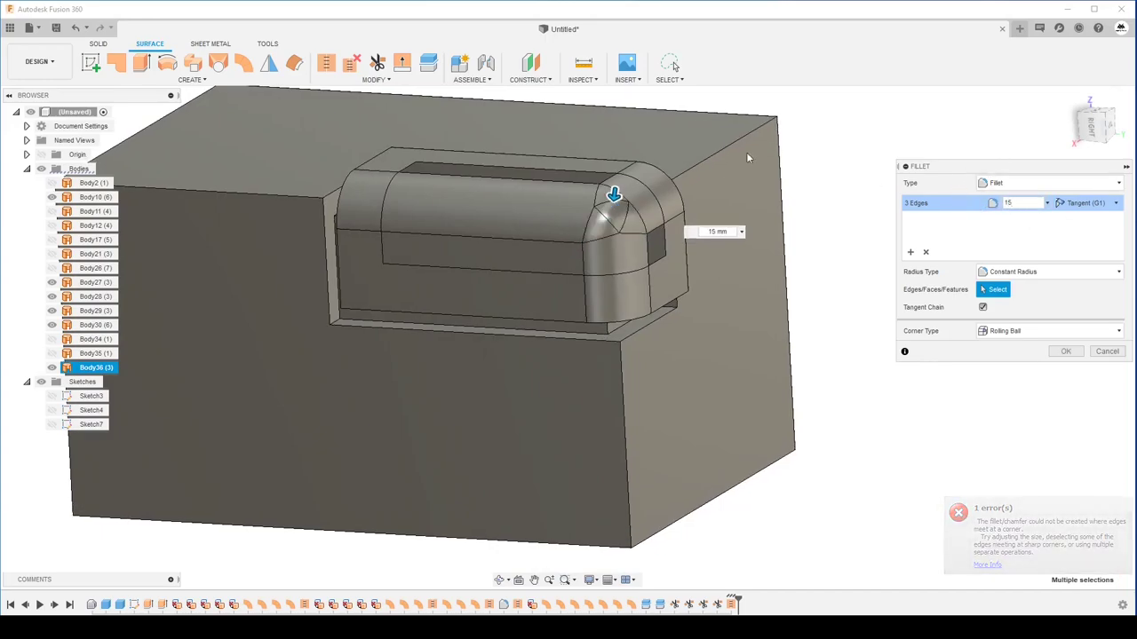
- Reduce the failed corner fillet's radius to 16 mm and confirm it
{"action": "scroll", "coordinate": [748, 158], "scroll_direction": "up", "scroll_amount": 3}
{"action": "mouse_move", "coordinate": [747, 158]}
{"action": "middle_mouse_down", "text": "shift"}
{"action": "mouse_move", "coordinate": [639, 201]}
{"action": "mouse_move", "coordinate": [693, 222]}
{"action": "middle_mouse_up", "text": "shift"}
{"action": "scroll", "coordinate": [693, 253], "scroll_direction": "up", "scroll_amount": 3}
{"action": "scroll", "coordinate": [693, 253], "scroll_direction": "up", "scroll_amount": 2}
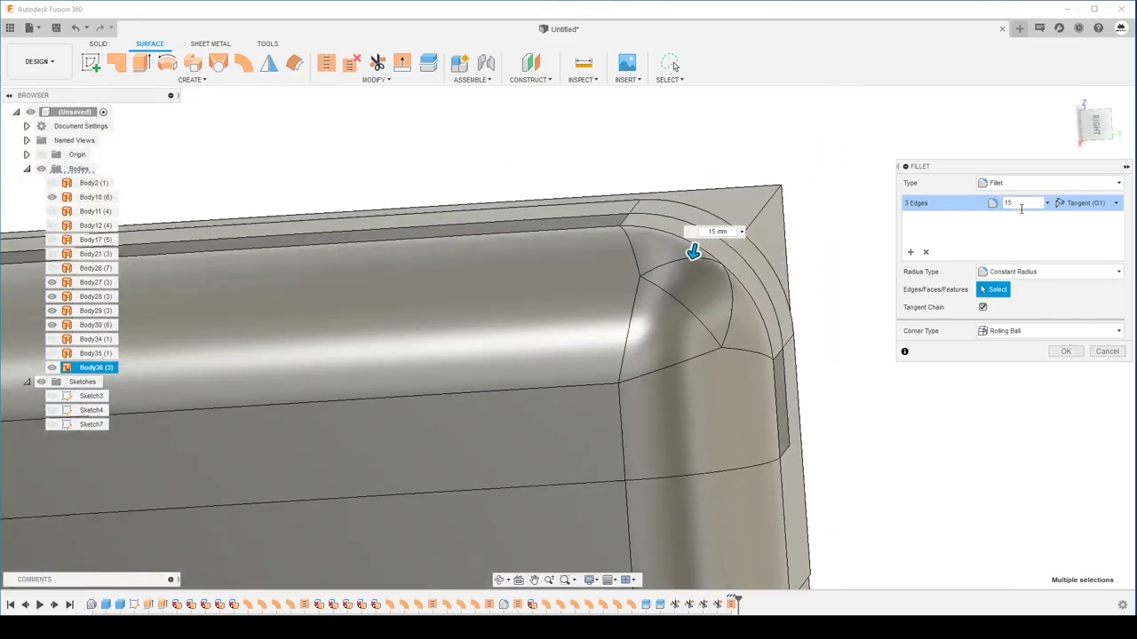
{"action": "type", "text": "16"}
{"action": "key", "text": "Return"}
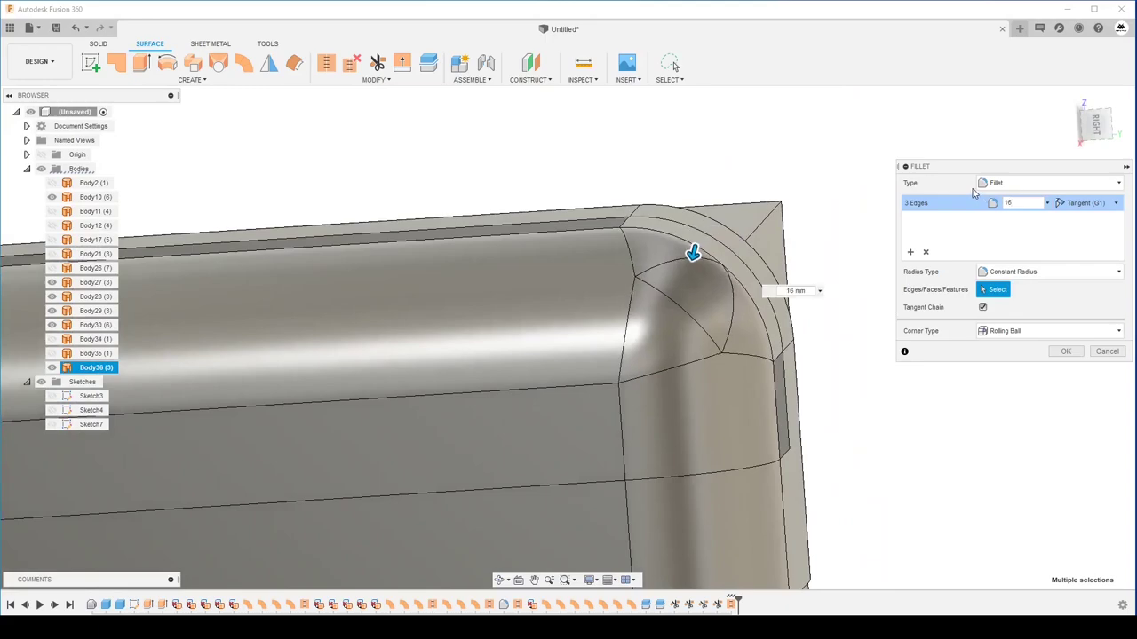
{"action": "key", "text": "Return"}
{"action": "left_click", "coordinate": [1063, 352]}
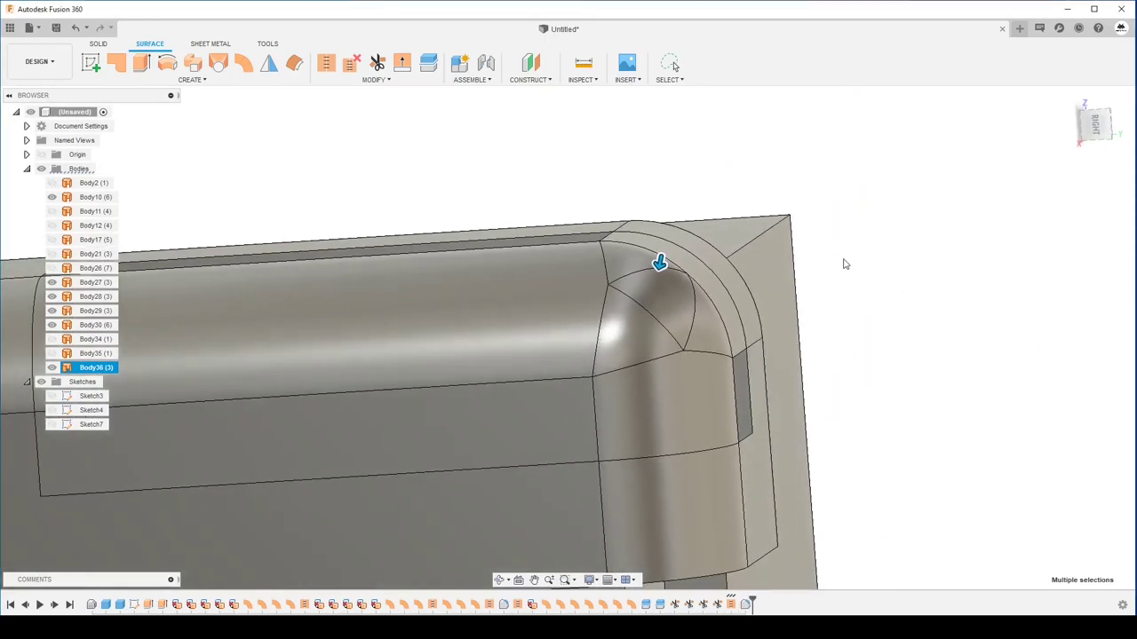
{"action": "key", "text": "F6"}
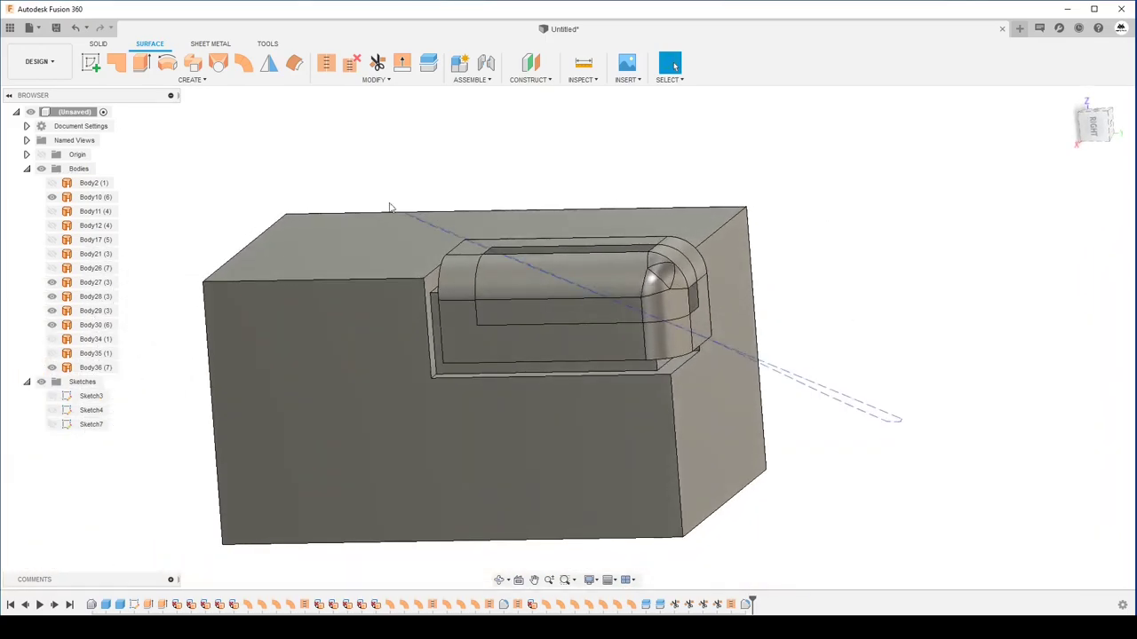
- Window-select all surface bodies with standard selection and stitch them together
{"action": "left_click_drag", "start_coordinate": [364, 195], "coordinate": [366, 194]}
{"action": "left_click", "coordinate": [674, 80]}
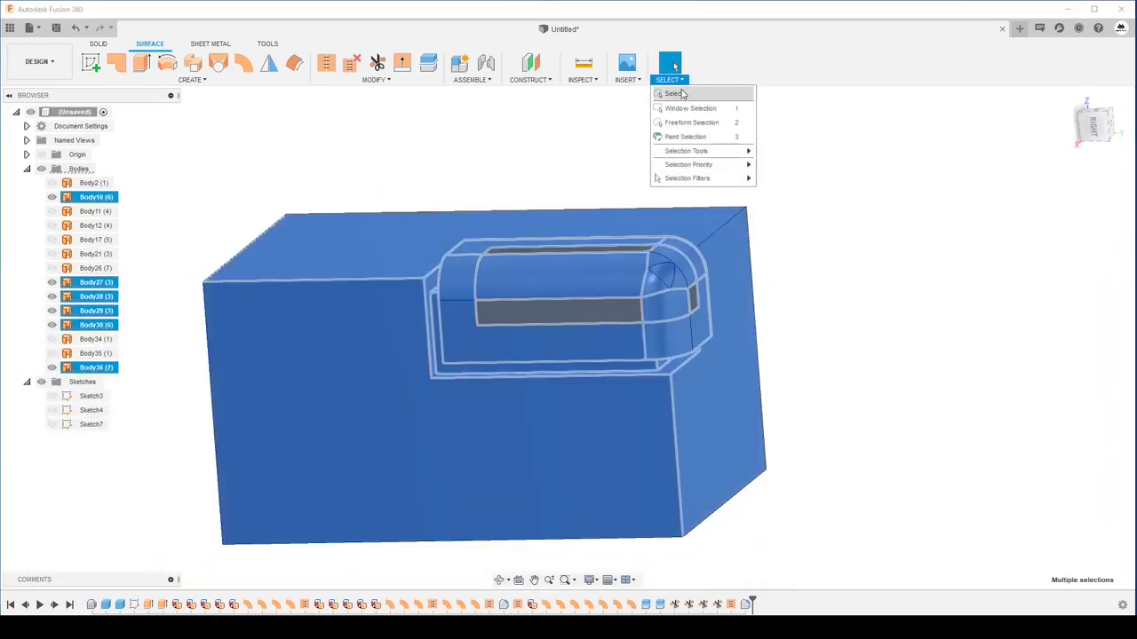
{"action": "left_click", "coordinate": [675, 89]}
{"action": "mouse_move", "coordinate": [1003, 491]}
{"action": "left_mouse_down"}
{"action": "mouse_move", "coordinate": [334, 238]}
{"action": "mouse_move", "coordinate": [334, 173]}
{"action": "left_mouse_up"}
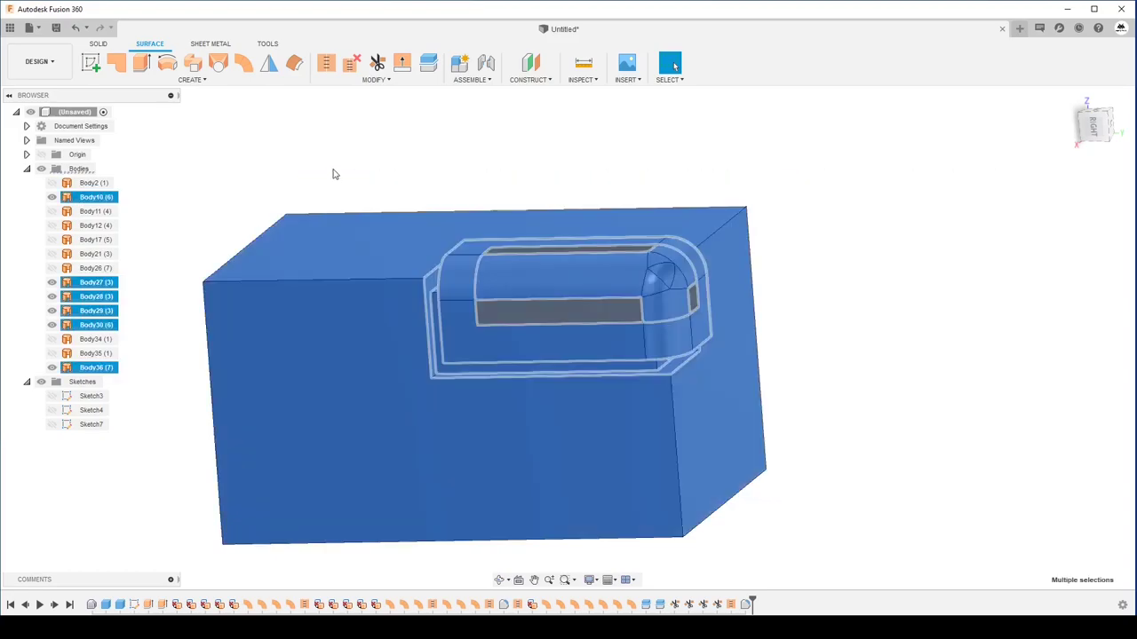
{"action": "left_click", "coordinate": [329, 65]}
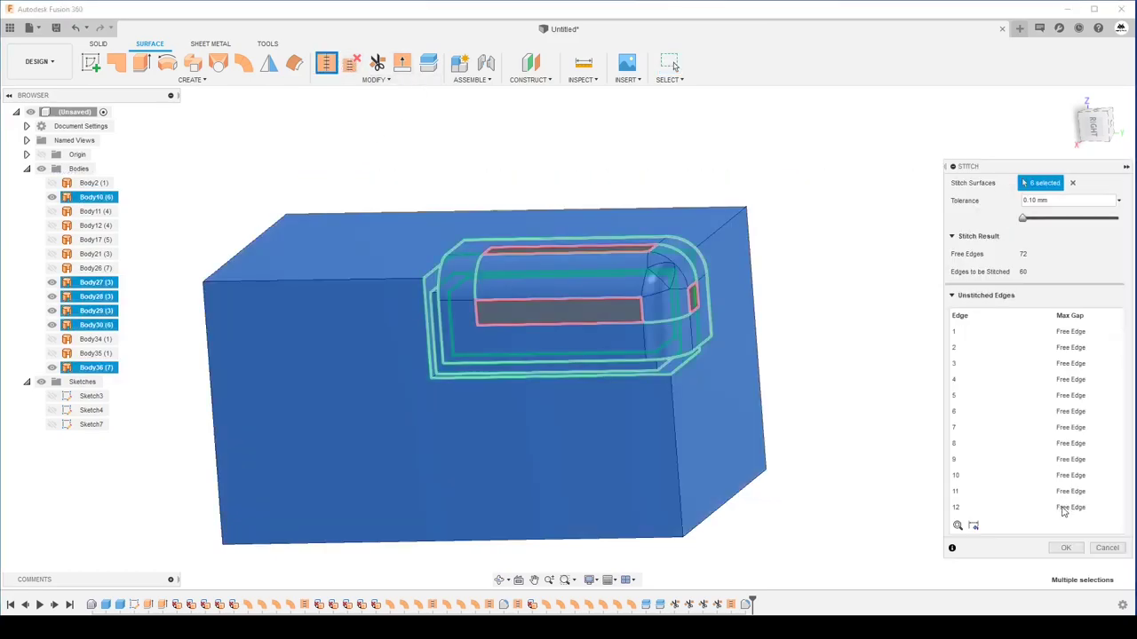
{"action": "left_click", "coordinate": [1059, 548]}
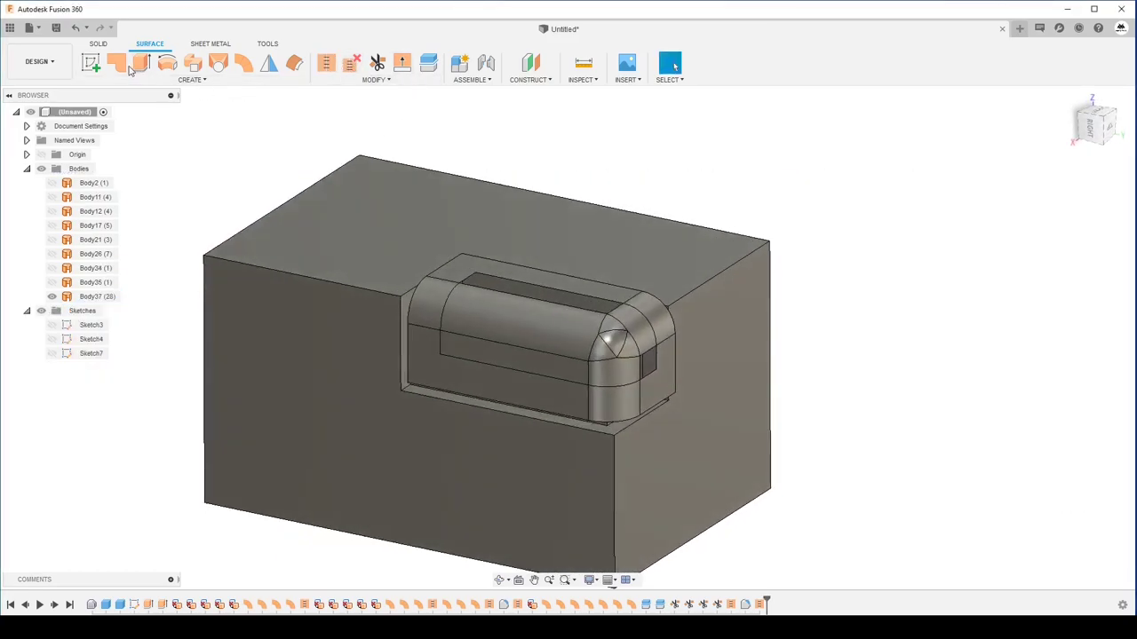
- Patch the pocket's top, front and small side openings closed
{"action": "left_click", "coordinate": [118, 64]}
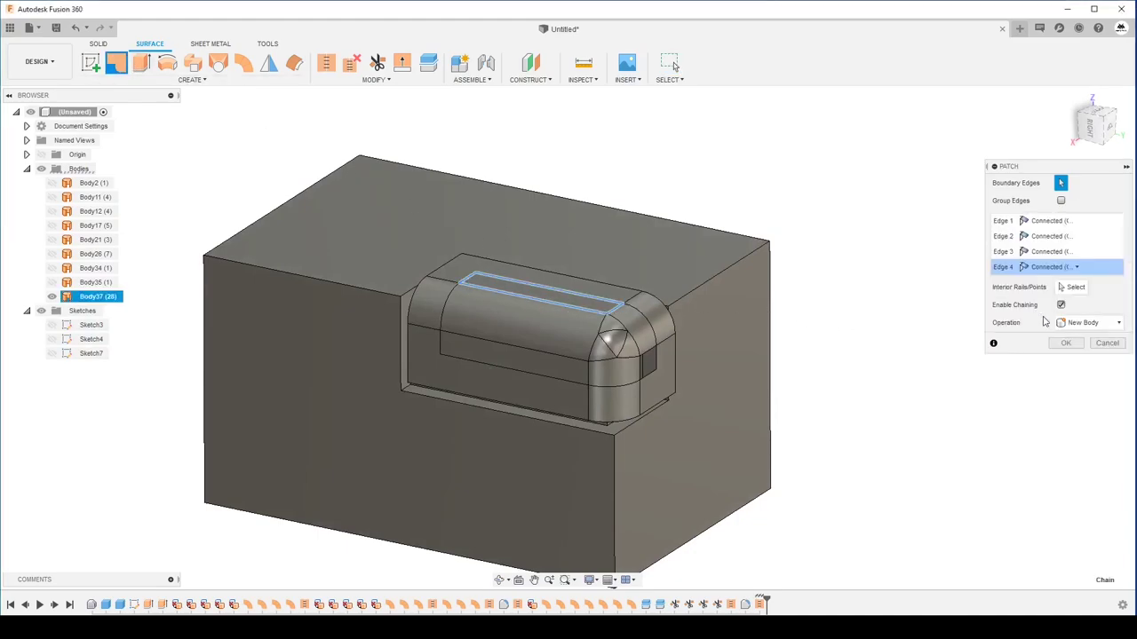
{"action": "left_click", "coordinate": [117, 64]}
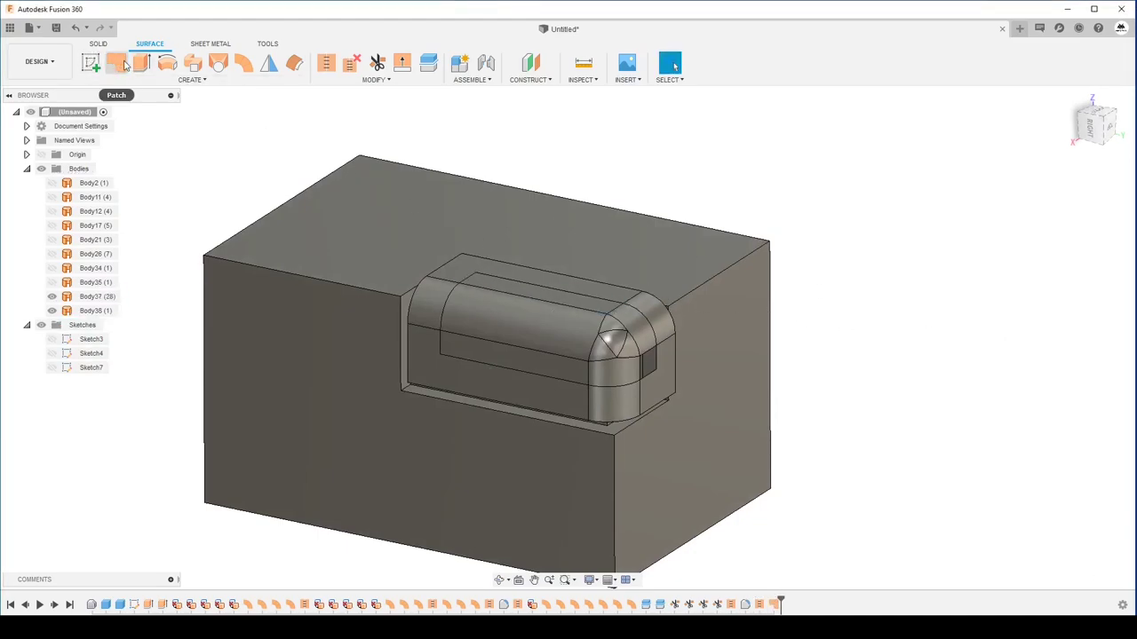
{"action": "left_click", "coordinate": [532, 355]}
{"action": "left_click", "coordinate": [1066, 345]}
{"action": "left_click", "coordinate": [117, 64]}
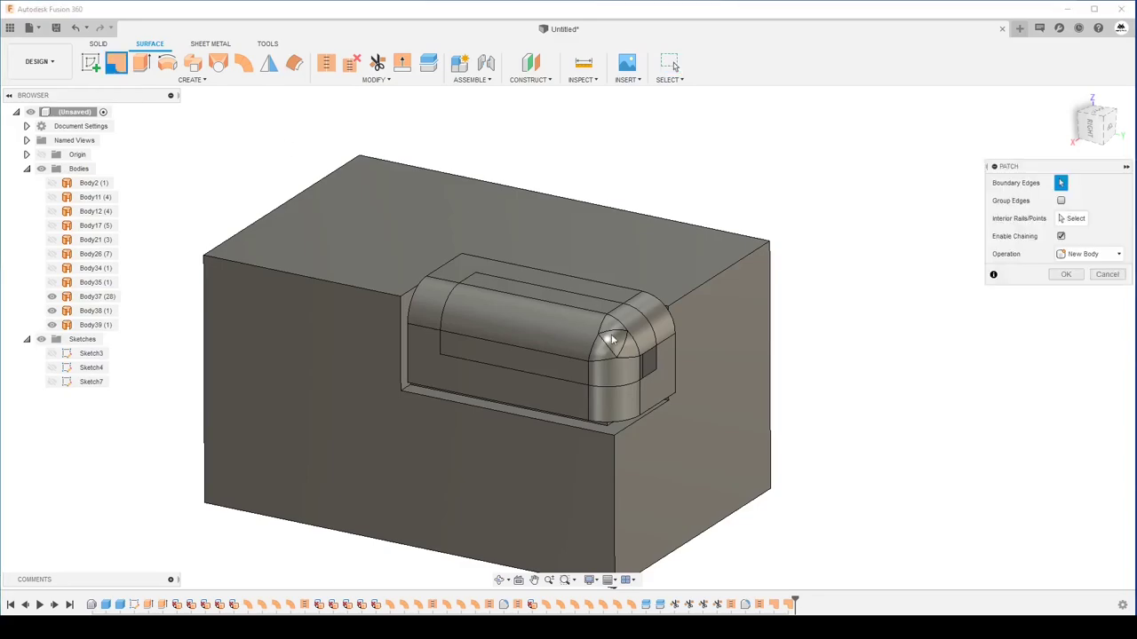
{"action": "left_click", "coordinate": [649, 376]}
{"action": "left_click", "coordinate": [1065, 344]}
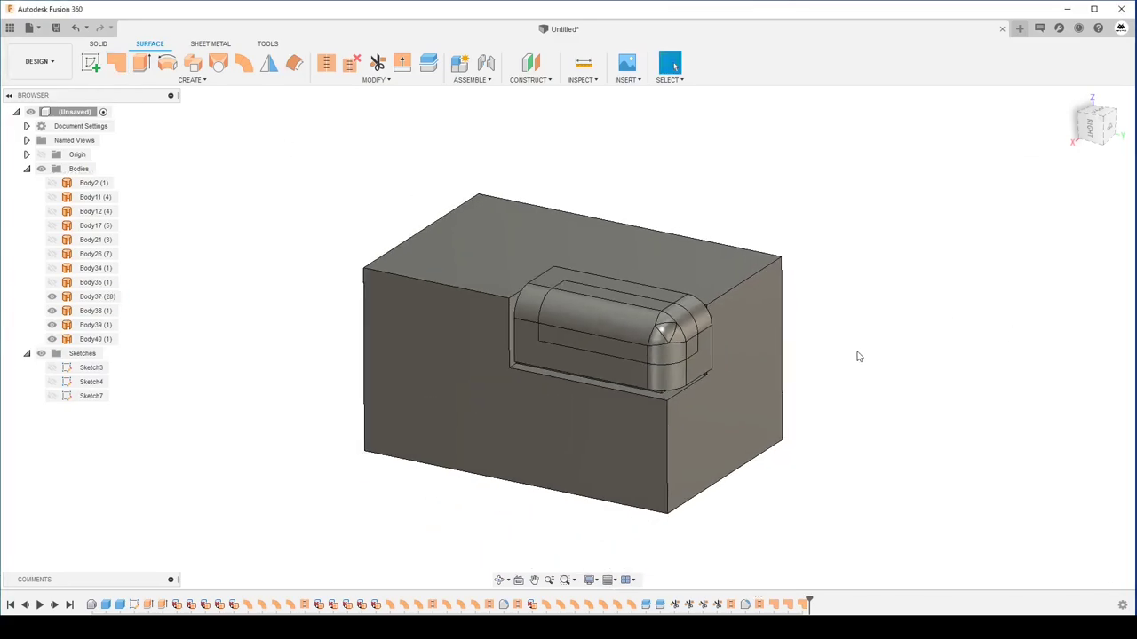
- Stitch the four pocket and patch bodies into solid Body41
{"action": "left_click_drag", "start_coordinate": [967, 494], "coordinate": [388, 221]}
{"action": "left_click", "coordinate": [322, 62]}
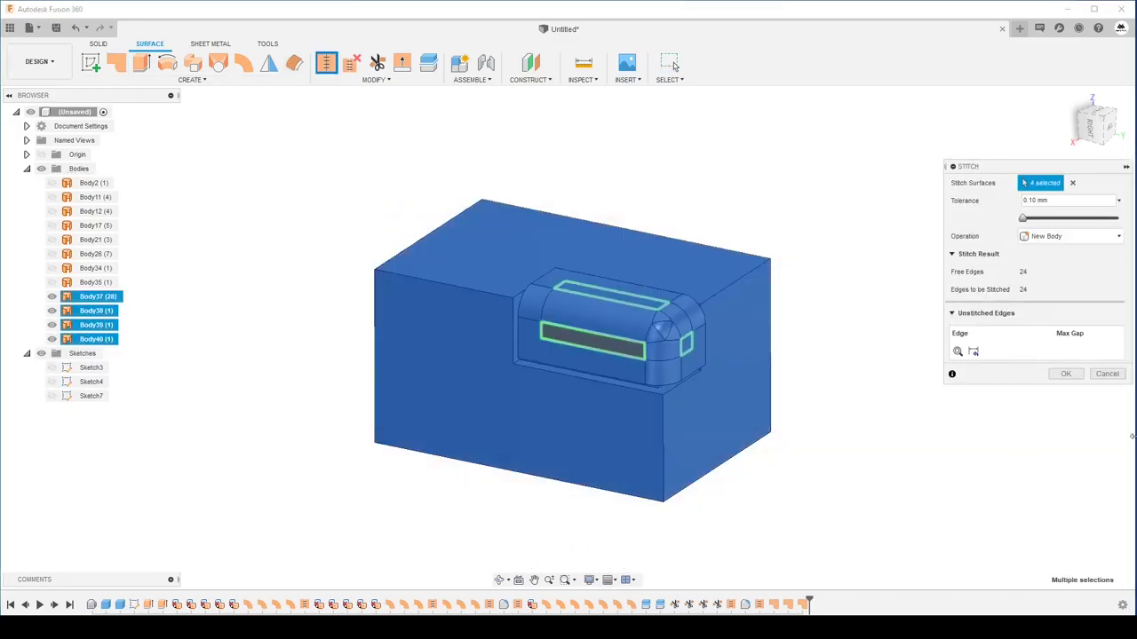
{"action": "left_click", "coordinate": [1066, 374]}
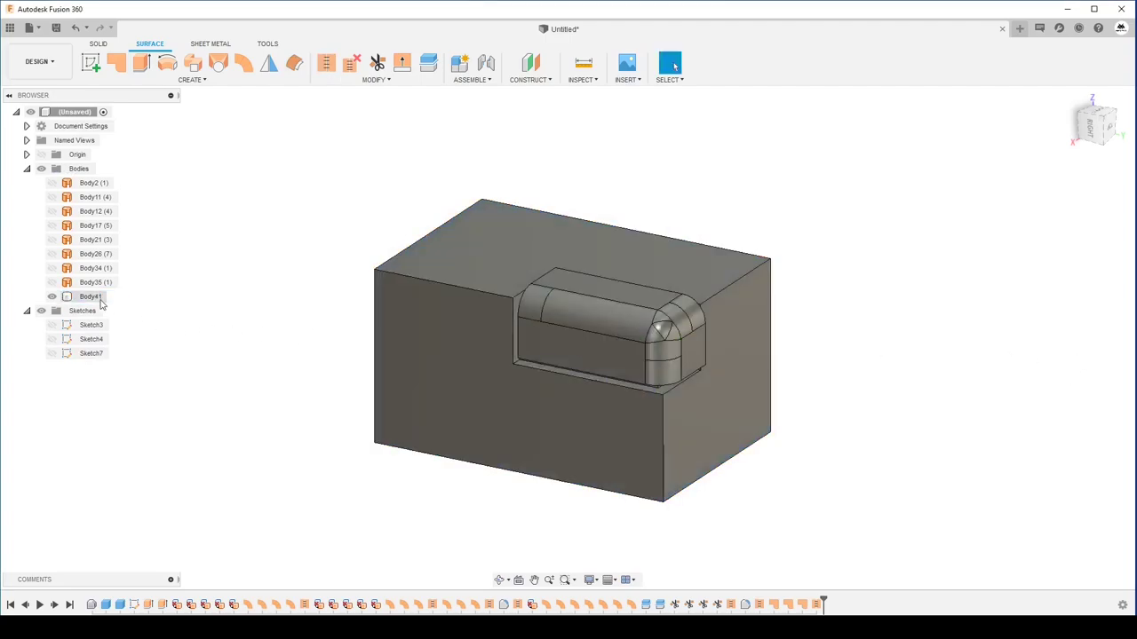
{"action": "left_click", "coordinate": [90, 296]}
{"action": "middle_click_drag", "start_coordinate": [369, 325], "coordinate": [651, 325], "text": "shift"}
{"action": "left_click", "coordinate": [996, 329]}
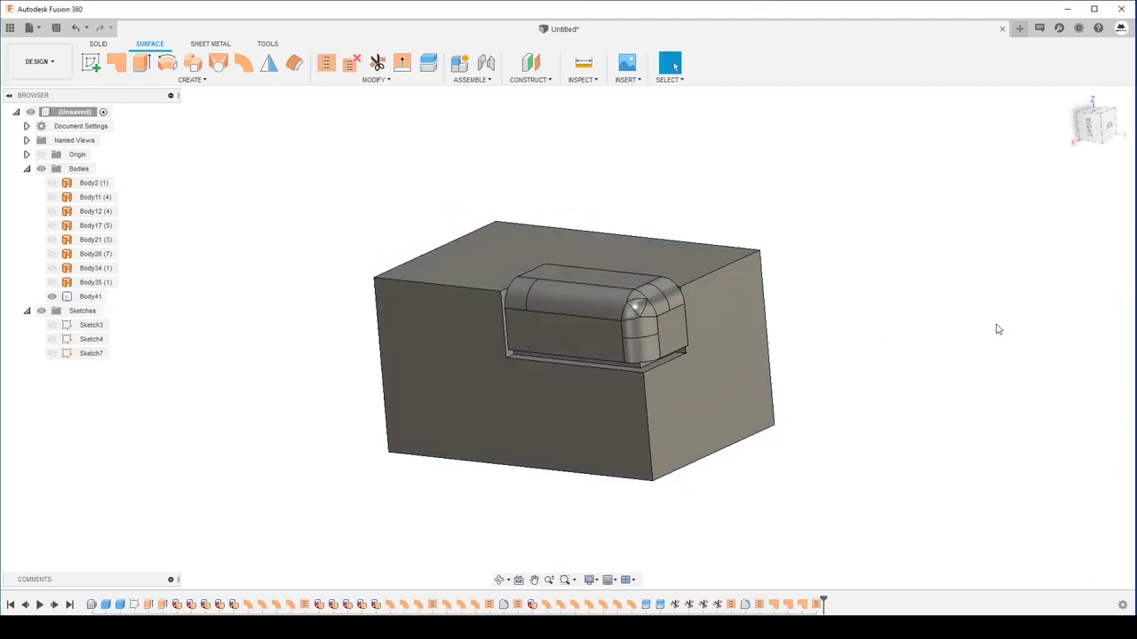
{"action": "mouse_move", "coordinate": [996, 330]}
{"action": "middle_mouse_down", "text": "shift"}
{"action": "mouse_move", "coordinate": [546, 397]}
{"action": "mouse_move", "coordinate": [648, 311]}
{"action": "mouse_move", "coordinate": [601, 274]}
{"action": "mouse_move", "coordinate": [748, 267]}
{"action": "middle_mouse_up", "text": "shift"}
- Create a ruled surface on the top edge beside the pocket: 80 mm distance, 25° angle
{"action": "scroll", "coordinate": [547, 397], "scroll_direction": "up", "scroll_amount": 3}
{"action": "left_click", "coordinate": [243, 62]}
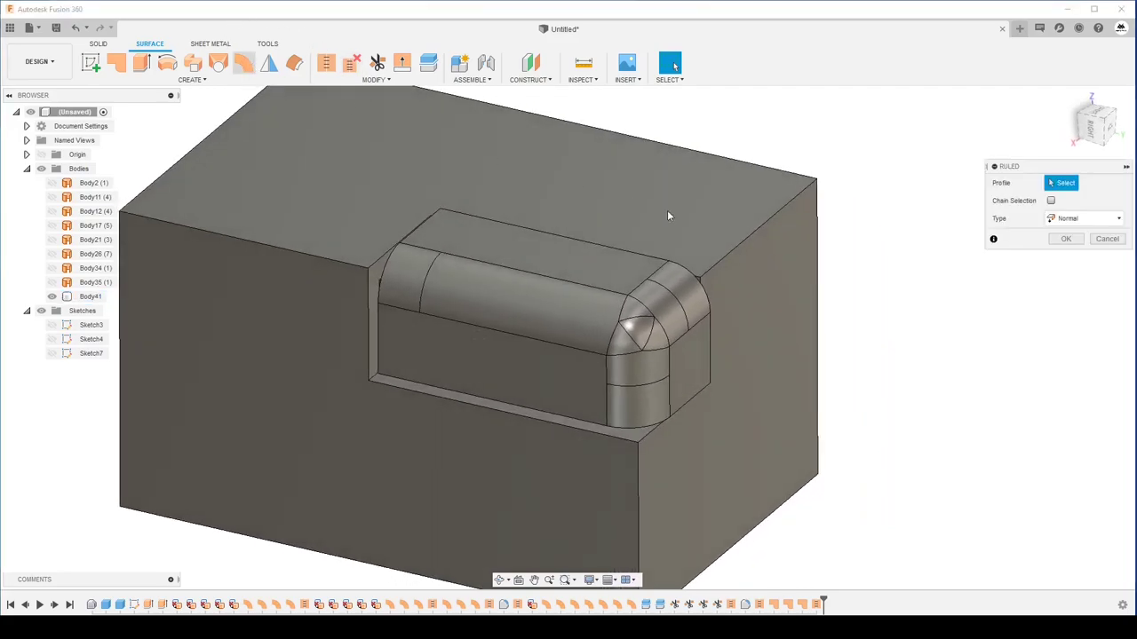
{"action": "middle_click_drag", "start_coordinate": [668, 215], "coordinate": [741, 246], "text": "shift"}
{"action": "left_click", "coordinate": [740, 247]}
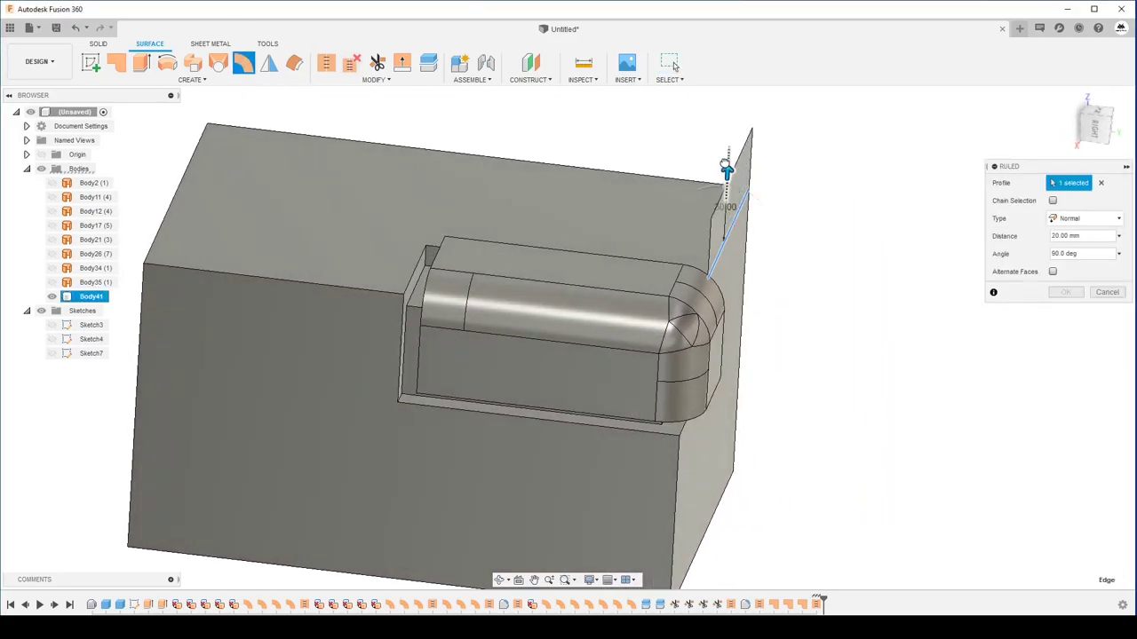
{"action": "middle_click_drag", "start_coordinate": [726, 169], "coordinate": [718, 216], "text": "shift"}
{"action": "left_click_drag", "start_coordinate": [719, 216], "coordinate": [725, 202]}
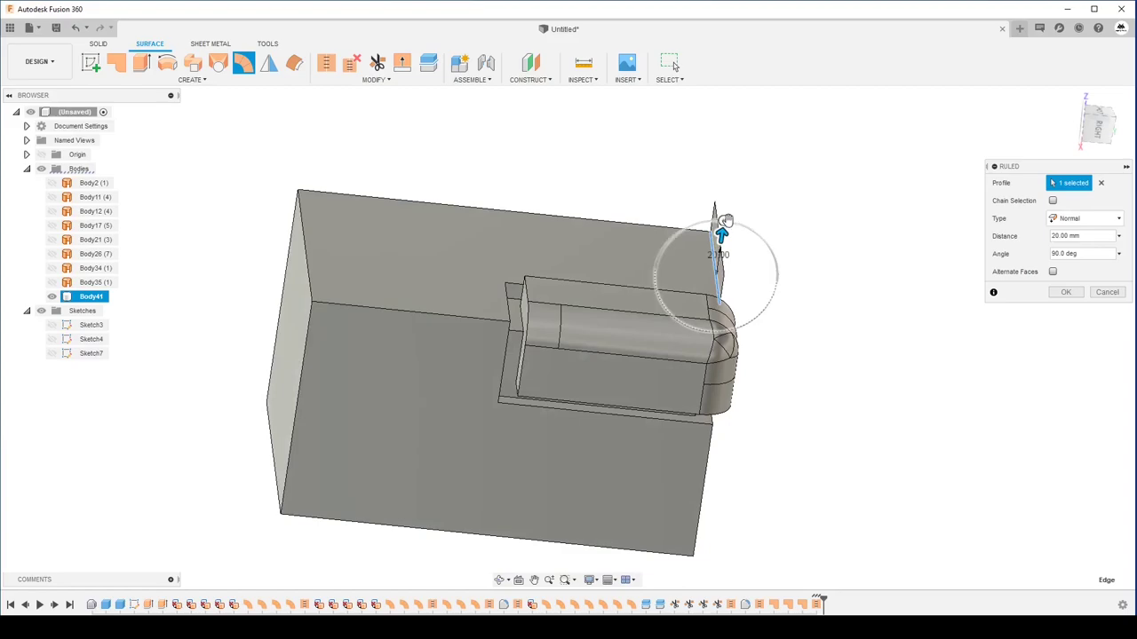
{"action": "middle_click_drag", "start_coordinate": [810, 253], "coordinate": [755, 275], "text": "shift"}
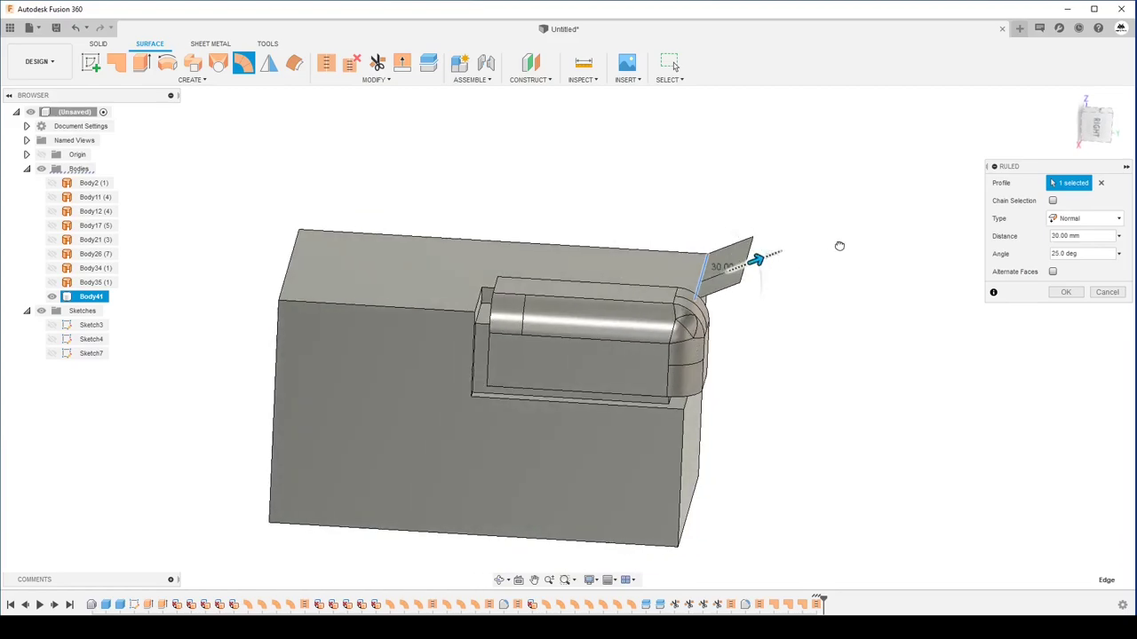
{"action": "left_click_drag", "start_coordinate": [839, 246], "coordinate": [848, 233]}
{"action": "middle_click_drag", "start_coordinate": [848, 232], "coordinate": [977, 293], "text": "shift"}
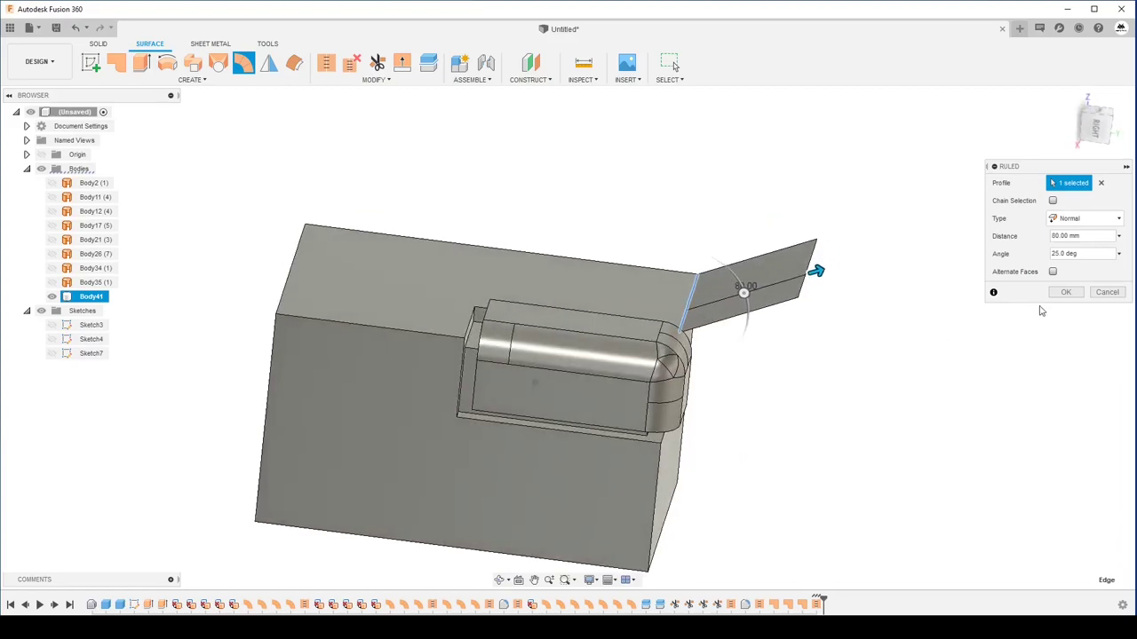
{"action": "middle_click_drag", "start_coordinate": [1041, 311], "coordinate": [1064, 293], "text": "shift"}
{"action": "left_click", "coordinate": [1065, 292]}
{"action": "middle_click_drag", "start_coordinate": [826, 327], "coordinate": [211, 94], "text": "shift"}
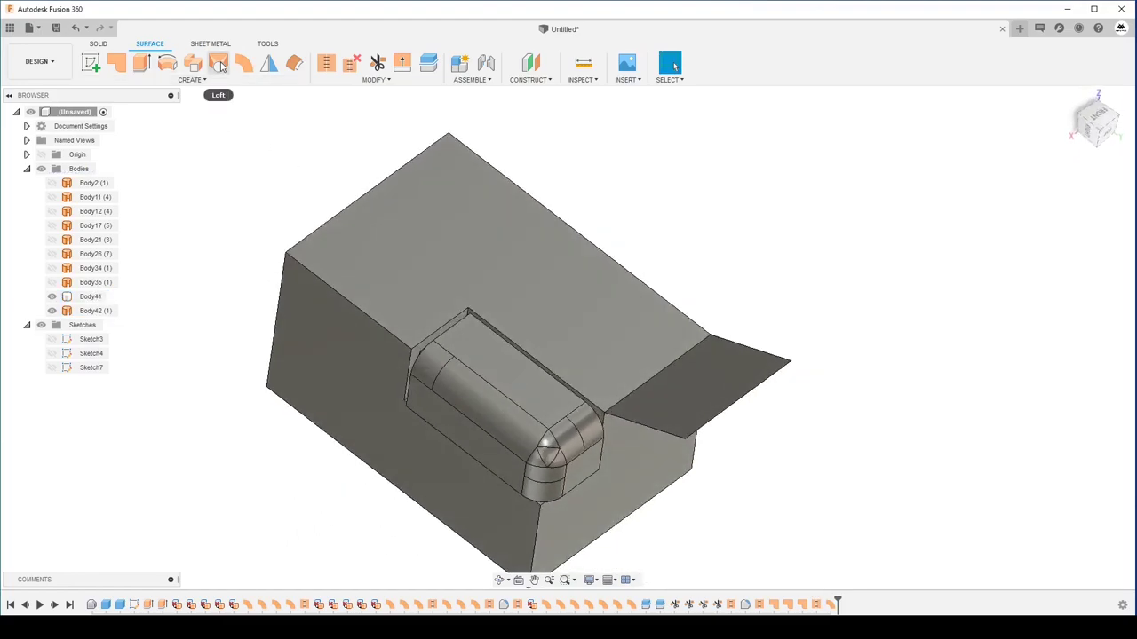
- Add a 30 mm ruled fin at 0° on the rounded corner's curved edge
{"action": "left_click", "coordinate": [244, 64]}
{"action": "scroll", "coordinate": [566, 435], "scroll_direction": "up", "scroll_amount": 3}
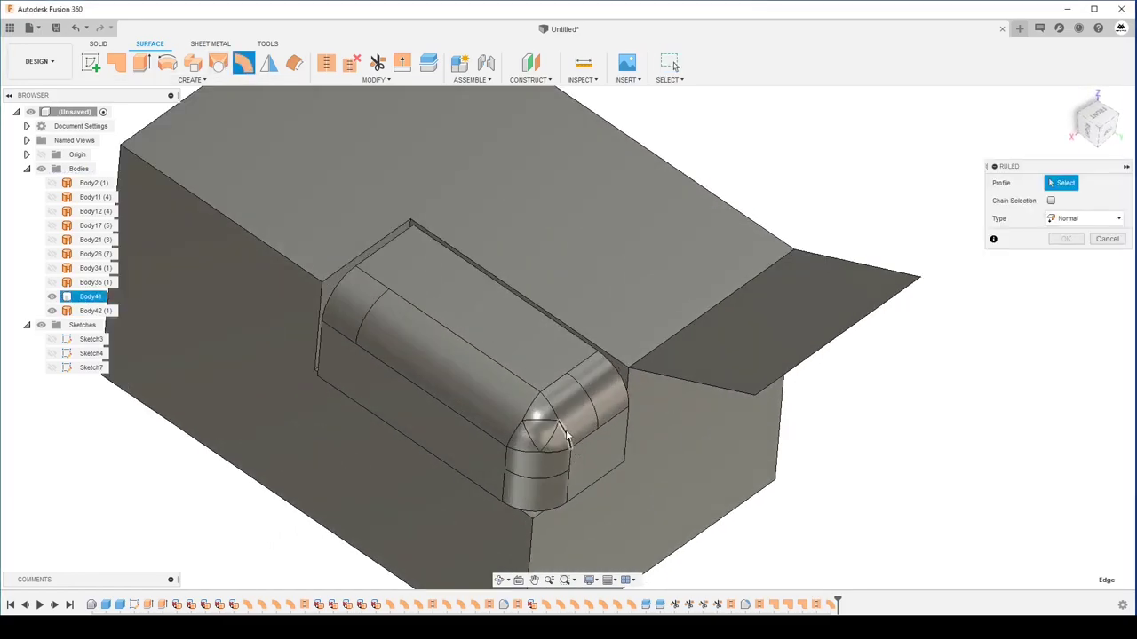
{"action": "left_click", "coordinate": [567, 435]}
{"action": "middle_click_drag", "start_coordinate": [584, 406], "coordinate": [574, 378], "text": "shift"}
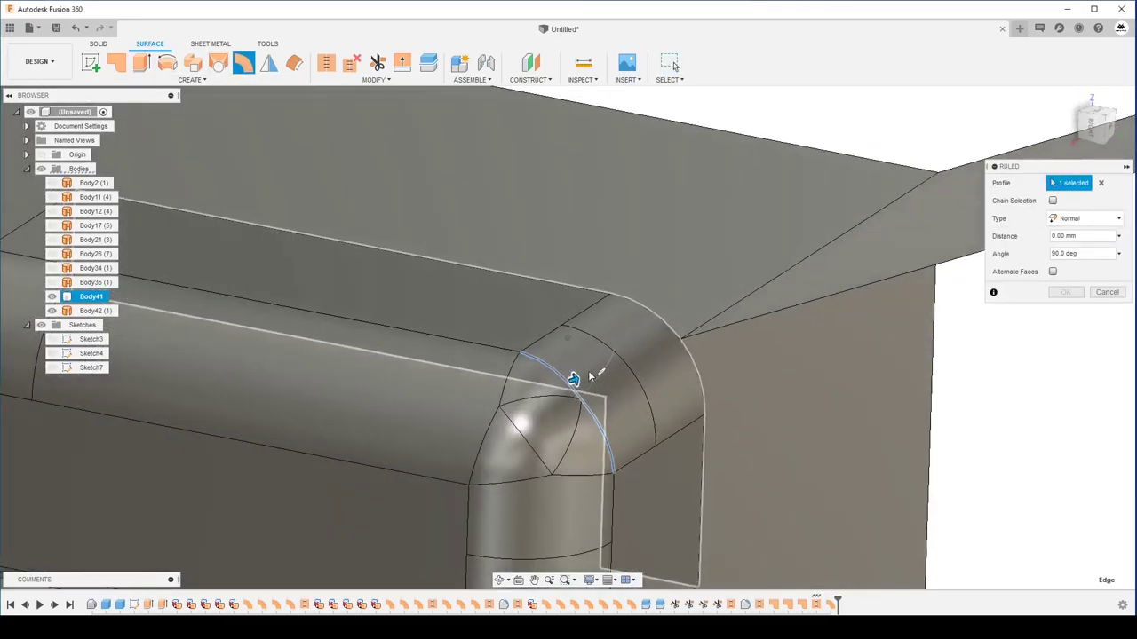
{"action": "left_click_drag", "start_coordinate": [564, 379], "coordinate": [584, 323]}
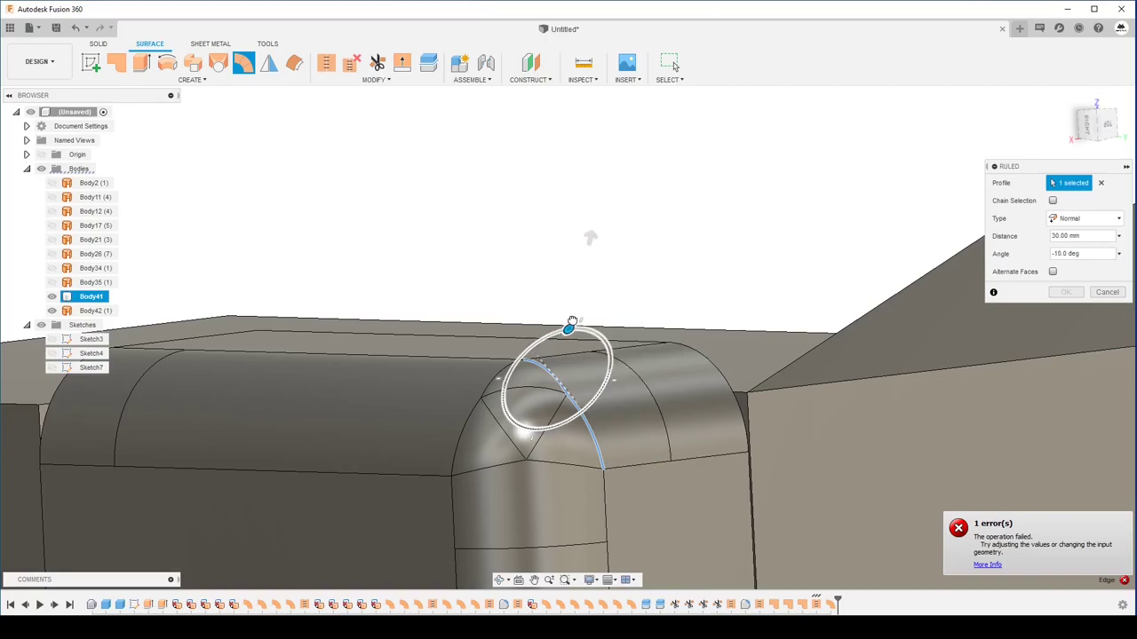
{"action": "left_click_drag", "start_coordinate": [577, 321], "coordinate": [581, 321]}
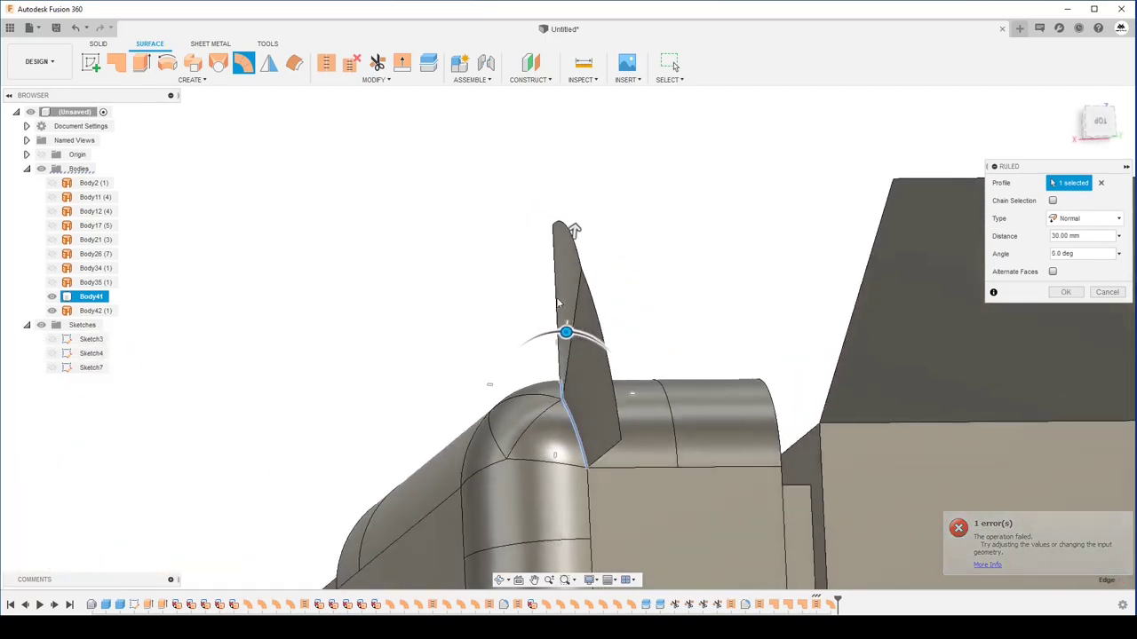
{"action": "middle_click_drag", "start_coordinate": [561, 322], "coordinate": [497, 320], "text": "shift"}
{"action": "left_click", "coordinate": [1066, 293]}
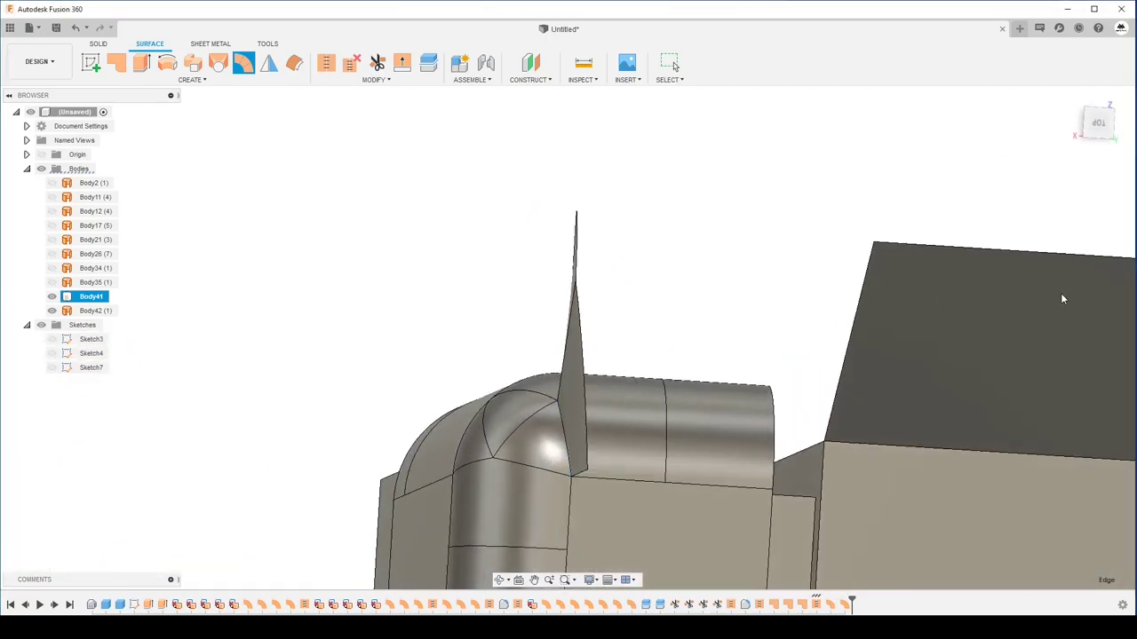
{"action": "middle_click_drag", "start_coordinate": [1054, 293], "coordinate": [274, 67], "text": "shift"}
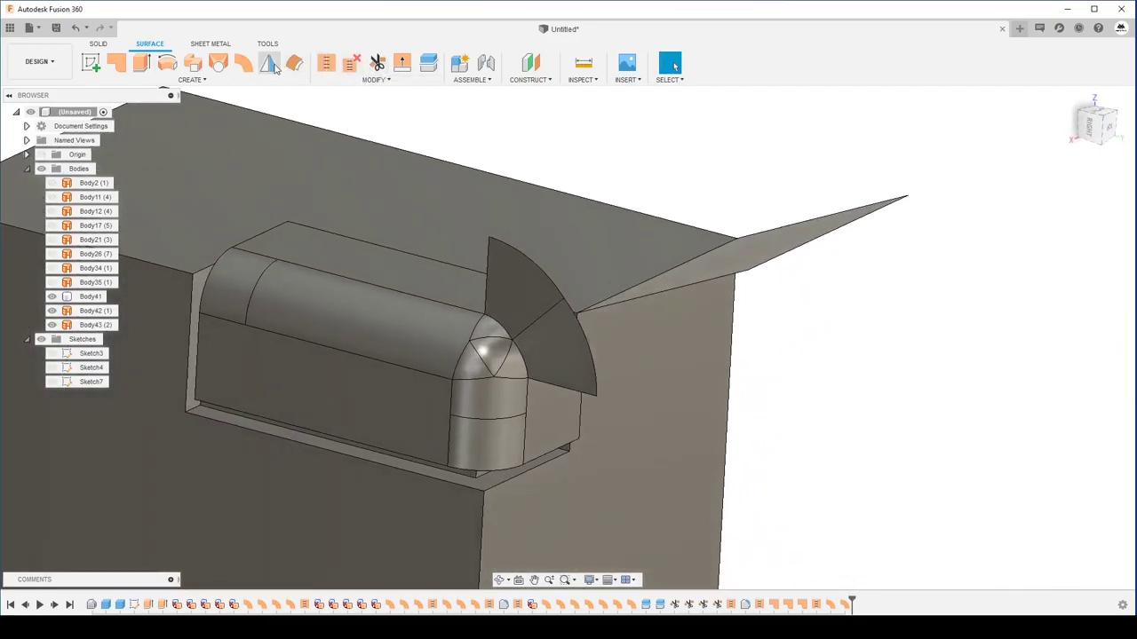
- Try a third ruled surface on the corner's lower curved edge, then cancel it
{"action": "left_click", "coordinate": [245, 68]}
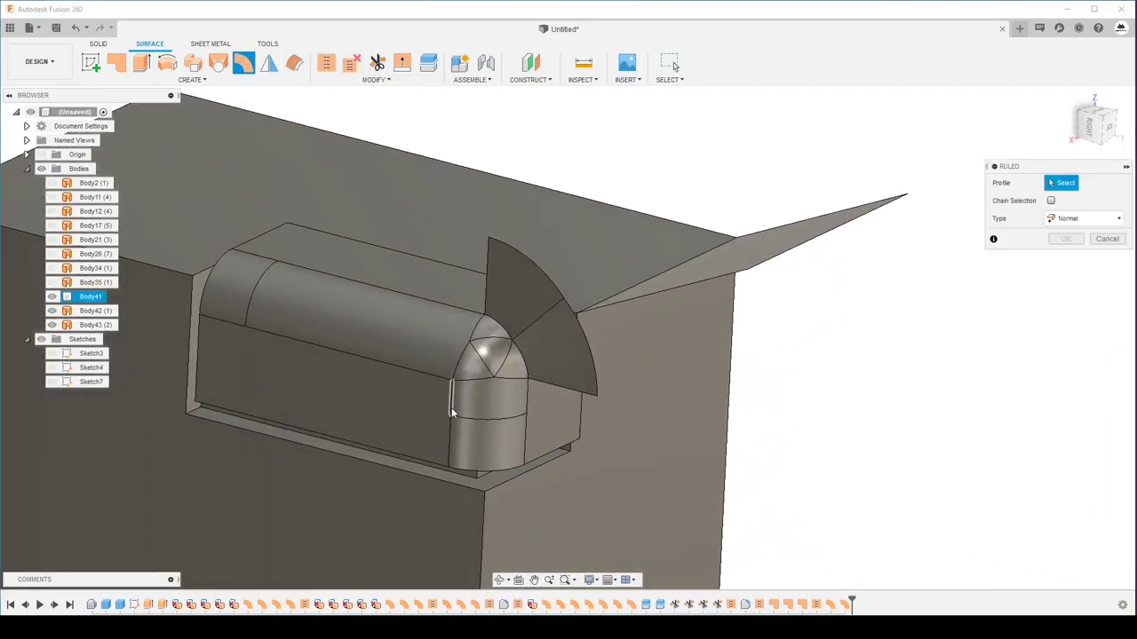
{"action": "left_click", "coordinate": [478, 425]}
{"action": "mouse_move", "coordinate": [478, 424]}
{"action": "middle_mouse_down", "text": "shift"}
{"action": "mouse_move", "coordinate": [452, 393]}
{"action": "mouse_move", "coordinate": [462, 366]}
{"action": "middle_mouse_up", "text": "shift"}
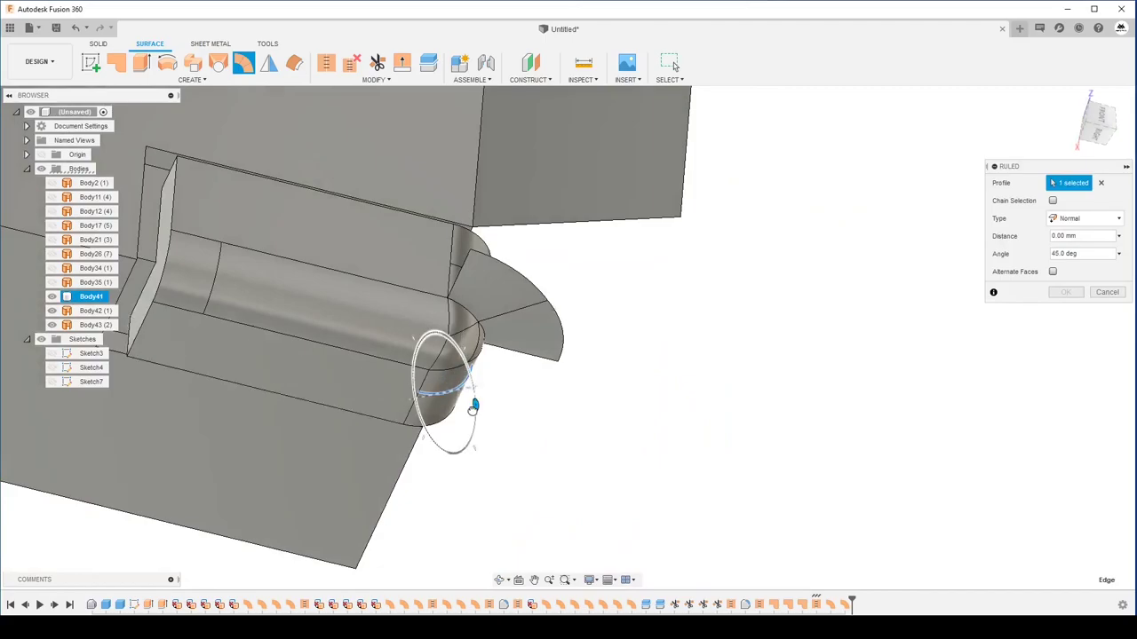
{"action": "mouse_move", "coordinate": [513, 427]}
{"action": "middle_mouse_down", "text": "shift"}
{"action": "mouse_move", "coordinate": [528, 419]}
{"action": "mouse_move", "coordinate": [525, 431]}
{"action": "mouse_move", "coordinate": [513, 427]}
{"action": "mouse_move", "coordinate": [523, 411]}
{"action": "mouse_move", "coordinate": [500, 387]}
{"action": "mouse_move", "coordinate": [521, 381]}
{"action": "mouse_move", "coordinate": [496, 328]}
{"action": "mouse_move", "coordinate": [538, 313]}
{"action": "mouse_move", "coordinate": [495, 331]}
{"action": "middle_mouse_up", "text": "shift"}
{"action": "scroll", "coordinate": [495, 327], "scroll_direction": "down", "scroll_amount": 3}
{"action": "scroll", "coordinate": [495, 330], "scroll_direction": "up", "scroll_amount": 5}
{"action": "mouse_move", "coordinate": [657, 314]}
{"action": "middle_mouse_down", "text": "shift"}
{"action": "mouse_move", "coordinate": [655, 305]}
{"action": "mouse_move", "coordinate": [655, 319]}
{"action": "mouse_move", "coordinate": [634, 322]}
{"action": "mouse_move", "coordinate": [701, 302]}
{"action": "mouse_move", "coordinate": [1072, 297]}
{"action": "middle_mouse_up", "text": "shift"}
{"action": "scroll", "coordinate": [637, 317], "scroll_direction": "down", "scroll_amount": 3}
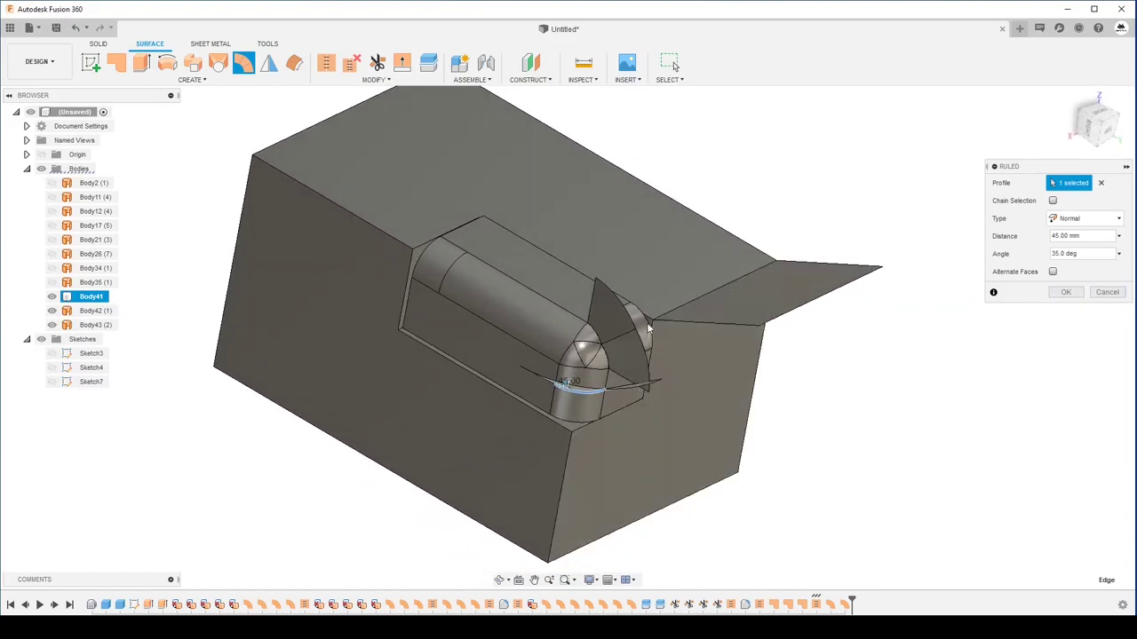
{"action": "middle_click_drag", "start_coordinate": [648, 329], "coordinate": [737, 302], "text": "shift"}
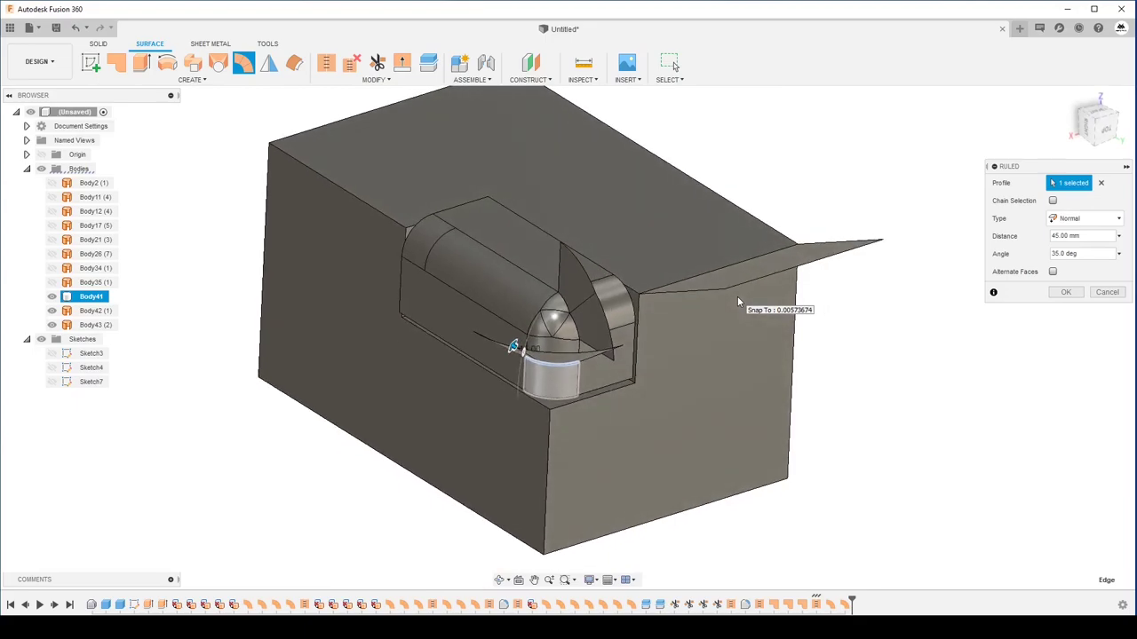
{"action": "key", "text": "Escape"}
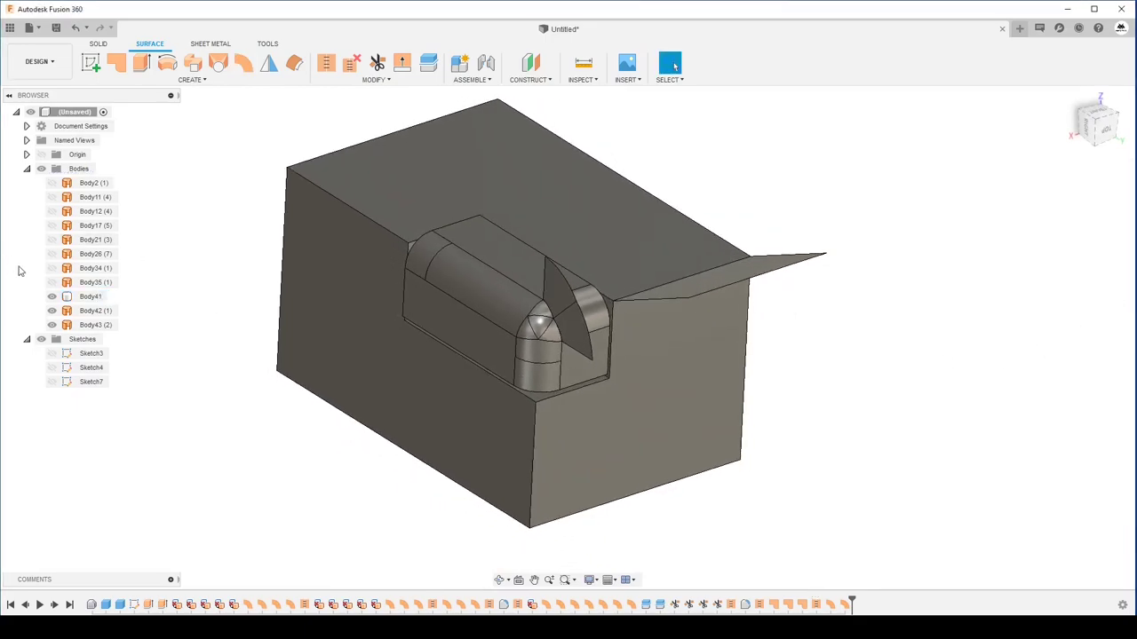
- Hide Body41 and make helix bodies Body17 and Body21 visible in the Browser
{"action": "left_click", "coordinate": [53, 324]}
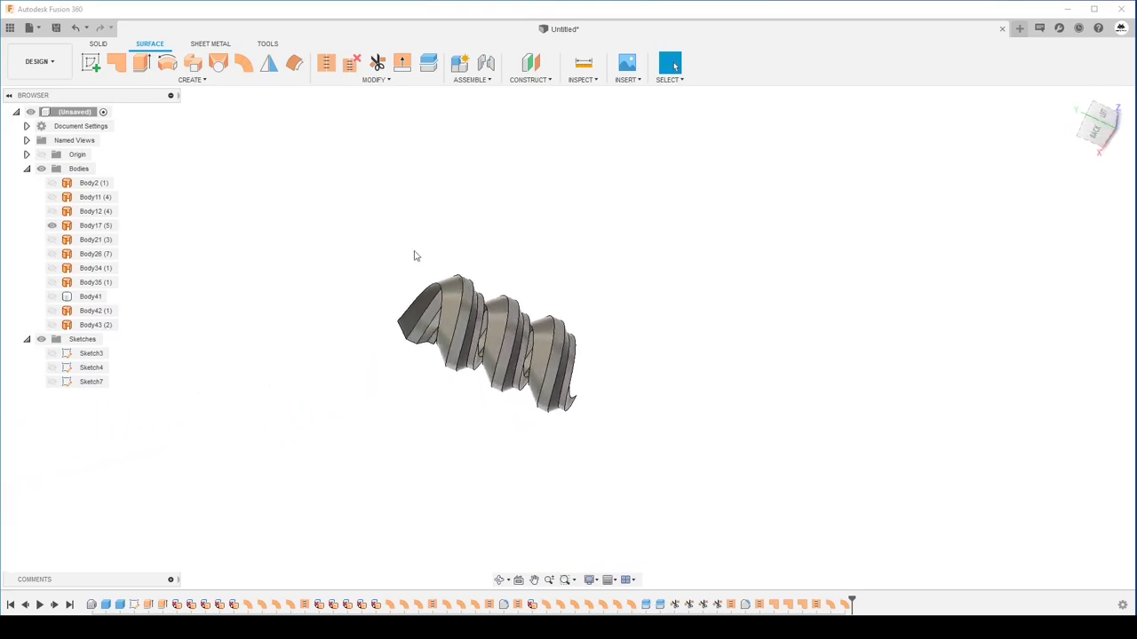
{"action": "left_click", "coordinate": [53, 240]}
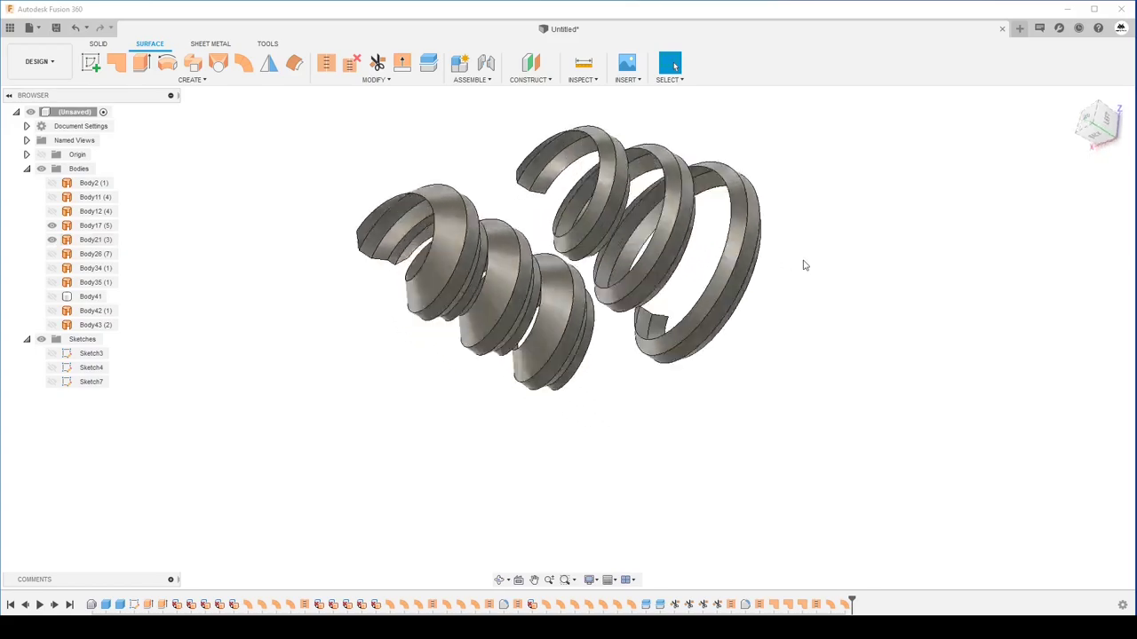